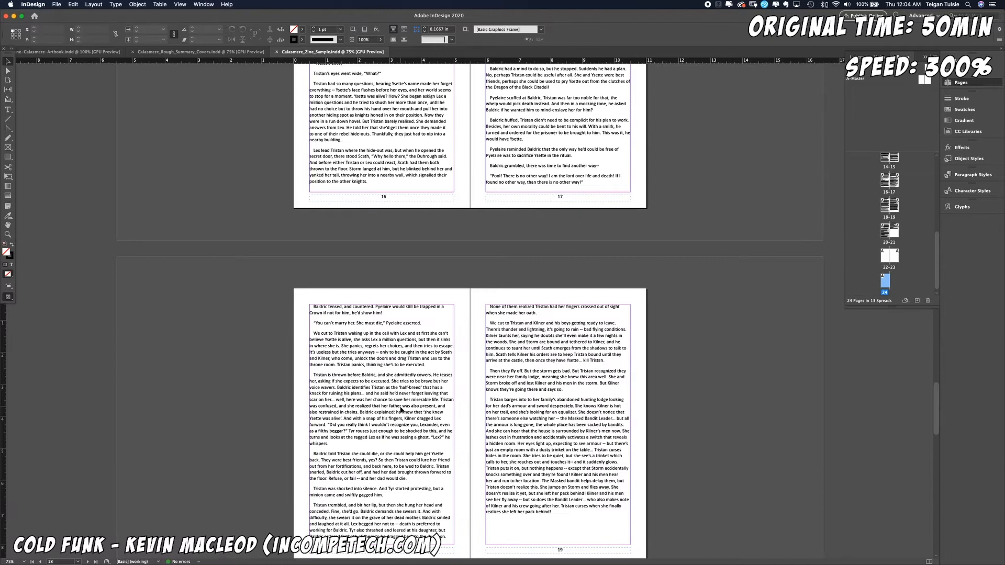
Step: Delete pages 6 through 21 from the zine together with the objects on them
{"action": "scroll", "coordinate": [401, 410], "scroll_direction": "up", "scroll_amount": 20}
{"action": "scroll", "coordinate": [401, 410], "scroll_direction": "down", "scroll_amount": 8}
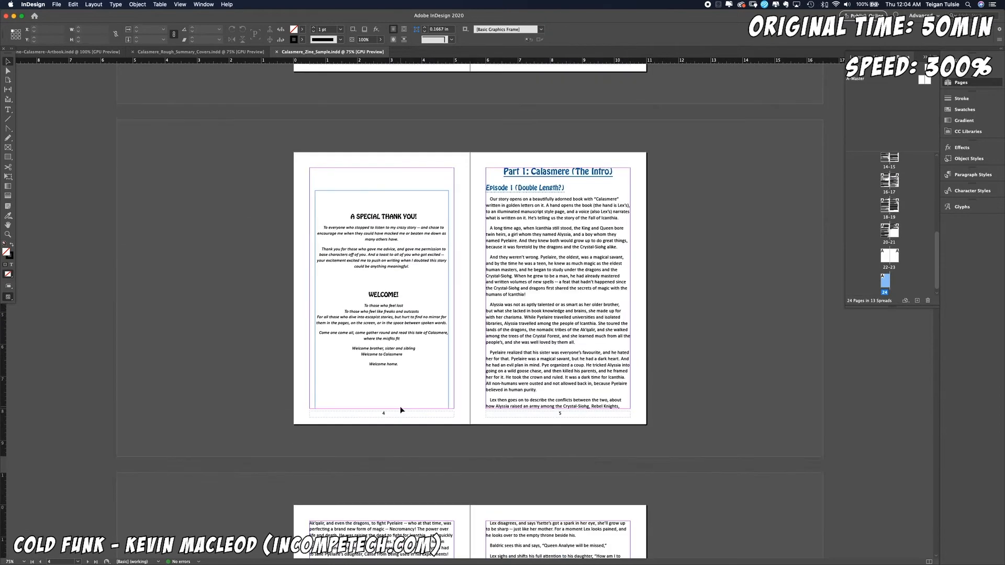
{"action": "scroll", "coordinate": [400, 406], "scroll_direction": "down", "scroll_amount": 20}
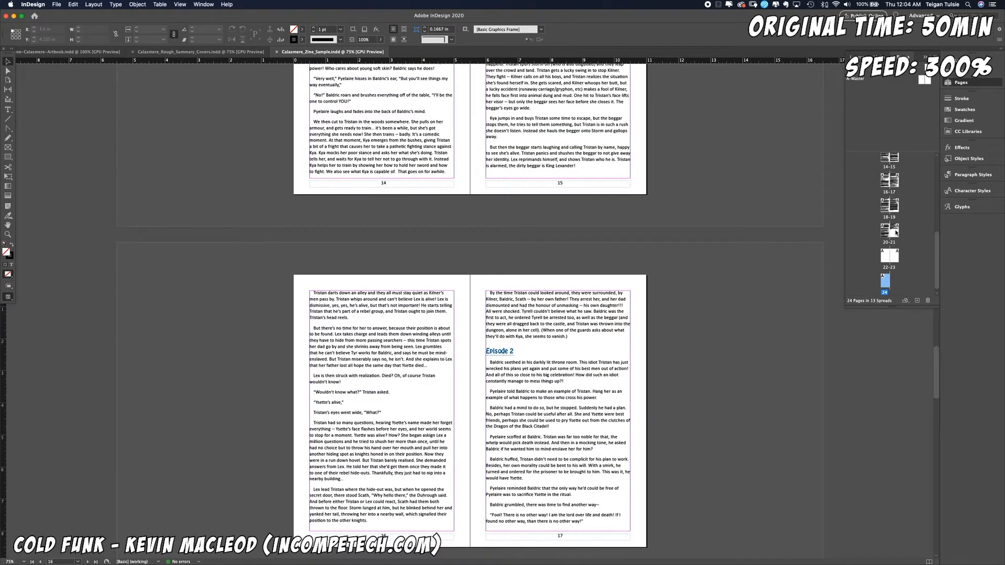
{"action": "scroll", "coordinate": [888, 223], "scroll_direction": "up", "scroll_amount": 5}
{"action": "left_click", "coordinate": [886, 240], "text": "shift"}
{"action": "left_click", "coordinate": [928, 300]}
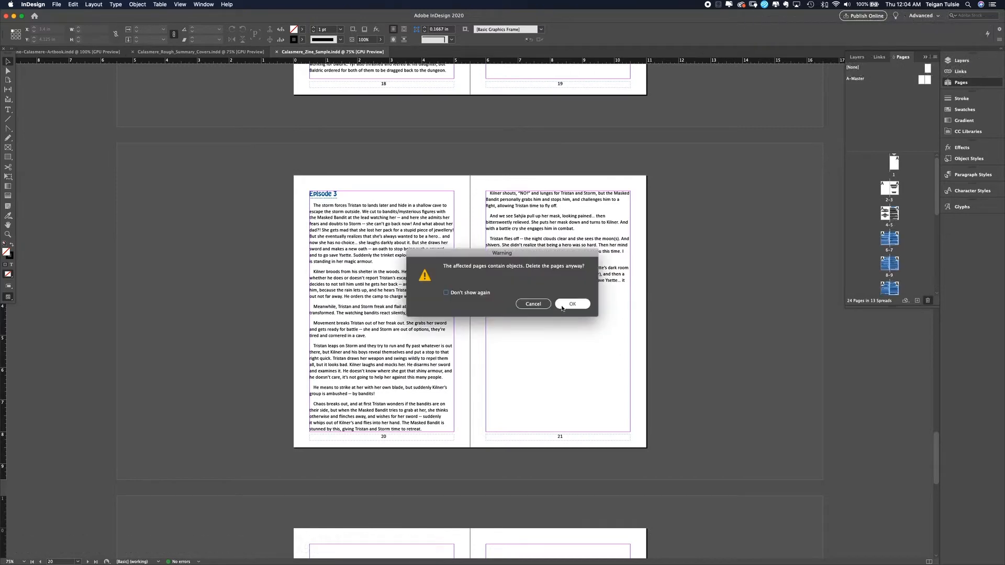
{"action": "left_click", "coordinate": [562, 308]}
Step: Delete page 5 with its old story text, add a blank page to the document, and go to the new page 5
{"action": "scroll", "coordinate": [561, 307], "scroll_direction": "up", "scroll_amount": 7}
{"action": "scroll", "coordinate": [561, 307], "scroll_direction": "down", "scroll_amount": 5}
{"action": "scroll", "coordinate": [561, 311], "scroll_direction": "up", "scroll_amount": 3}
{"action": "left_click", "coordinate": [561, 308]}
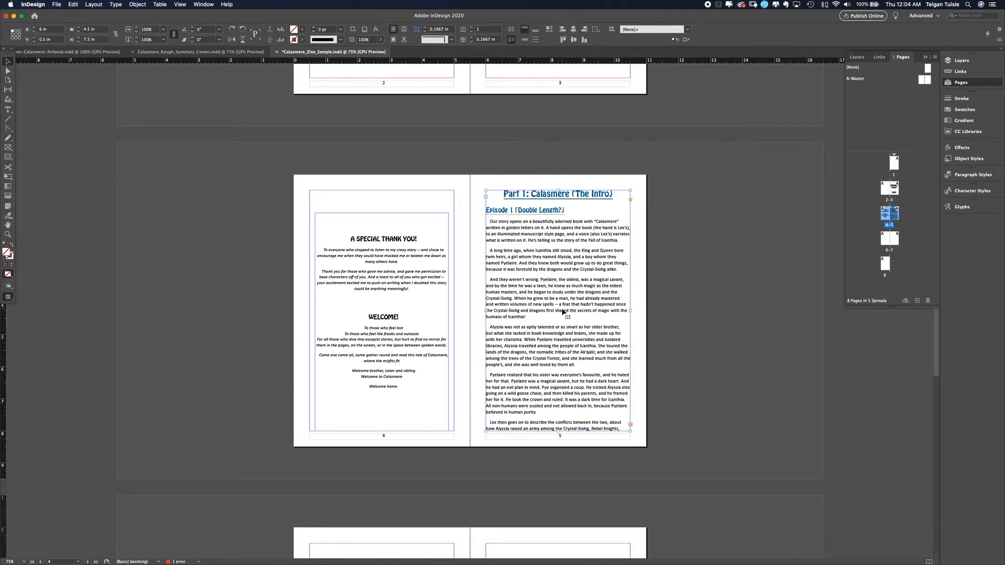
{"action": "left_click", "coordinate": [928, 300]}
{"action": "left_click", "coordinate": [572, 304]}
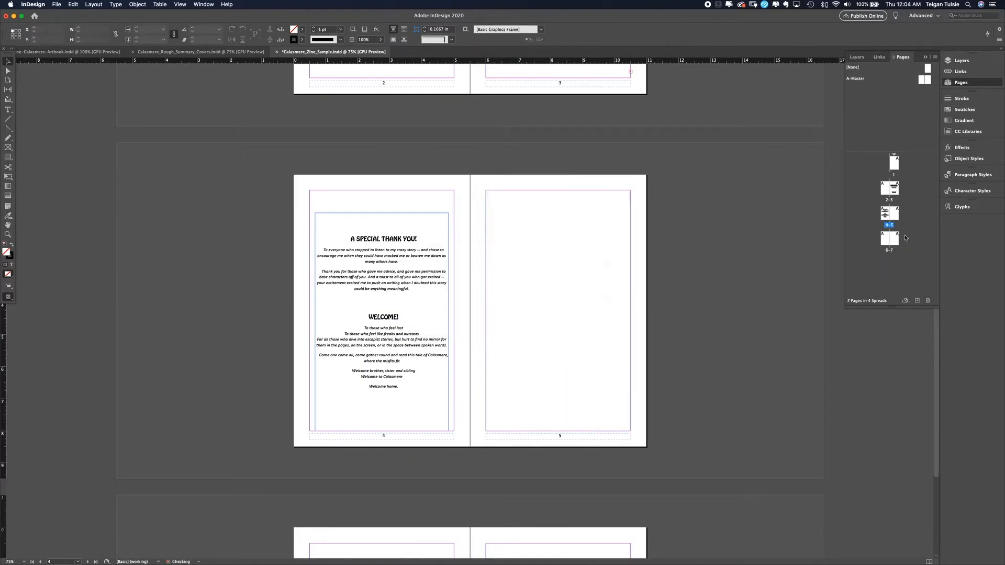
{"action": "left_click", "coordinate": [917, 301]}
{"action": "double_click", "coordinate": [896, 215]}
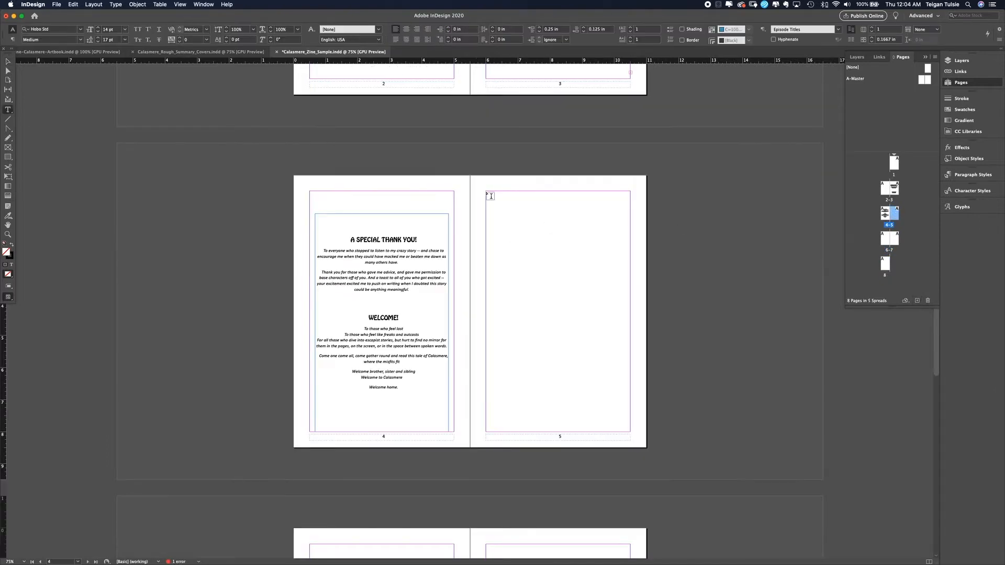
Step: Create a text frame filling the margins of page 5 and paste the copied story text into it
{"action": "key", "text": "t"}
{"action": "left_click_drag", "start_coordinate": [486, 191], "coordinate": [630, 433]}
{"action": "key", "text": "super+v"}
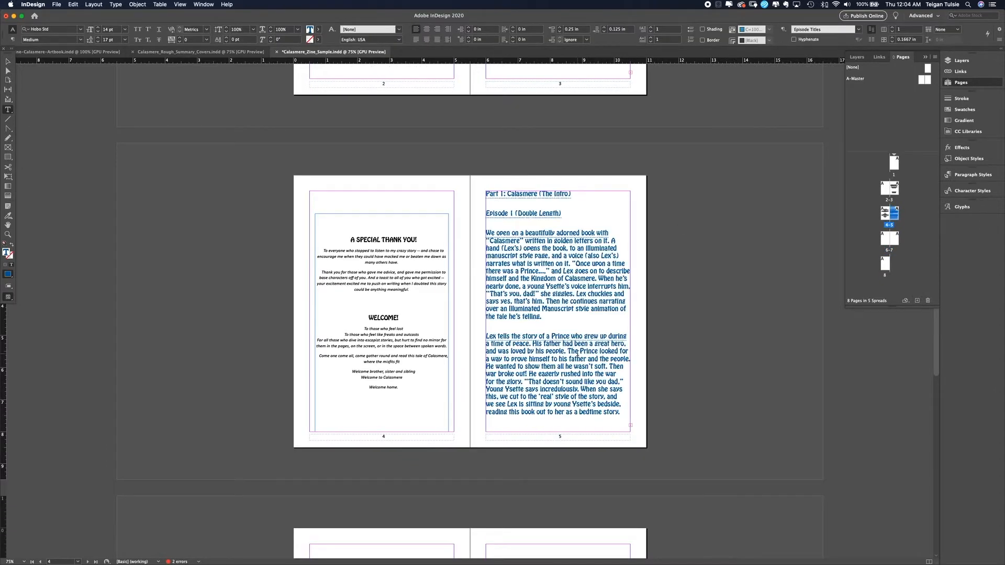
Step: Apply the [Basic Paragraph] style to all of the pasted story text
{"action": "key", "text": "super+a"}
{"action": "left_click", "coordinate": [967, 178]}
{"action": "left_click", "coordinate": [863, 192]}
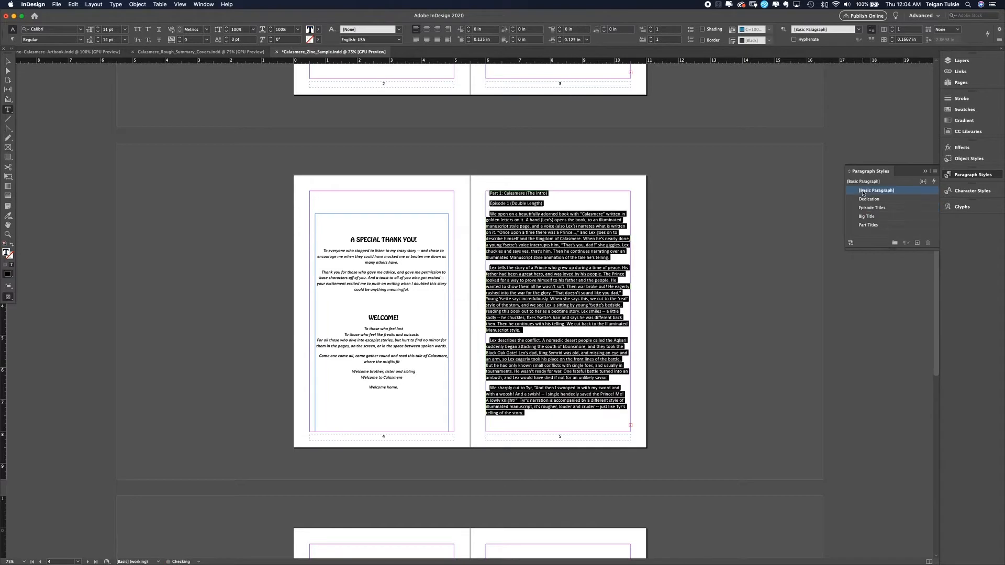
{"action": "key", "text": "Escape"}
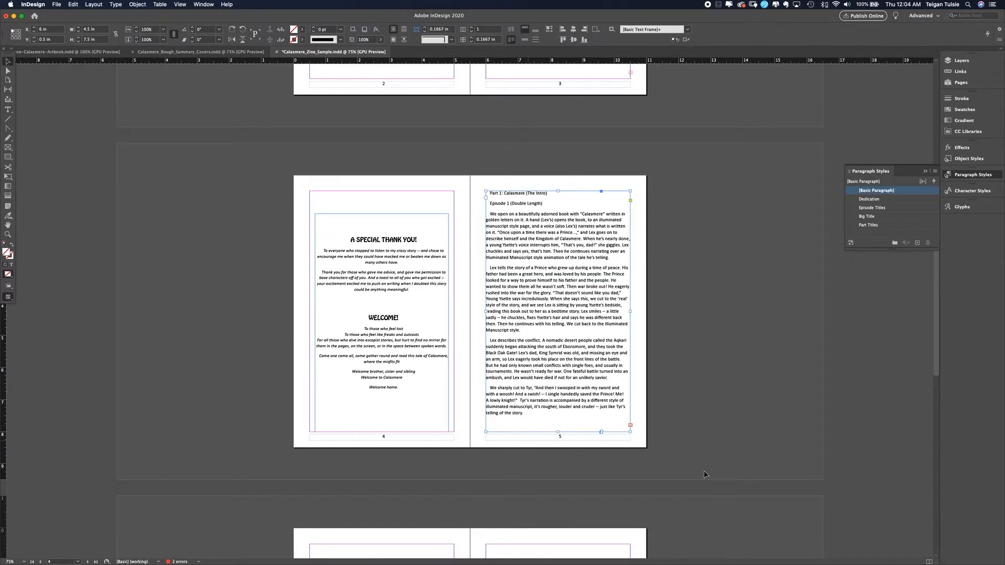
Step: Autoflow the overset text of the page 5 frame from the top margin corner of page 6 onwards
{"action": "left_click", "coordinate": [631, 427]}
{"action": "scroll", "coordinate": [289, 269], "scroll_direction": "down", "scroll_amount": 10}
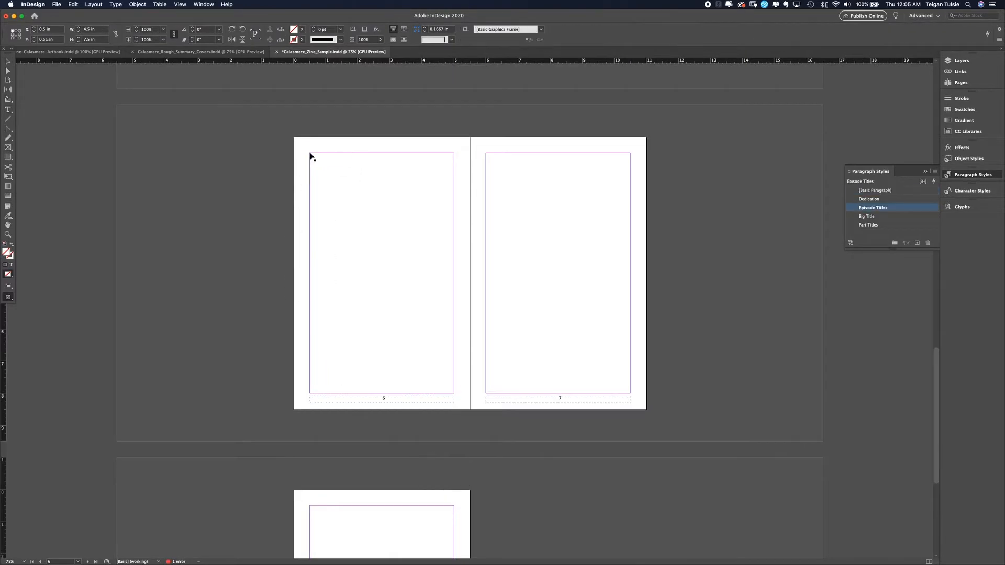
{"action": "left_click", "coordinate": [310, 154], "text": "shift"}
{"action": "left_click", "coordinate": [961, 82]}
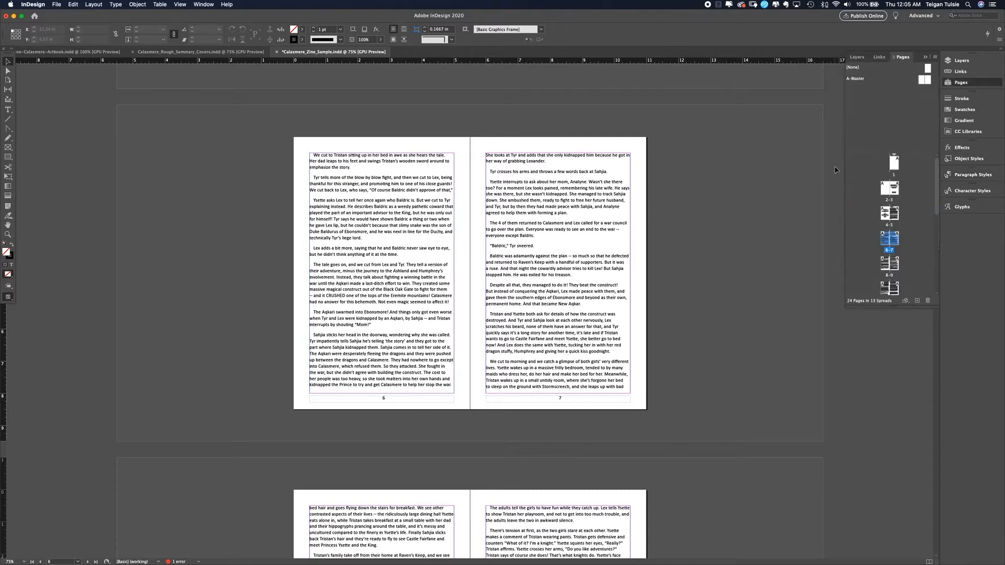
Step: Look through the reflowed document from the first page to the last, checking text flow and paragraph spacing
{"action": "scroll", "coordinate": [653, 294], "scroll_direction": "up", "scroll_amount": 5}
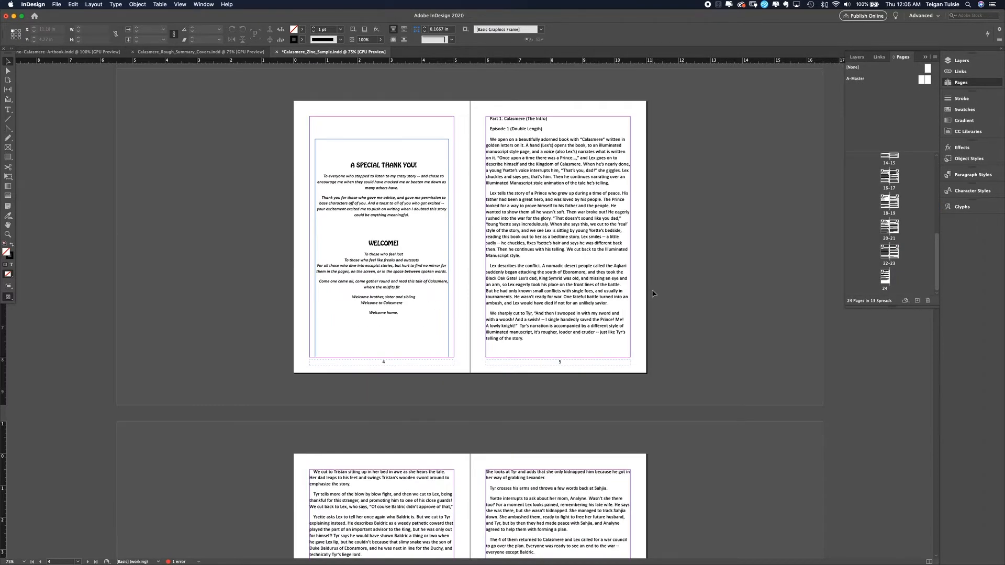
{"action": "scroll", "coordinate": [654, 293], "scroll_direction": "down", "scroll_amount": 20}
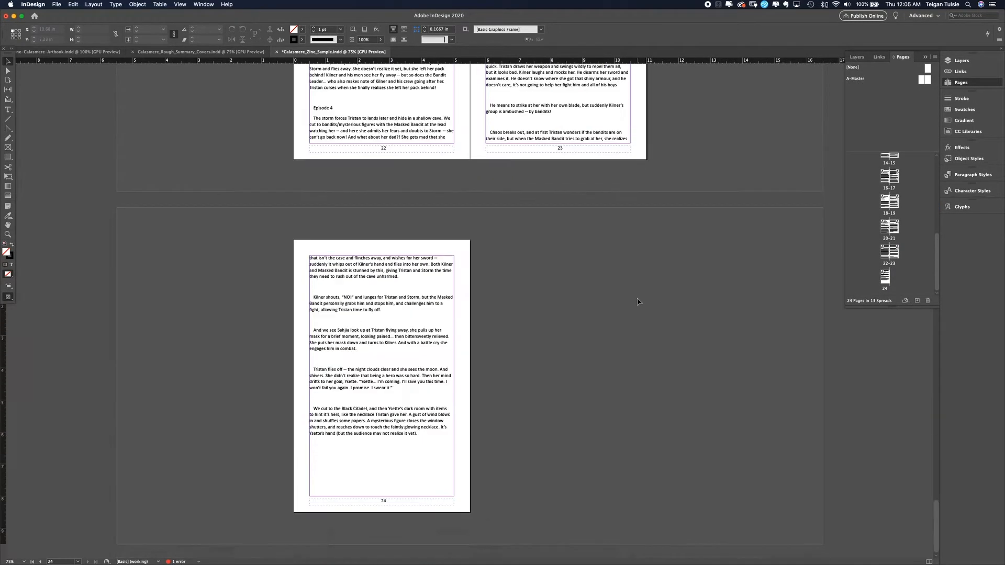
{"action": "scroll", "coordinate": [645, 393], "scroll_direction": "up", "scroll_amount": 20}
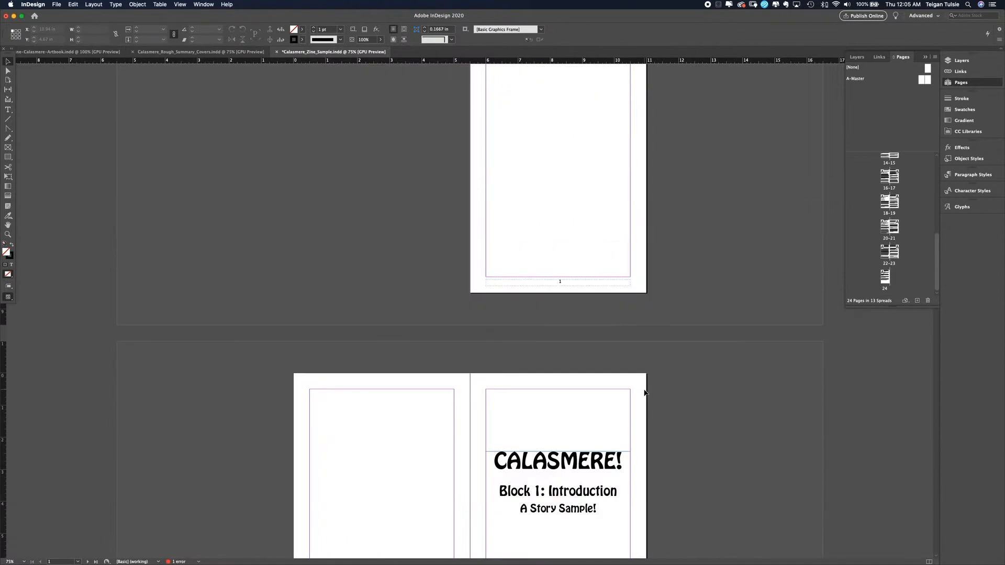
{"action": "scroll", "coordinate": [644, 392], "scroll_direction": "down", "scroll_amount": 3}
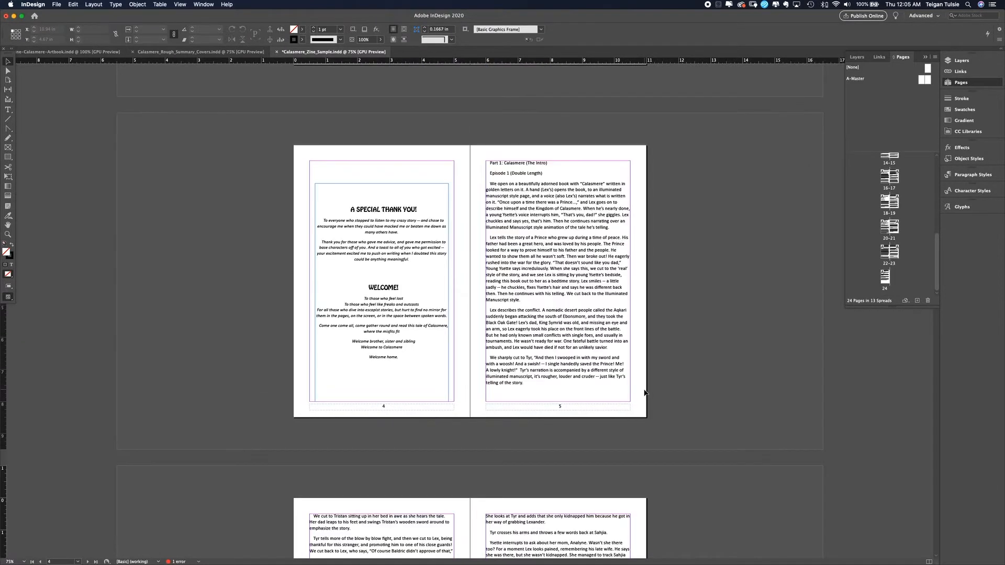
{"action": "scroll", "coordinate": [632, 334], "scroll_direction": "up", "scroll_amount": 5}
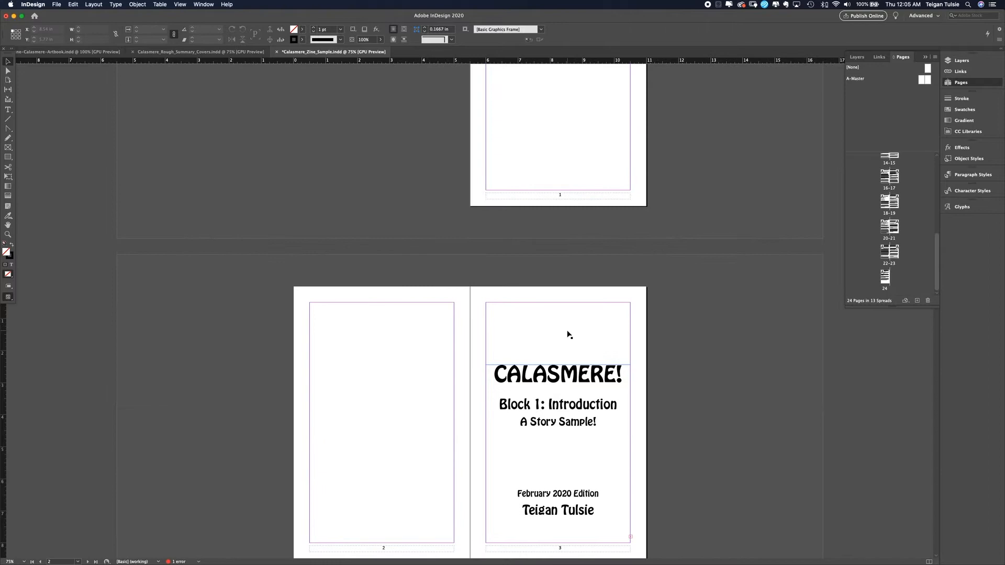
{"action": "scroll", "coordinate": [568, 335], "scroll_direction": "down", "scroll_amount": 12}
{"action": "scroll", "coordinate": [568, 334], "scroll_direction": "up", "scroll_amount": 2}
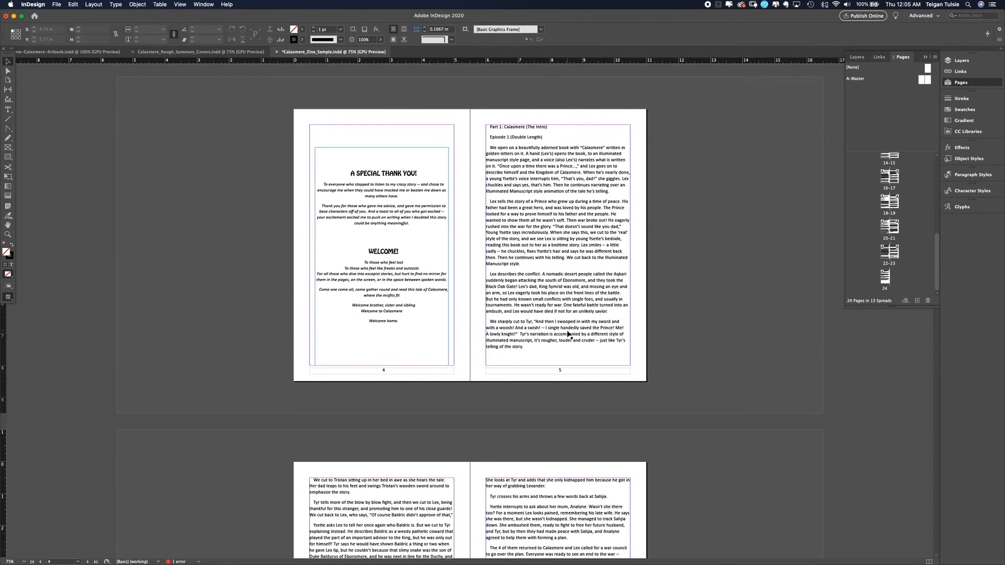
{"action": "scroll", "coordinate": [569, 334], "scroll_direction": "down", "scroll_amount": 20}
{"action": "scroll", "coordinate": [568, 334], "scroll_direction": "up", "scroll_amount": 20}
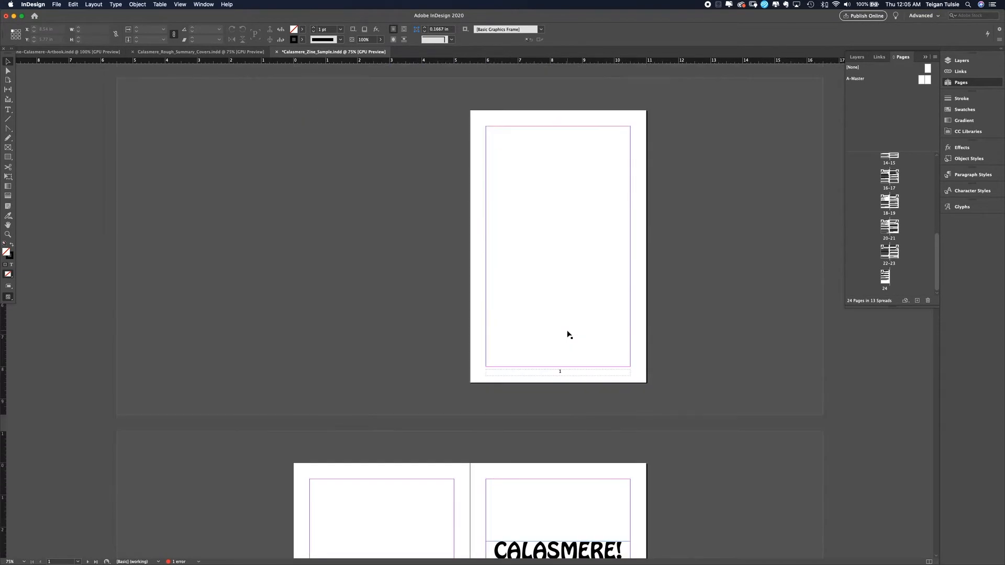
{"action": "scroll", "coordinate": [568, 334], "scroll_direction": "down", "scroll_amount": 8}
{"action": "scroll", "coordinate": [568, 334], "scroll_direction": "down", "scroll_amount": 10}
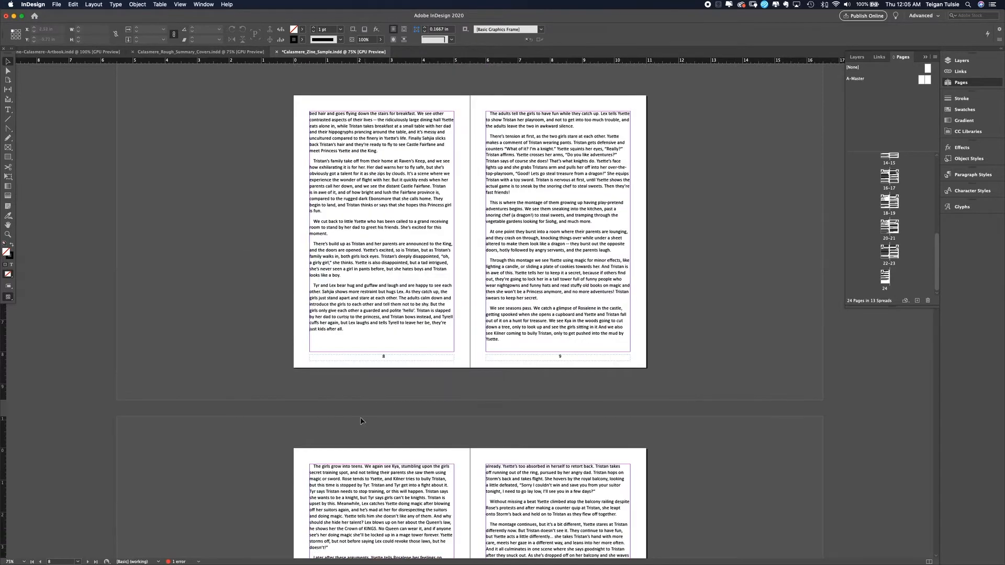
Step: Remove the extra blank lines between paragraphs on pages 8 through 12
{"action": "double_click", "coordinate": [331, 344]}
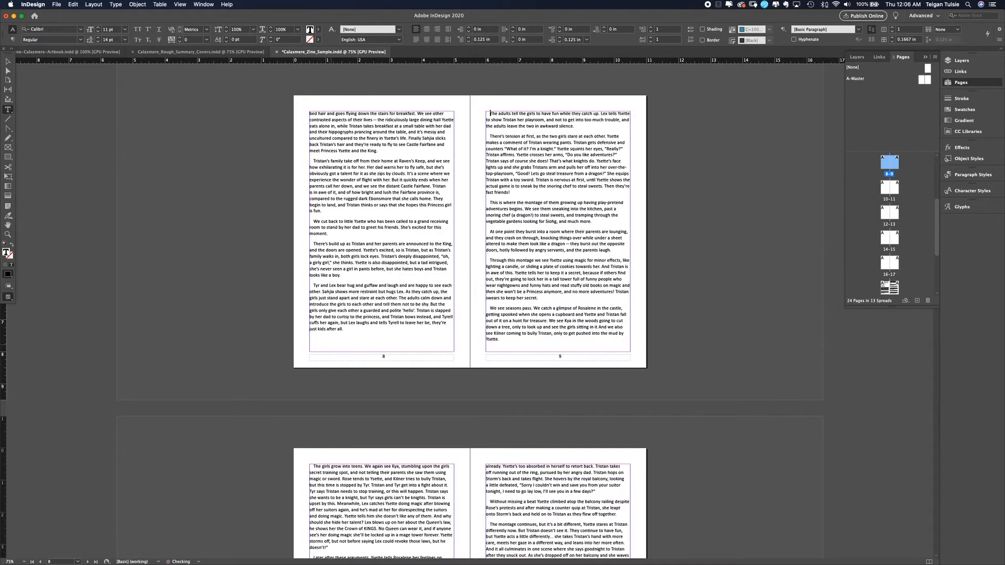
{"action": "scroll", "coordinate": [511, 237], "scroll_direction": "down", "scroll_amount": 5}
{"action": "left_click", "coordinate": [511, 237]}
{"action": "key", "text": "BackSpace"}
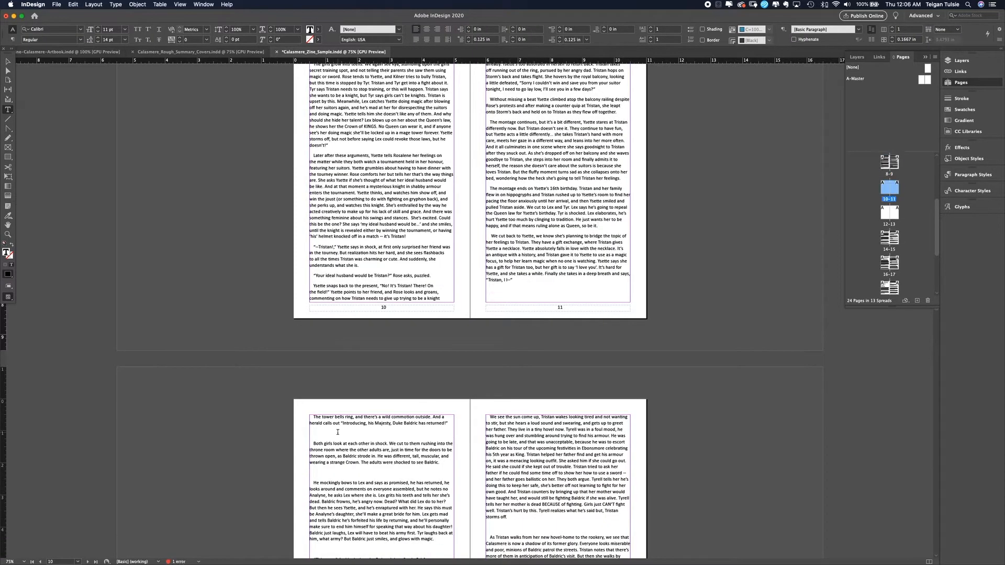
{"action": "left_click", "coordinate": [337, 433]}
{"action": "key", "text": "BackSpace"}
{"action": "left_click", "coordinate": [335, 463]}
{"action": "key", "text": "BackSpace"}
{"action": "left_click", "coordinate": [346, 530]}
{"action": "key", "text": "BackSpace"}
{"action": "left_click", "coordinate": [342, 539]}
{"action": "key", "text": "BackSpace"}
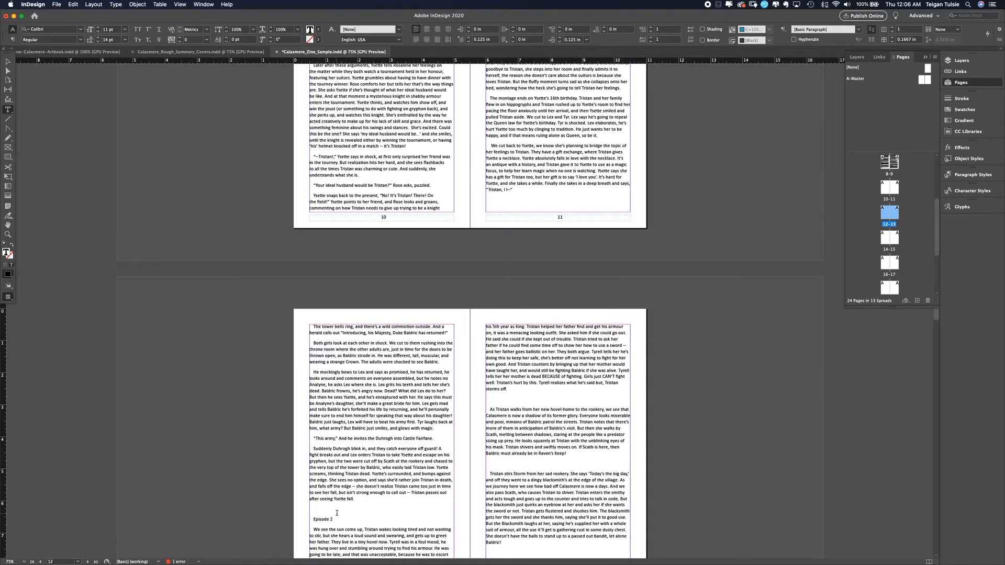
Step: Remove the extra blank lines between the paragraphs on page 13
{"action": "left_click", "coordinate": [550, 400]}
{"action": "key", "text": "BackSpace"}
{"action": "left_click", "coordinate": [539, 453]}
{"action": "key", "text": "BackSpace"}
Step: Remove the extra blank lines between the paragraphs on page 14
{"action": "scroll", "coordinate": [539, 454], "scroll_direction": "down", "scroll_amount": 7}
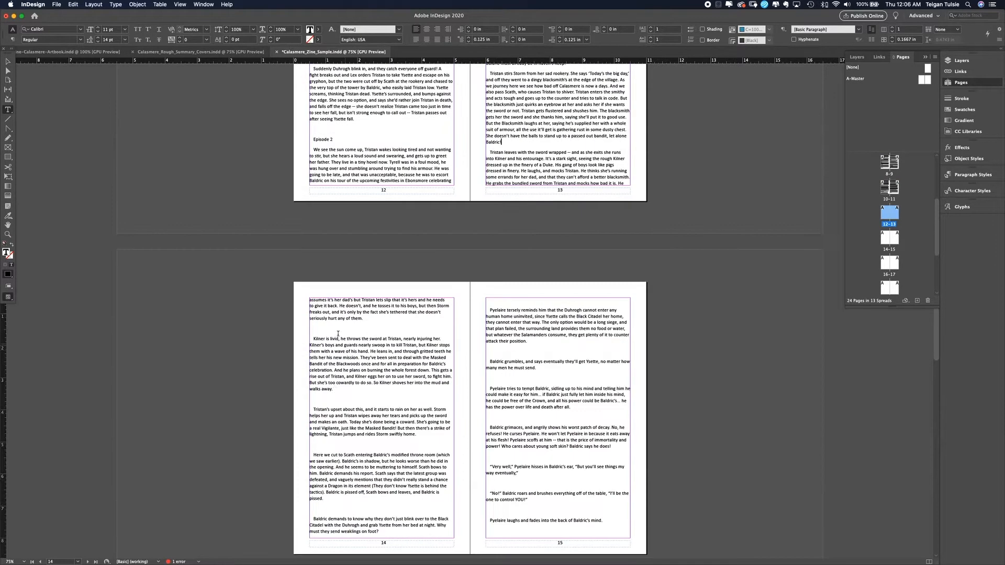
{"action": "left_click", "coordinate": [337, 329]}
{"action": "scroll", "coordinate": [871, 223], "scroll_direction": "down", "scroll_amount": 2}
{"action": "key", "text": "BackSpace"}
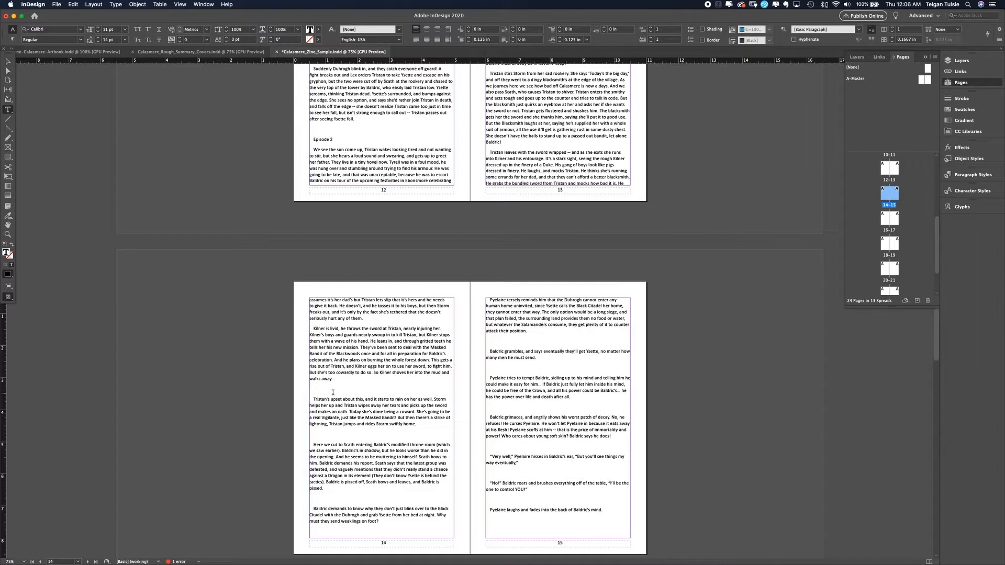
{"action": "left_click", "coordinate": [333, 392]}
{"action": "key", "text": "BackSpace"}
{"action": "left_click", "coordinate": [335, 424]}
{"action": "key", "text": "BackSpace"}
{"action": "left_click", "coordinate": [335, 478]}
{"action": "key", "text": "BackSpace"}
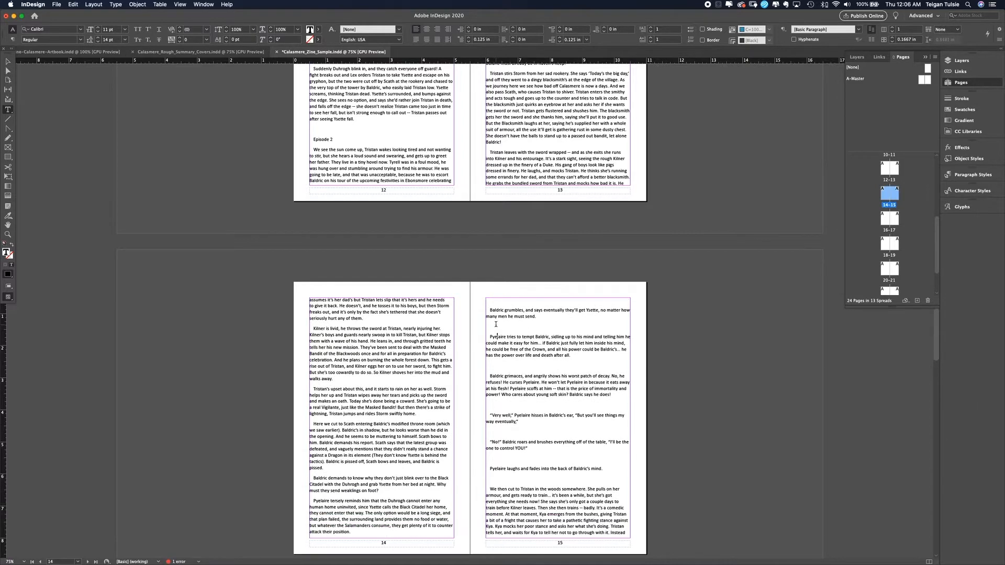
Step: Remove the extra blank lines between the paragraphs on page 15, down to Tristan's scene in the woods
{"action": "key", "text": "BackSpace"}
{"action": "left_click", "coordinate": [492, 309]}
{"action": "key", "text": "BackSpace"}
{"action": "left_click", "coordinate": [492, 341]}
{"action": "key", "text": "BackSpace"}
{"action": "left_click", "coordinate": [492, 371]}
{"action": "key", "text": "BackSpace"}
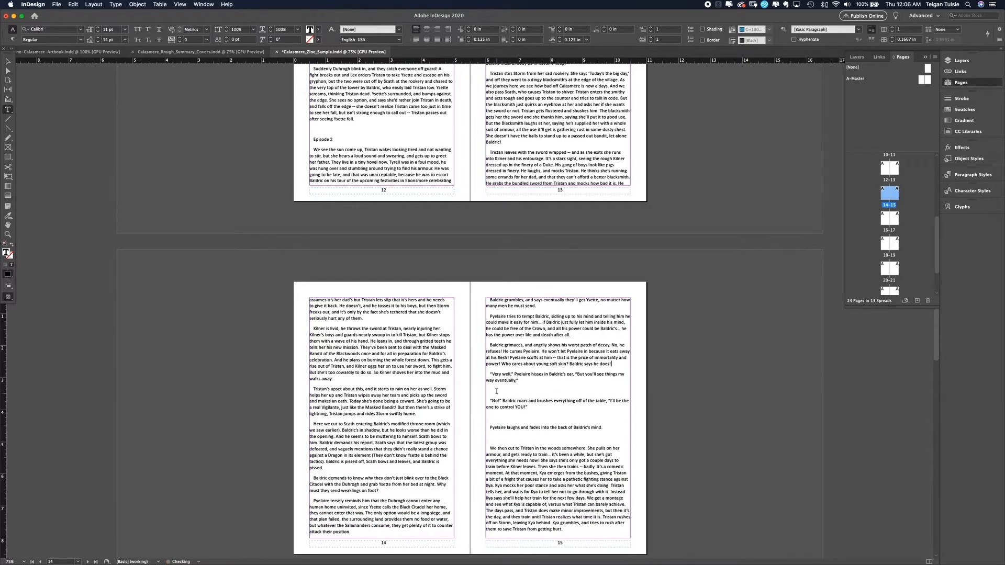
{"action": "key", "text": "BackSpace"}
{"action": "left_click", "coordinate": [496, 411]}
{"action": "key", "text": "BackSpace"}
{"action": "left_click", "coordinate": [505, 414]}
{"action": "key", "text": "BackSpace"}
{"action": "key", "text": "BackSpace"}
Step: Remove the extra blank lines at the start of page 16 and between its paragraphs
{"action": "scroll", "coordinate": [513, 508], "scroll_direction": "down", "scroll_amount": 5}
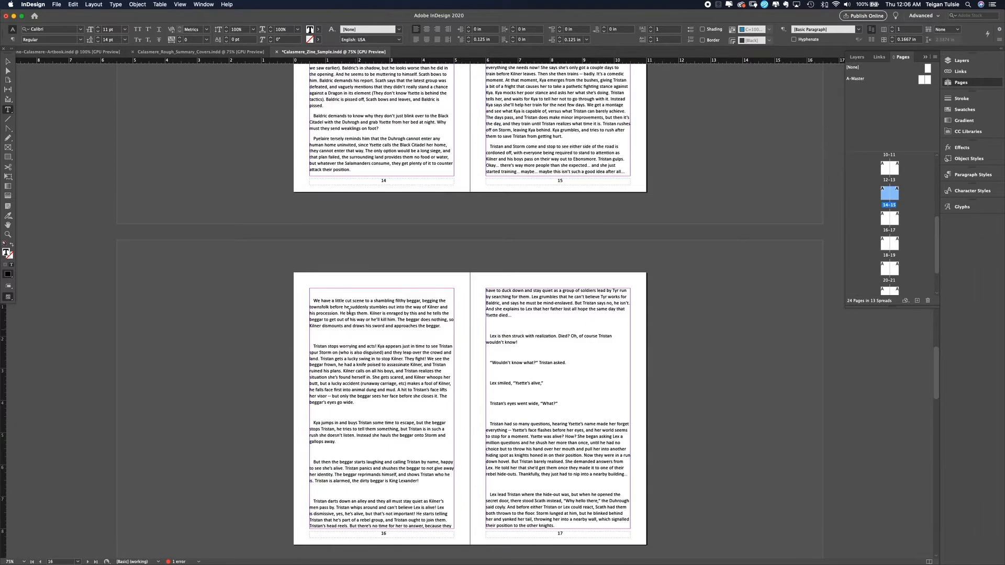
{"action": "left_click", "coordinate": [314, 295]}
{"action": "key", "text": "BackSpace"}
{"action": "left_click", "coordinate": [314, 323]}
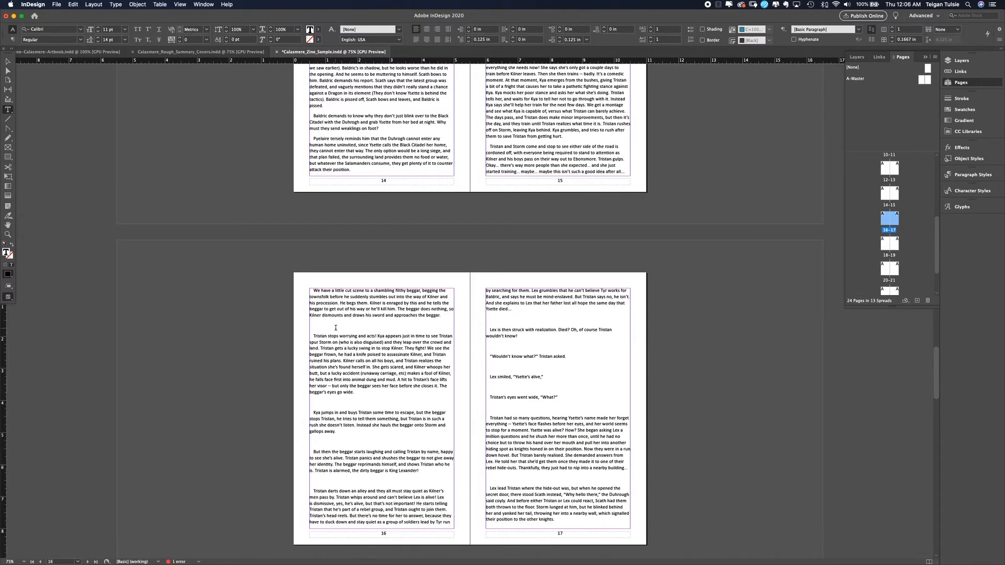
{"action": "key", "text": "BackSpace"}
{"action": "left_click", "coordinate": [317, 394]}
{"action": "key", "text": "BackSpace"}
{"action": "key", "text": "BackSpace"}
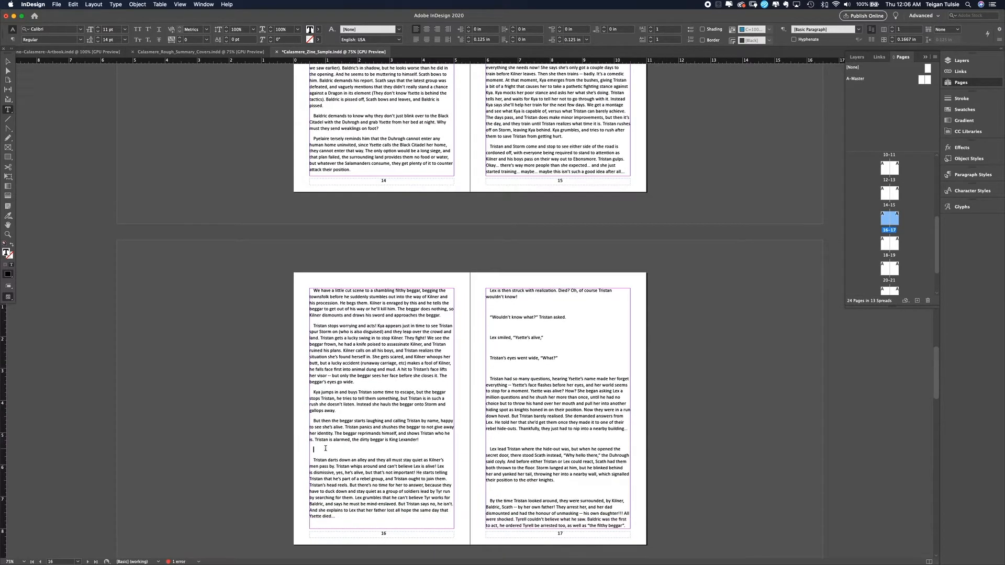
{"action": "key", "text": "BackSpace"}
Step: Remove the extra blank lines between the paragraphs on page 17, down to the Episode 3 heading
{"action": "left_click", "coordinate": [502, 307]}
{"action": "key", "text": "BackSpace"}
{"action": "left_click", "coordinate": [502, 316]}
{"action": "key", "text": "BackSpace"}
{"action": "left_click", "coordinate": [502, 327]}
{"action": "key", "text": "BackSpace"}
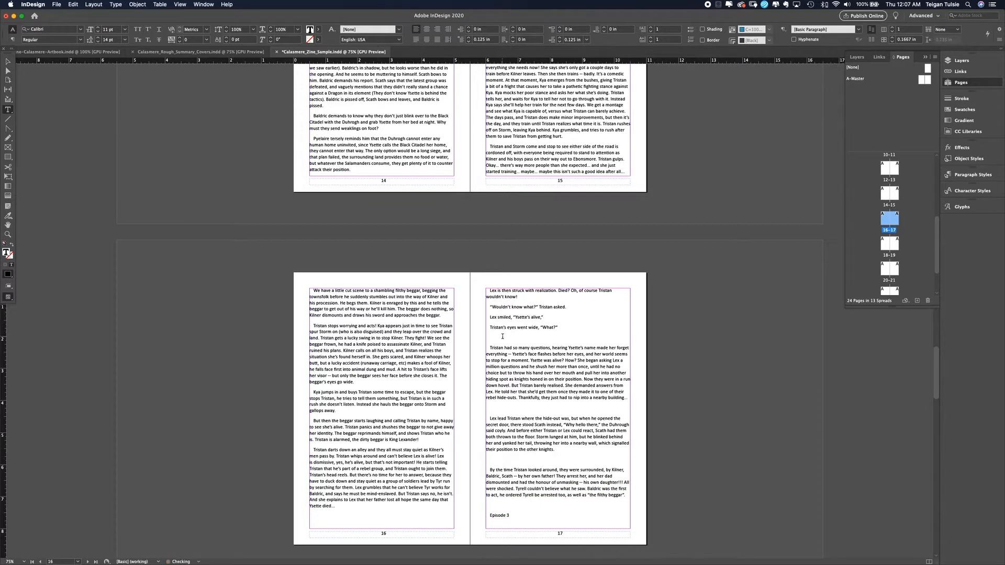
{"action": "key", "text": "BackSpace"}
{"action": "left_click", "coordinate": [502, 398]}
{"action": "key", "text": "BackSpace"}
{"action": "left_click", "coordinate": [503, 439]}
{"action": "key", "text": "BackSpace"}
{"action": "left_click", "coordinate": [502, 473]}
{"action": "key", "text": "BackSpace"}
Step: Remove the extra blank lines before the Episode 2 heading on page 12 and after Episode 3's first paragraph on page 17
{"action": "scroll", "coordinate": [470, 314], "scroll_direction": "up", "scroll_amount": 10}
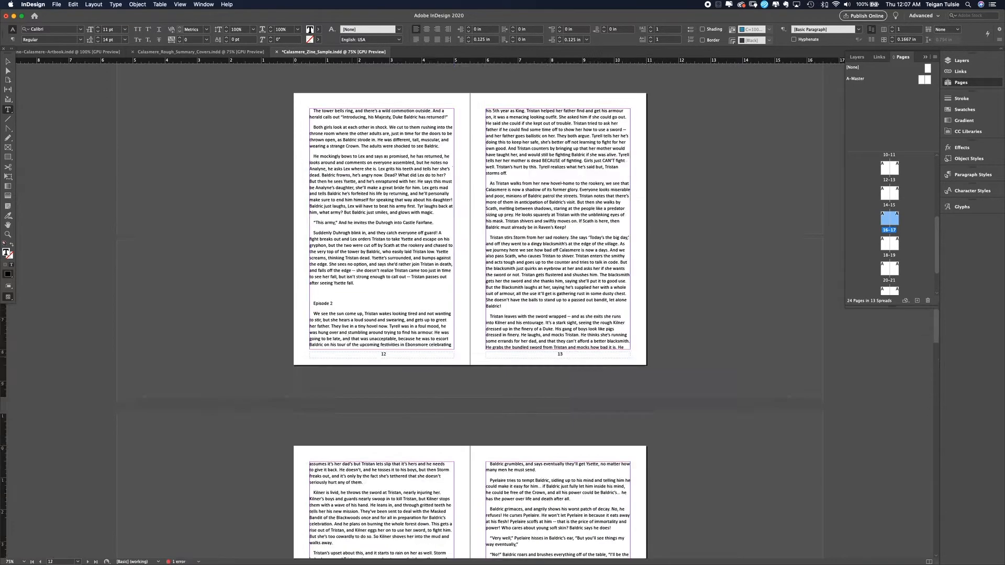
{"action": "scroll", "coordinate": [473, 357], "scroll_direction": "down", "scroll_amount": 10}
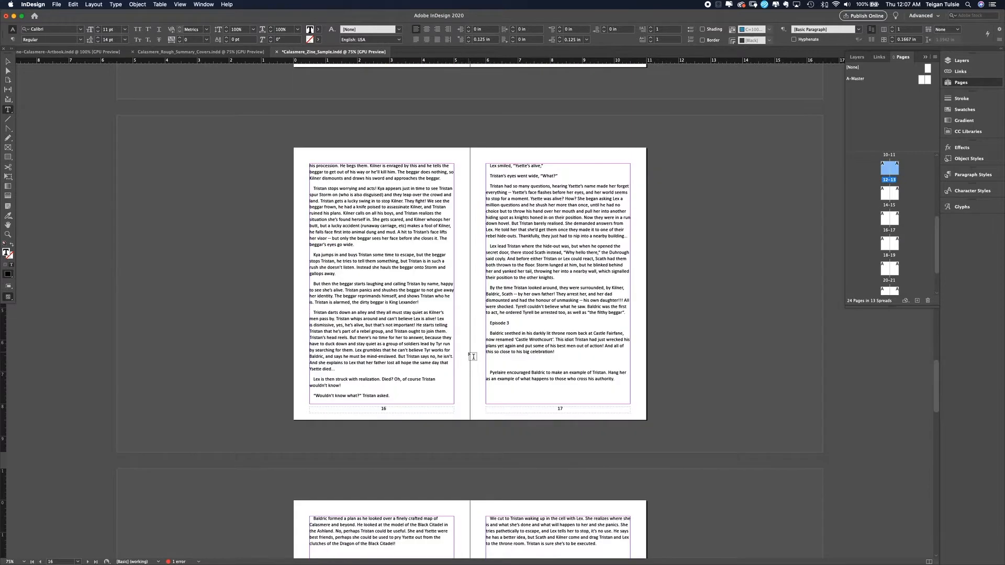
{"action": "left_click", "coordinate": [500, 359]}
{"action": "key", "text": "BackSpace"}
Step: Remove the extra blank lines between the paragraphs on page 18, down to Baldric's grumbled line
{"action": "scroll", "coordinate": [500, 360], "scroll_direction": "down", "scroll_amount": 3}
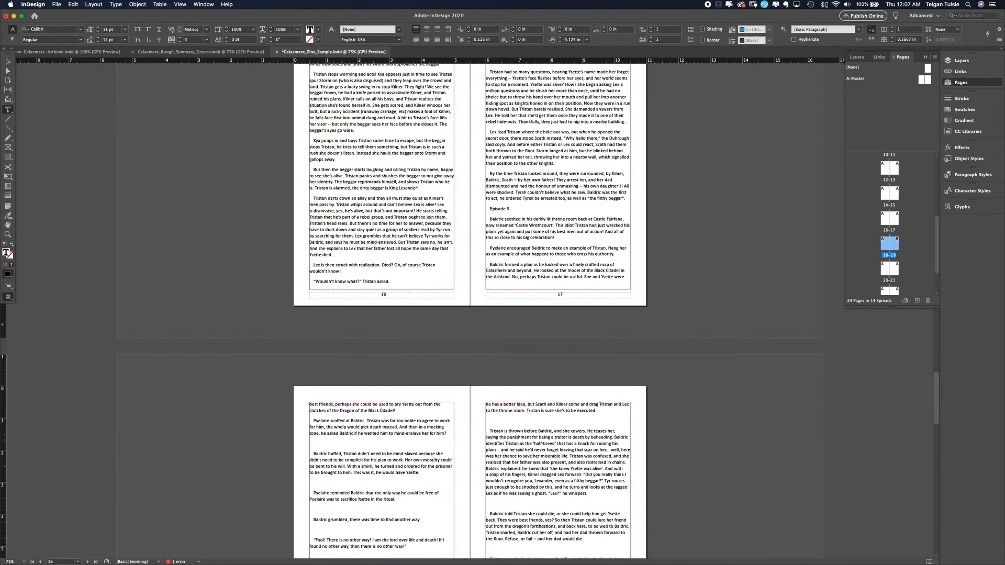
{"action": "left_click", "coordinate": [341, 444]}
{"action": "key", "text": "BackSpace"}
{"action": "left_click", "coordinate": [334, 472]}
{"action": "key", "text": "BackSpace"}
{"action": "left_click", "coordinate": [327, 488]}
{"action": "key", "text": "BackSpace"}
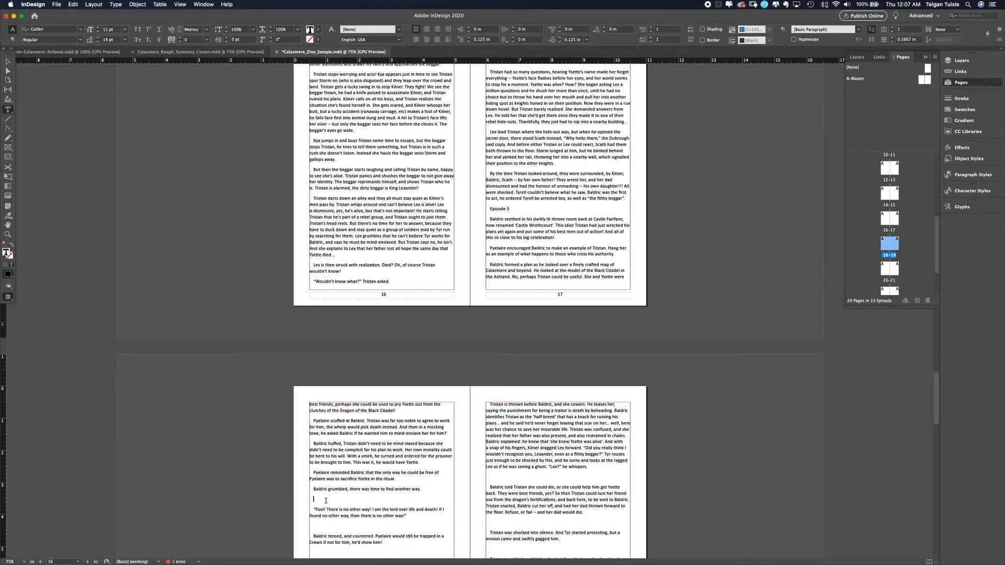
Step: Remove the remaining extra blank lines on page 18, from the "Fool!" dialogue to the paragraph where Tristan is thrown before Baldric
{"action": "left_click", "coordinate": [326, 499]}
{"action": "key", "text": "BackSpace"}
{"action": "left_click", "coordinate": [333, 544]}
{"action": "key", "text": "BackSpace"}
{"action": "scroll", "coordinate": [334, 545], "scroll_direction": "down", "scroll_amount": 3}
{"action": "left_click", "coordinate": [320, 462]}
{"action": "key", "text": "BackSpace"}
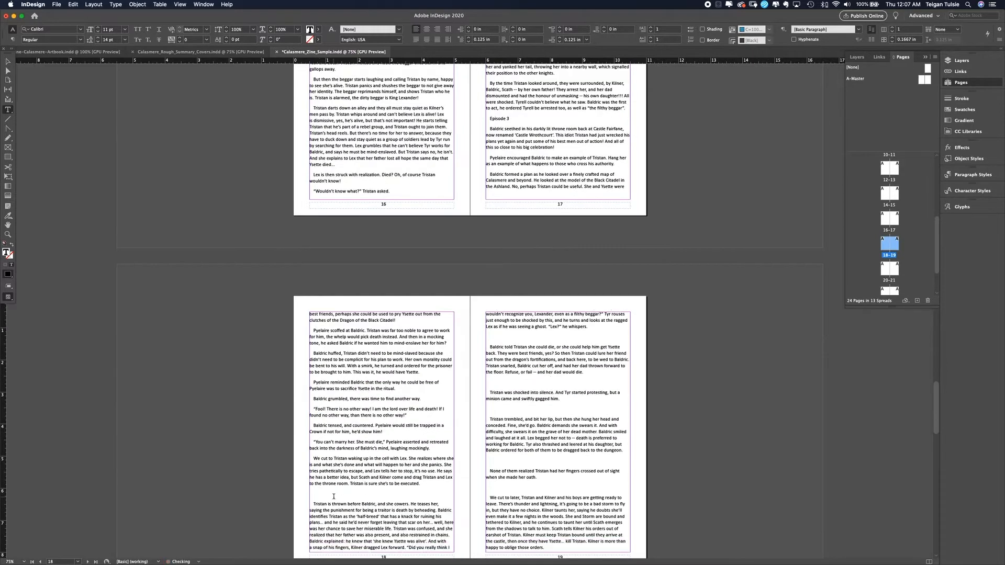
Step: Remove the extra blank lines between the paragraphs on page 19, down to "They fly off"
{"action": "left_click", "coordinate": [496, 406]}
{"action": "key", "text": "BackSpace"}
{"action": "left_click", "coordinate": [498, 331]}
{"action": "key", "text": "BackSpace"}
{"action": "left_click", "coordinate": [498, 367]}
{"action": "key", "text": "BackSpace"}
{"action": "left_click", "coordinate": [499, 424]}
{"action": "key", "text": "BackSpace"}
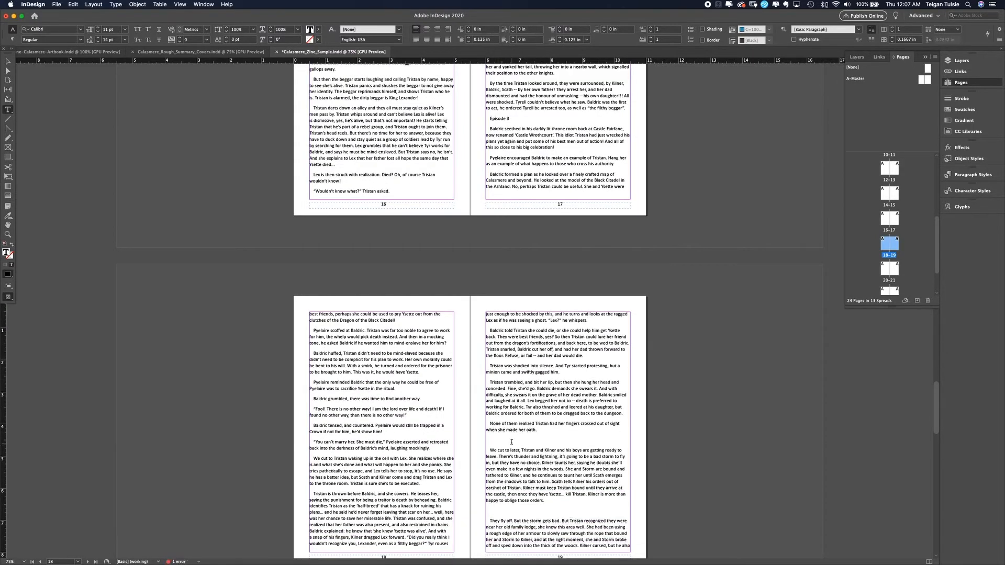
{"action": "left_click", "coordinate": [501, 500]}
{"action": "key", "text": "BackSpace"}
Step: Remove the extra blank lines before the "Meanwhile" and "Tristan leaps on Storm" paragraphs on page 21
{"action": "scroll", "coordinate": [502, 501], "scroll_direction": "down", "scroll_amount": 7}
{"action": "left_click", "coordinate": [501, 493]}
{"action": "key", "text": "BackSpace"}
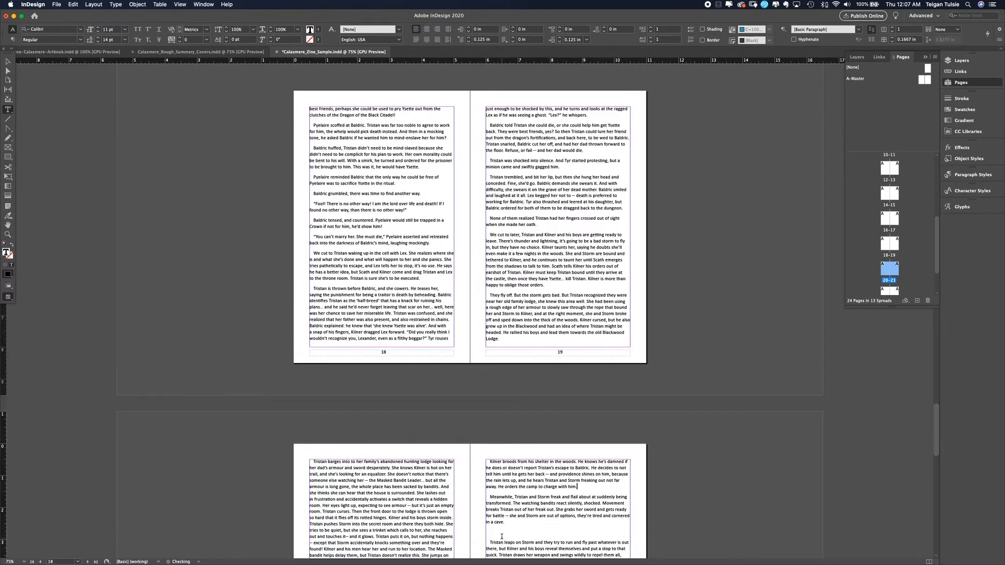
{"action": "left_click", "coordinate": [486, 532]}
{"action": "key", "text": "BackSpace"}
Step: Remove the extra blank lines before the Episode 4 heading and after its first paragraph on page 20
{"action": "scroll", "coordinate": [483, 537], "scroll_direction": "down", "scroll_amount": 11}
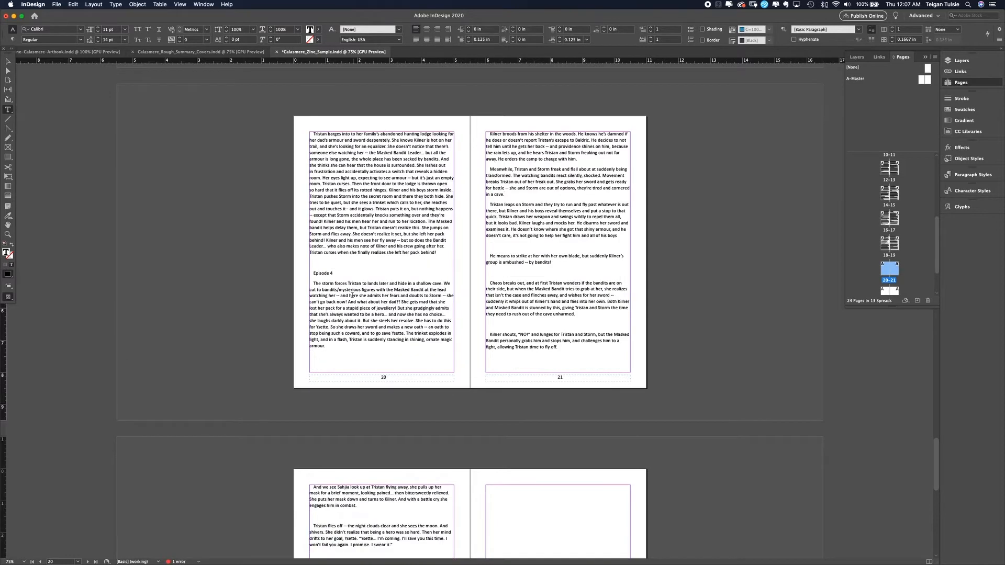
{"action": "left_click", "coordinate": [336, 263]}
{"action": "key", "text": "BackSpace"}
{"action": "left_click", "coordinate": [341, 347]}
{"action": "key", "text": "BackSpace"}
Step: Remove the remaining extra blank lines between the paragraphs on page 21, down to the closing Black Citadel scene
{"action": "left_click", "coordinate": [503, 211]}
{"action": "key", "text": "BackSpace"}
{"action": "left_click", "coordinate": [507, 227]}
{"action": "key", "text": "BackSpace"}
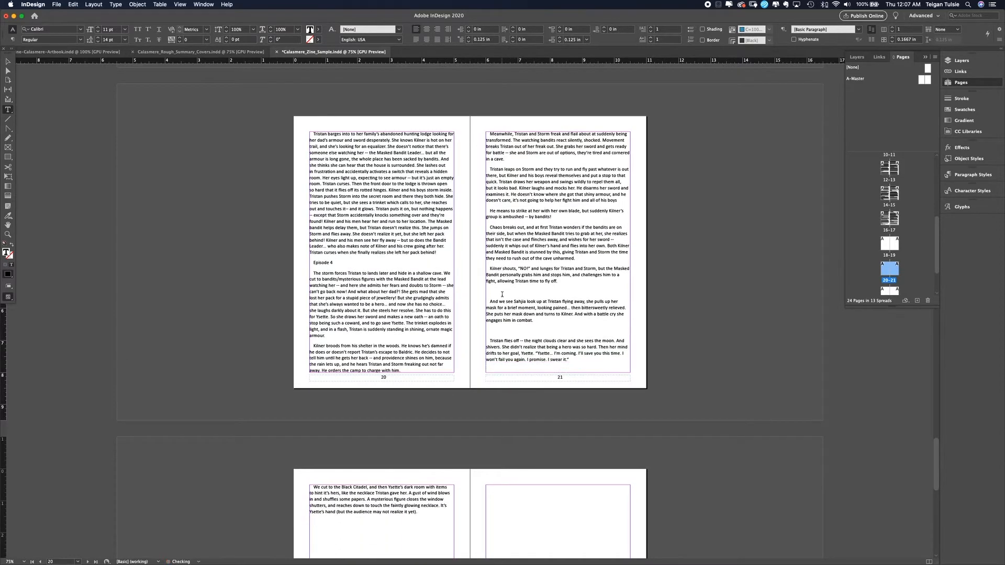
{"action": "left_click", "coordinate": [502, 291]}
{"action": "key", "text": "BackSpace"}
{"action": "left_click", "coordinate": [502, 321]}
{"action": "key", "text": "BackSpace"}
Step: Style the Part 1 line on page 5 as a title and apply the Episode Titles style to the Episode 1 heading
{"action": "scroll", "coordinate": [502, 321], "scroll_direction": "down", "scroll_amount": 9}
{"action": "scroll", "coordinate": [501, 320], "scroll_direction": "up", "scroll_amount": 7}
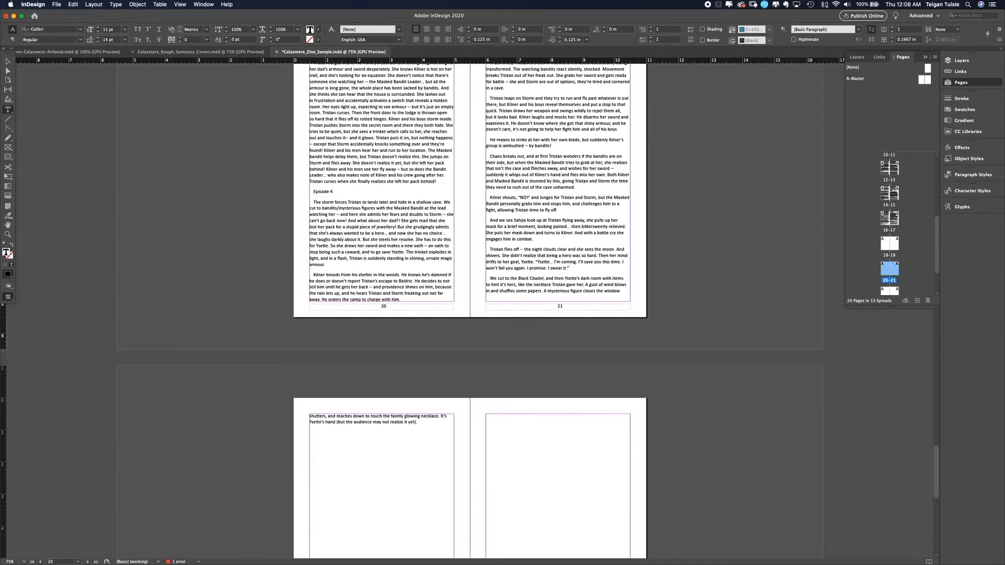
{"action": "scroll", "coordinate": [502, 320], "scroll_direction": "up", "scroll_amount": 20}
{"action": "scroll", "coordinate": [502, 321], "scroll_direction": "down", "scroll_amount": 20}
{"action": "scroll", "coordinate": [502, 320], "scroll_direction": "up", "scroll_amount": 12}
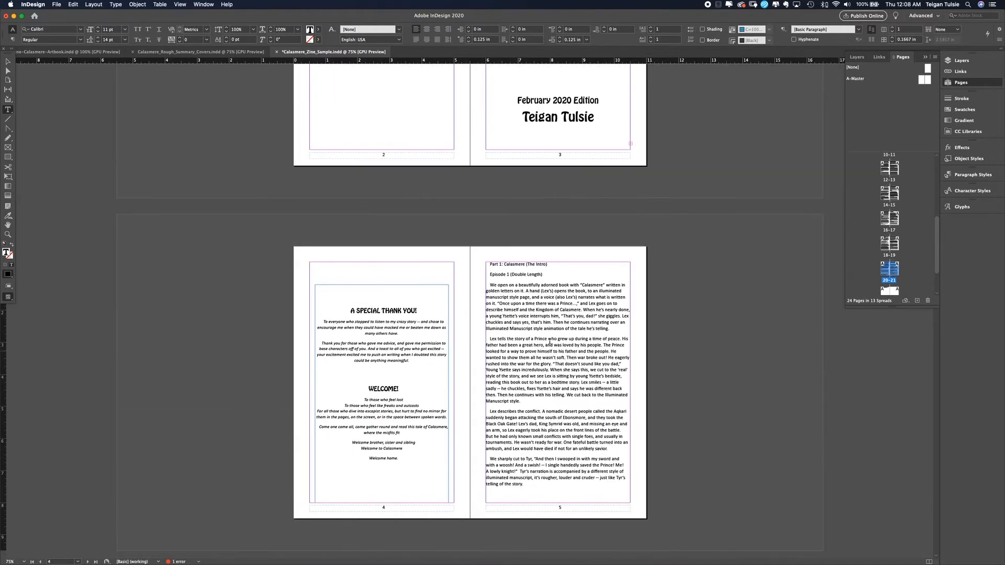
{"action": "mouse_move", "coordinate": [548, 265]}
{"action": "left_mouse_down"}
{"action": "mouse_move", "coordinate": [455, 269]}
{"action": "mouse_move", "coordinate": [544, 276]}
{"action": "left_mouse_up"}
{"action": "left_click", "coordinate": [966, 177]}
{"action": "left_click", "coordinate": [867, 216]}
{"action": "left_click", "coordinate": [873, 207]}
Step: Apply the Episode Titles paragraph style to the Episode 2, Episode 3 and Episode 4 headings
{"action": "scroll", "coordinate": [552, 395], "scroll_direction": "down", "scroll_amount": 5}
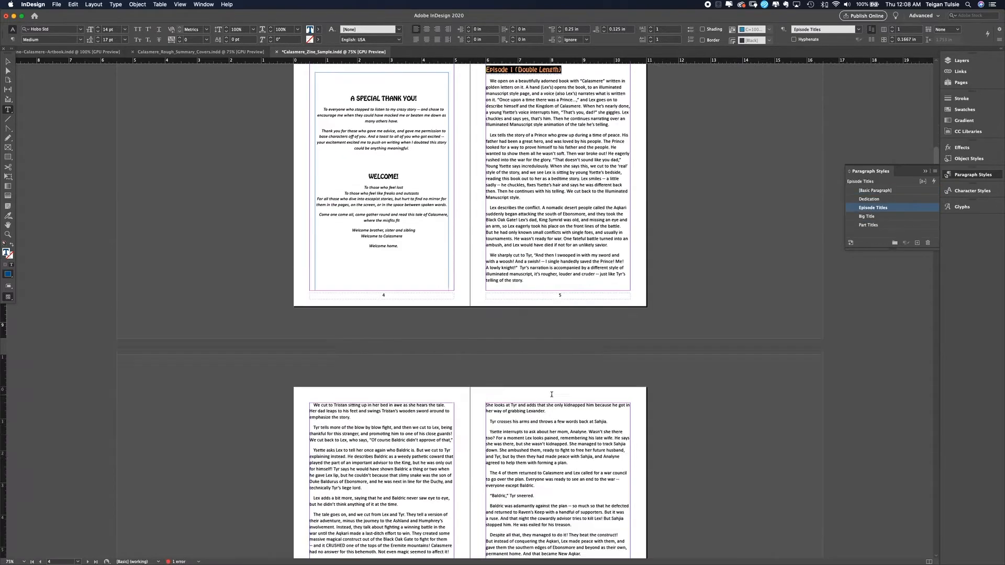
{"action": "scroll", "coordinate": [552, 395], "scroll_direction": "down", "scroll_amount": 20}
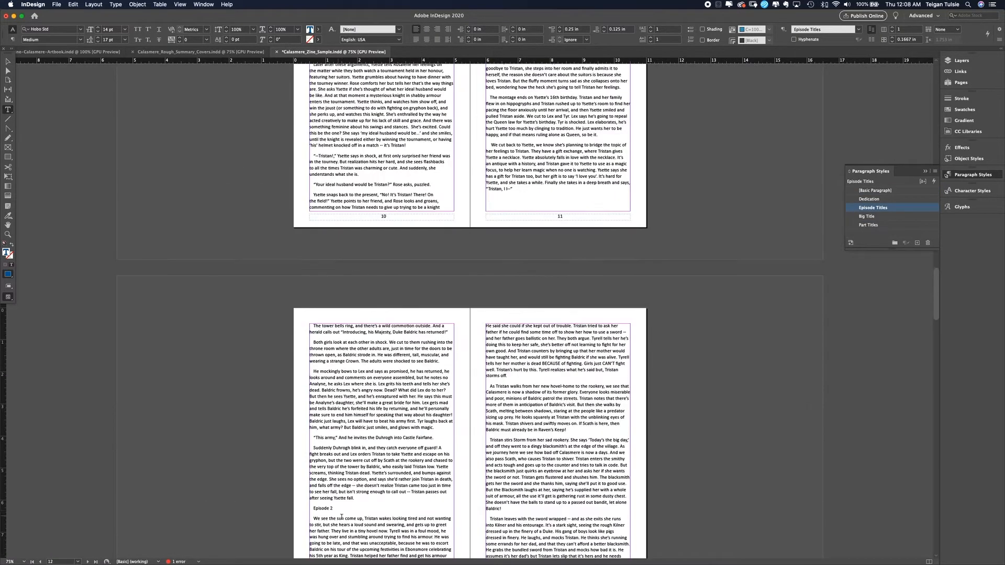
{"action": "left_click", "coordinate": [327, 509]}
{"action": "left_click", "coordinate": [873, 208]}
{"action": "scroll", "coordinate": [561, 449], "scroll_direction": "down", "scroll_amount": 15}
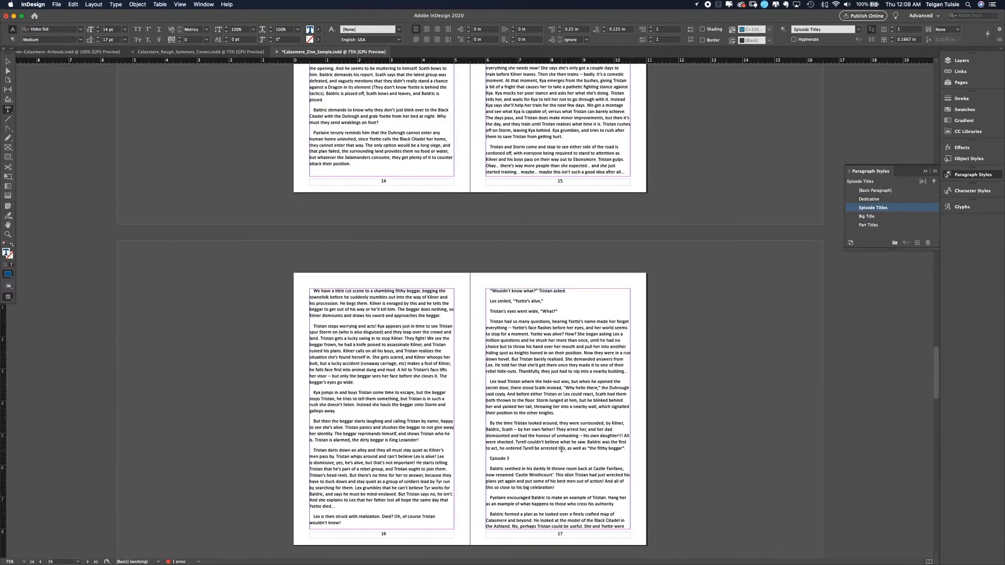
{"action": "left_click", "coordinate": [498, 458]}
{"action": "left_click", "coordinate": [873, 208]}
{"action": "scroll", "coordinate": [511, 482], "scroll_direction": "down", "scroll_amount": 8}
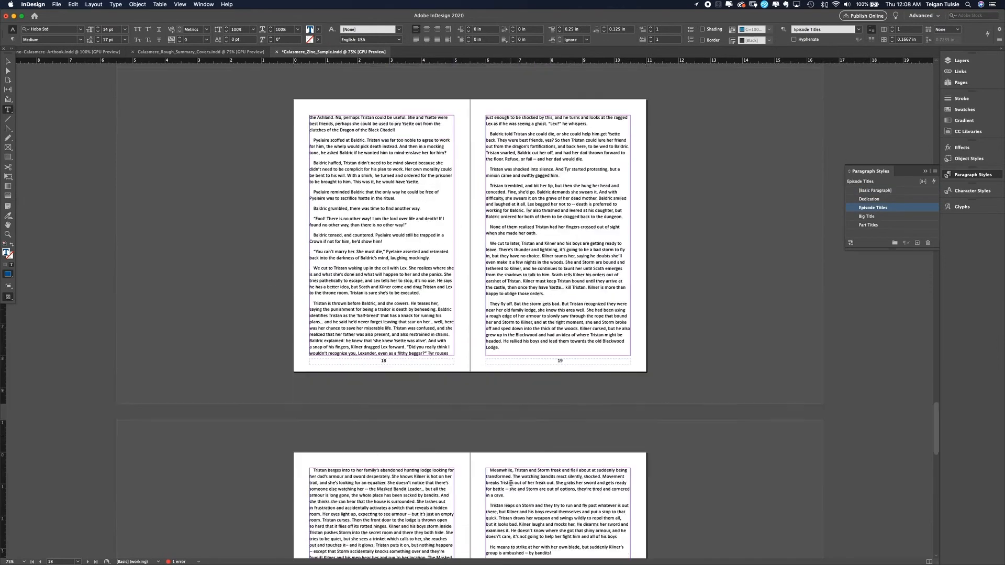
{"action": "left_click", "coordinate": [323, 478]}
{"action": "left_click", "coordinate": [872, 208]}
{"action": "scroll", "coordinate": [447, 263], "scroll_direction": "down", "scroll_amount": 5}
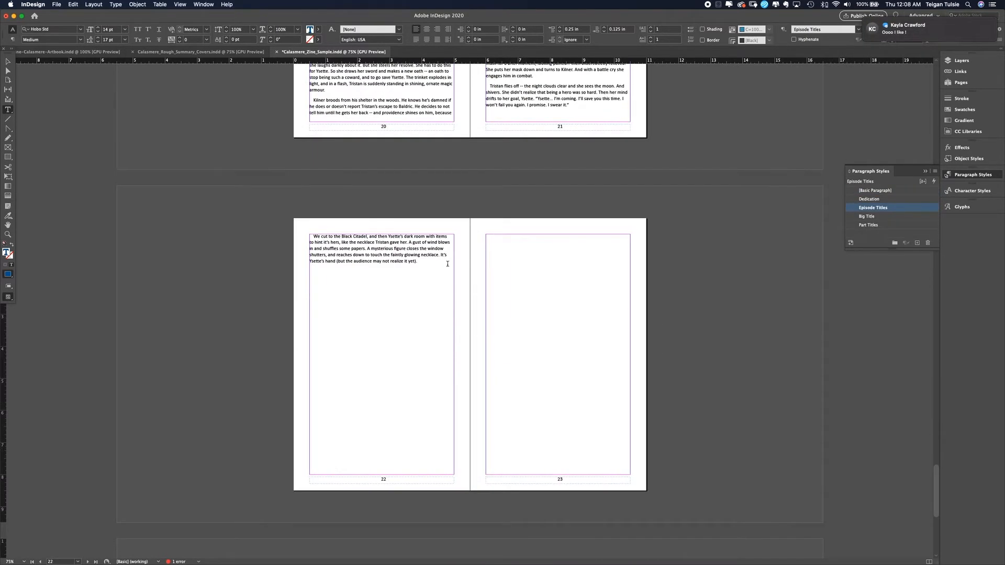
{"action": "left_click", "coordinate": [426, 254]}
{"action": "left_click", "coordinate": [802, 213]}
Step: Delete the "Part 1: Calasmere (The Intro)" heading from page 5
{"action": "scroll", "coordinate": [817, 204], "scroll_direction": "up", "scroll_amount": 20}
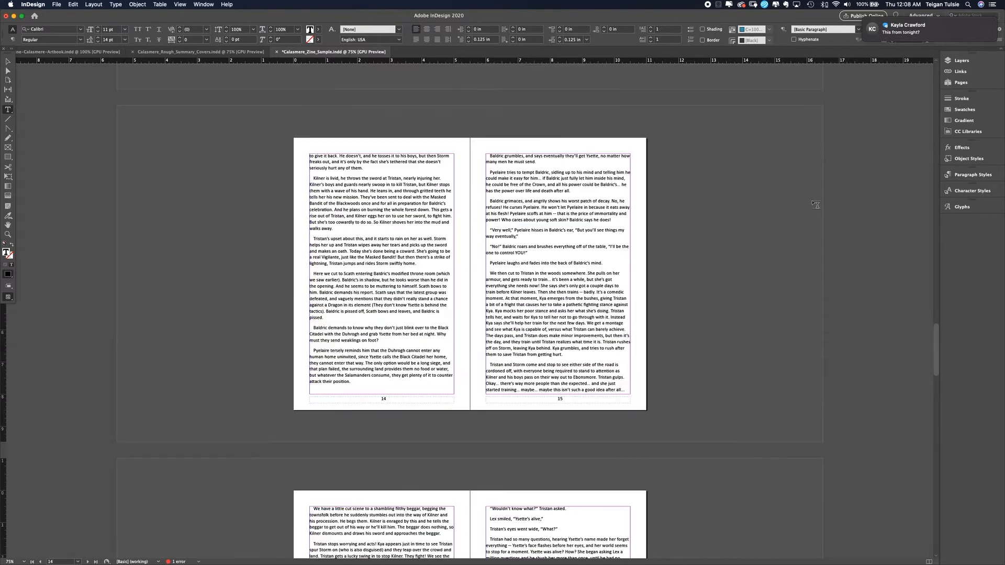
{"action": "scroll", "coordinate": [816, 205], "scroll_direction": "up", "scroll_amount": 20}
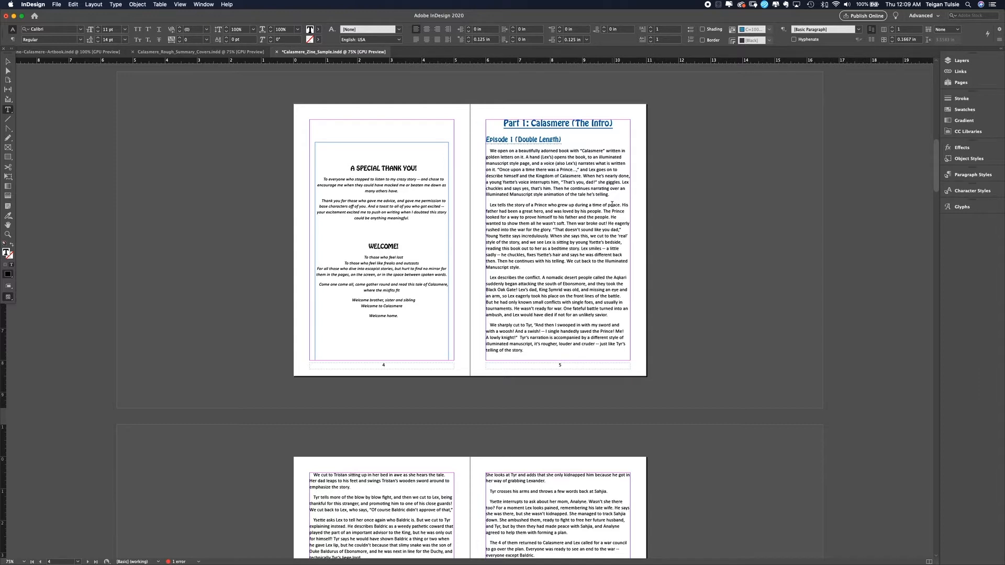
{"action": "left_click_drag", "start_coordinate": [503, 123], "coordinate": [475, 129]}
{"action": "key", "text": "BackSpace"}
Step: Join the "Meanwhile, Tristan and Storm" paragraph on page 21 to the end of the preceding paragraph on page 20
{"action": "scroll", "coordinate": [527, 281], "scroll_direction": "down", "scroll_amount": 20}
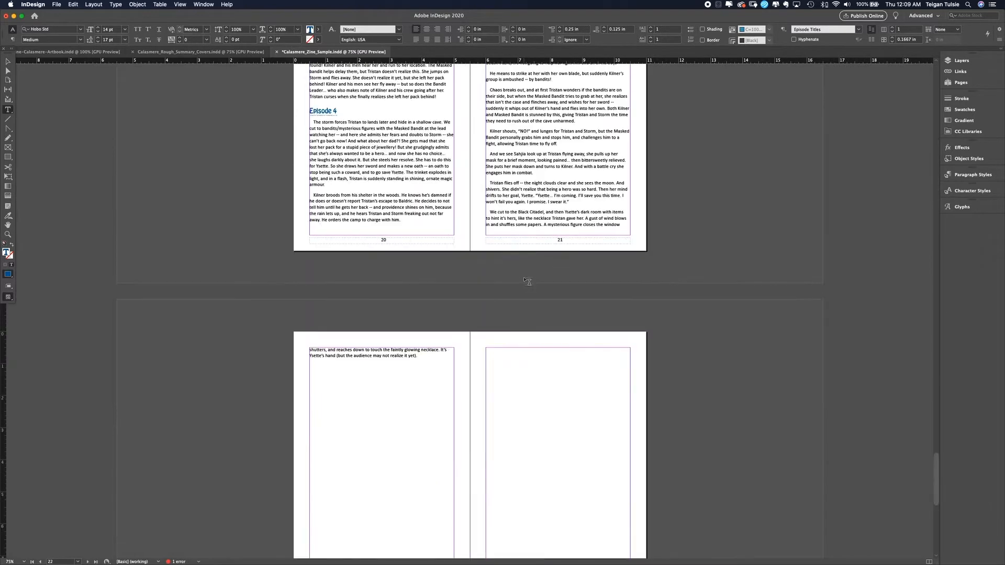
{"action": "scroll", "coordinate": [319, 341], "scroll_direction": "up", "scroll_amount": 3}
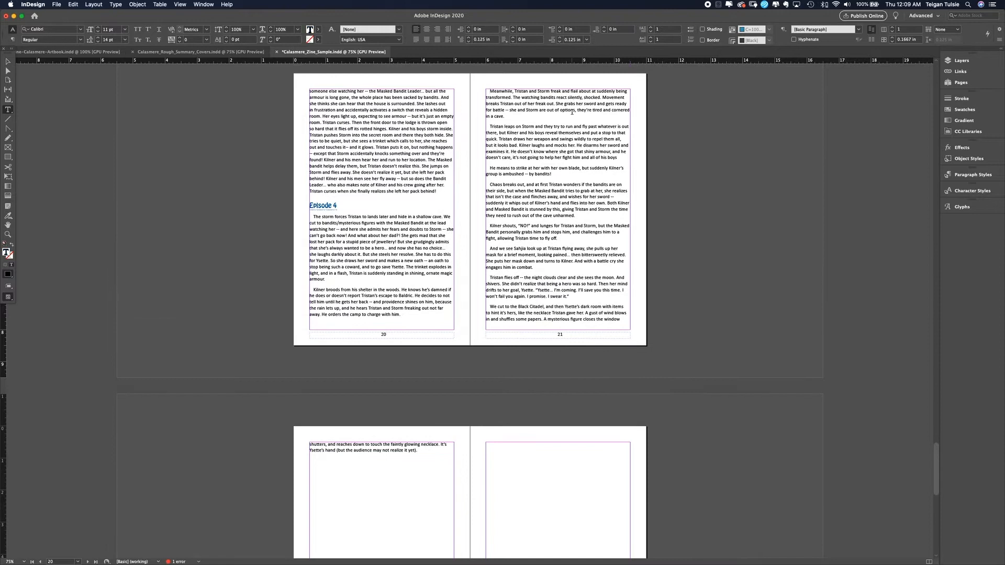
{"action": "left_click", "coordinate": [490, 91]}
Step: Try tightening the leading of the last three dialogue lines on page 16
{"action": "scroll", "coordinate": [355, 288], "scroll_direction": "up", "scroll_amount": 10}
{"action": "scroll", "coordinate": [355, 283], "scroll_direction": "up", "scroll_amount": 13}
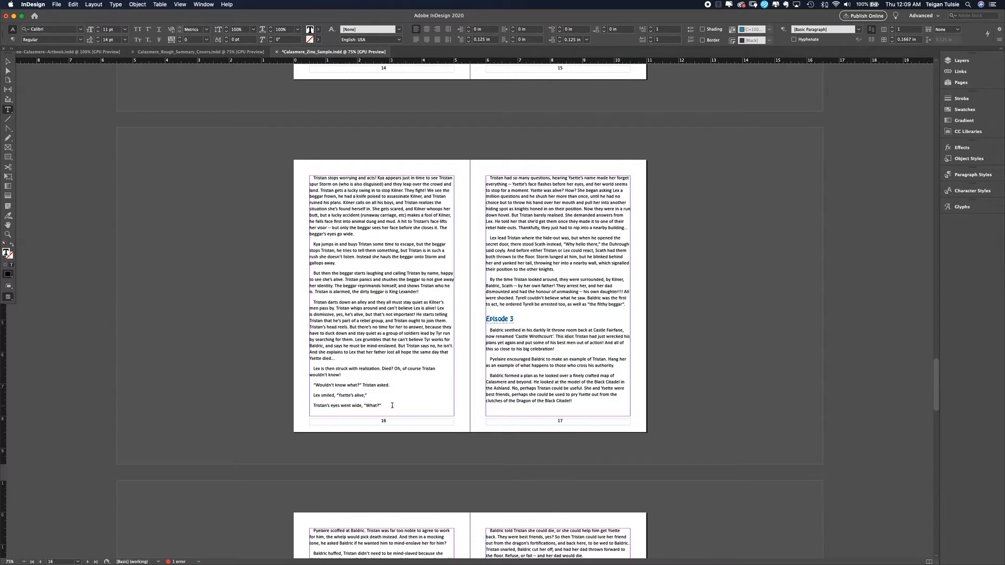
{"action": "left_click_drag", "start_coordinate": [391, 406], "coordinate": [303, 391]}
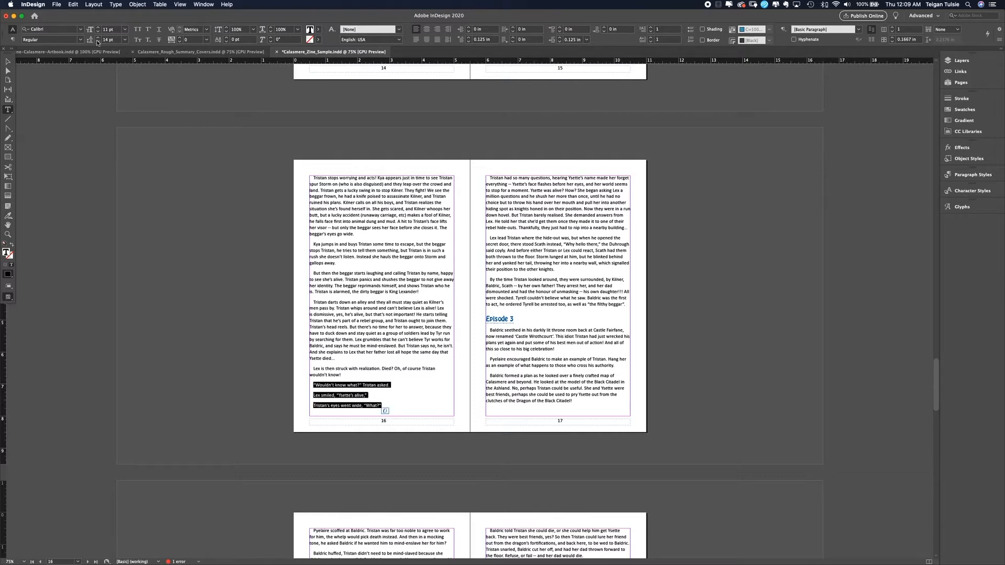
{"action": "left_click", "coordinate": [97, 42]}
{"action": "left_click", "coordinate": [97, 42]}
{"action": "left_click", "coordinate": [98, 42]}
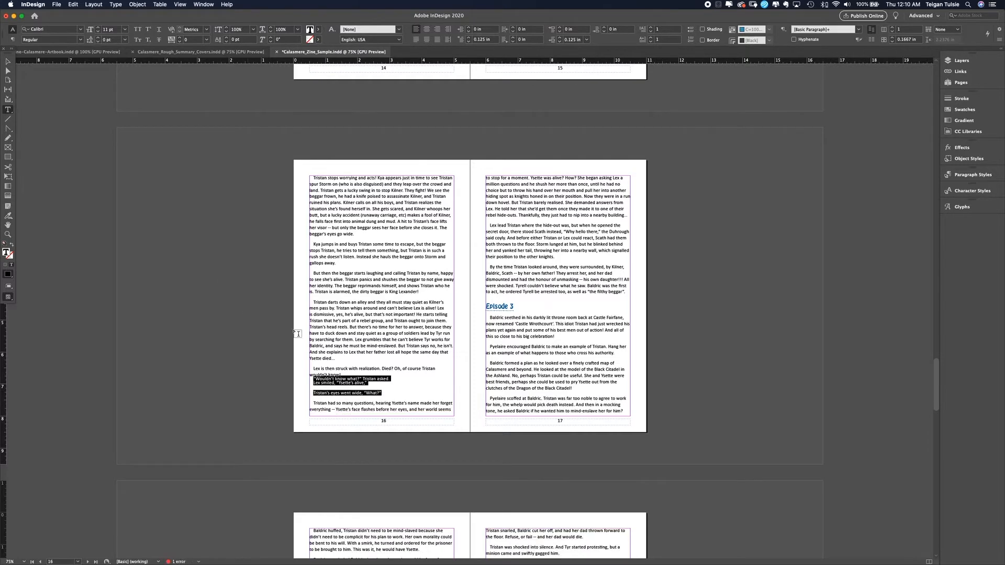
Step: Undo the leading changes to the dialogue lines on page 16
{"action": "key", "text": "super+z"}
{"action": "key", "text": "super+z"}
{"action": "key", "text": "super+z"}
{"action": "key", "text": "super+z"}
{"action": "key", "text": "super+z"}
{"action": "key", "text": "super+z"}
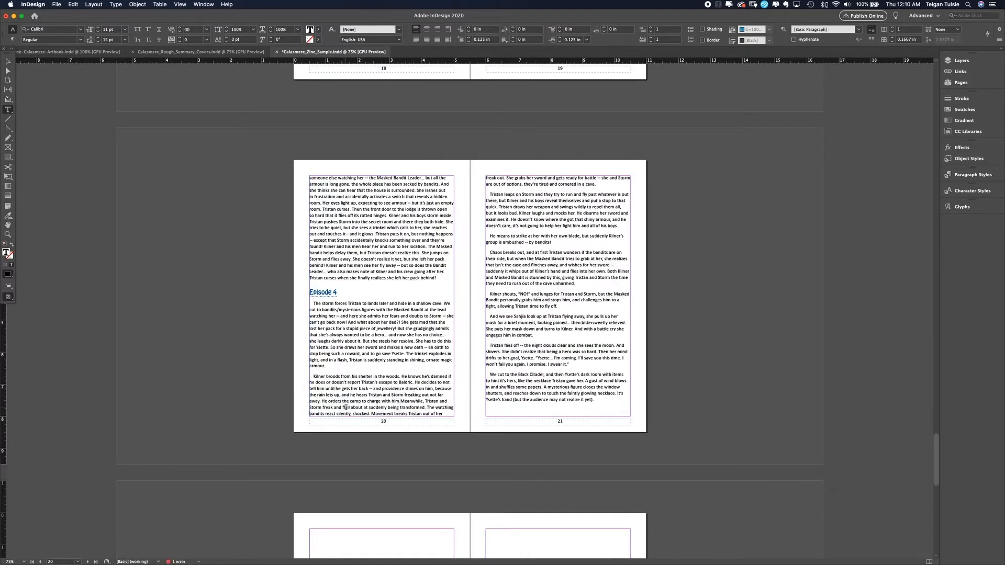
Step: Try flowing the overset text of the page 3 title frame onto page 2, and undo it
{"action": "scroll", "coordinate": [345, 408], "scroll_direction": "up", "scroll_amount": 10}
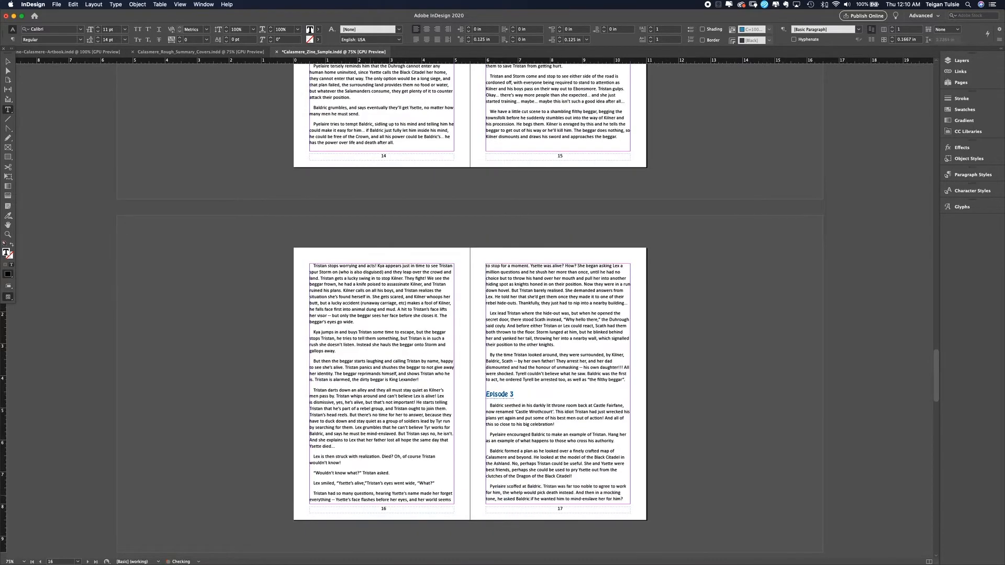
{"action": "scroll", "coordinate": [368, 471], "scroll_direction": "up", "scroll_amount": 15}
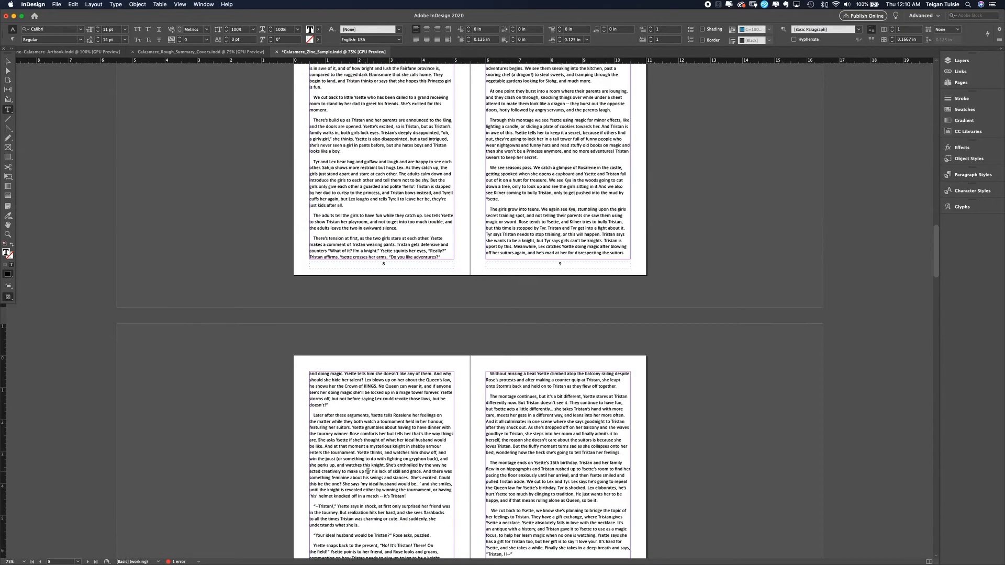
{"action": "scroll", "coordinate": [368, 472], "scroll_direction": "up", "scroll_amount": 10}
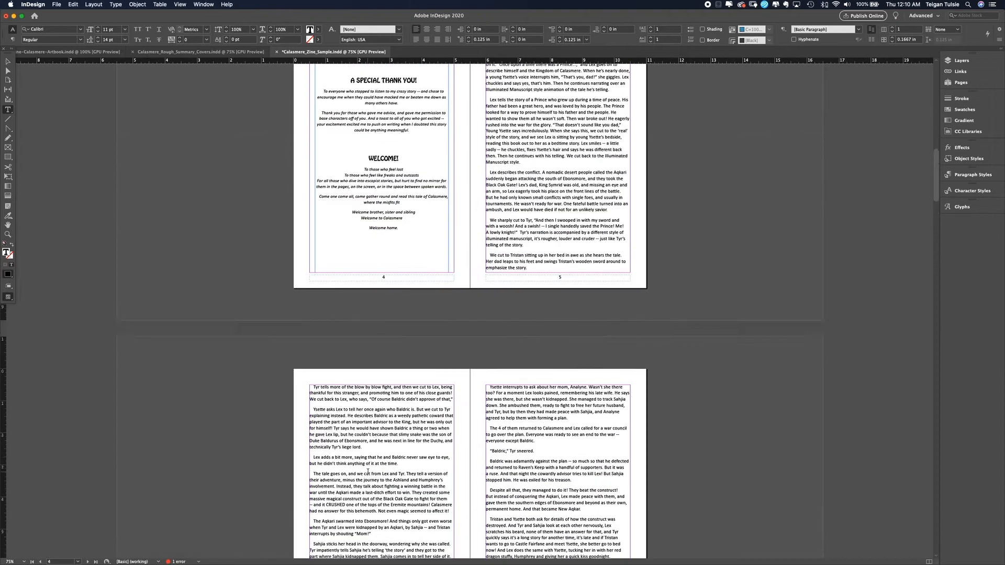
{"action": "scroll", "coordinate": [367, 472], "scroll_direction": "up", "scroll_amount": 3}
{"action": "scroll", "coordinate": [383, 477], "scroll_direction": "up", "scroll_amount": 9}
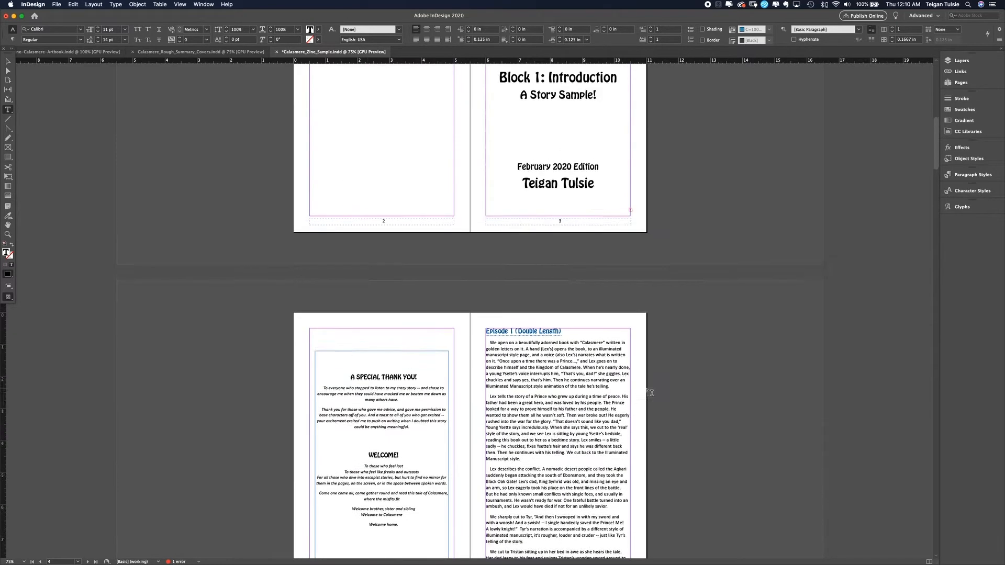
{"action": "key", "text": "Escape"}
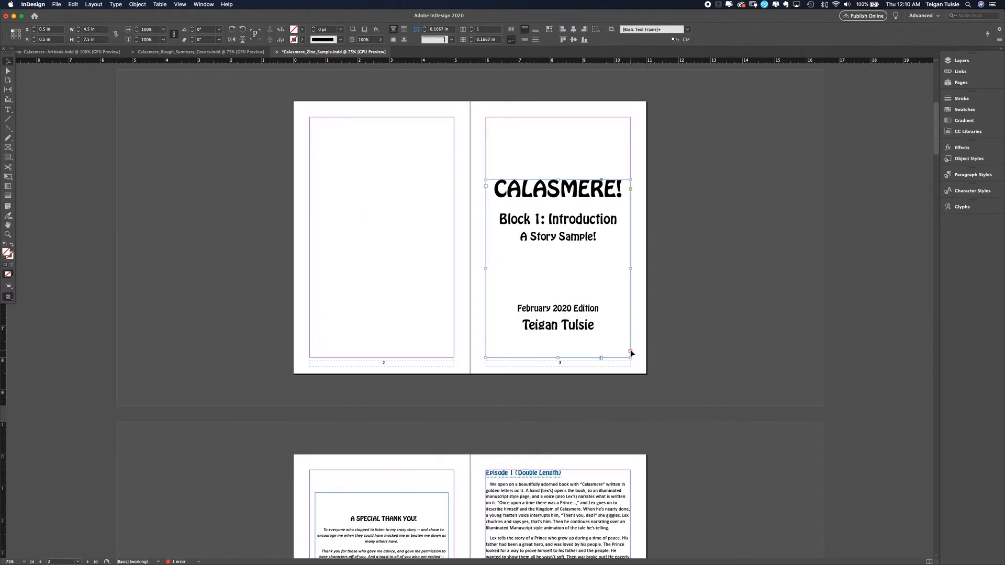
{"action": "left_click", "coordinate": [630, 353]}
{"action": "left_click", "coordinate": [333, 255]}
{"action": "key", "text": "super+z"}
Step: Copy the cover artwork and its text frames from Calasmere_Rough_Summary_Covers.indd onto page 1 of the zine sample
{"action": "scroll", "coordinate": [595, 540], "scroll_direction": "down", "scroll_amount": 2}
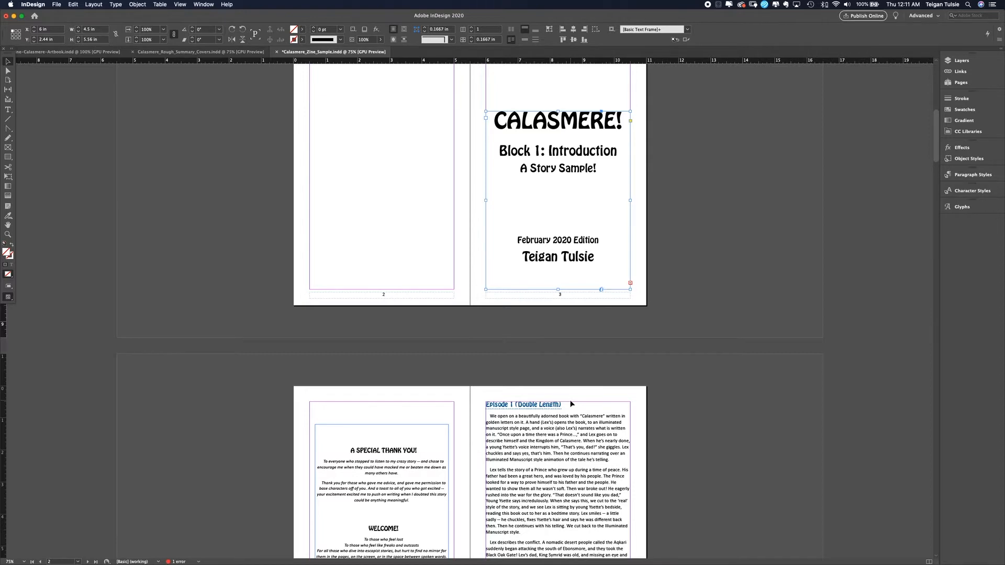
{"action": "scroll", "coordinate": [572, 404], "scroll_direction": "up", "scroll_amount": 12}
{"action": "left_click", "coordinate": [251, 52]}
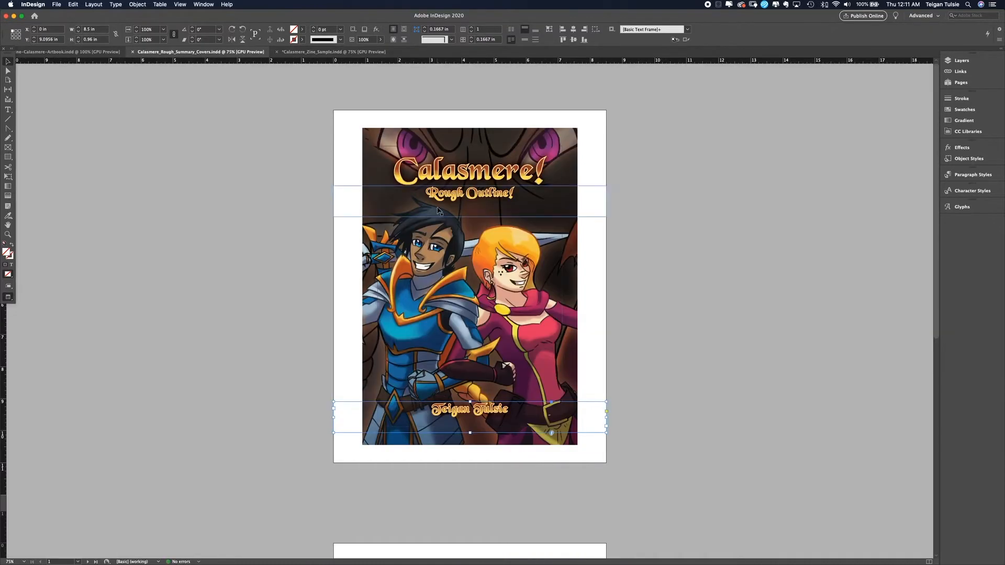
{"action": "left_click_drag", "start_coordinate": [547, 416], "coordinate": [614, 295]}
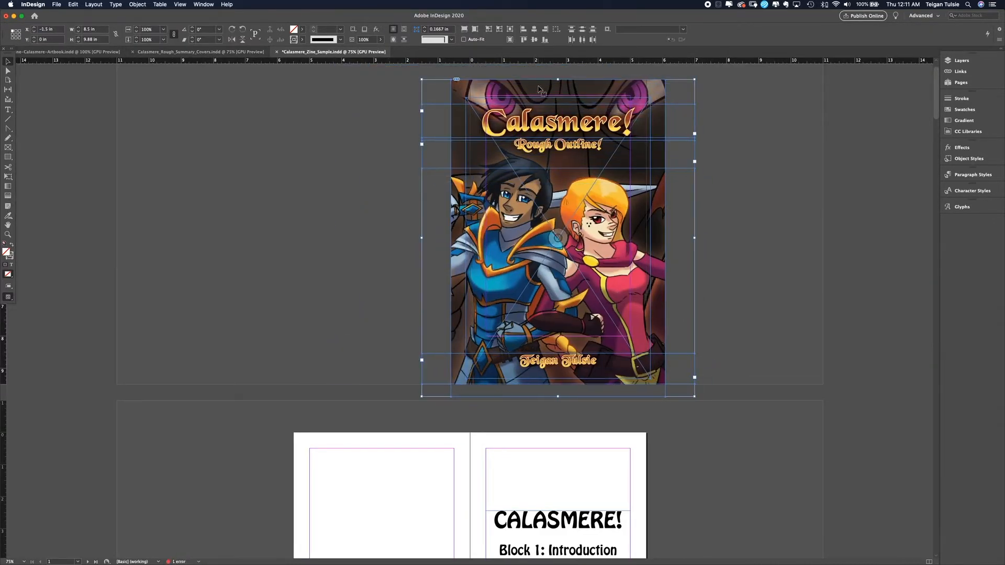
Step: Scale down and reposition the pasted cover over page 1, leaving the artwork about 6.3 in wide and 9.33 in high
{"action": "left_click_drag", "start_coordinate": [537, 87], "coordinate": [572, 105]}
{"action": "left_click_drag", "start_coordinate": [490, 103], "coordinate": [477, 87]}
{"action": "left_click_drag", "start_coordinate": [714, 396], "coordinate": [656, 379]}
{"action": "left_click", "coordinate": [731, 375]}
{"action": "left_click", "coordinate": [473, 271]}
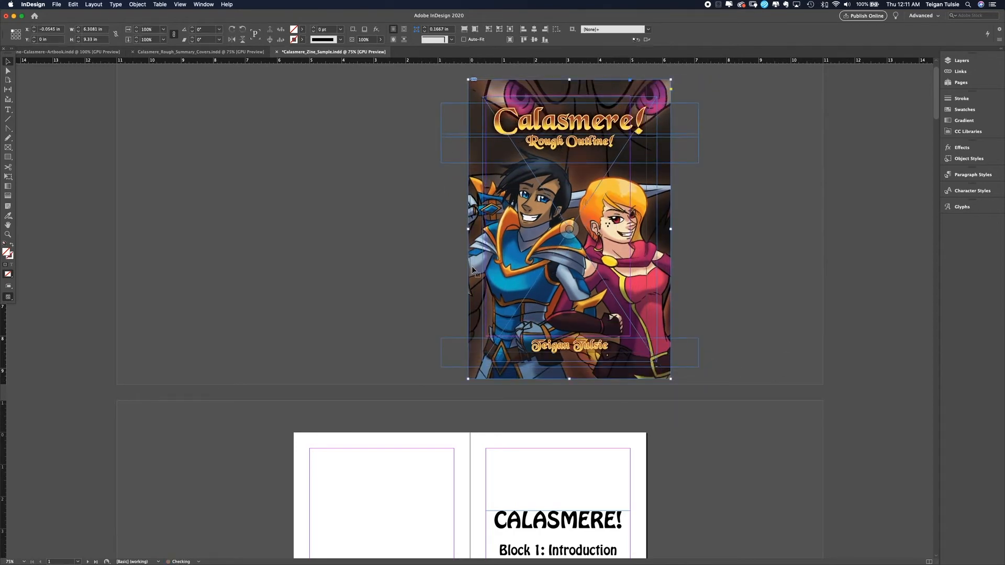
Step: Align the cover artwork with the left edge of page 1 at X 0 in
{"action": "left_click", "coordinate": [685, 285]}
{"action": "key", "text": "super+equal"}
{"action": "key", "text": "super+equal"}
{"action": "scroll", "coordinate": [468, 420], "scroll_direction": "up", "scroll_amount": 5}
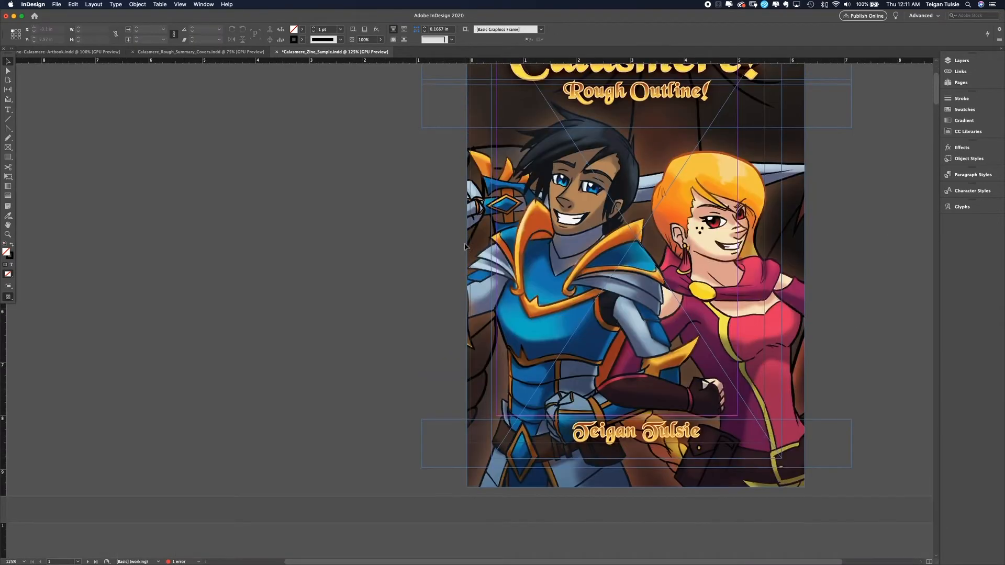
{"action": "mouse_move", "coordinate": [478, 117]}
{"action": "left_mouse_down"}
{"action": "mouse_move", "coordinate": [490, 118]}
{"action": "mouse_move", "coordinate": [482, 119]}
{"action": "left_mouse_up"}
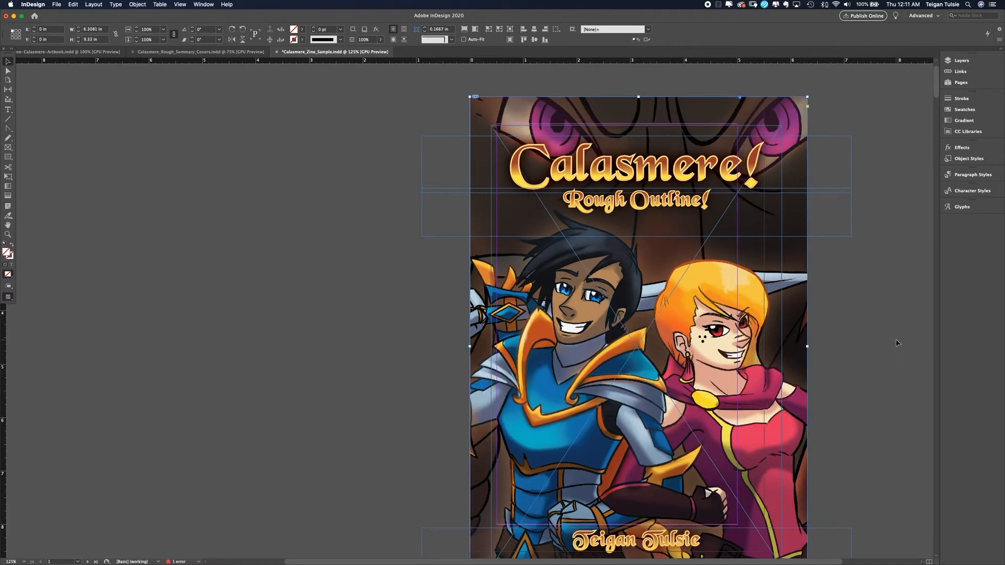
Step: Narrow the "Calasmere!" title frame so that it fits within the cover page
{"action": "left_click", "coordinate": [843, 163]}
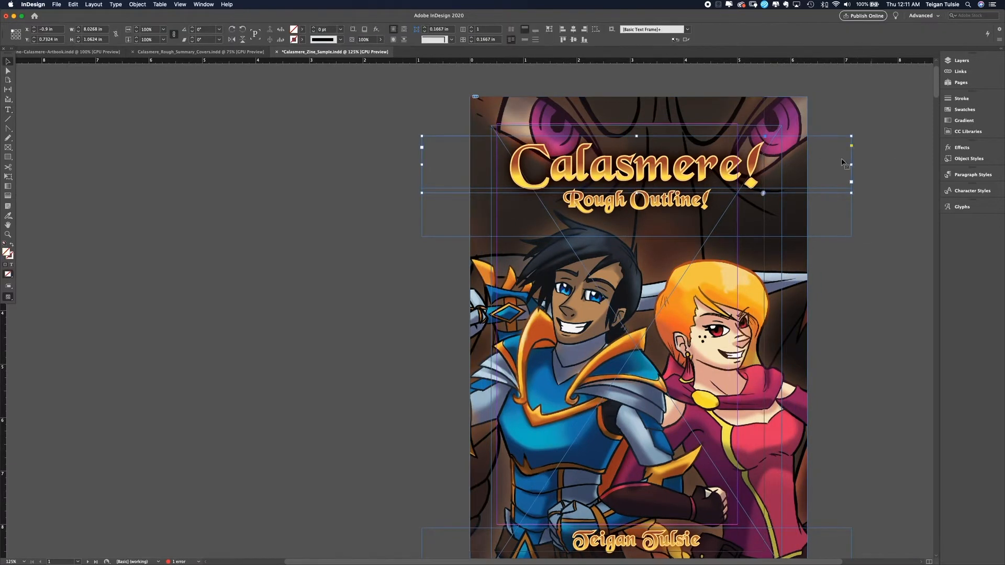
{"action": "left_click_drag", "start_coordinate": [782, 164], "coordinate": [778, 144]}
{"action": "left_click", "coordinate": [778, 144]}
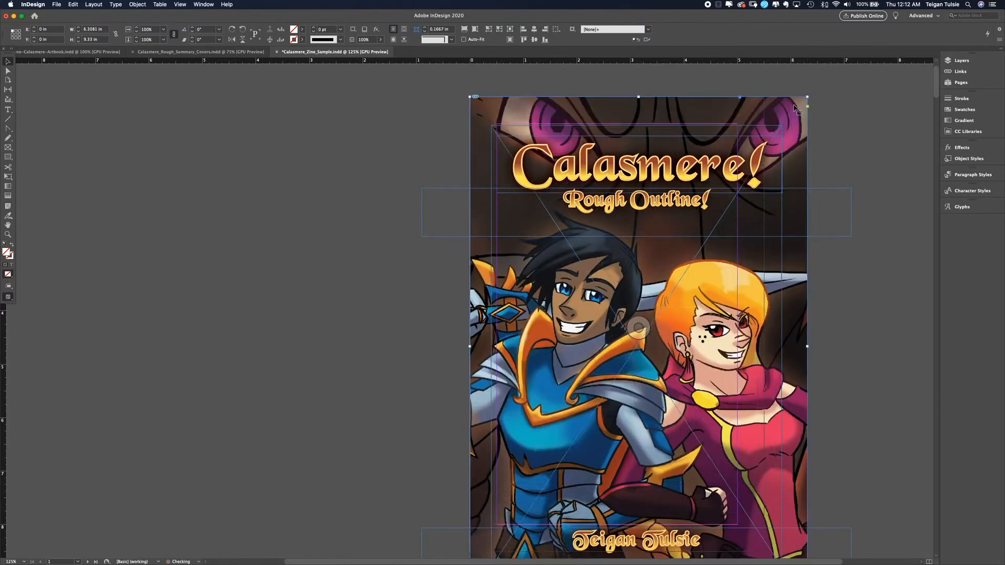
Step: Scale the cover artwork down to about 5.94 in by 8.79 in and shift it left to about X -0.29 in
{"action": "scroll", "coordinate": [821, 321], "scroll_direction": "down", "scroll_amount": 5}
{"action": "left_click_drag", "start_coordinate": [807, 332], "coordinate": [788, 306]}
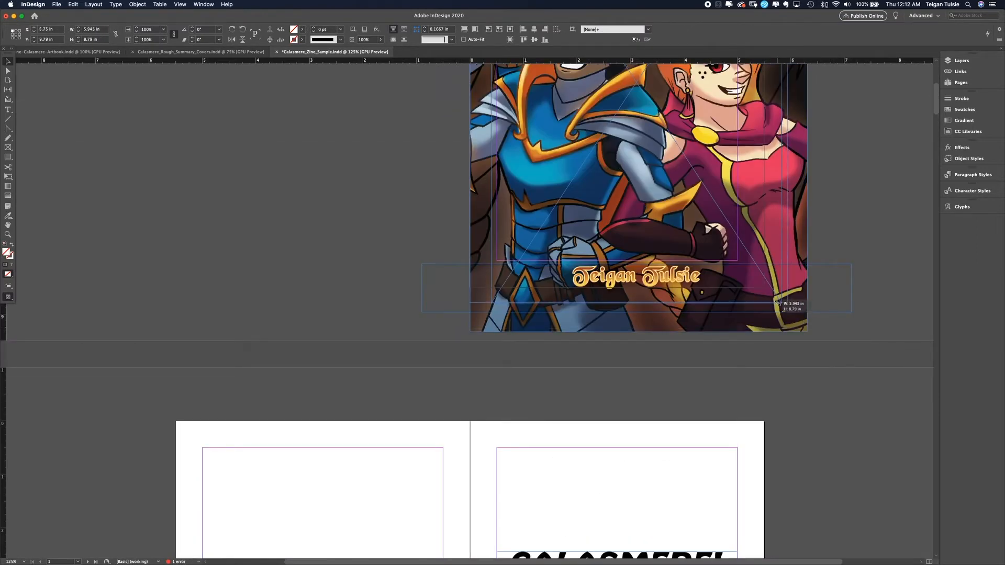
{"action": "scroll", "coordinate": [769, 282], "scroll_direction": "up", "scroll_amount": 8}
{"action": "key", "text": "shift+Left"}
{"action": "key", "text": "shift+Left"}
{"action": "key", "text": "shift+Left"}
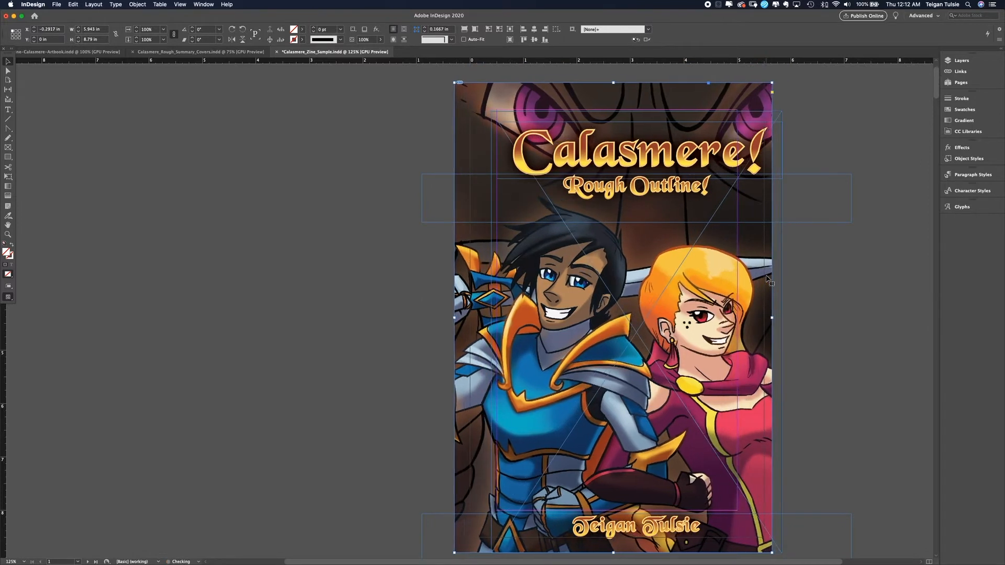
Step: Crop the left and right sides of the cover artwork frame to the edges of page 1
{"action": "left_click_drag", "start_coordinate": [453, 317], "coordinate": [470, 318]}
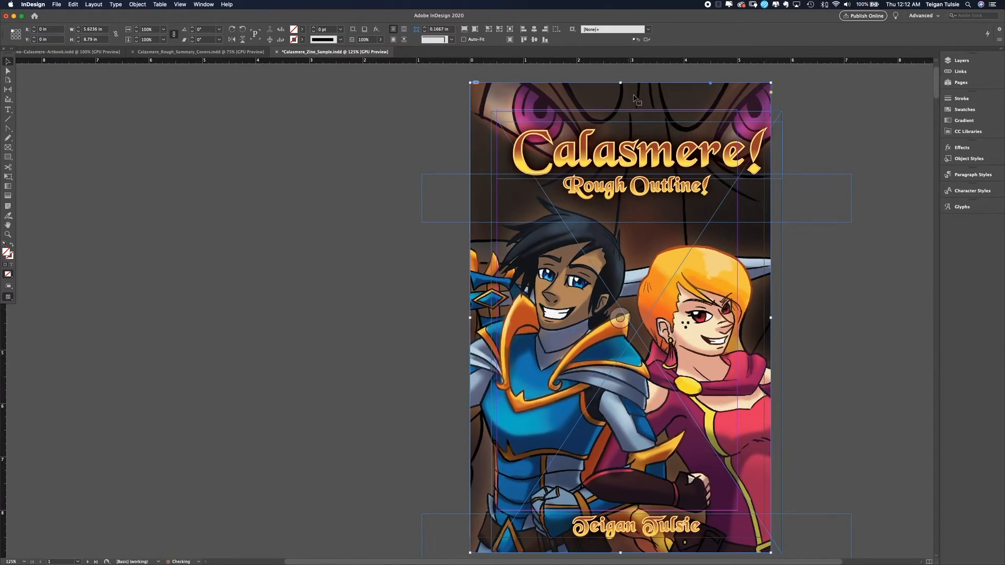
{"action": "left_click_drag", "start_coordinate": [771, 317], "coordinate": [403, 299]}
{"action": "left_click", "coordinate": [809, 321]}
{"action": "key", "text": "Delete"}
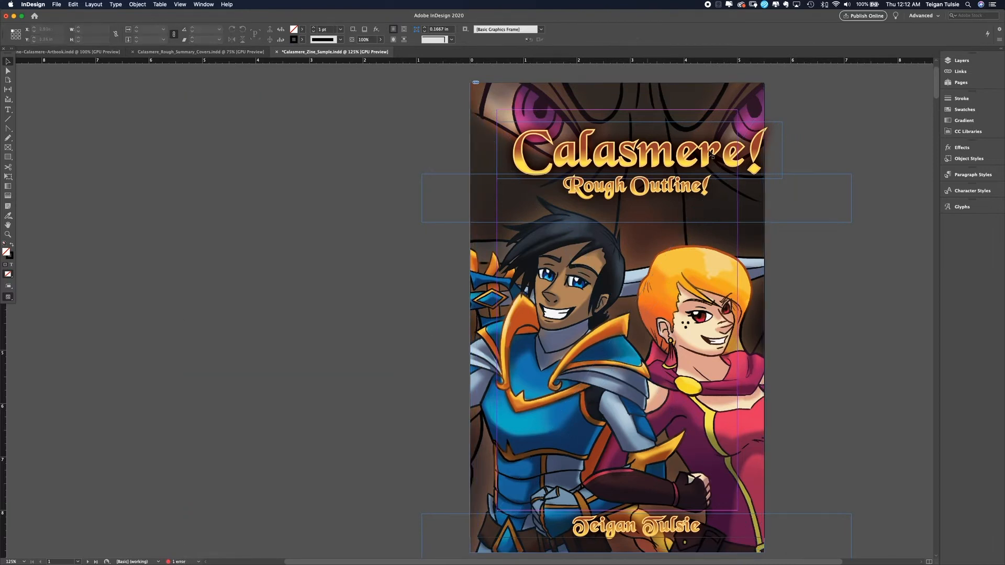
Step: Narrow the "Calasmere!" title frame and the "Rough Outline!" subtitle frame to the page margins
{"action": "left_click", "coordinate": [782, 151]}
{"action": "left_click_drag", "start_coordinate": [782, 151], "coordinate": [737, 152]}
{"action": "left_click_drag", "start_coordinate": [850, 201], "coordinate": [738, 201]}
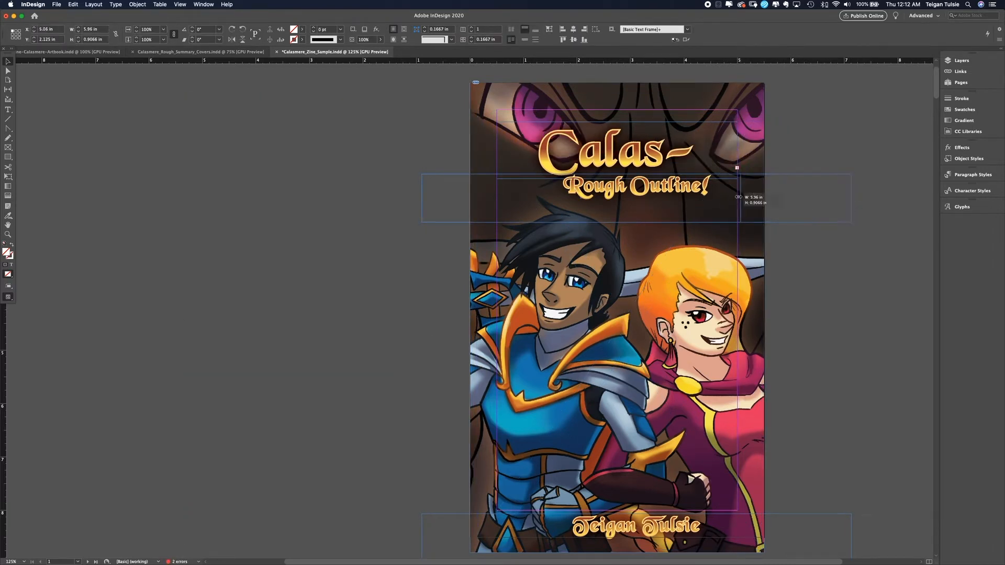
{"action": "left_click_drag", "start_coordinate": [421, 198], "coordinate": [496, 198]}
Step: Resize the author name frame to about 0.53 in high and 5.5 in wide, and move it up to about Y 7.74 in
{"action": "left_click", "coordinate": [599, 532]}
{"action": "scroll", "coordinate": [599, 532], "scroll_direction": "down", "scroll_amount": 2}
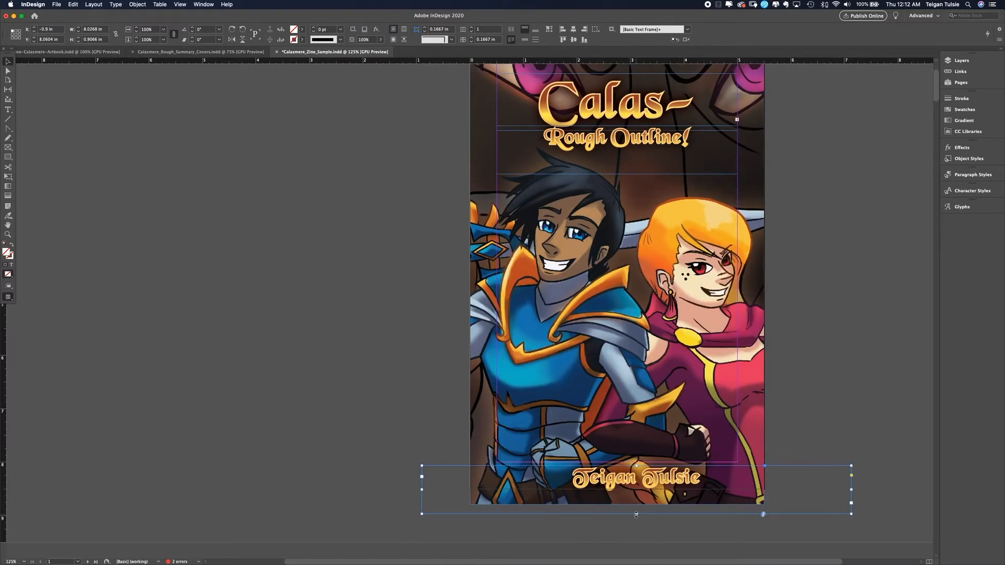
{"action": "left_click_drag", "start_coordinate": [637, 510], "coordinate": [637, 494]}
{"action": "left_click_drag", "start_coordinate": [422, 480], "coordinate": [470, 482]}
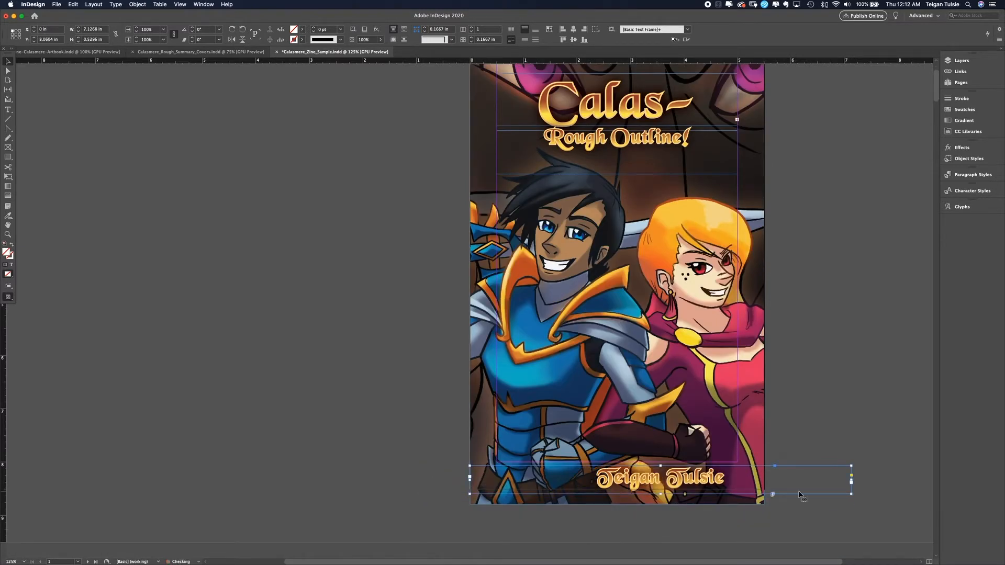
{"action": "left_click_drag", "start_coordinate": [849, 478], "coordinate": [765, 481]}
{"action": "left_click_drag", "start_coordinate": [642, 480], "coordinate": [642, 463]}
{"action": "scroll", "coordinate": [642, 463], "scroll_direction": "up", "scroll_amount": 3}
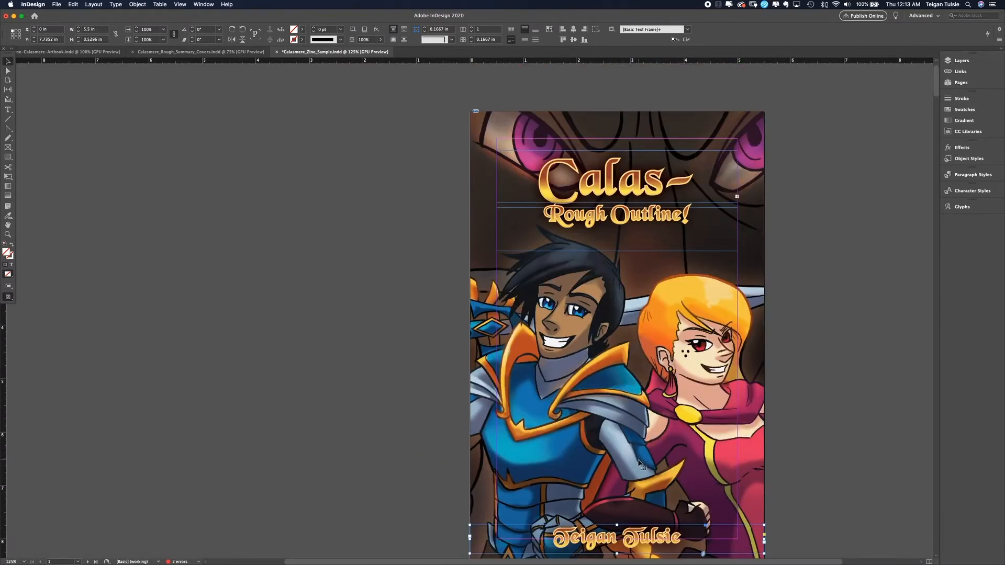
Step: Reduce the "Calasmere!" title text to 59 pt so the whole word fits on one line
{"action": "double_click", "coordinate": [623, 181]}
{"action": "key", "text": "super+a"}
{"action": "left_click", "coordinate": [98, 32]}
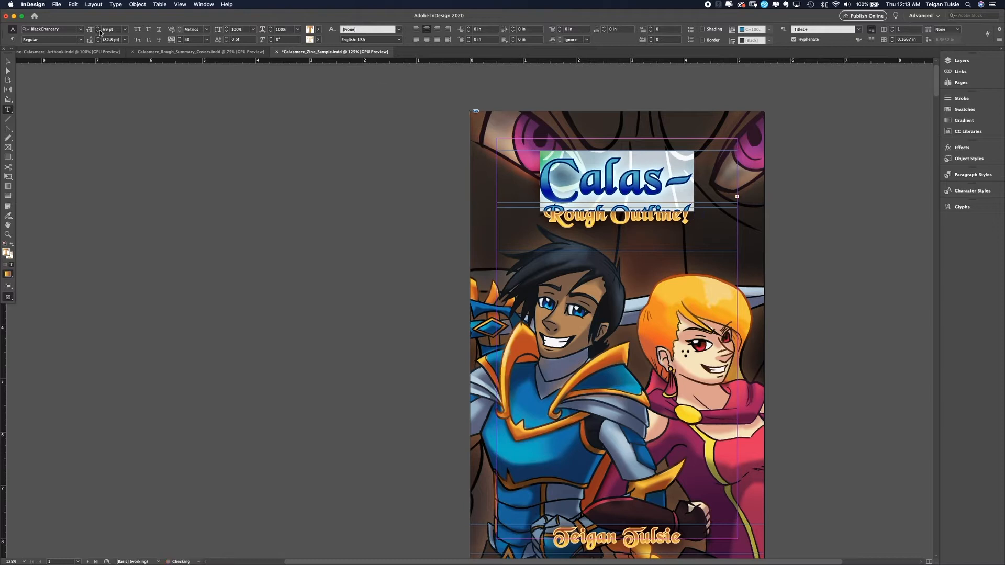
{"action": "left_click", "coordinate": [98, 32]}
{"action": "left_click", "coordinate": [97, 31]}
{"action": "left_click", "coordinate": [617, 178]}
{"action": "key", "text": "super+a"}
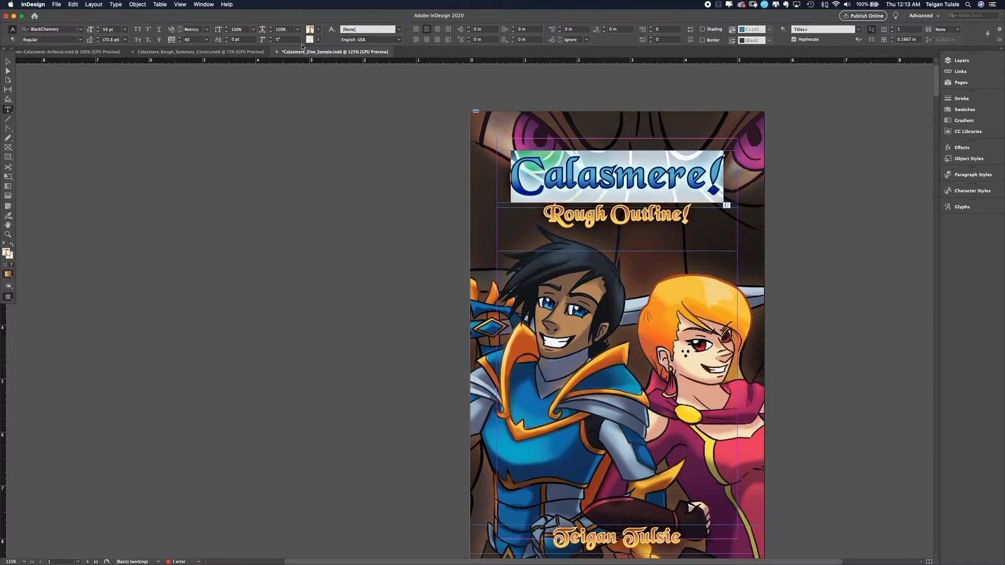
Step: Set the stroke miter limit to 4 for both the "Calasmere!" title and the "Rough Outline!" subtitle
{"action": "left_click", "coordinate": [962, 99]}
{"action": "left_click", "coordinate": [714, 221]}
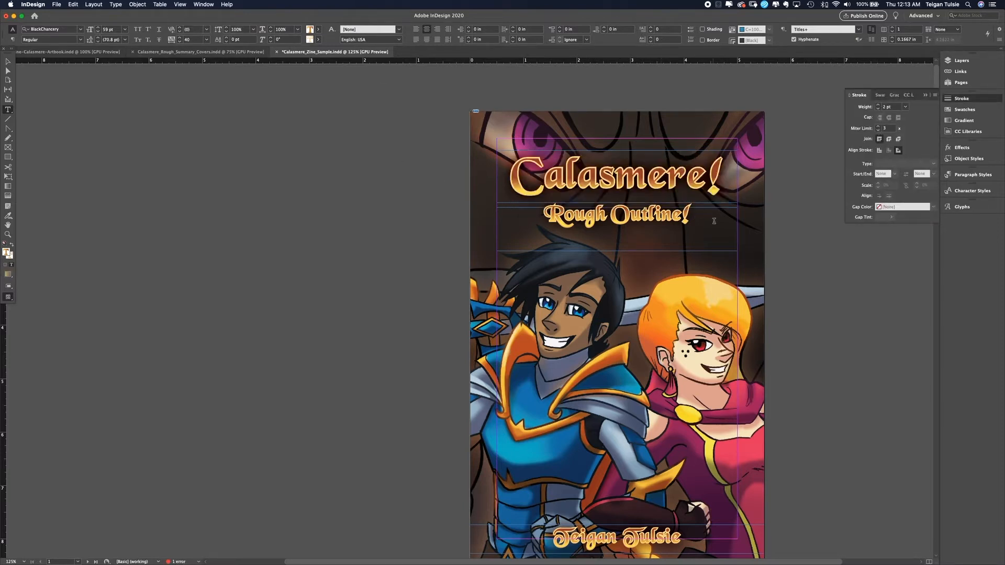
{"action": "triple_click", "coordinate": [697, 215]}
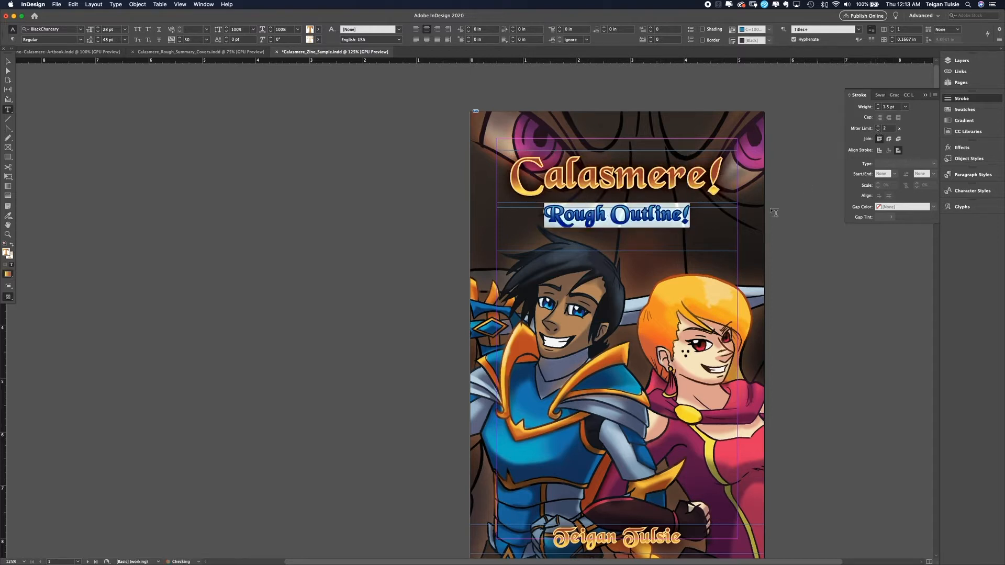
{"action": "triple_click", "coordinate": [691, 218]}
{"action": "left_click_drag", "start_coordinate": [725, 178], "coordinate": [437, 167]}
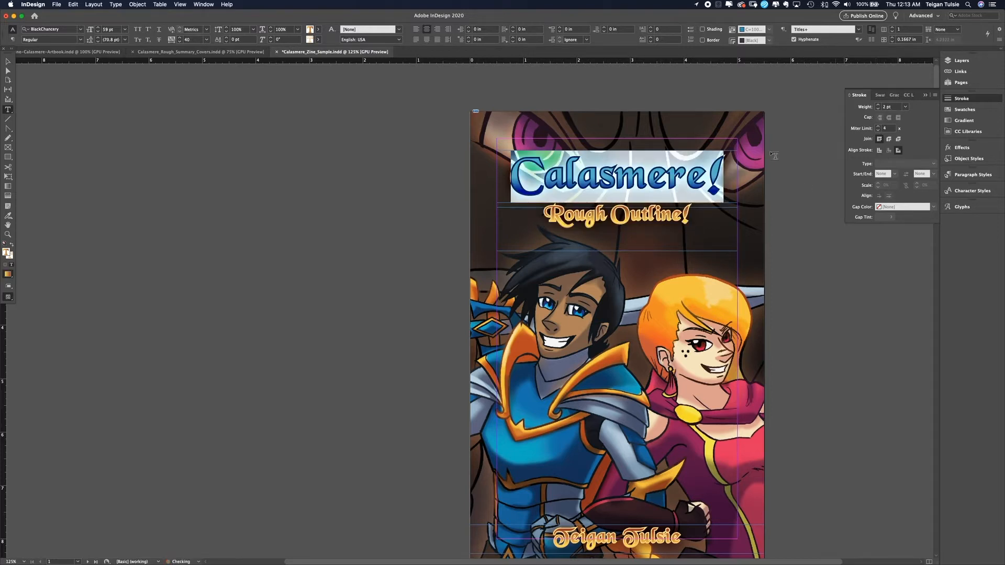
{"action": "triple_click", "coordinate": [699, 218]}
{"action": "left_click", "coordinate": [688, 237]}
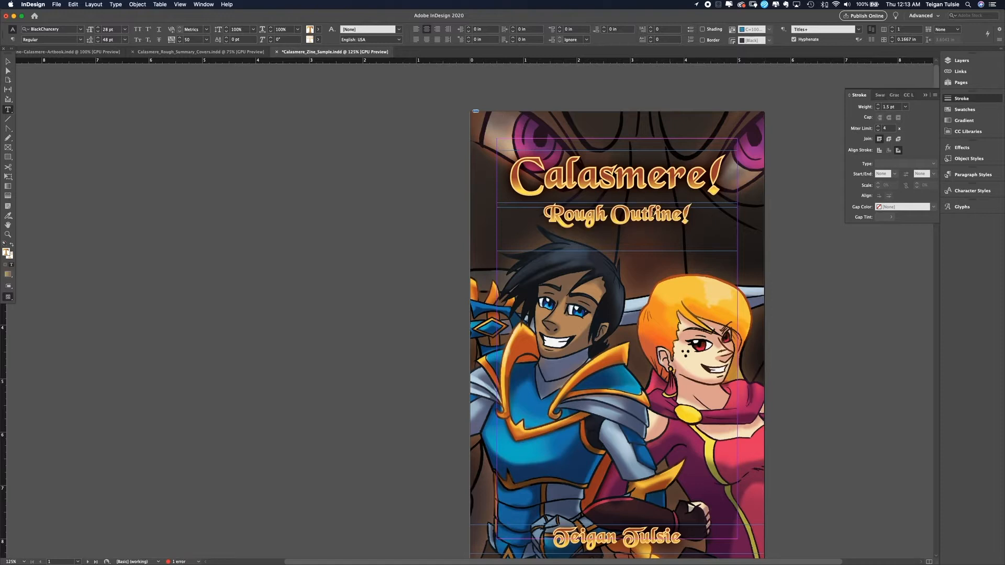
Step: Preview the page without guides and move the author name slightly lower on the cover
{"action": "key", "text": "Escape"}
{"action": "scroll", "coordinate": [415, 258], "scroll_direction": "down", "scroll_amount": 2}
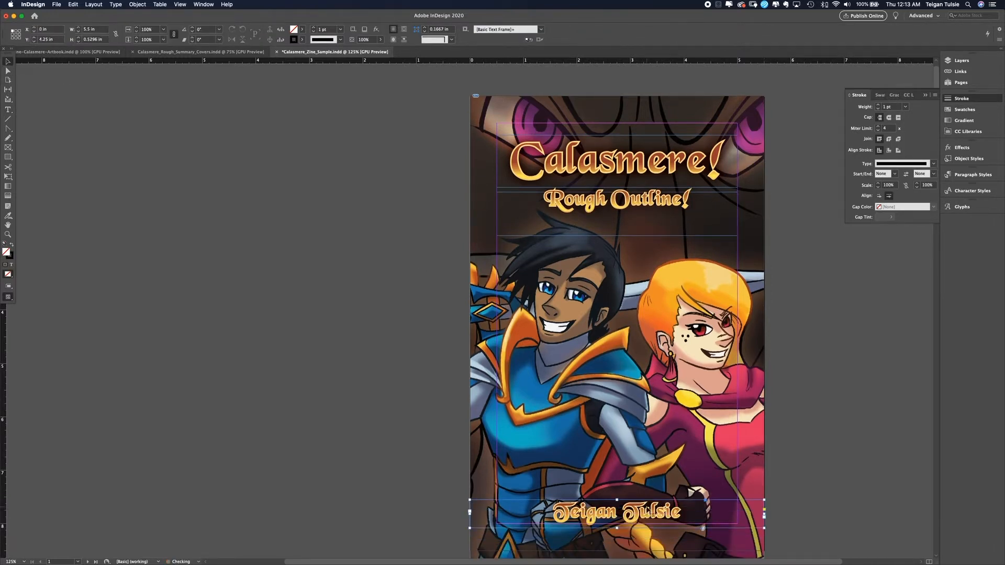
{"action": "key", "text": "w"}
{"action": "left_click_drag", "start_coordinate": [675, 496], "coordinate": [675, 507]}
Step: Move the title and the subtitle frames higher on the cover
{"action": "left_click", "coordinate": [602, 142], "text": "shift"}
{"action": "left_click_drag", "start_coordinate": [602, 143], "coordinate": [601, 131]}
{"action": "key", "text": "super+z"}
{"action": "key", "text": "super+shift+a"}
{"action": "left_click_drag", "start_coordinate": [614, 184], "coordinate": [615, 164]}
{"action": "key", "text": "super+shift+a"}
Step: Set the font size of the "Calasmere!" title to 64 pt
{"action": "double_click", "coordinate": [614, 127]}
{"action": "key", "text": "super+a"}
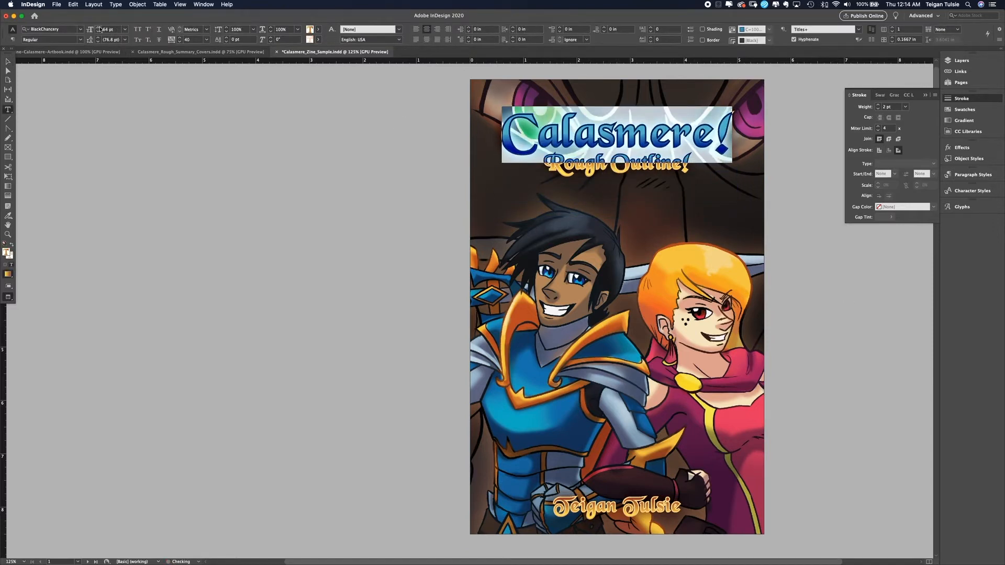
{"action": "key", "text": "Escape"}
Step: Reposition the cover image inside its frame, scale it to about 117.5% and rotate it by about 1.5°
{"action": "left_click", "coordinate": [623, 316]}
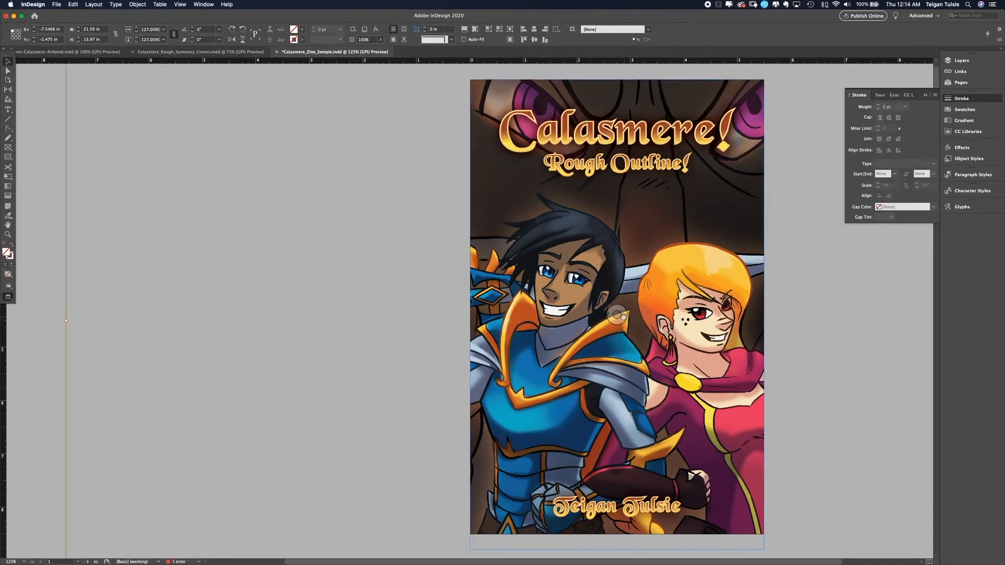
{"action": "left_click_drag", "start_coordinate": [649, 315], "coordinate": [634, 314]}
{"action": "key", "text": "super+minus"}
{"action": "key", "text": "super+minus"}
{"action": "key", "text": "super+minus"}
{"action": "key", "text": "super+minus"}
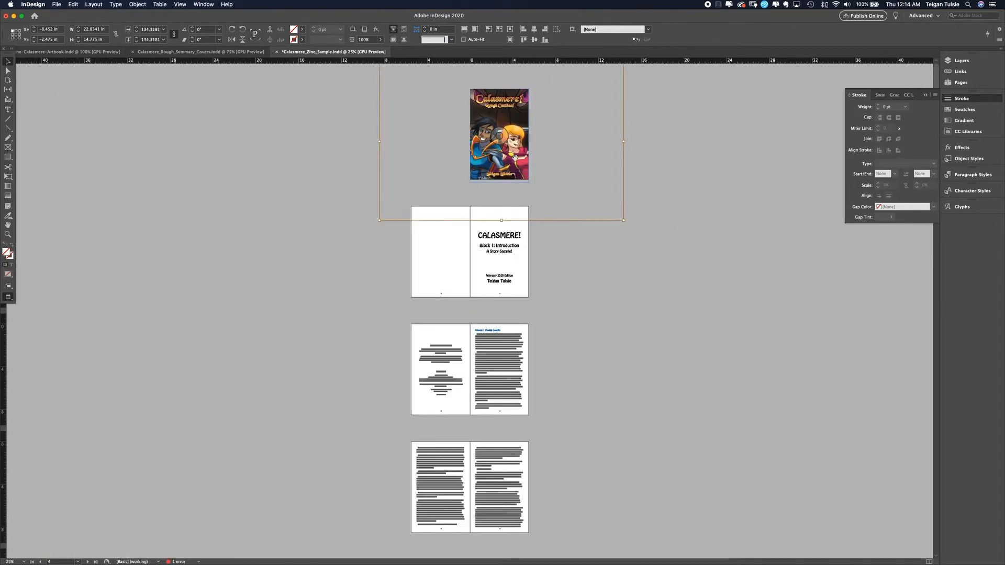
{"action": "left_click_drag", "start_coordinate": [501, 212], "coordinate": [506, 200]}
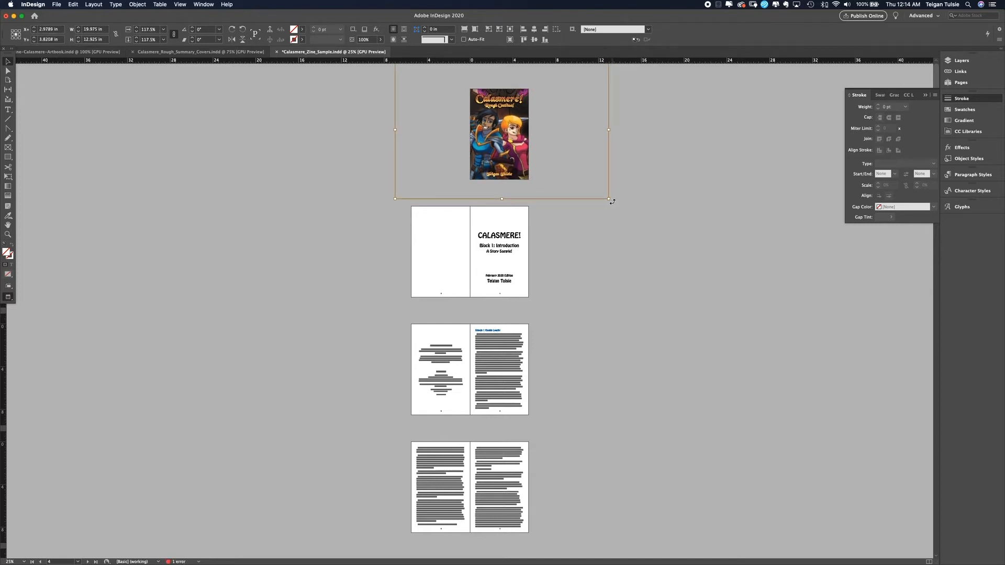
{"action": "left_click_drag", "start_coordinate": [612, 201], "coordinate": [613, 198]}
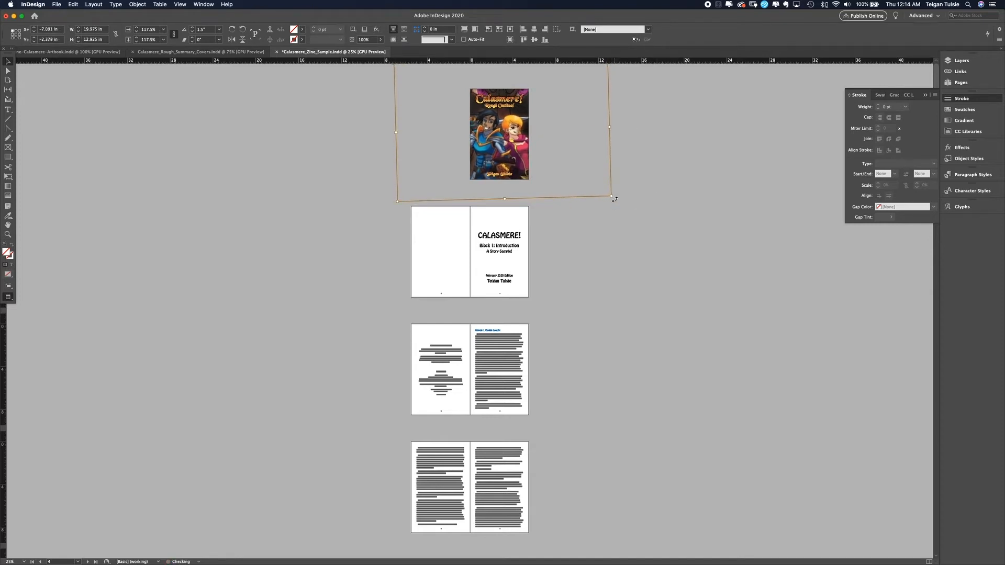
{"action": "left_click", "coordinate": [651, 210]}
Step: Move the author name frame up to about Y 7.63 in on the cover
{"action": "key", "text": "super+equal"}
{"action": "key", "text": "super+equal"}
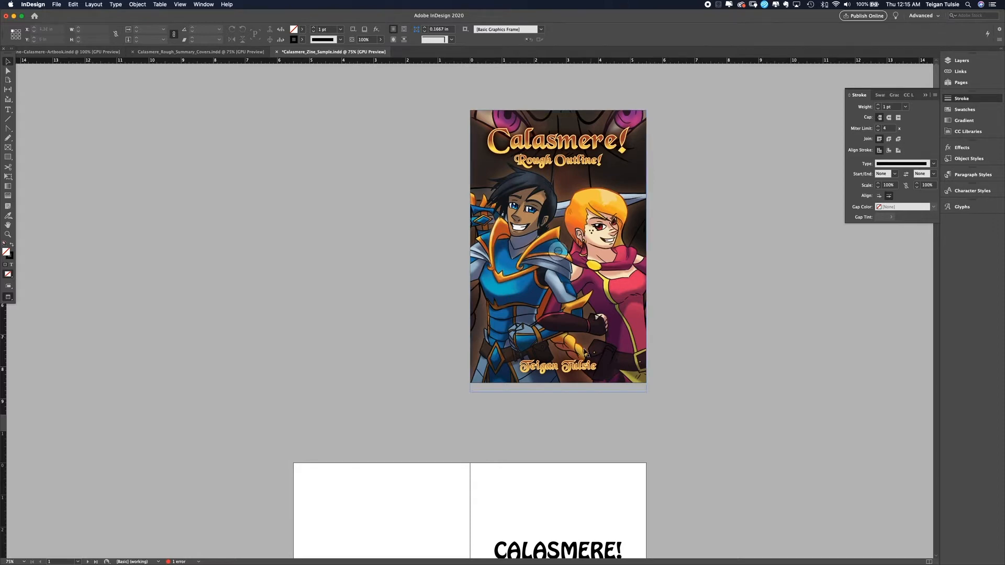
{"action": "left_click_drag", "start_coordinate": [576, 375], "coordinate": [576, 372]}
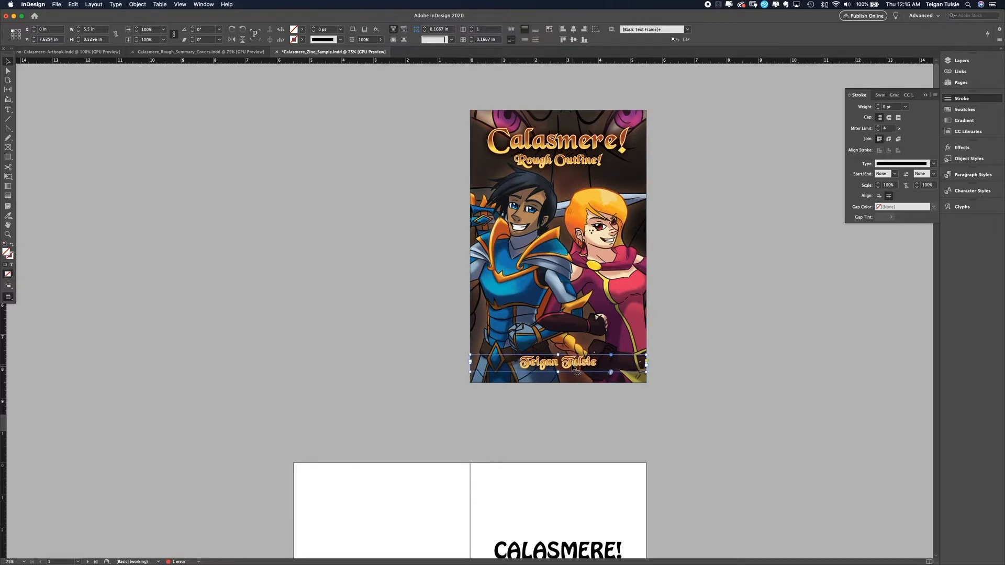
Step: Replace the cover subtitle text with "The Quest Begins!"
{"action": "double_click", "coordinate": [597, 157]}
{"action": "triple_click", "coordinate": [602, 159]}
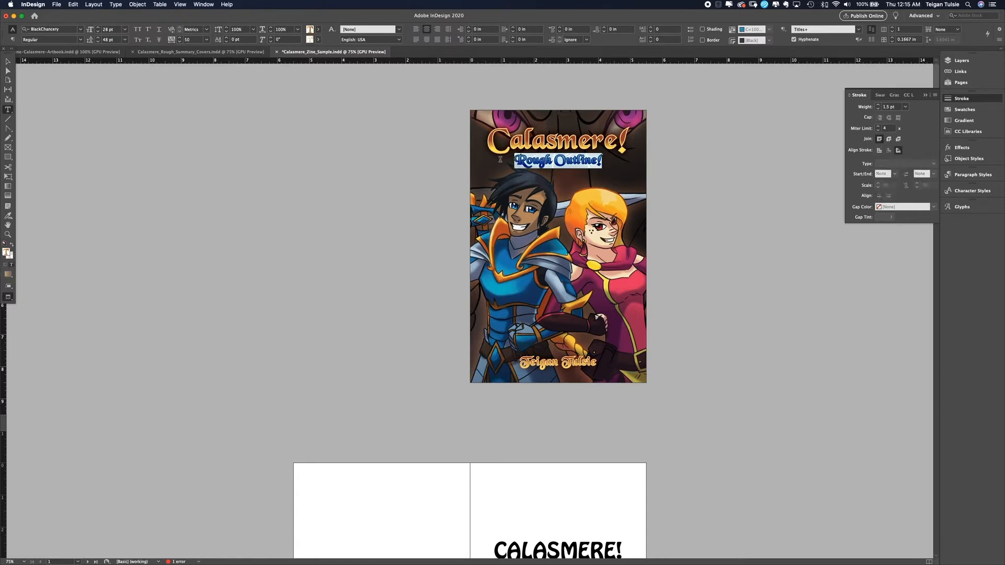
{"action": "type", "text": "writin"}
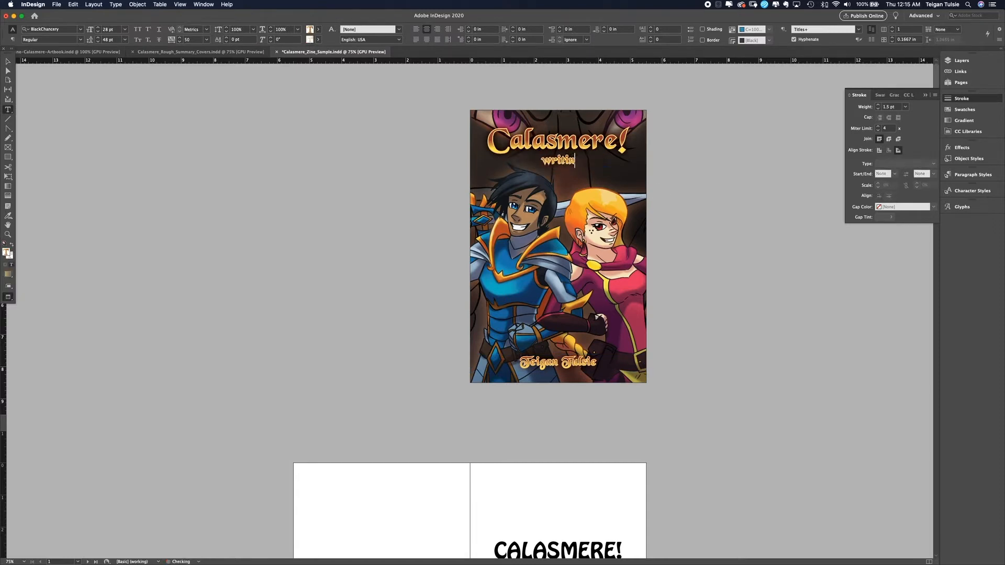
{"action": "type", "text": "The Quest Begins!"}
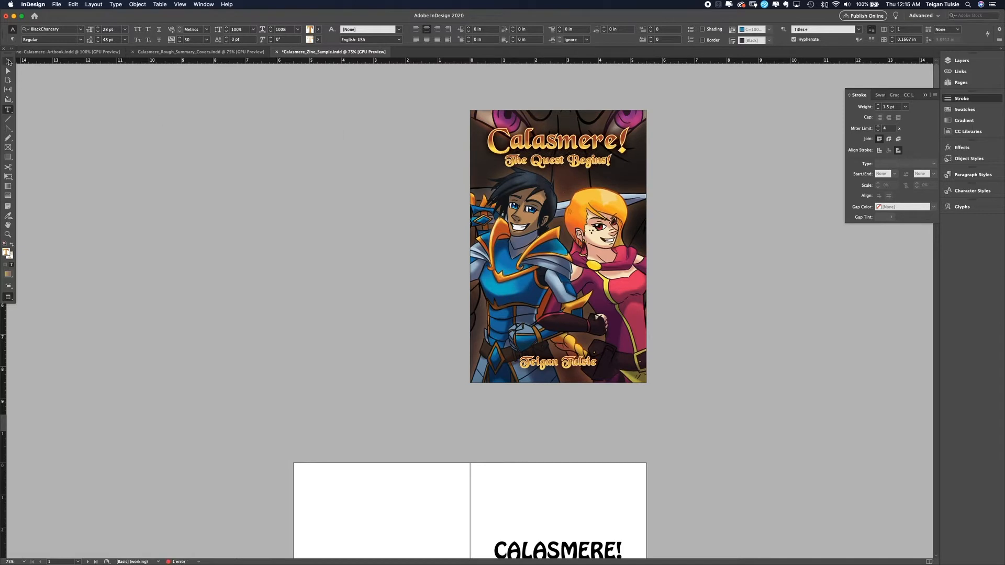
{"action": "left_click", "coordinate": [9, 62]}
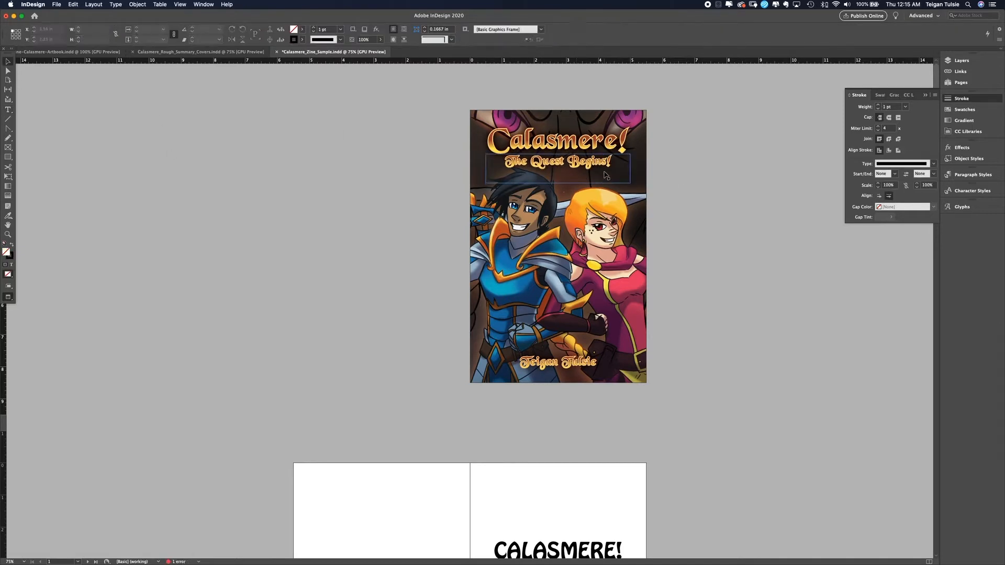
{"action": "left_click", "coordinate": [758, 191]}
Step: Apply the [Basic Paragraph] style to the entire WHO'S WHO text on page 5
{"action": "scroll", "coordinate": [758, 192], "scroll_direction": "down", "scroll_amount": 2}
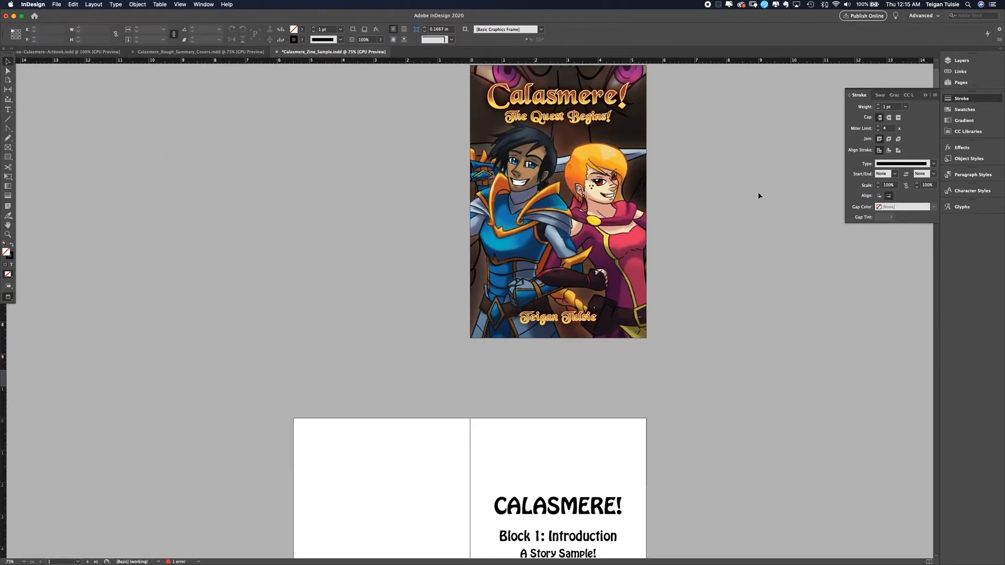
{"action": "scroll", "coordinate": [759, 197], "scroll_direction": "up", "scroll_amount": 2}
{"action": "scroll", "coordinate": [760, 199], "scroll_direction": "down", "scroll_amount": 8}
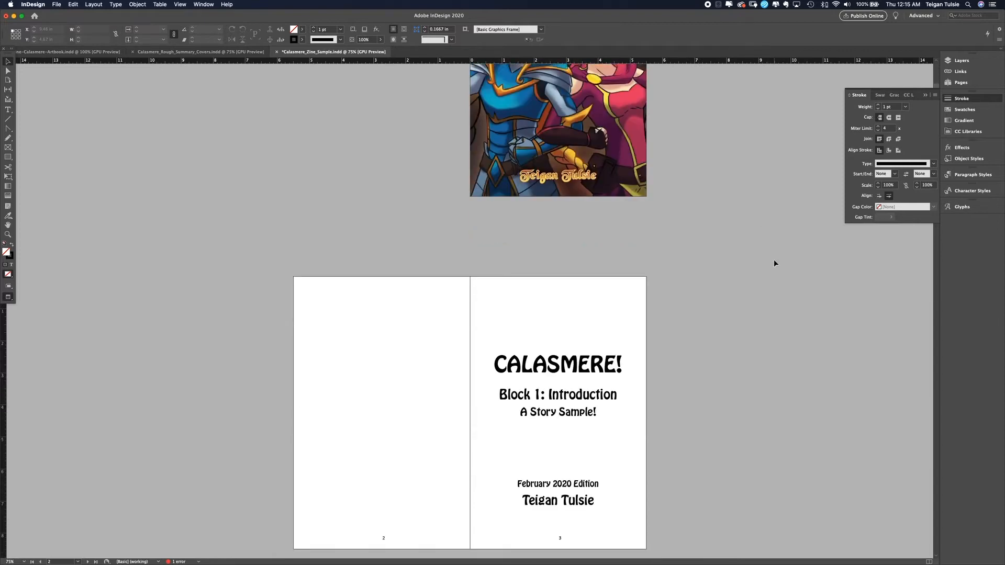
{"action": "scroll", "coordinate": [774, 260], "scroll_direction": "down", "scroll_amount": 10}
{"action": "scroll", "coordinate": [775, 262], "scroll_direction": "down", "scroll_amount": 5}
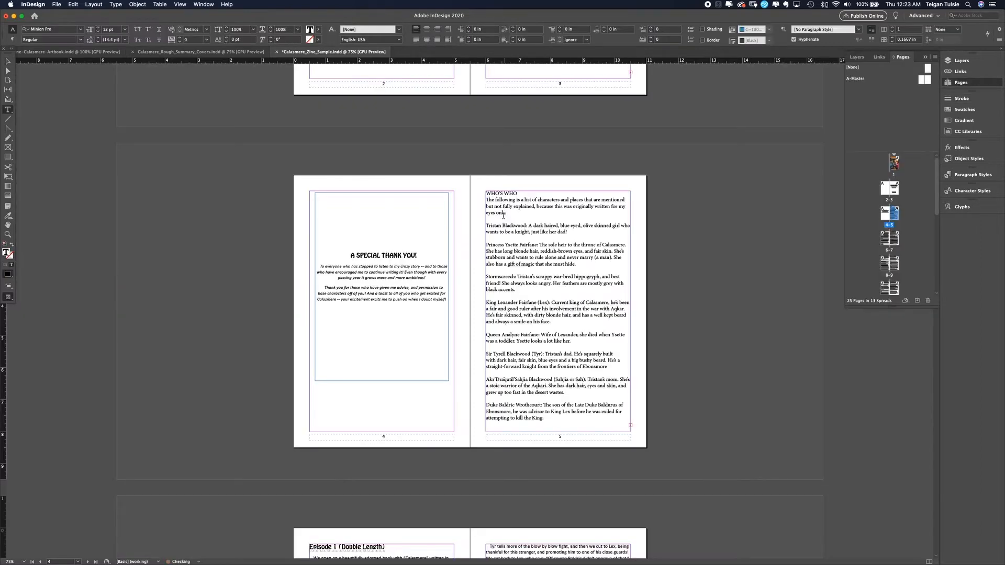
{"action": "key", "text": "super+a"}
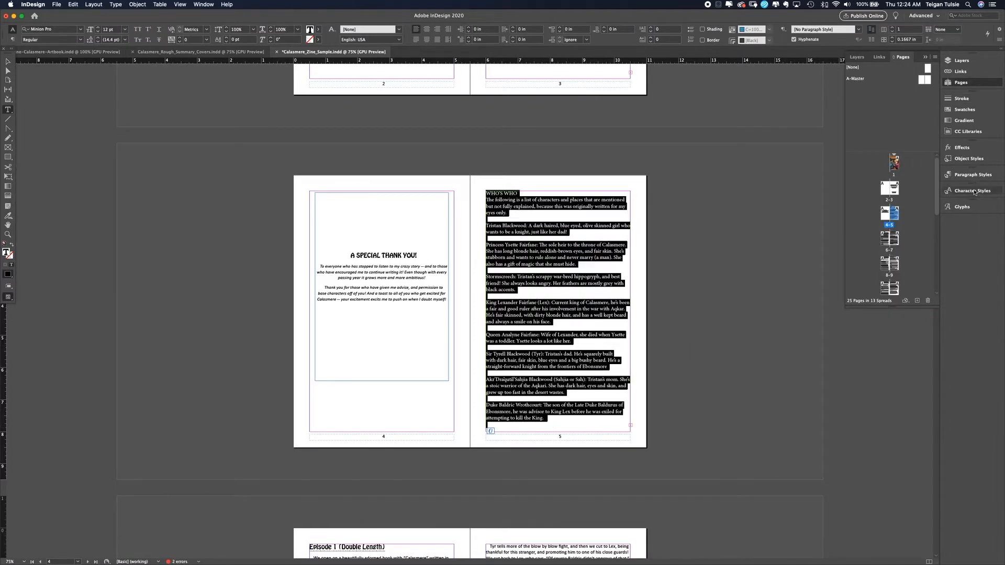
{"action": "left_click", "coordinate": [972, 174]}
{"action": "left_click", "coordinate": [875, 190]}
{"action": "left_click", "coordinate": [503, 385]}
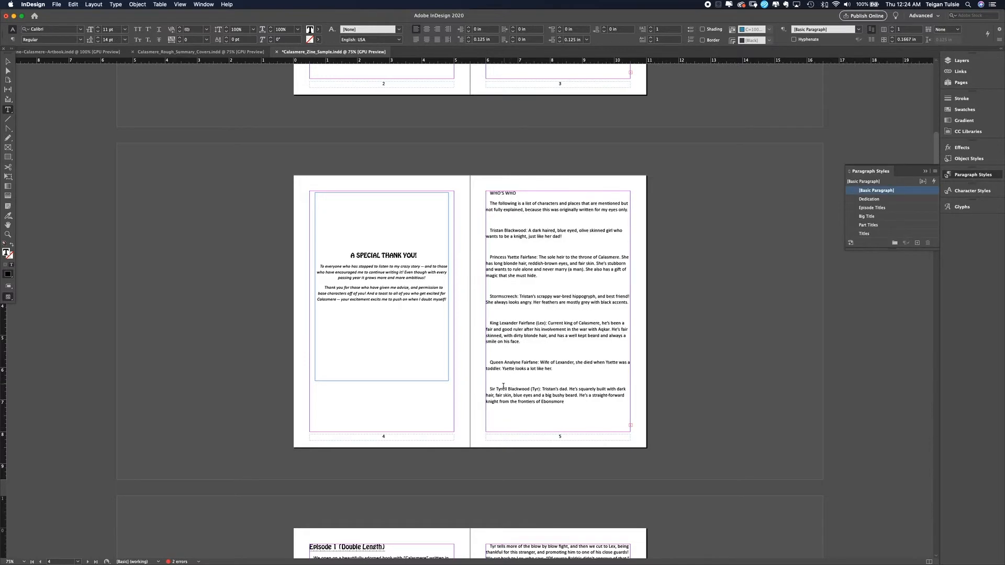
Step: Try to insert a page after page 5 and autoflow the overset WHO'S WHO text onto it
{"action": "key", "text": "Escape"}
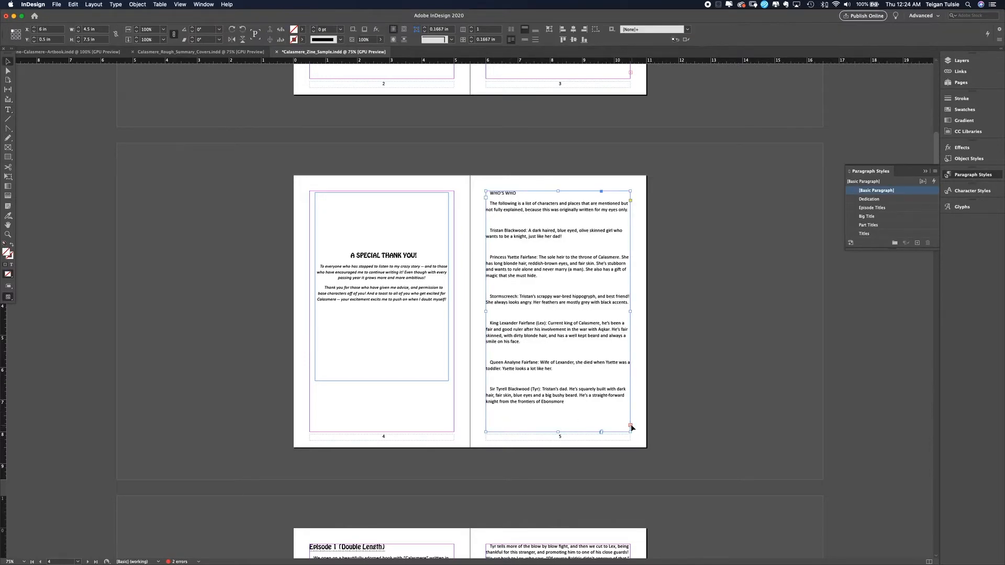
{"action": "scroll", "coordinate": [471, 445], "scroll_direction": "down", "scroll_amount": 1}
{"action": "left_click", "coordinate": [961, 82]}
{"action": "left_click", "coordinate": [916, 301]}
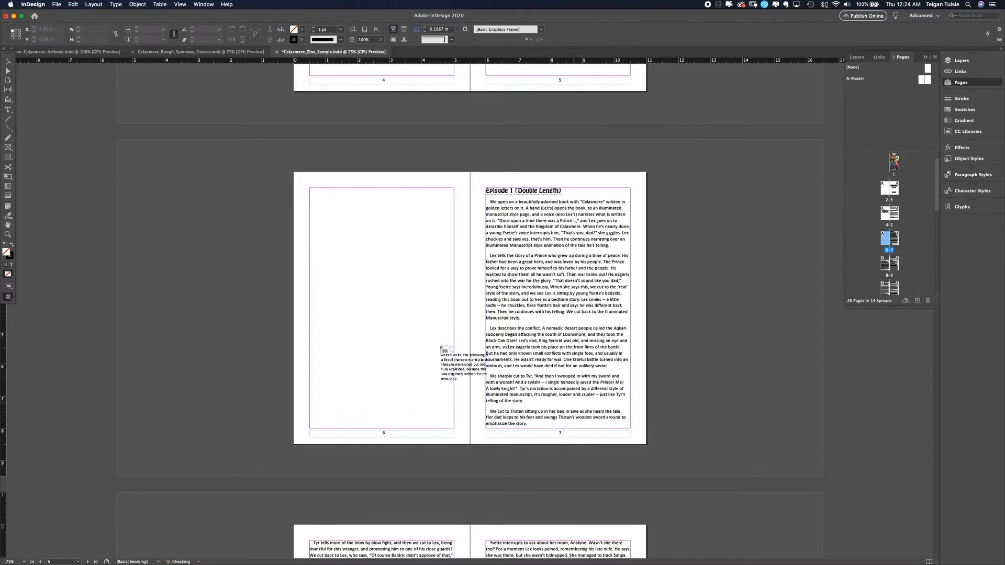
{"action": "left_click", "coordinate": [310, 188], "text": "shift"}
{"action": "key", "text": "super+z"}
{"action": "key", "text": "super+z"}
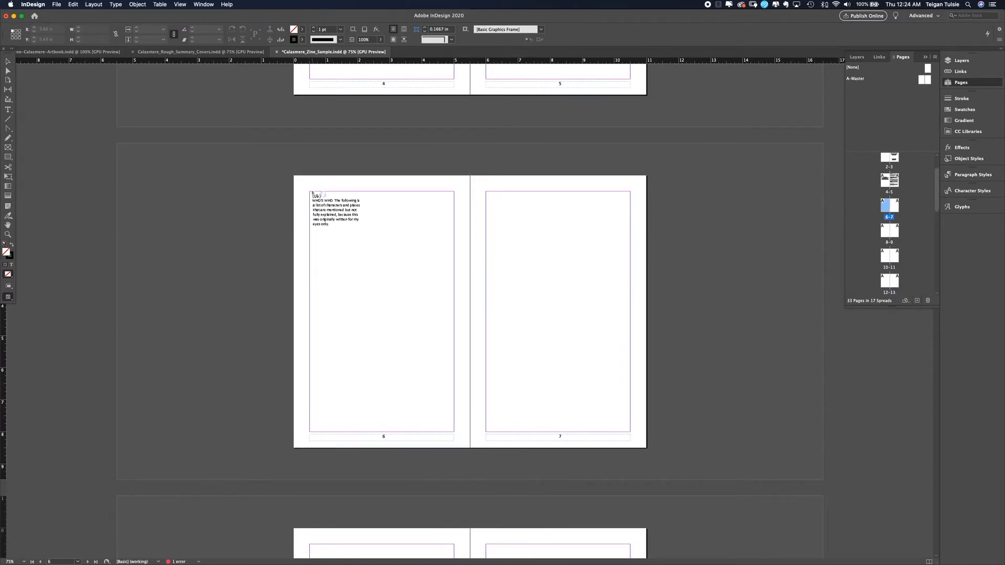
Step: Autoflow the remaining WHO'S WHO text from the top margin of page 6 onto the blank pages
{"action": "left_click", "coordinate": [309, 191], "text": "shift"}
{"action": "scroll", "coordinate": [588, 325], "scroll_direction": "down", "scroll_amount": 5}
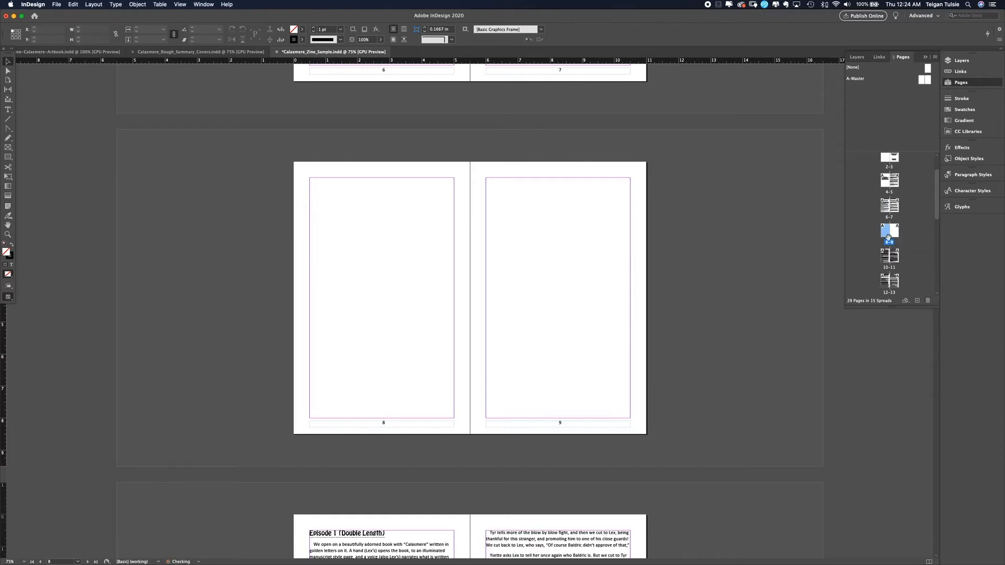
Step: Delete the blank lines between the WHO'S WHO entries on pages 5 to 7
{"action": "scroll", "coordinate": [735, 307], "scroll_direction": "up", "scroll_amount": 10}
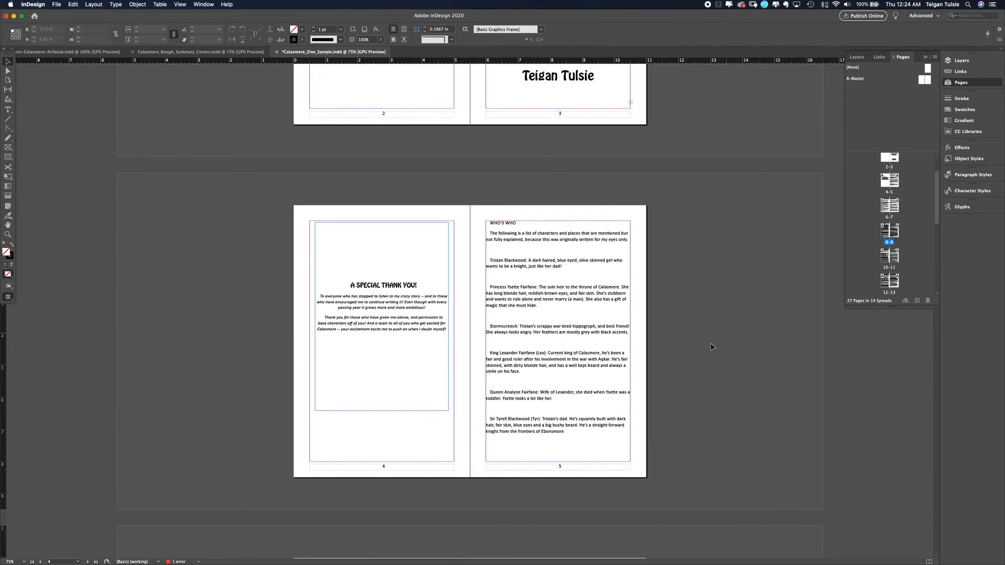
{"action": "key", "text": "t"}
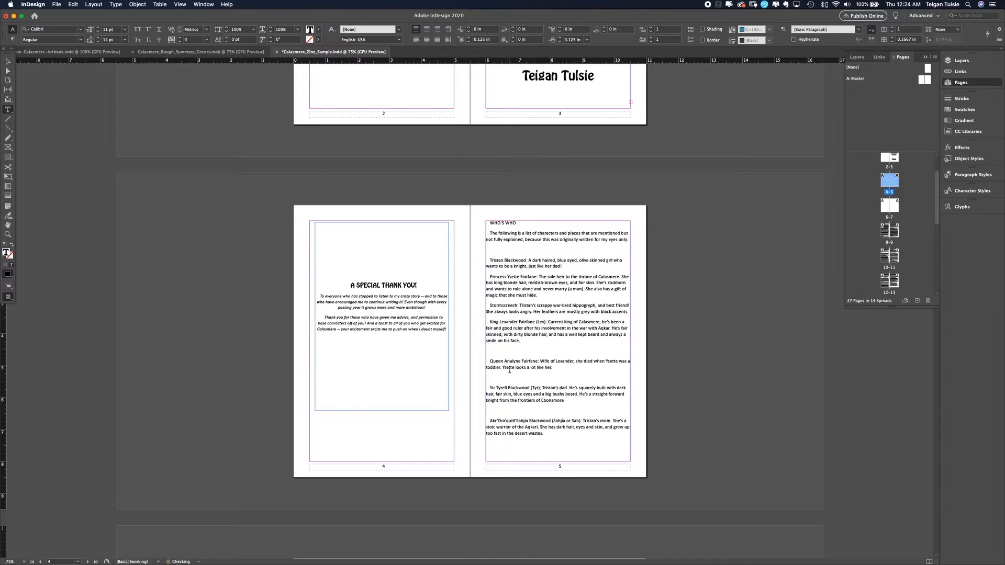
{"action": "scroll", "coordinate": [327, 434], "scroll_direction": "down", "scroll_amount": 5}
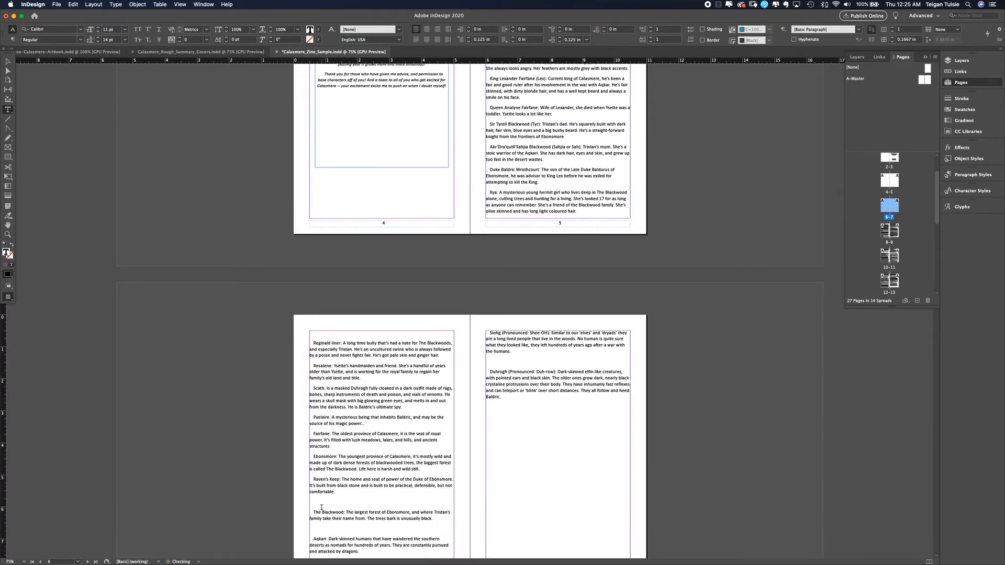
{"action": "scroll", "coordinate": [488, 323], "scroll_direction": "up", "scroll_amount": 5}
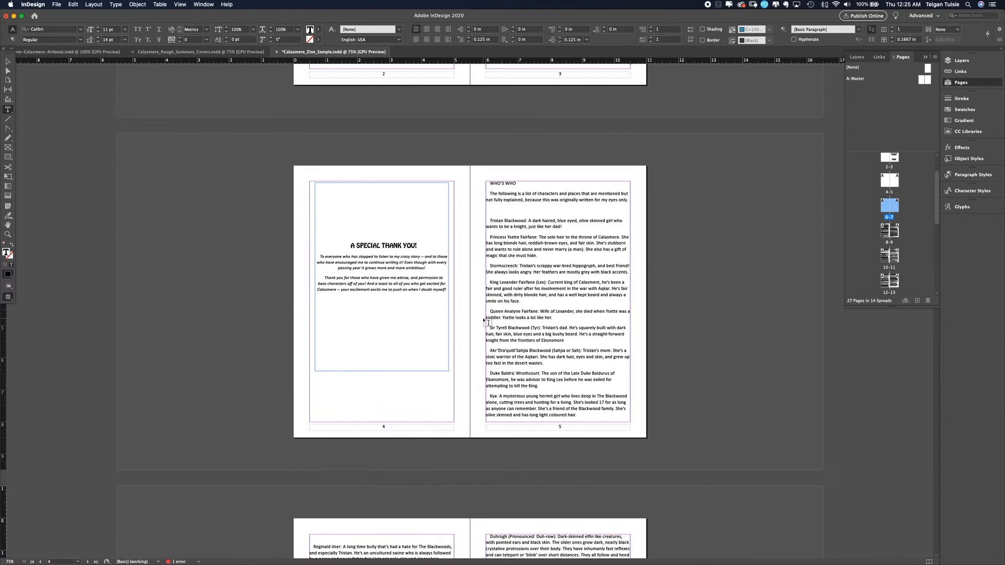
{"action": "left_click", "coordinate": [515, 215]}
{"action": "key", "text": "BackSpace"}
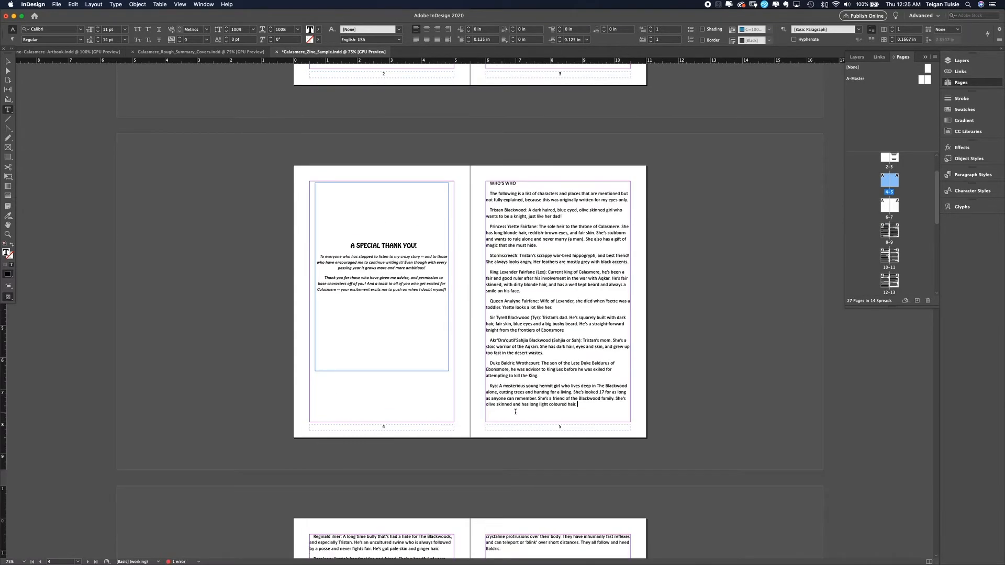
{"action": "scroll", "coordinate": [516, 412], "scroll_direction": "down", "scroll_amount": 5}
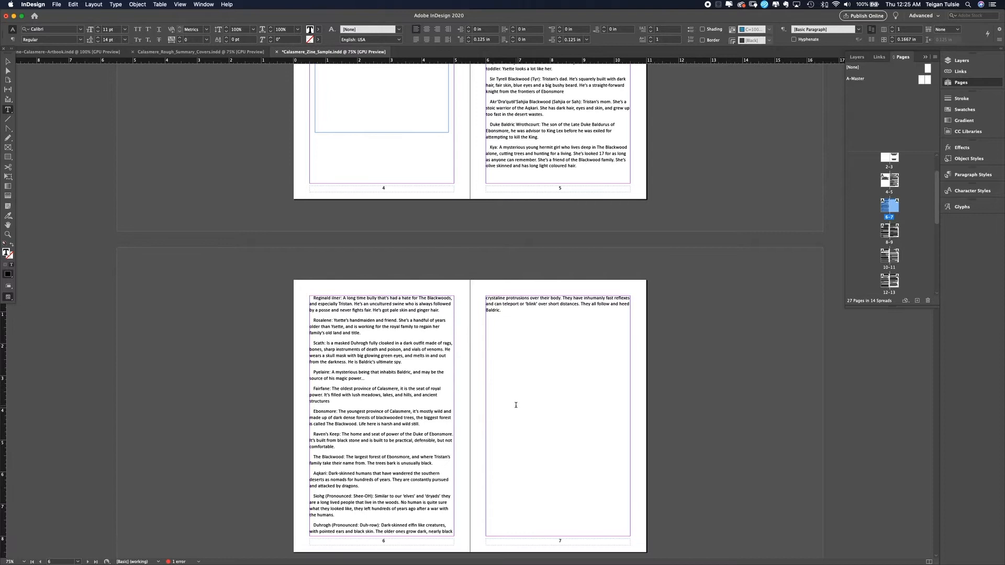
{"action": "scroll", "coordinate": [515, 405], "scroll_direction": "up", "scroll_amount": 5}
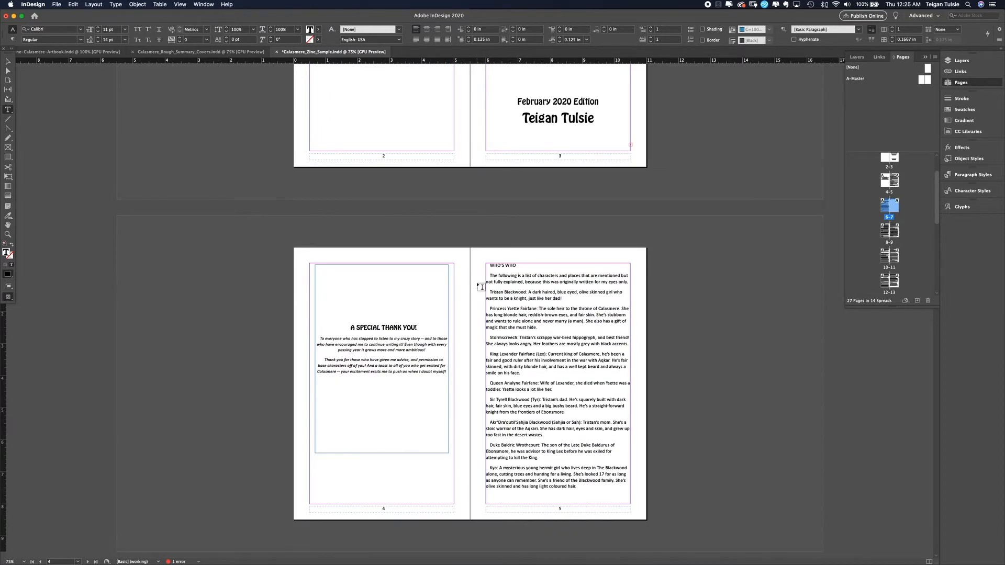
Step: Delete page 4, which holds the "A SPECIAL THANK YOU!" dedication
{"action": "scroll", "coordinate": [480, 287], "scroll_direction": "up", "scroll_amount": 5}
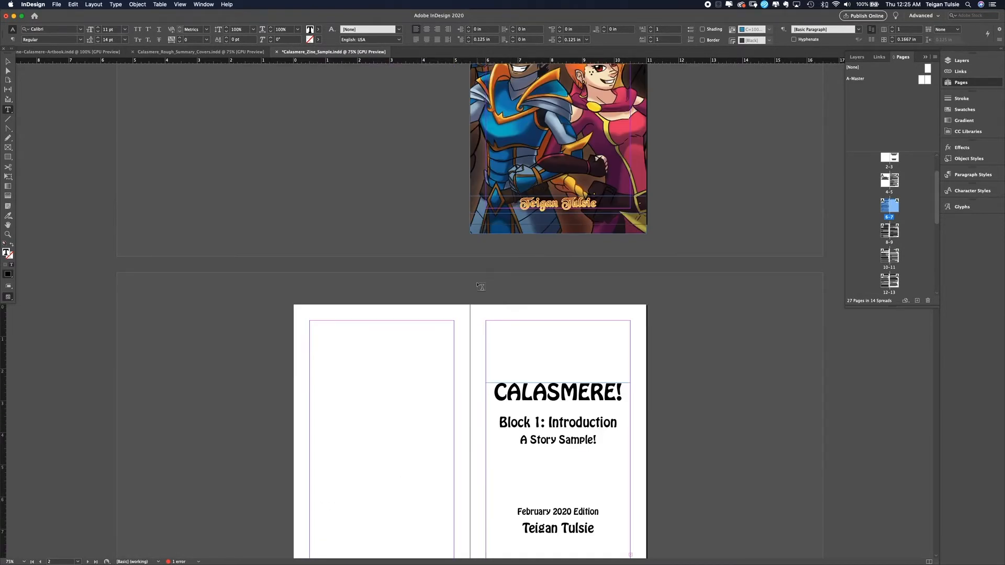
{"action": "scroll", "coordinate": [481, 287], "scroll_direction": "up", "scroll_amount": 3}
{"action": "scroll", "coordinate": [481, 287], "scroll_direction": "down", "scroll_amount": 5}
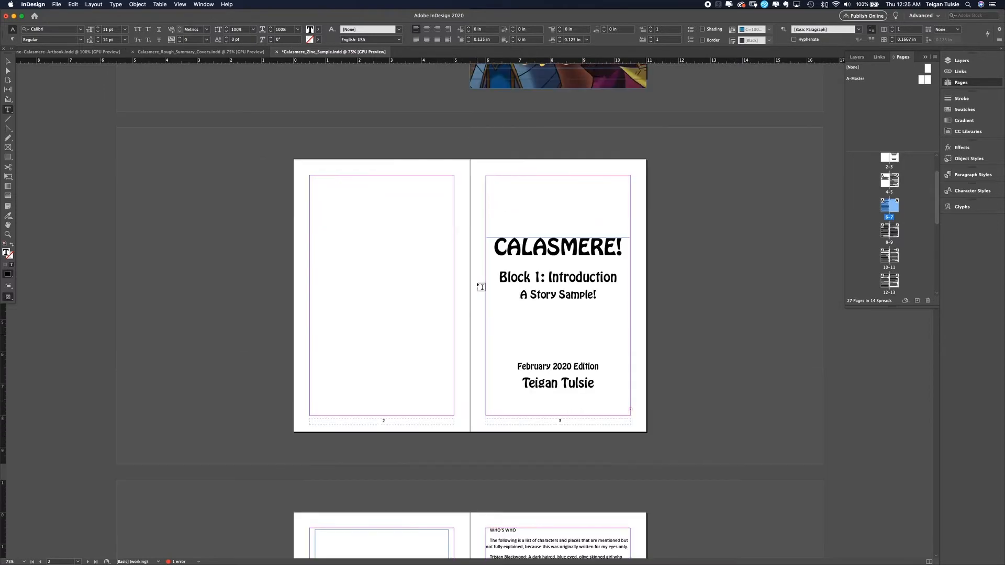
{"action": "scroll", "coordinate": [480, 286], "scroll_direction": "down", "scroll_amount": 5}
{"action": "key", "text": "Escape"}
{"action": "scroll", "coordinate": [365, 327], "scroll_direction": "down", "scroll_amount": 5}
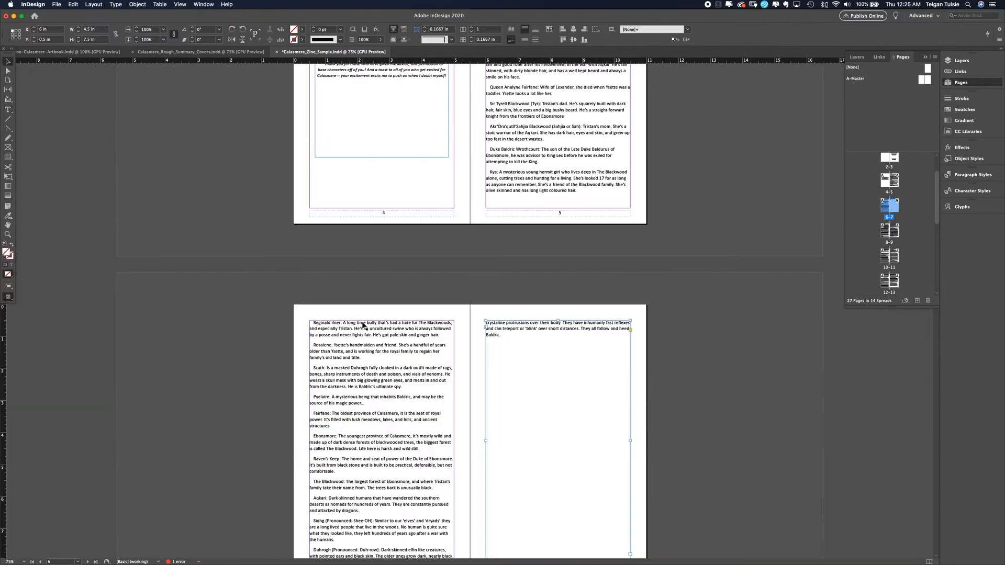
{"action": "scroll", "coordinate": [901, 239], "scroll_direction": "down", "scroll_amount": 5}
{"action": "scroll", "coordinate": [900, 240], "scroll_direction": "up", "scroll_amount": 5}
{"action": "double_click", "coordinate": [885, 213]}
{"action": "left_click", "coordinate": [928, 301]}
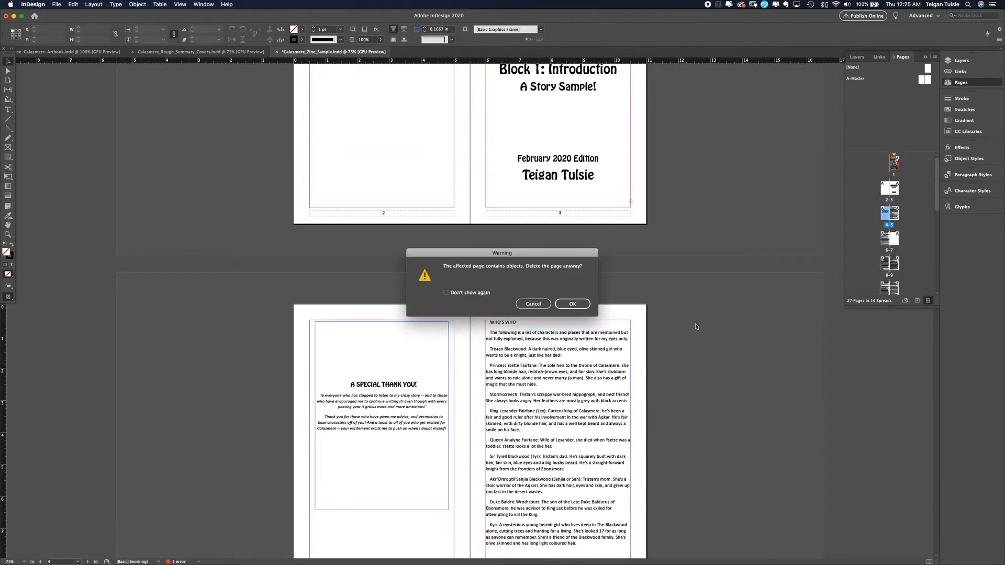
{"action": "key", "text": "Return"}
Step: Apply the Episode Titles paragraph style to the WHO'S WHO heading on page 4
{"action": "key", "text": "t"}
{"action": "triple_click", "coordinate": [327, 322]}
{"action": "left_click", "coordinate": [973, 175]}
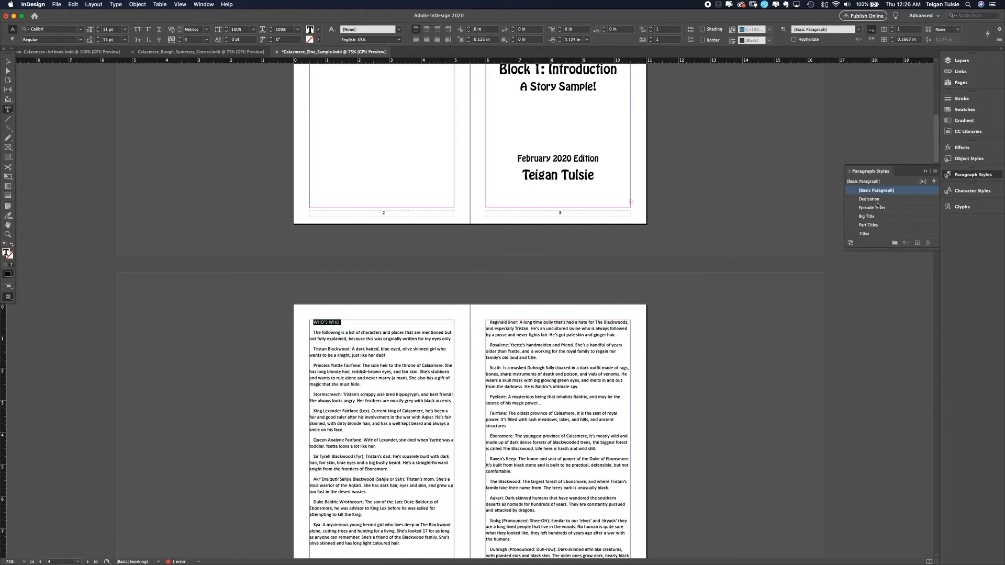
{"action": "left_click", "coordinate": [873, 207]}
{"action": "left_click", "coordinate": [417, 389]}
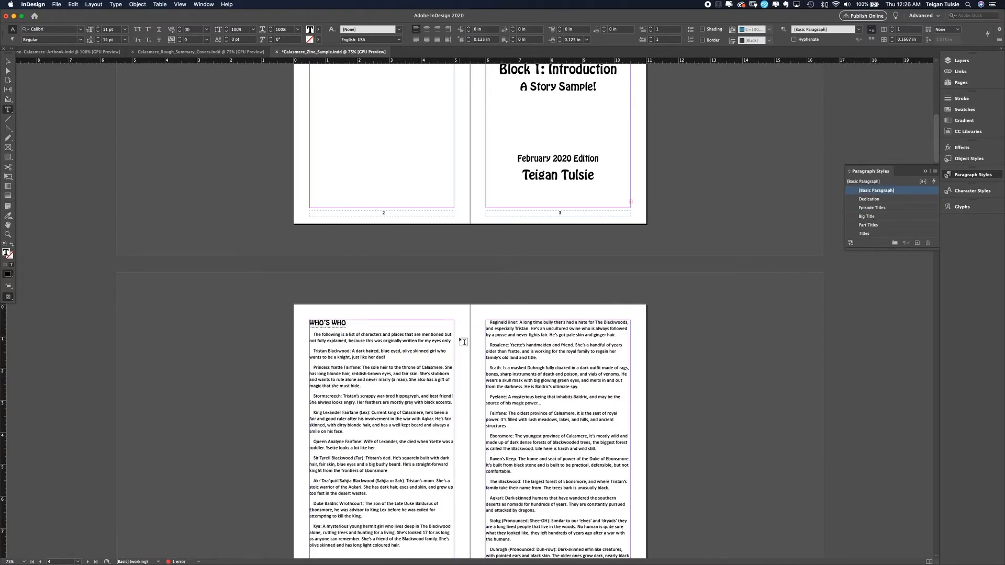
{"action": "left_click_drag", "start_coordinate": [351, 350], "coordinate": [277, 351]}
{"action": "key", "text": "super+b"}
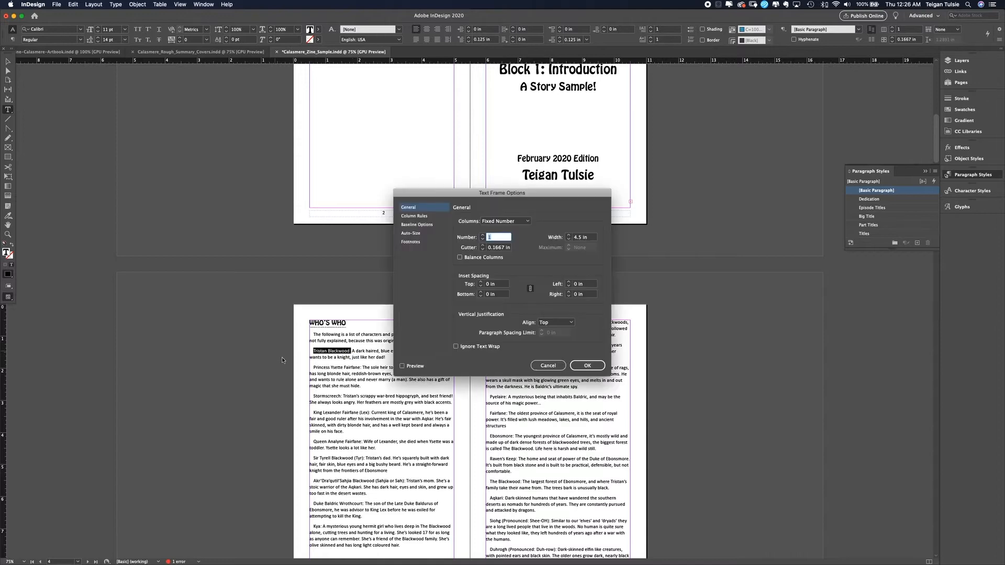
{"action": "left_click", "coordinate": [545, 363]}
{"action": "left_click", "coordinate": [52, 40]}
{"action": "left_click", "coordinate": [438, 464]}
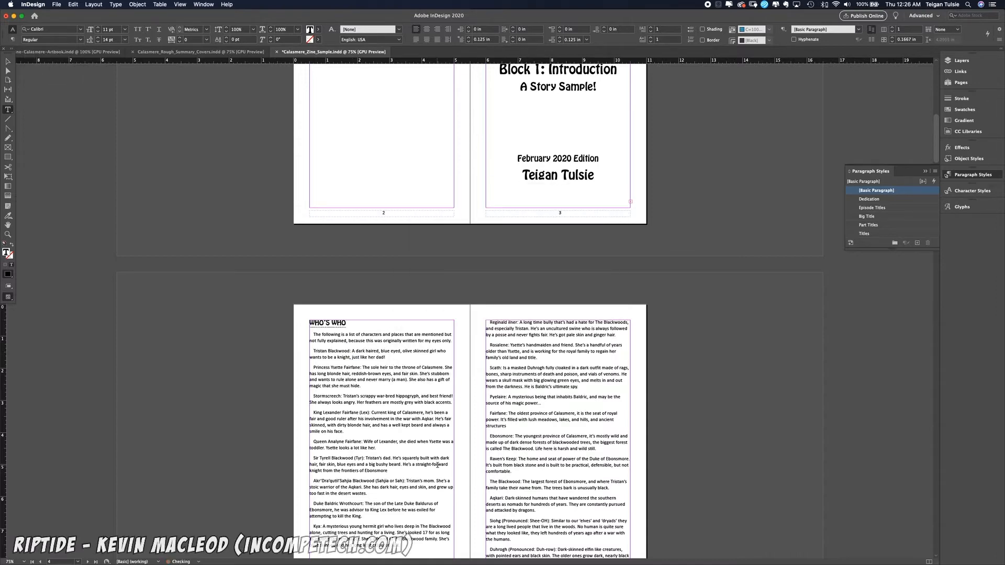
{"action": "scroll", "coordinate": [438, 465], "scroll_direction": "down", "scroll_amount": 1}
{"action": "scroll", "coordinate": [438, 465], "scroll_direction": "down", "scroll_amount": 5}
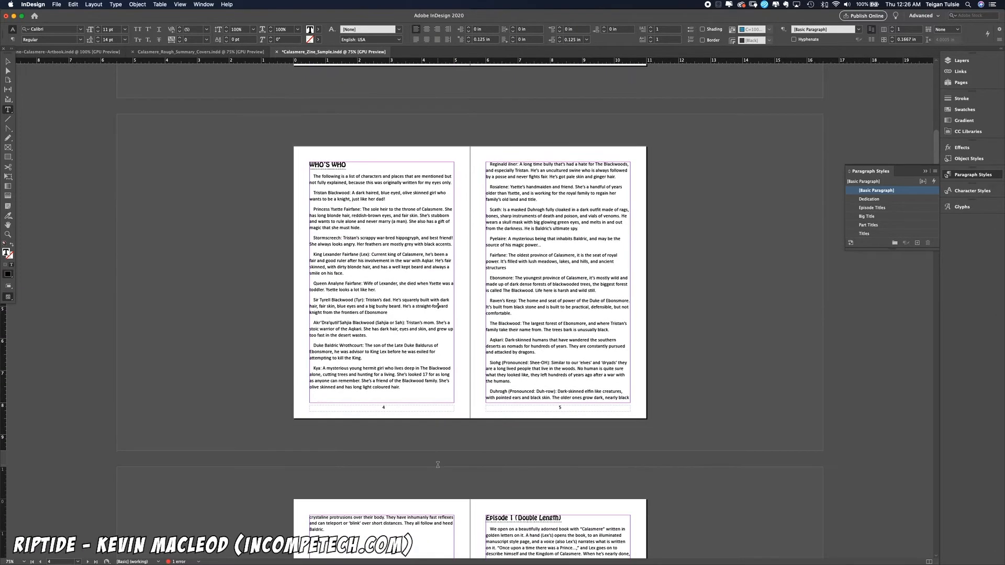
{"action": "left_click", "coordinate": [506, 164]}
{"action": "type", "text": "K"}
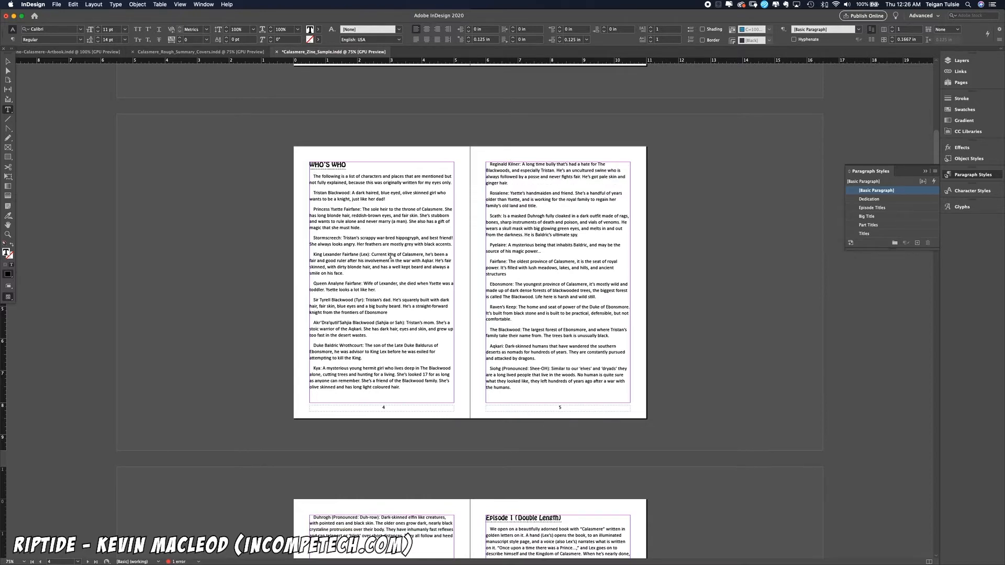
Step: Start a spelling check of the WHO'S WHO story and skip the first flagged words, including "grey" and "Aqkar"
{"action": "scroll", "coordinate": [398, 254], "scroll_direction": "down", "scroll_amount": 8}
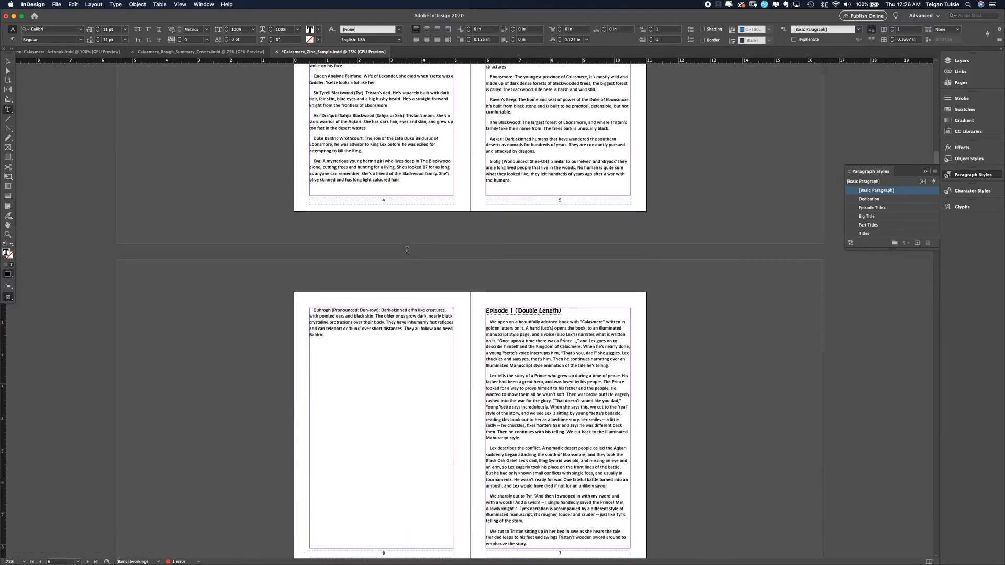
{"action": "key", "text": "super+i"}
{"action": "left_click", "coordinate": [790, 297]}
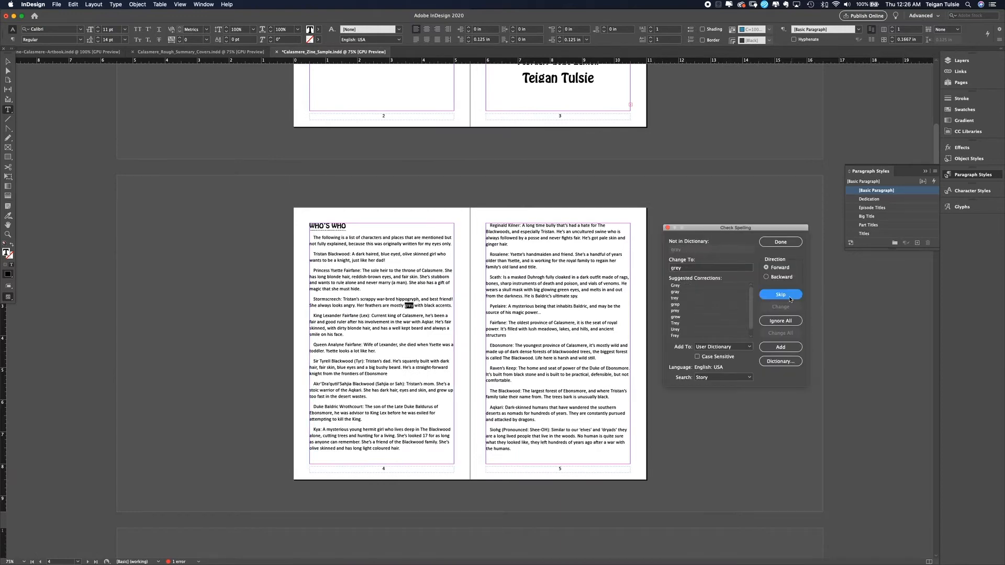
{"action": "left_click", "coordinate": [790, 297]}
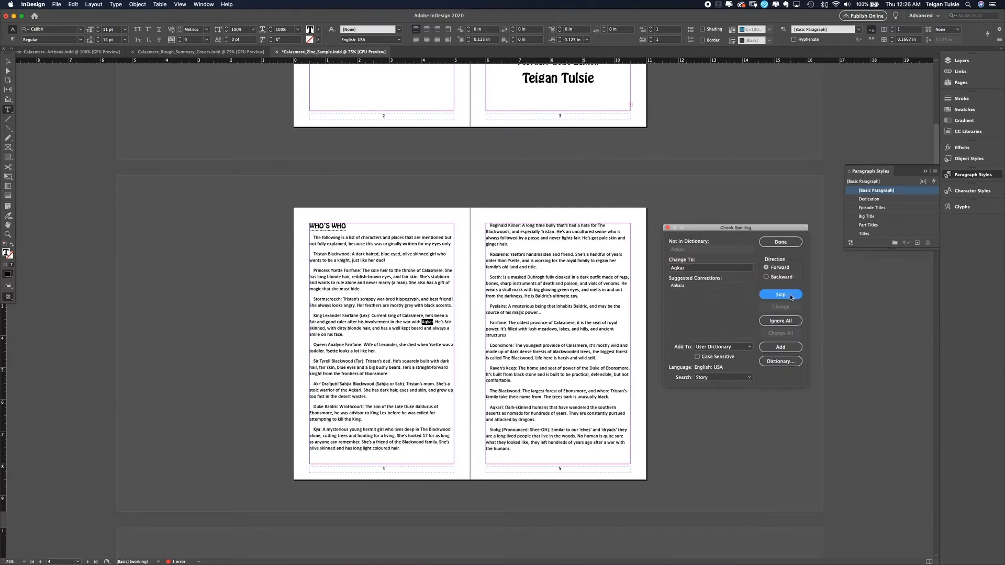
{"action": "left_click", "coordinate": [790, 296]}
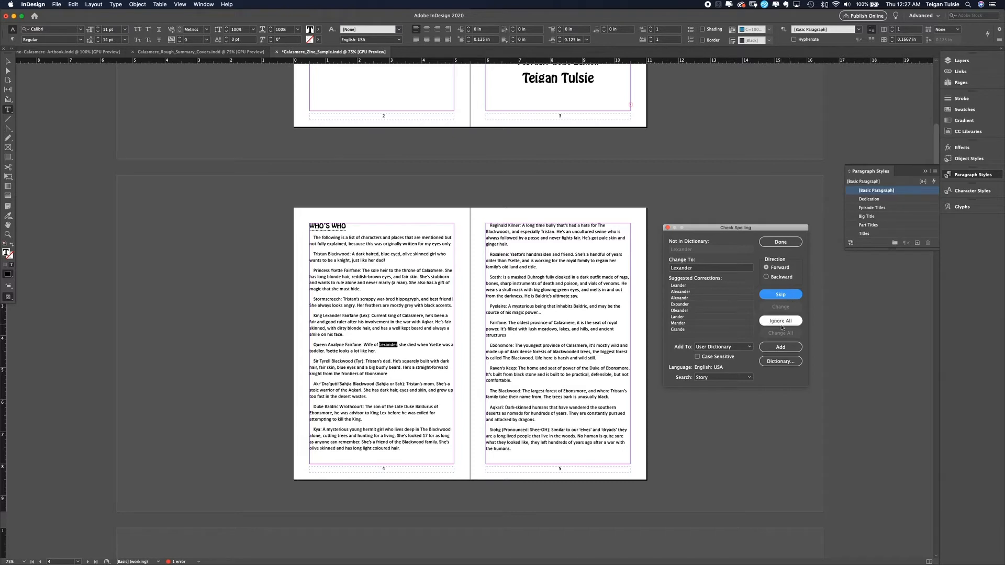
Step: Add the flagged invented names on page 4, such as Lexander, Akr'Dra'qutil'Sahjia and Wrothcourt, to the user dictionary
{"action": "left_click", "coordinate": [780, 347]}
{"action": "left_click", "coordinate": [787, 347]}
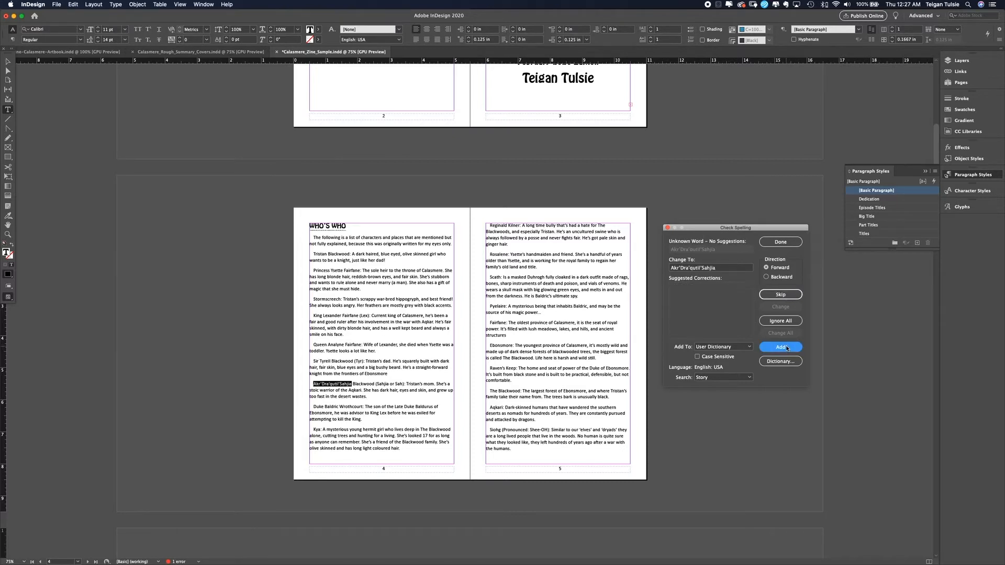
{"action": "left_click", "coordinate": [787, 347]}
{"action": "left_click", "coordinate": [787, 347]}
{"action": "left_click", "coordinate": [787, 347]}
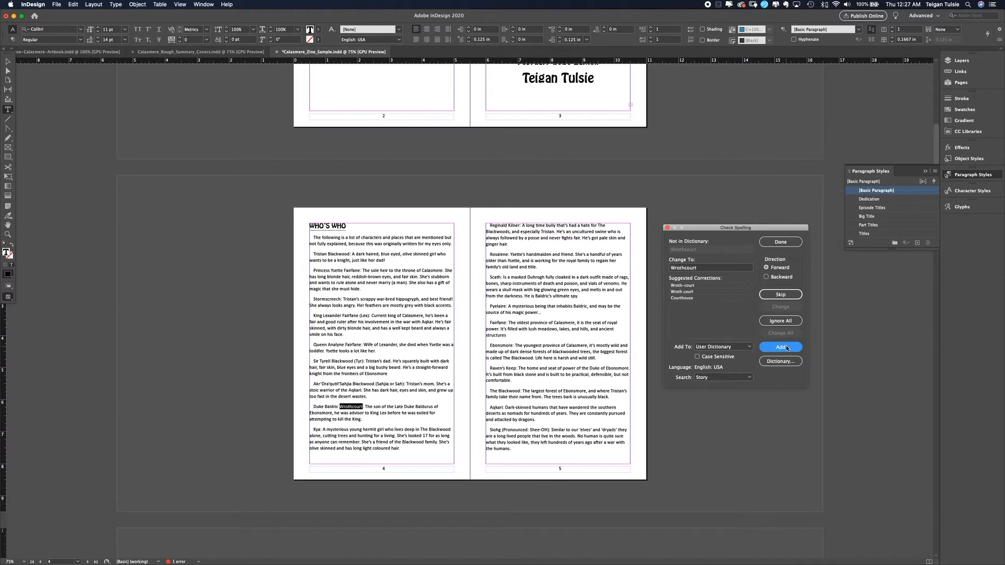
{"action": "left_click", "coordinate": [786, 347]}
{"action": "left_click", "coordinate": [784, 347]}
{"action": "left_click", "coordinate": [782, 347]}
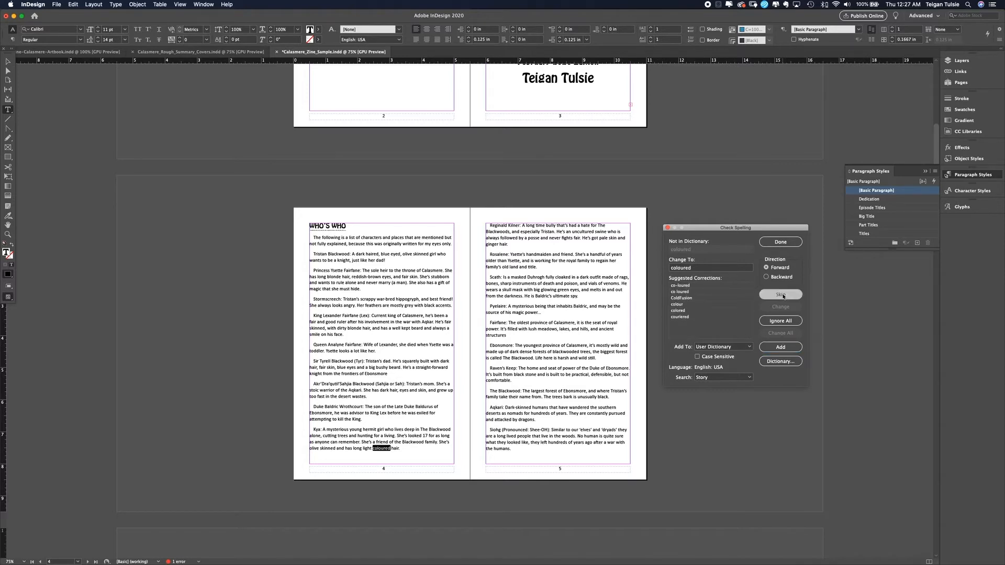
Step: Continue the spelling check on page 5, adding invented names to the user dictionary and skipping "Scath" and "blackwooded"
{"action": "left_click", "coordinate": [781, 346]}
{"action": "left_click", "coordinate": [780, 347]}
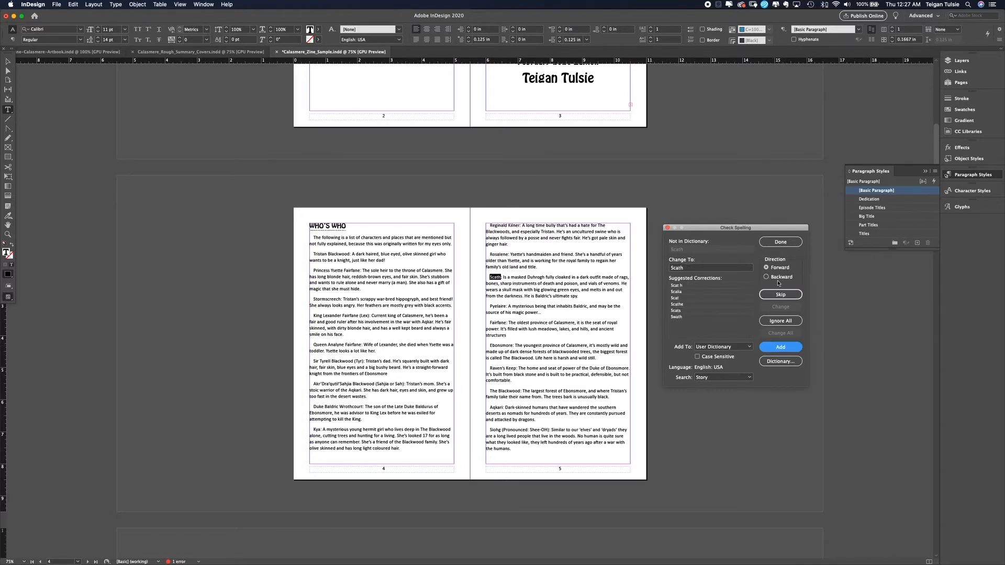
{"action": "left_click", "coordinate": [782, 294]}
{"action": "left_click", "coordinate": [785, 297]}
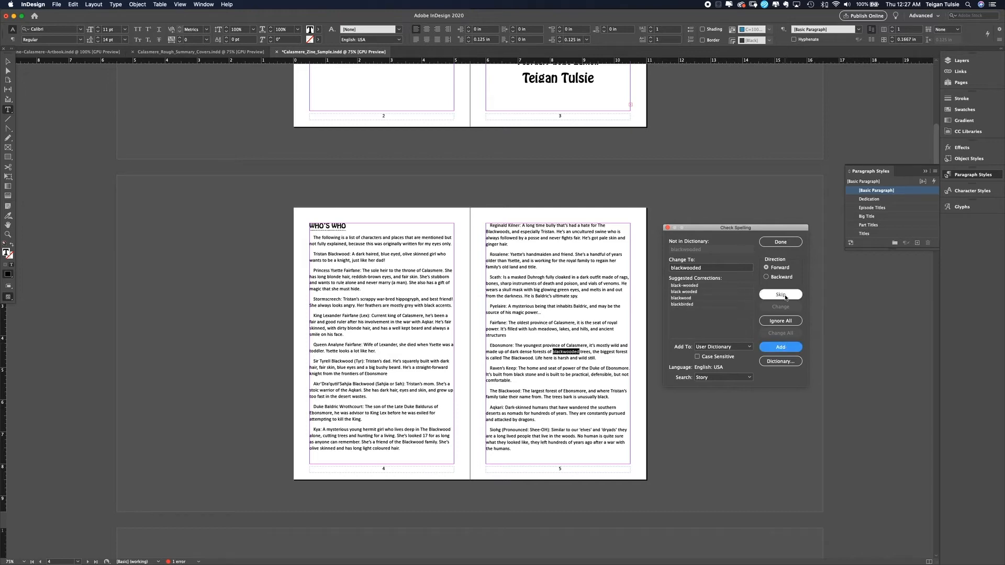
{"action": "left_click", "coordinate": [785, 297]}
{"action": "left_click", "coordinate": [781, 348]}
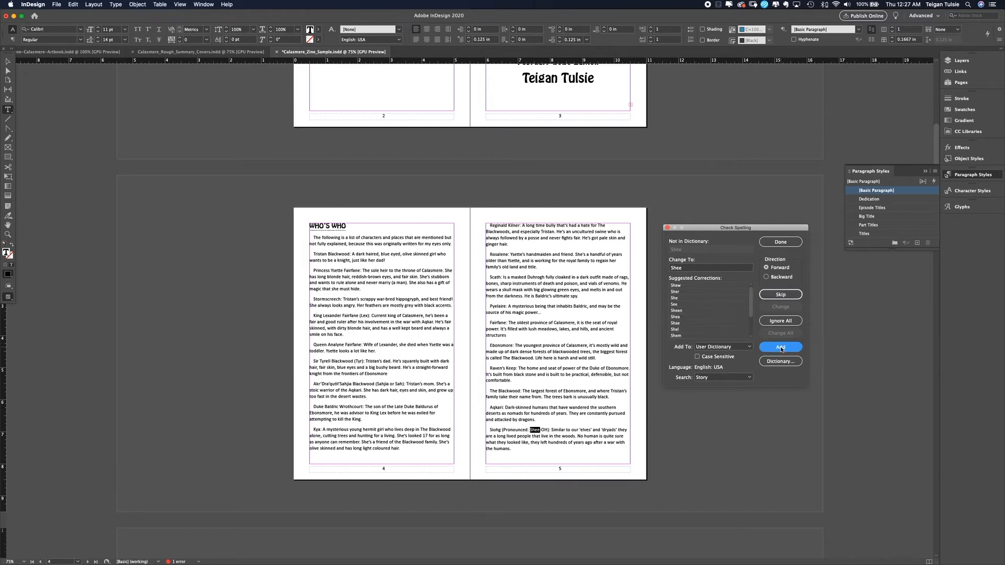
Step: Skip the remaining flagged words, including "Shee" and "teleport", then finish the spelling check and deselect the text frame
{"action": "left_click", "coordinate": [783, 295]}
{"action": "left_click", "coordinate": [711, 287]}
{"action": "left_click", "coordinate": [779, 307]}
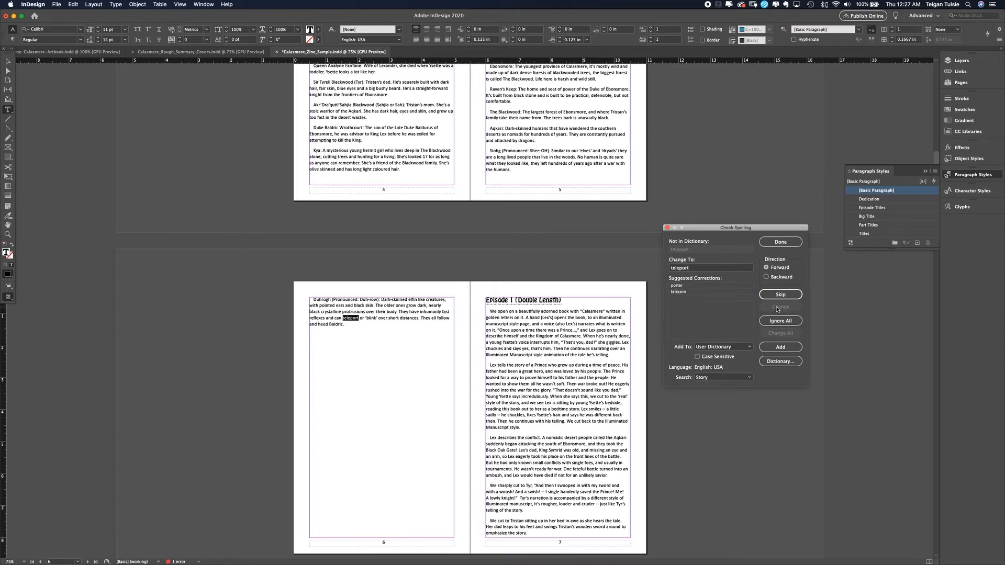
{"action": "left_click", "coordinate": [780, 295]}
{"action": "left_click", "coordinate": [781, 242]}
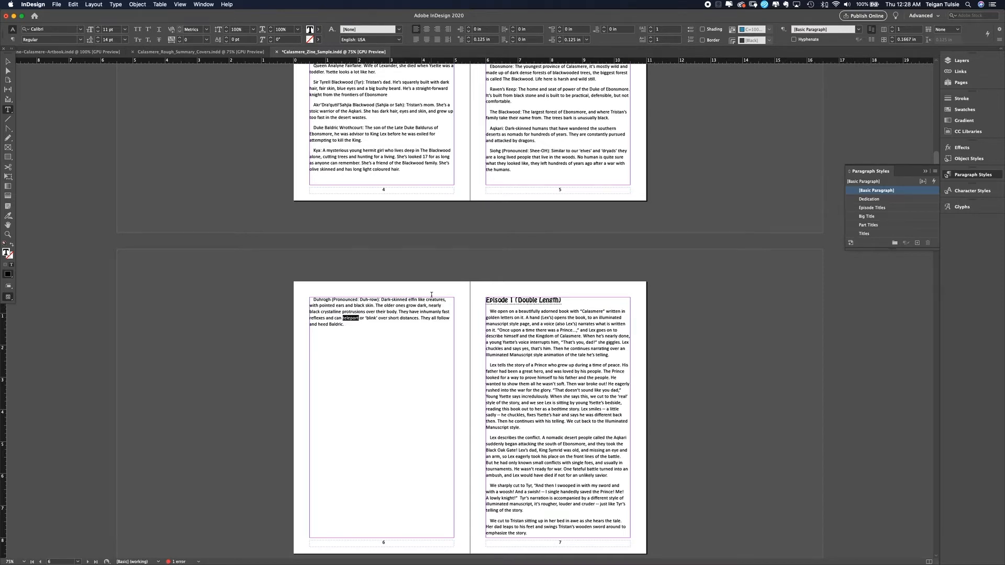
{"action": "left_click", "coordinate": [924, 172]}
{"action": "key", "text": "Escape"}
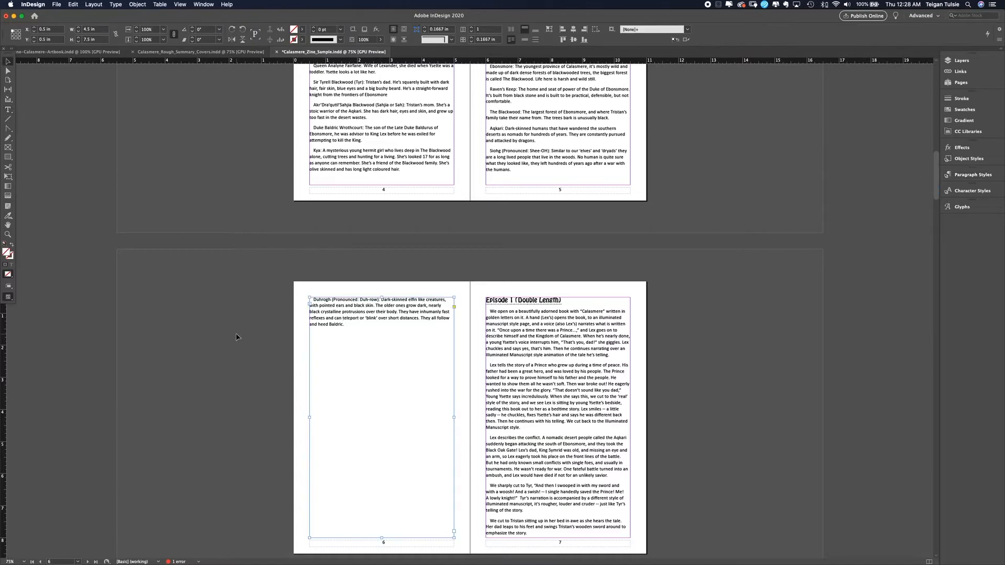
{"action": "left_click", "coordinate": [236, 337]}
{"action": "scroll", "coordinate": [236, 337], "scroll_direction": "up", "scroll_amount": 10}
{"action": "scroll", "coordinate": [236, 337], "scroll_direction": "up", "scroll_amount": 10}
{"action": "scroll", "coordinate": [236, 337], "scroll_direction": "down", "scroll_amount": 4}
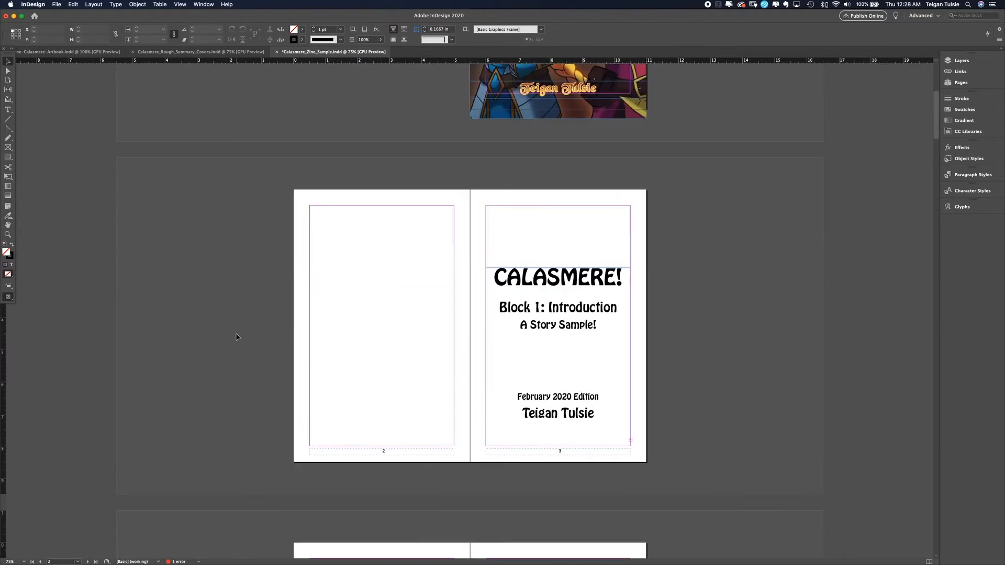
{"action": "key", "text": "super+d"}
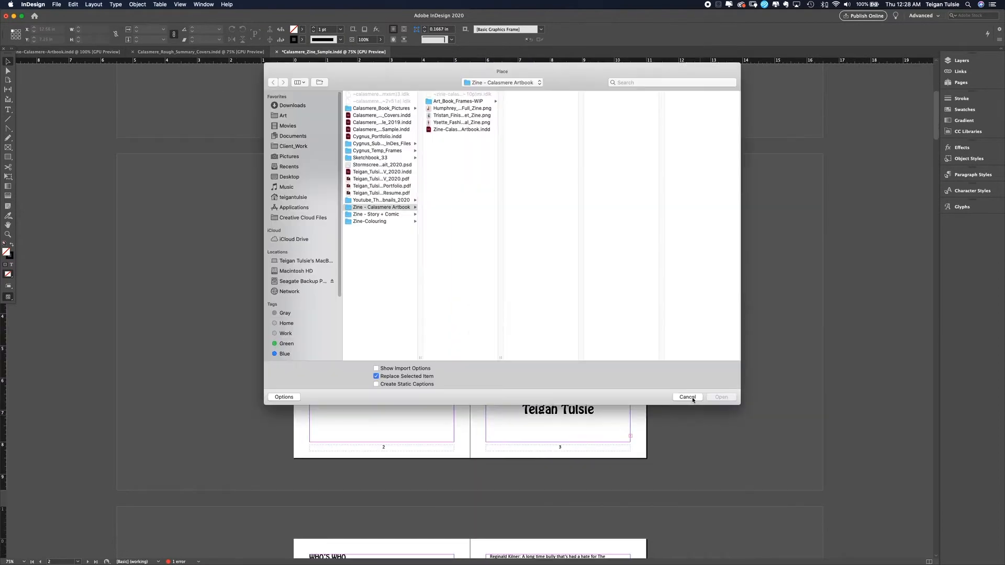
{"action": "left_click", "coordinate": [690, 399]}
Step: Copy the photo and the ABOUT THE ARTIST text frame from pages 26–27 of the Zine-Calasmere-Artbook document
{"action": "left_click", "coordinate": [961, 83]}
{"action": "double_click", "coordinate": [889, 245]}
{"action": "scroll", "coordinate": [889, 247], "scroll_direction": "down", "scroll_amount": 8}
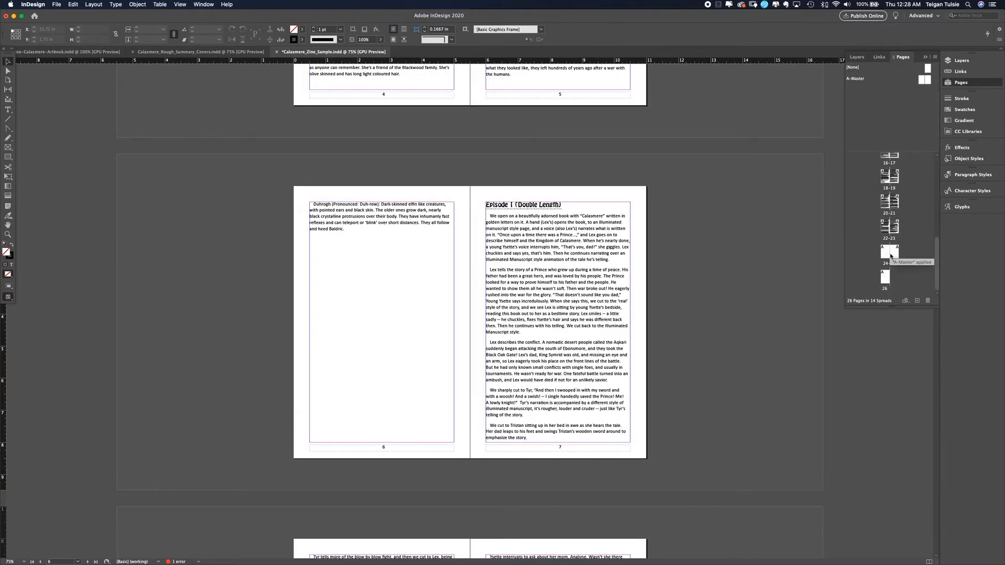
{"action": "key", "text": "ctrl+shift+Tab"}
{"action": "key", "text": "ctrl+shift+Tab"}
{"action": "scroll", "coordinate": [889, 235], "scroll_direction": "down", "scroll_amount": 10}
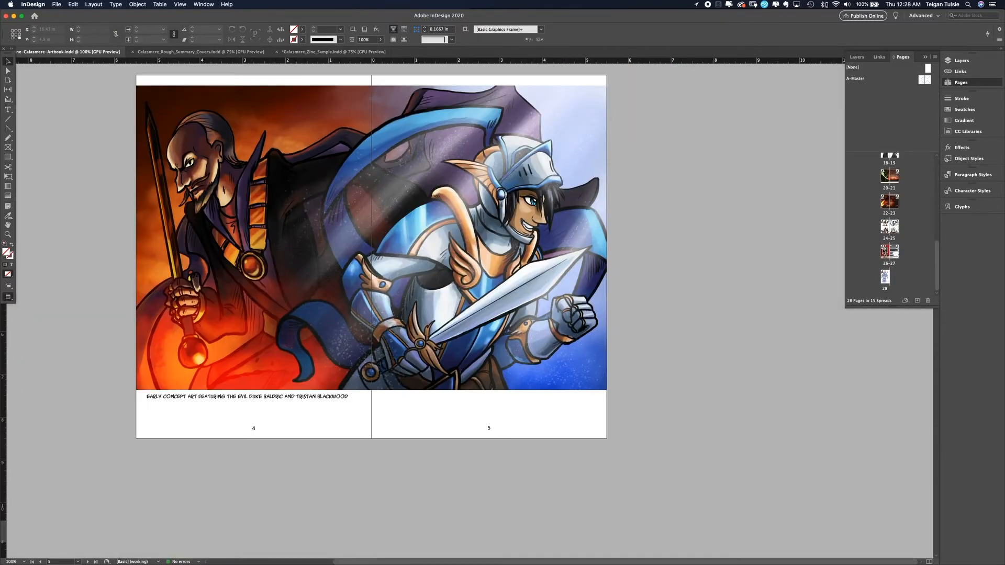
{"action": "double_click", "coordinate": [889, 252]}
{"action": "scroll", "coordinate": [850, 401], "scroll_direction": "up", "scroll_amount": 1}
{"action": "left_click", "coordinate": [645, 336]}
{"action": "key", "text": "super+c"}
{"action": "key", "text": "ctrl+shift+Tab"}
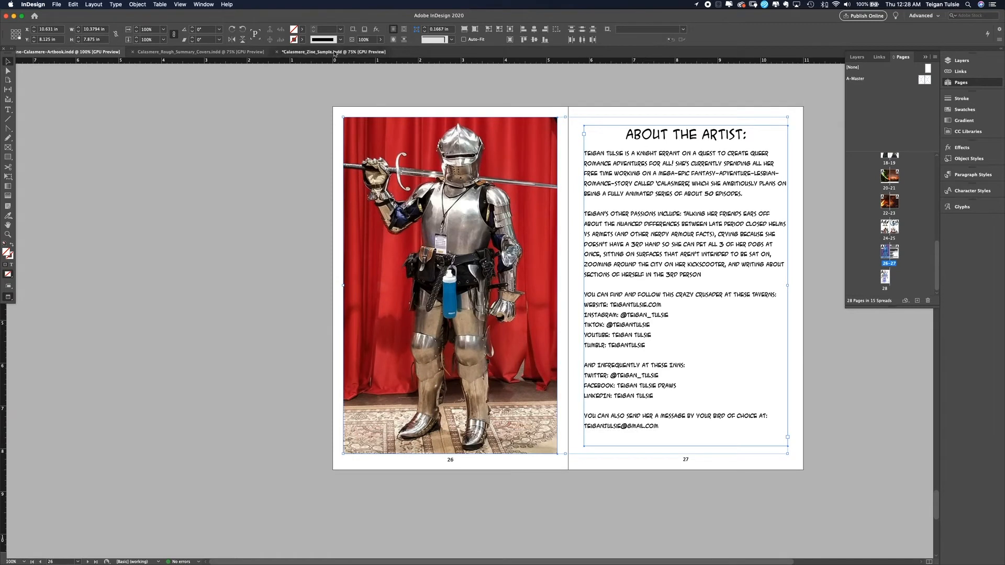
Step: Paste the copied photo and text in place on pages 24–25 of Calasmere_Zine_Sample and apply the Big Title style to the About the Artist heading
{"action": "scroll", "coordinate": [471, 298], "scroll_direction": "down", "scroll_amount": 10}
{"action": "key", "text": "super+alt+shift+v"}
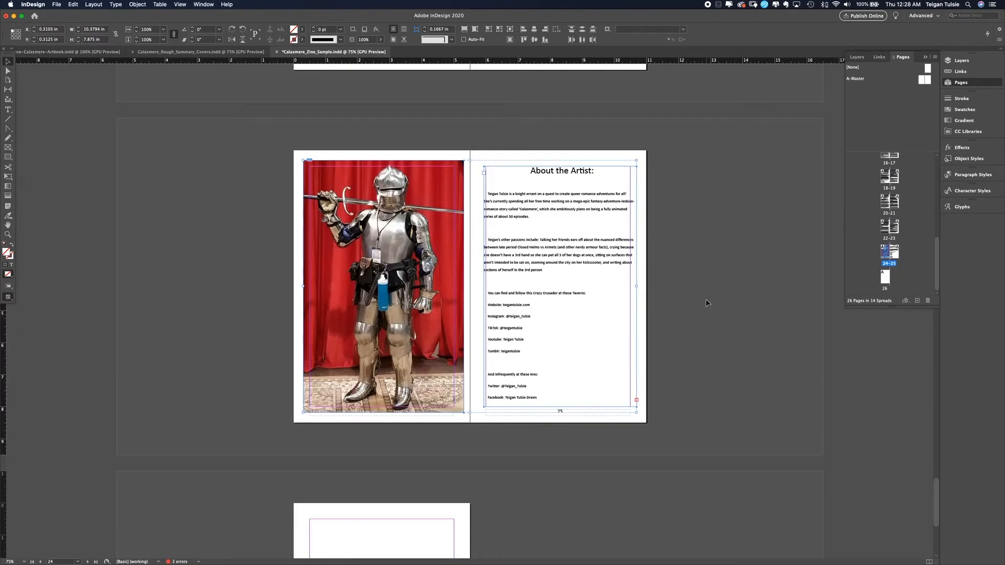
{"action": "double_click", "coordinate": [594, 319]}
{"action": "key", "text": "super+a"}
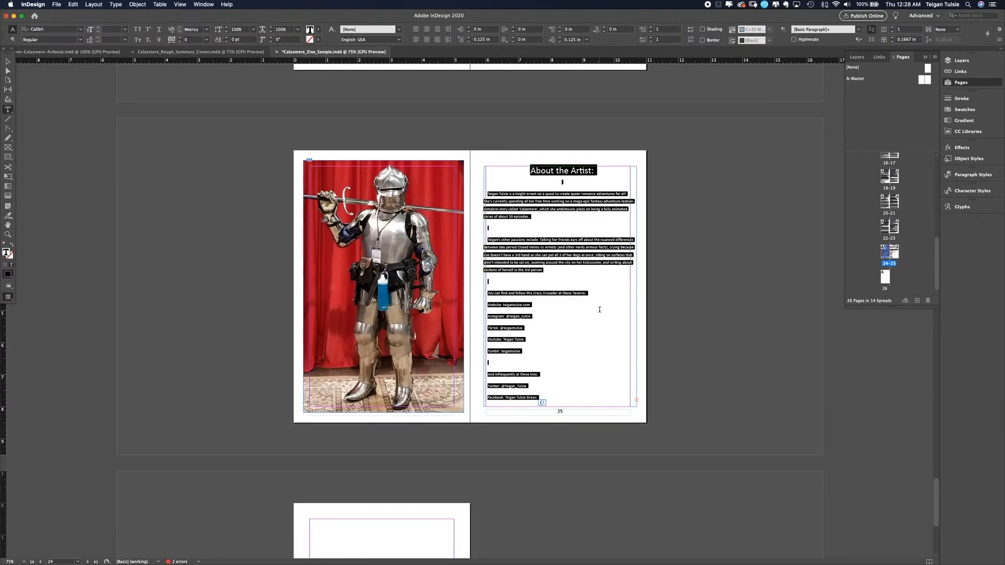
{"action": "left_click_drag", "start_coordinate": [600, 170], "coordinate": [530, 171]}
{"action": "left_click", "coordinate": [973, 176]}
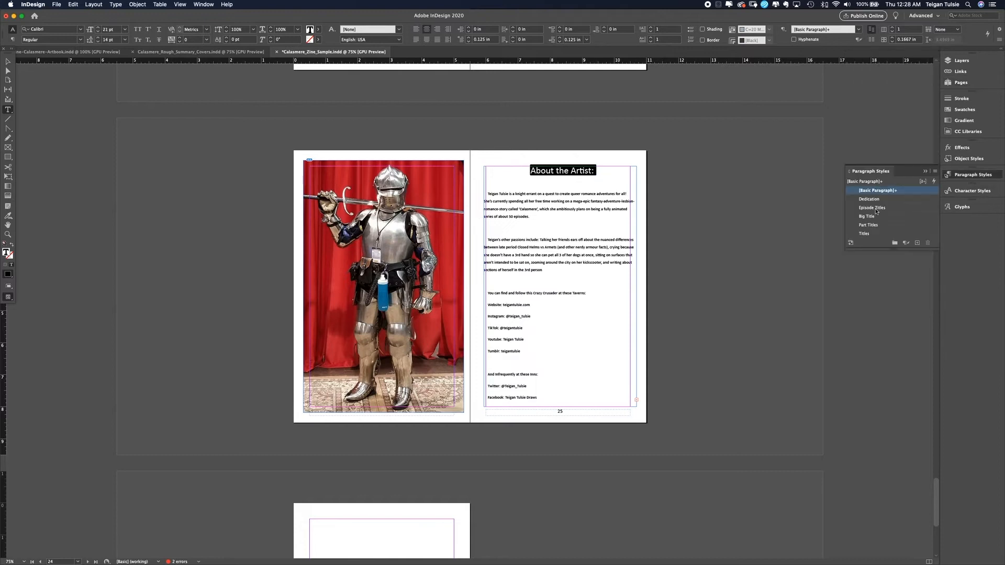
{"action": "left_click", "coordinate": [874, 218]}
Step: Delete the blank lines below the About the Artist heading, between the bio paragraphs and before the social links
{"action": "left_click", "coordinate": [524, 182]}
{"action": "key", "text": "BackSpace"}
{"action": "left_click", "coordinate": [518, 215]}
{"action": "key", "text": "BackSpace"}
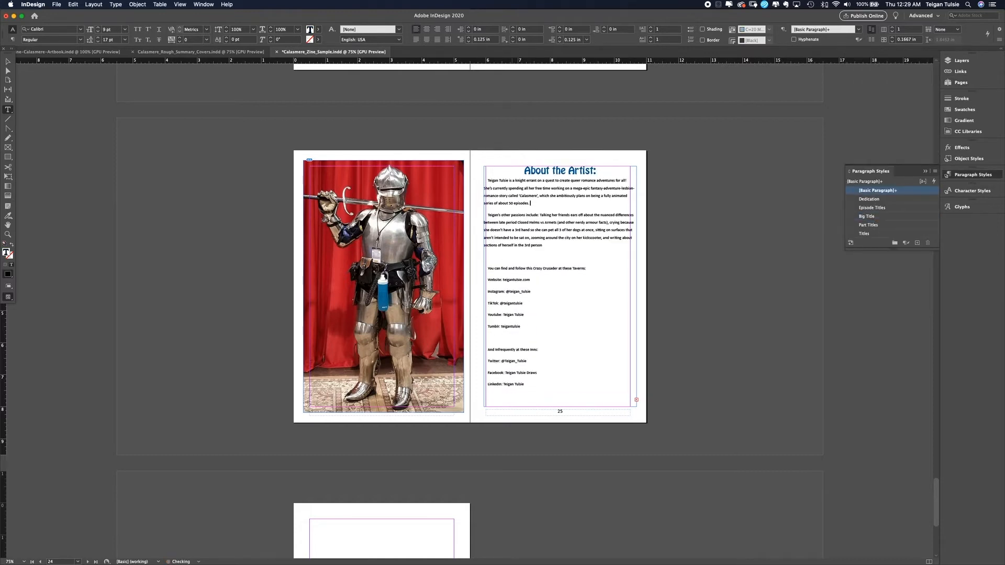
{"action": "left_click", "coordinate": [509, 256]}
{"action": "key", "text": "BackSpace"}
{"action": "left_click", "coordinate": [503, 324]}
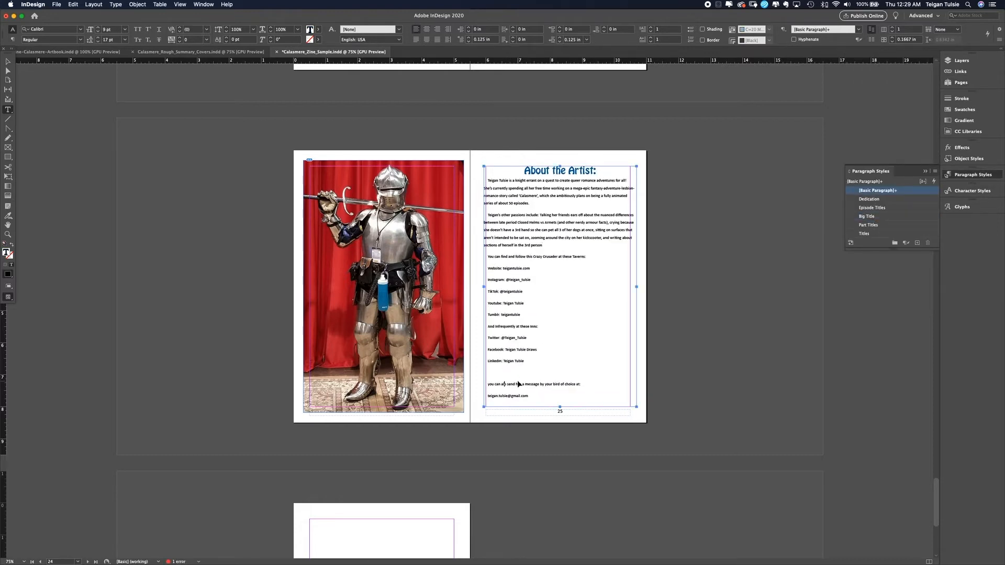
Step: Set the first bio paragraph on page 25 to 10 pt with 14 pt leading
{"action": "key", "text": "super+equal"}
{"action": "scroll", "coordinate": [549, 336], "scroll_direction": "up", "scroll_amount": 3}
{"action": "left_click_drag", "start_coordinate": [549, 213], "coordinate": [466, 188]}
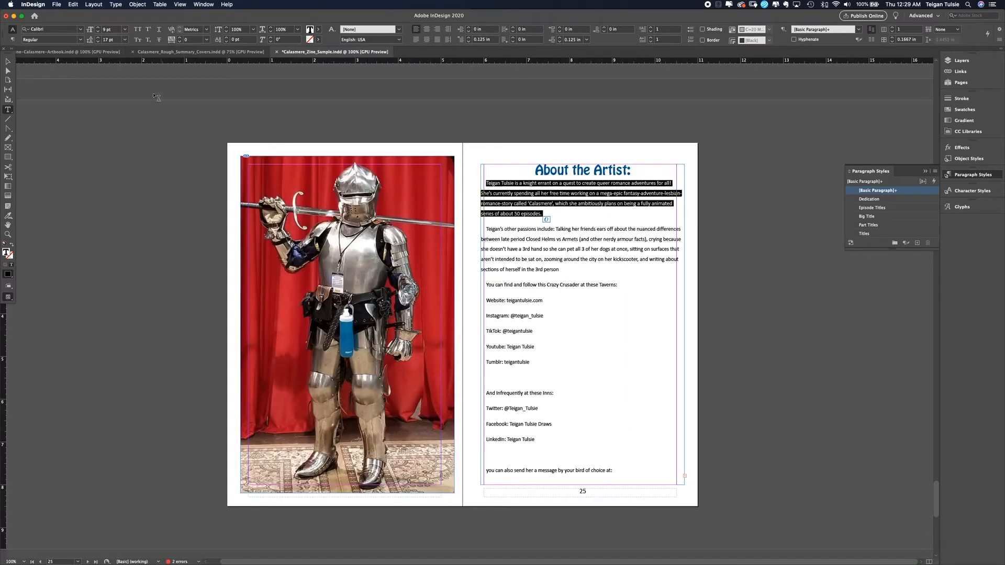
{"action": "left_click", "coordinate": [98, 27]}
{"action": "left_click", "coordinate": [98, 27]}
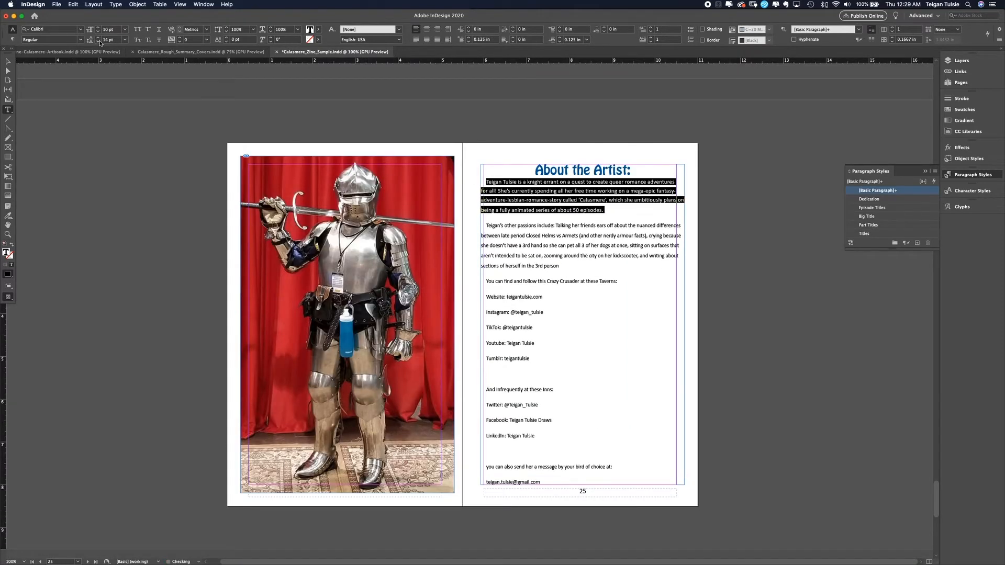
Step: Add a blank line below the About the Artist heading and set the leading of the text beneath it to 14 pt
{"action": "left_click", "coordinate": [633, 172]}
{"action": "key", "text": "Return"}
{"action": "left_click", "coordinate": [575, 216]}
{"action": "key", "text": "super+a"}
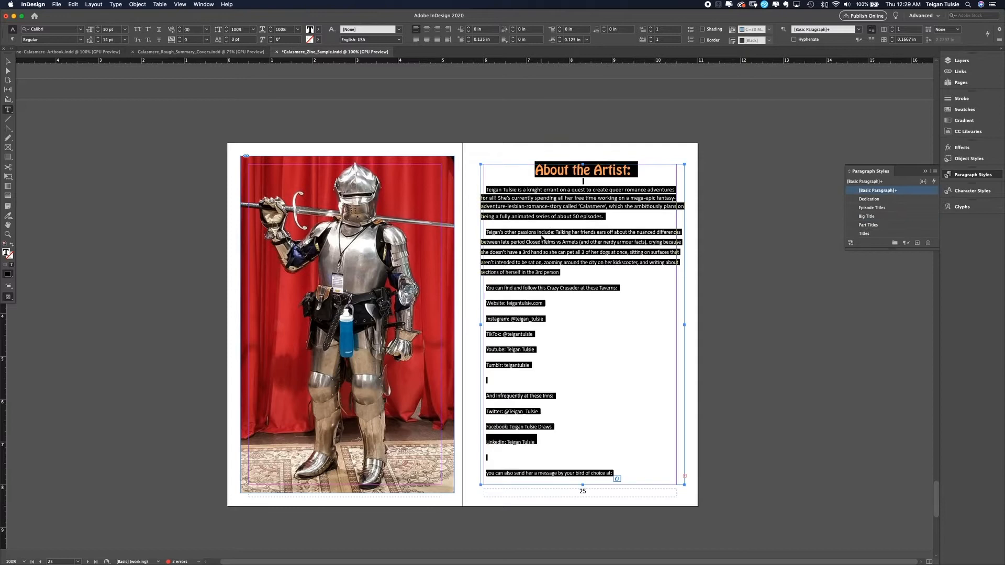
{"action": "left_click", "coordinate": [487, 190]}
{"action": "key", "text": "super+shift+End"}
{"action": "left_click", "coordinate": [125, 39]}
{"action": "left_click", "coordinate": [116, 108]}
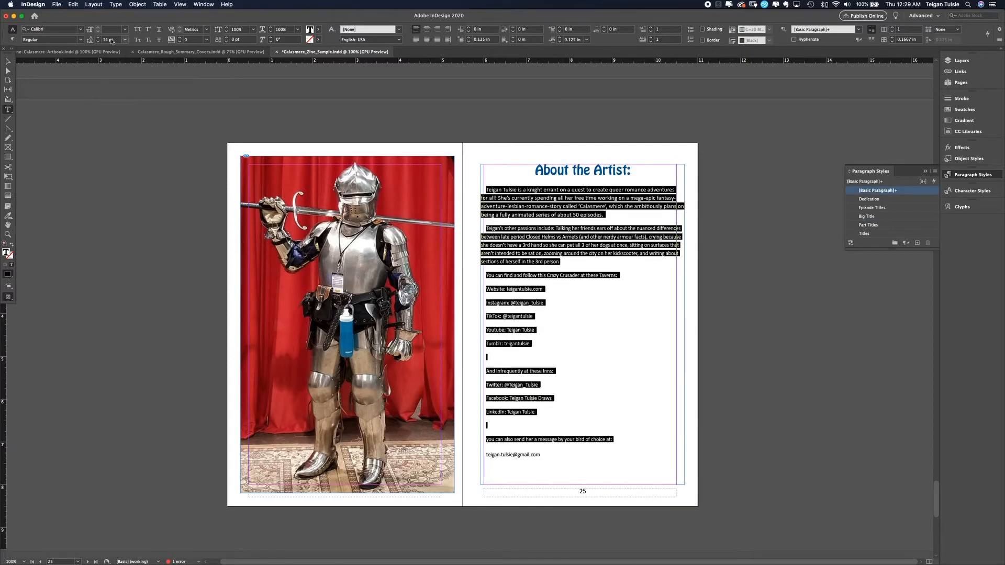
Step: Set all the text in the About the Artist frame, including the heading, to 10 pt with 14 pt leading
{"action": "left_click", "coordinate": [124, 29]}
{"action": "left_click", "coordinate": [115, 80]}
{"action": "left_click", "coordinate": [574, 373]}
{"action": "key", "text": "super+a"}
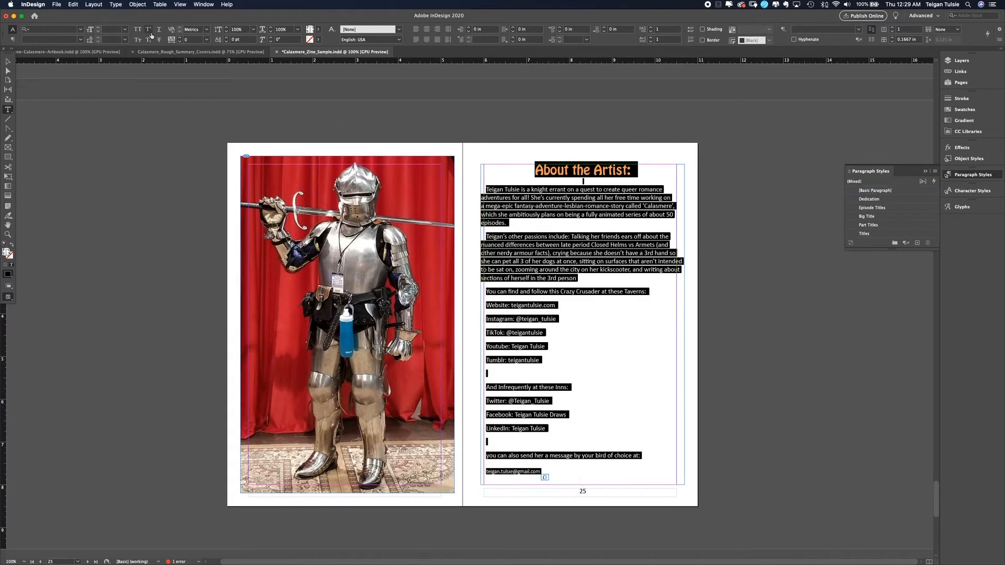
{"action": "left_click", "coordinate": [125, 29]}
{"action": "left_click", "coordinate": [115, 70]}
{"action": "scroll", "coordinate": [590, 404], "scroll_direction": "up", "scroll_amount": 10}
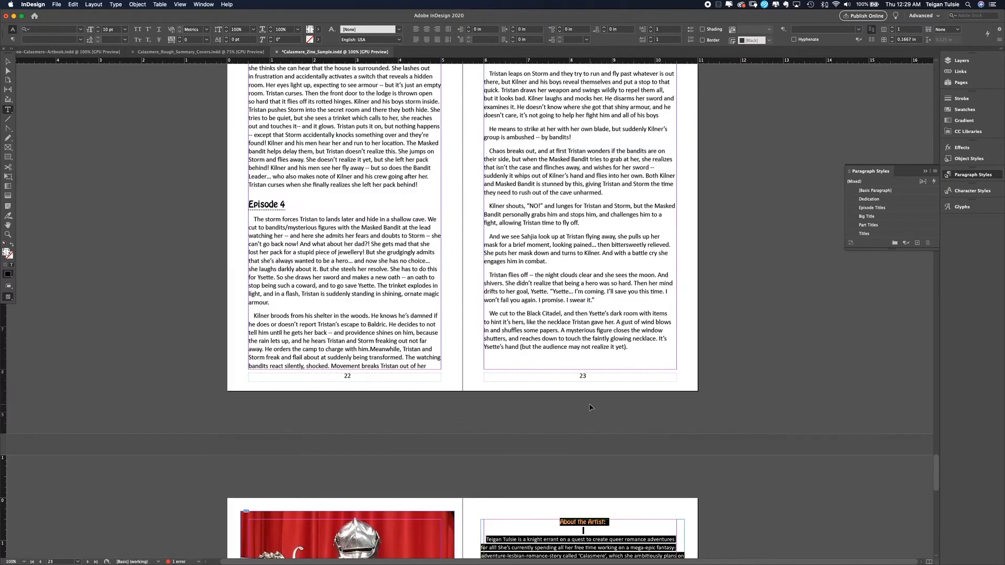
{"action": "scroll", "coordinate": [590, 407], "scroll_direction": "down", "scroll_amount": 5}
{"action": "left_click", "coordinate": [124, 40]}
{"action": "left_click", "coordinate": [116, 108]}
{"action": "scroll", "coordinate": [573, 370], "scroll_direction": "down", "scroll_amount": 2}
{"action": "left_click", "coordinate": [574, 370]}
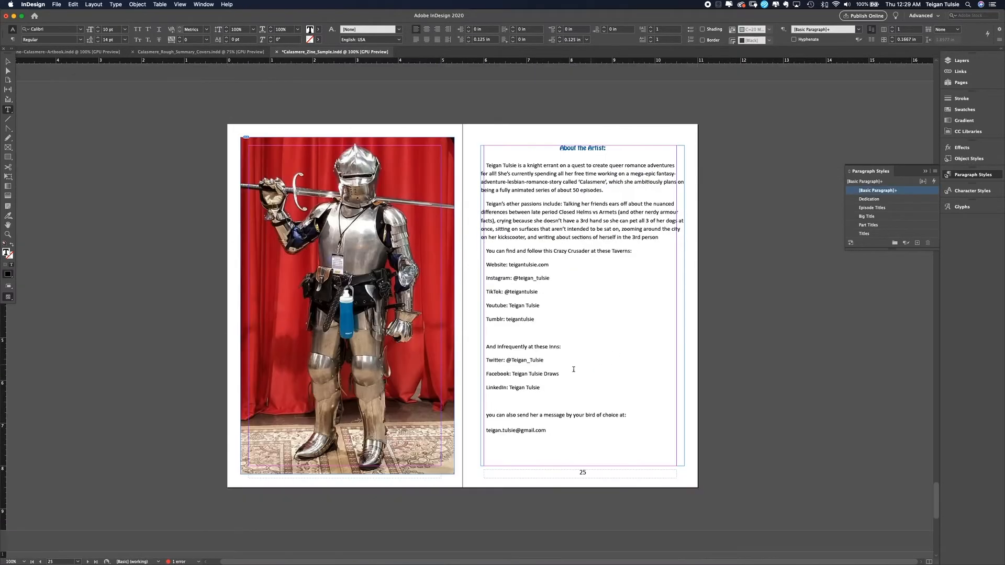
Step: Set the leading of the bio and contact text on page 25 to Auto, and switch to the preview screen mode
{"action": "left_click", "coordinate": [528, 401]}
{"action": "left_click_drag", "start_coordinate": [557, 420], "coordinate": [467, 165]}
{"action": "left_click", "coordinate": [125, 40]}
{"action": "left_click", "coordinate": [116, 48]}
{"action": "left_click", "coordinate": [645, 321]}
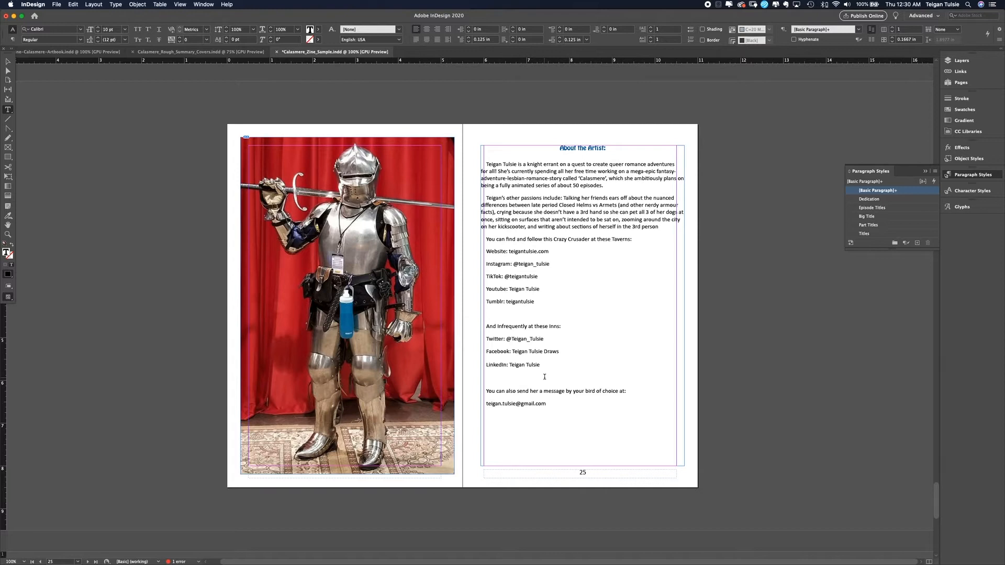
{"action": "key", "text": "w"}
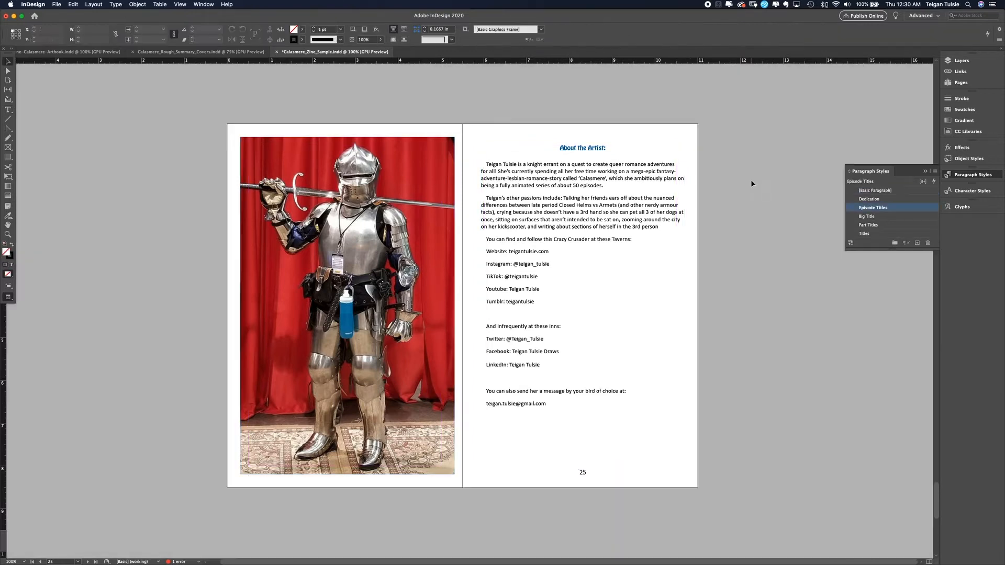
Step: Apply the Big Title paragraph style to the About the Artist heading on page 25
{"action": "triple_click", "coordinate": [563, 150]}
{"action": "left_click", "coordinate": [867, 216]}
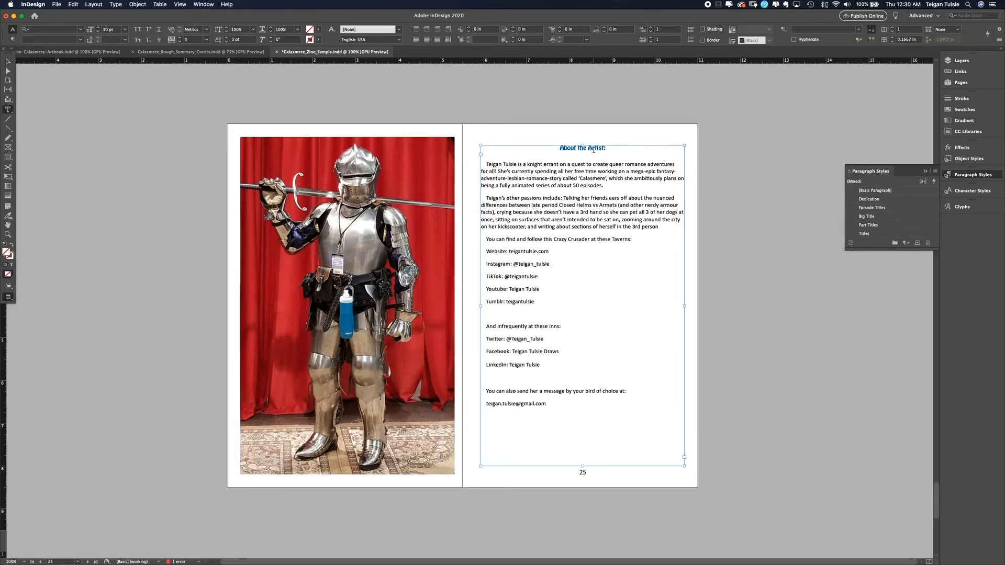
{"action": "double_click", "coordinate": [876, 219]}
{"action": "key", "text": "Return"}
Step: Change the heading's wording from "About the Artist:" to "About the Author:"
{"action": "left_click", "coordinate": [656, 154]}
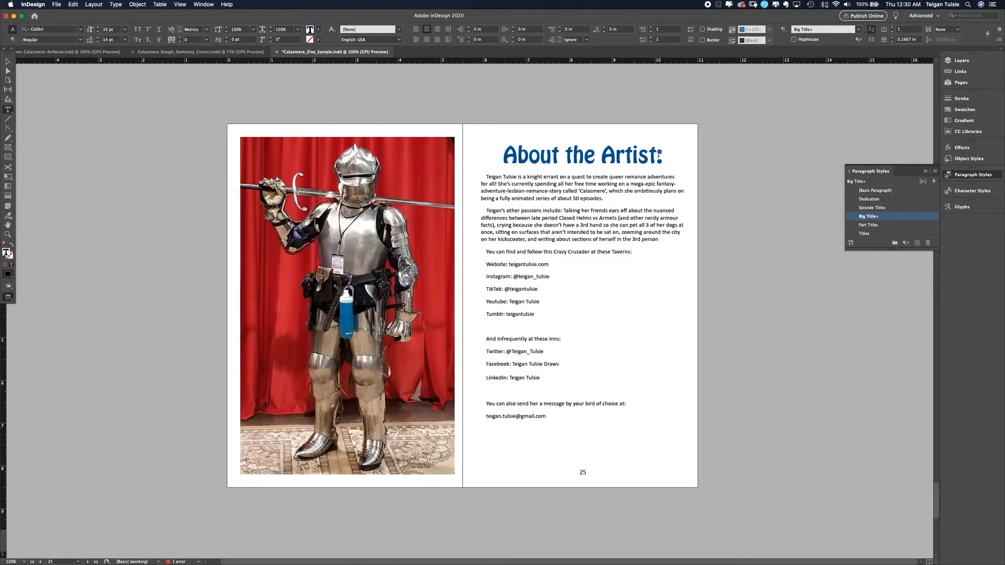
{"action": "key", "text": "BackSpace"}
{"action": "key", "text": "BackSpace"}
{"action": "key", "text": "BackSpace"}
{"action": "key", "text": "BackSpace"}
{"action": "key", "text": "BackSpace"}
{"action": "type", "text": "uthor"}
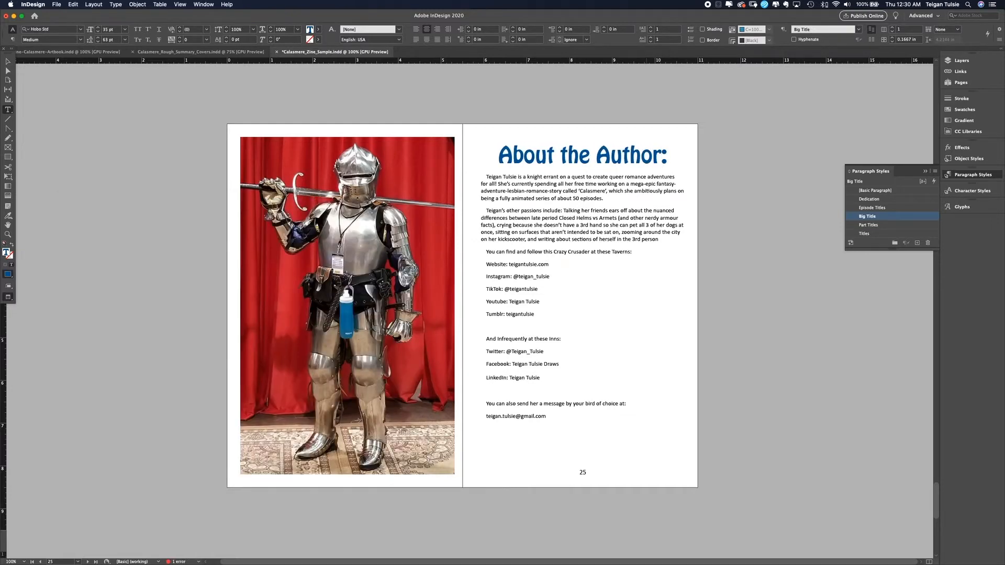
Step: Set the Big Title paragraph style's character color to [Black] and its font family to Germania One
{"action": "left_click", "coordinate": [868, 225]}
{"action": "double_click", "coordinate": [867, 216]}
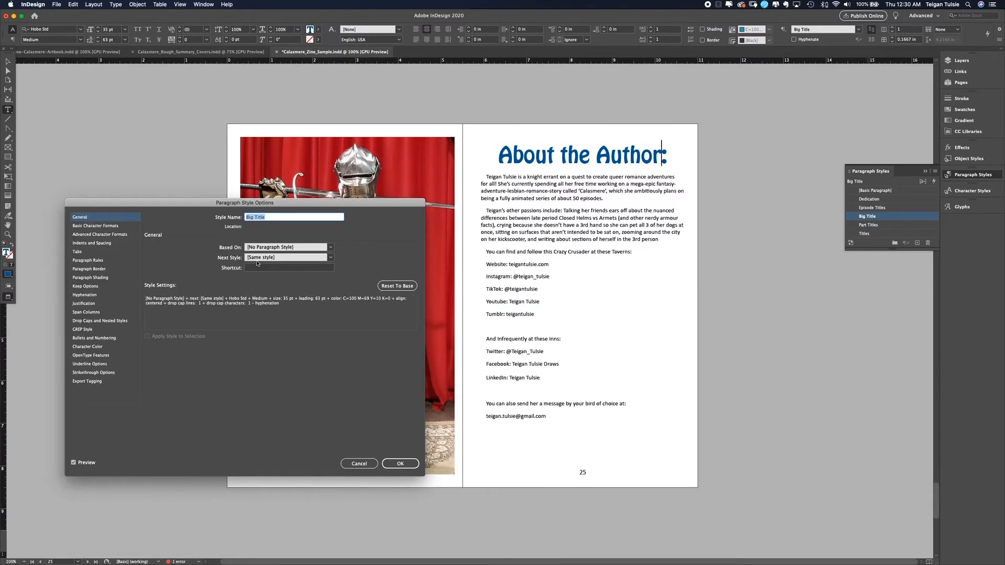
{"action": "left_click", "coordinate": [87, 347]}
{"action": "left_click", "coordinate": [206, 255]}
{"action": "left_click", "coordinate": [95, 226]}
{"action": "left_click", "coordinate": [255, 252]}
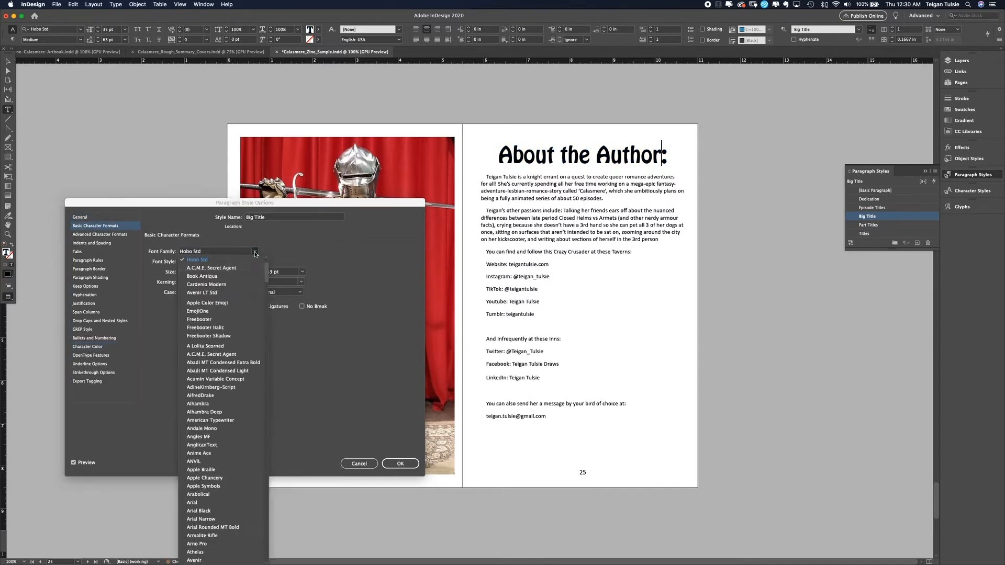
{"action": "scroll", "coordinate": [228, 266], "scroll_direction": "down", "scroll_amount": 10}
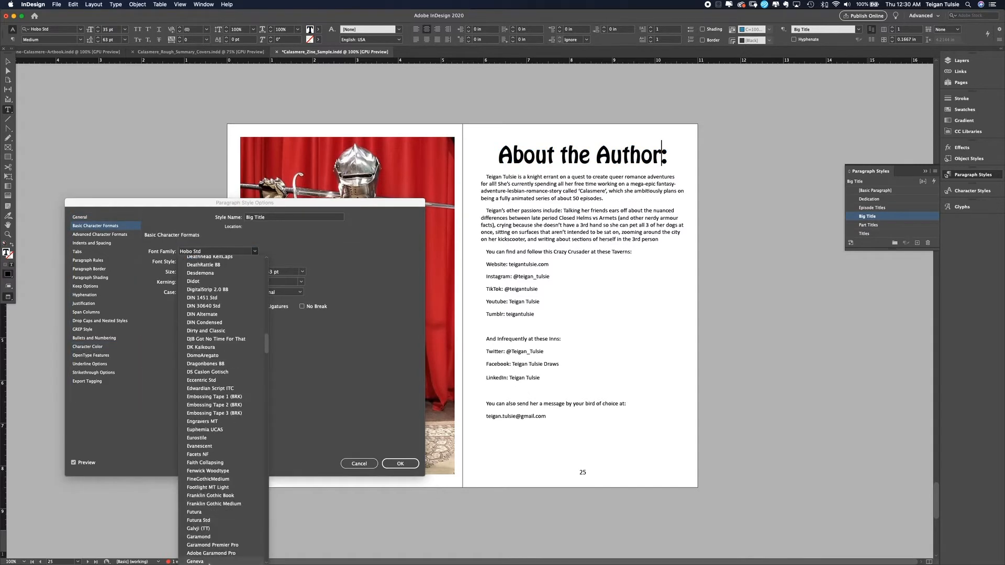
{"action": "scroll", "coordinate": [210, 562], "scroll_direction": "down", "scroll_amount": 2}
{"action": "left_click", "coordinate": [215, 525]}
{"action": "left_click", "coordinate": [401, 463]}
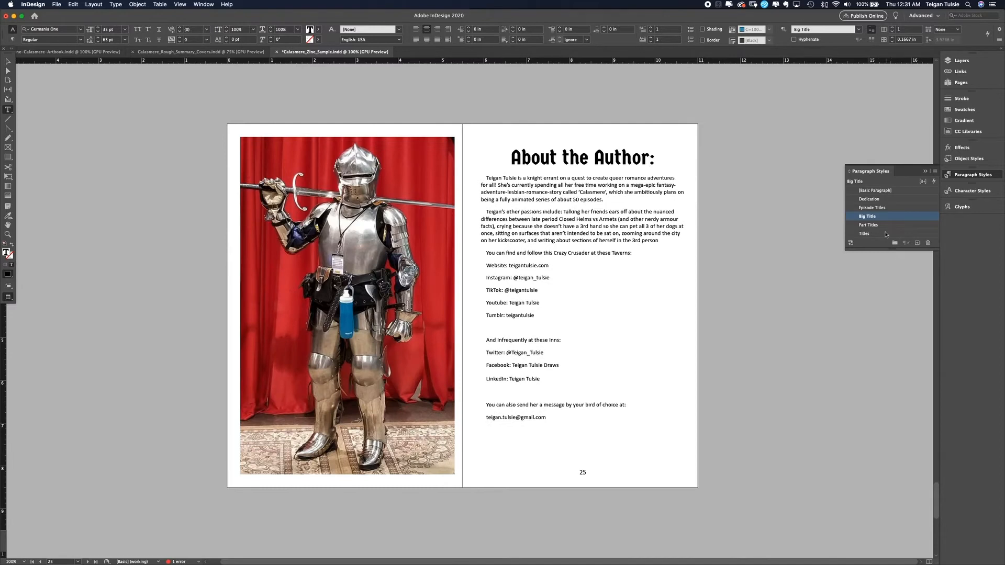
Step: Check the character color and basic character formats of the Part Titles paragraph style
{"action": "double_click", "coordinate": [868, 224]}
{"action": "left_click", "coordinate": [88, 346]}
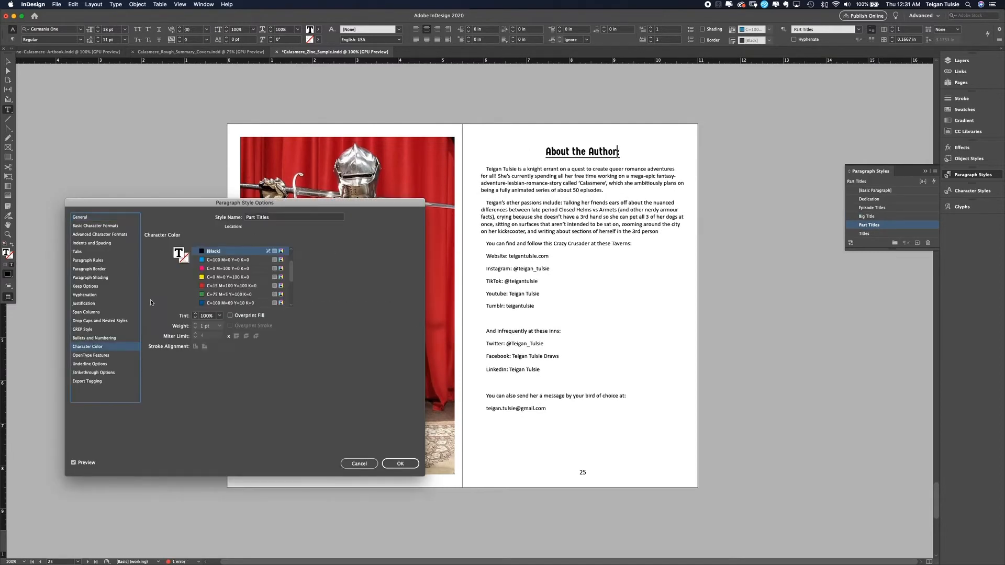
{"action": "left_click", "coordinate": [104, 226]}
{"action": "left_click", "coordinate": [402, 463]}
Step: Set the Episode Titles paragraph style's font family to Germania One
{"action": "double_click", "coordinate": [872, 207]}
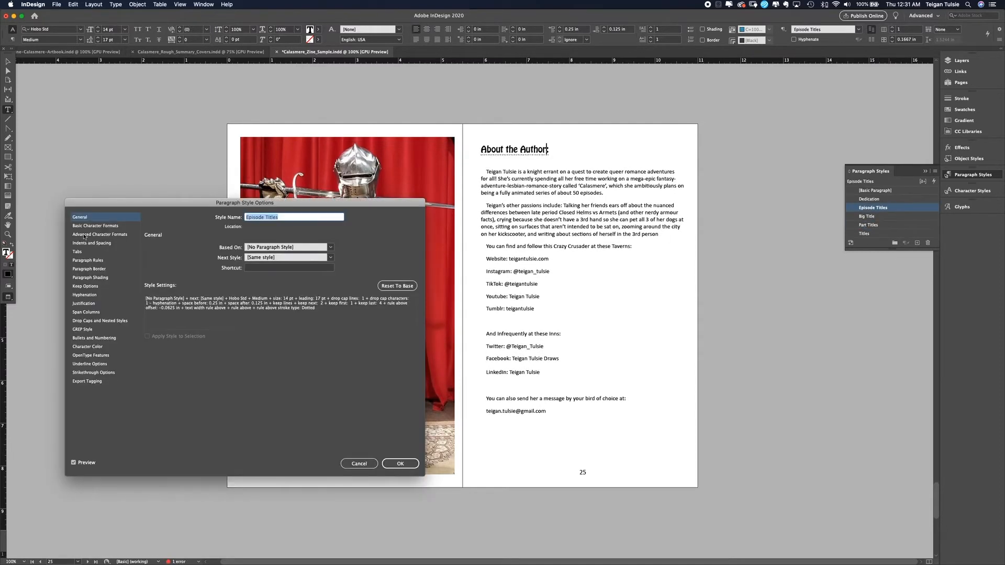
{"action": "left_click", "coordinate": [95, 226]}
{"action": "left_click", "coordinate": [255, 251]}
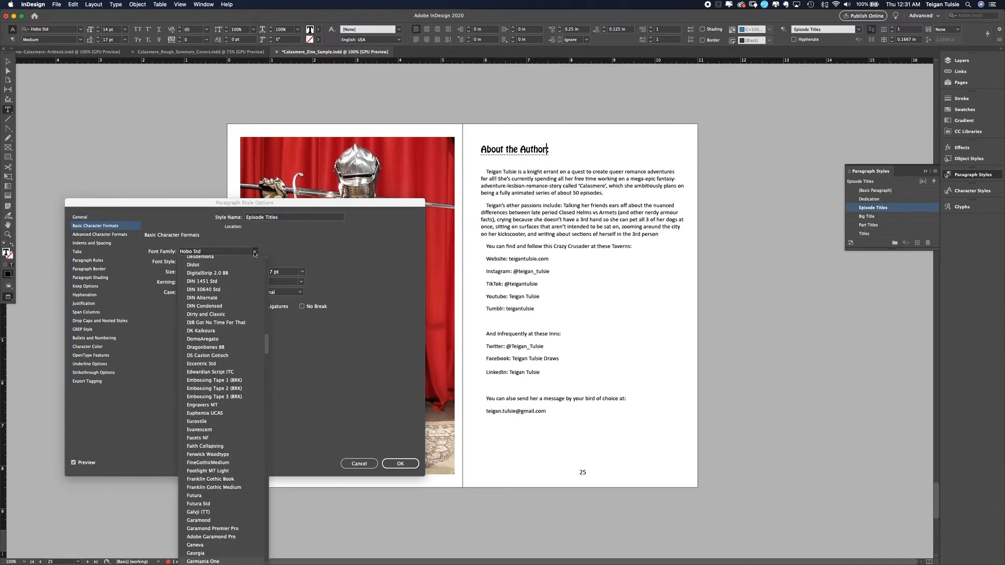
{"action": "left_click", "coordinate": [200, 562]}
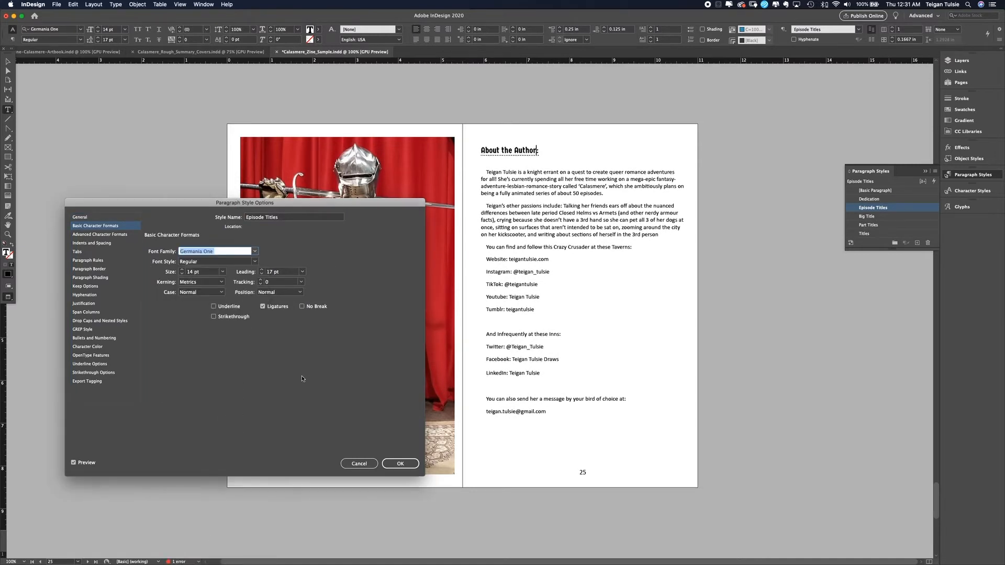
{"action": "left_click", "coordinate": [400, 464]}
Step: Reapply the Big Title paragraph style to the About the Author heading
{"action": "left_click", "coordinate": [986, 60]}
{"action": "key", "text": "super+a"}
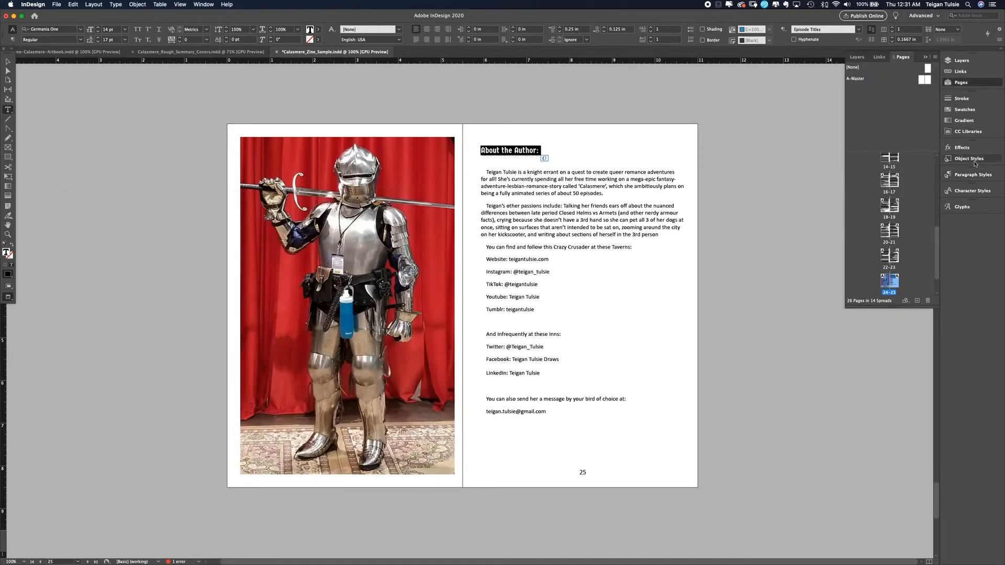
{"action": "left_click", "coordinate": [867, 216]}
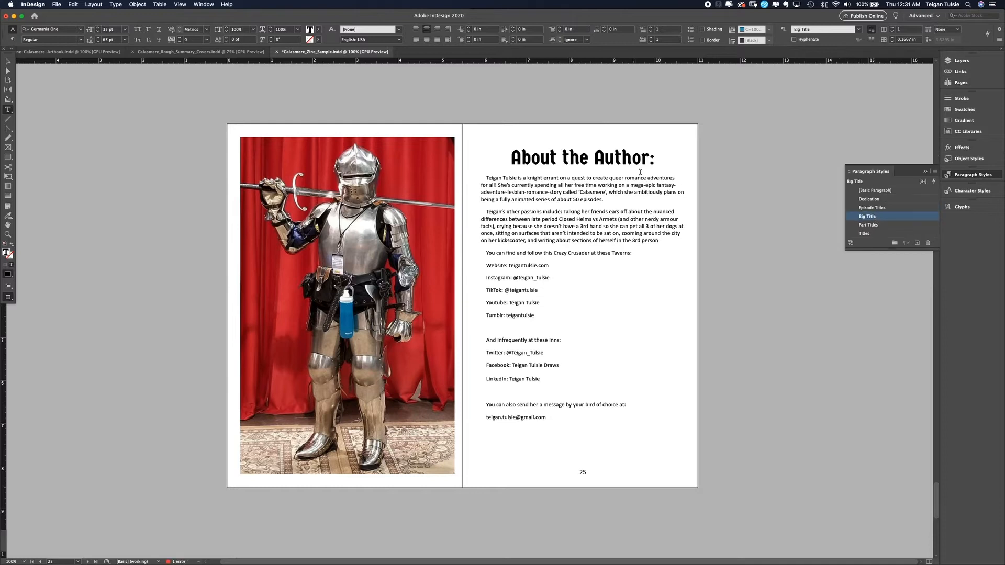
Step: Try to apply the [Basic Paragraph] style to the Episode 1 heading on page 7
{"action": "left_click", "coordinate": [961, 82]}
{"action": "double_click", "coordinate": [892, 193]}
{"action": "double_click", "coordinate": [894, 240]}
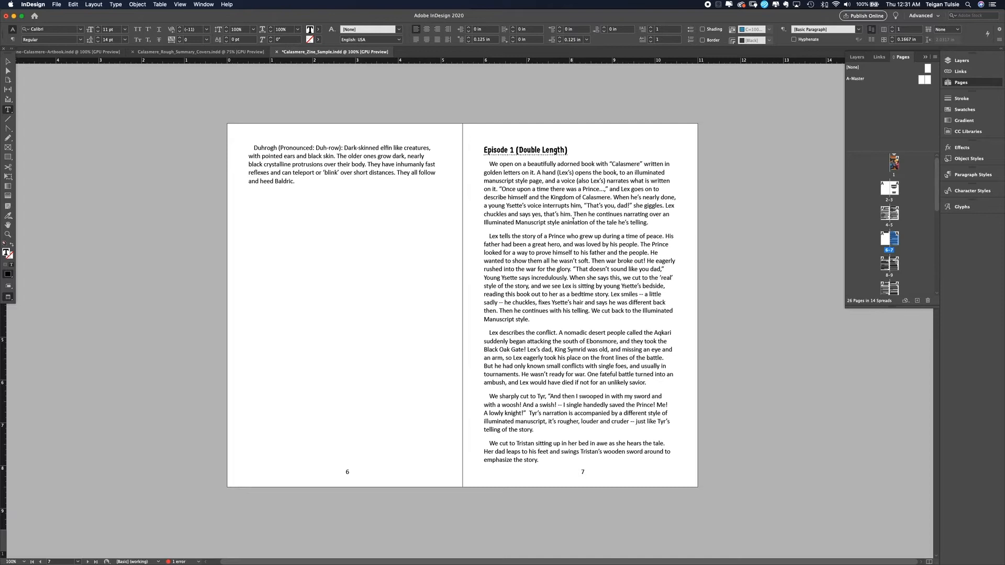
{"action": "key", "text": "ctrl+a"}
{"action": "left_click", "coordinate": [973, 174]}
{"action": "left_click", "coordinate": [876, 190]}
{"action": "left_click", "coordinate": [638, 247]}
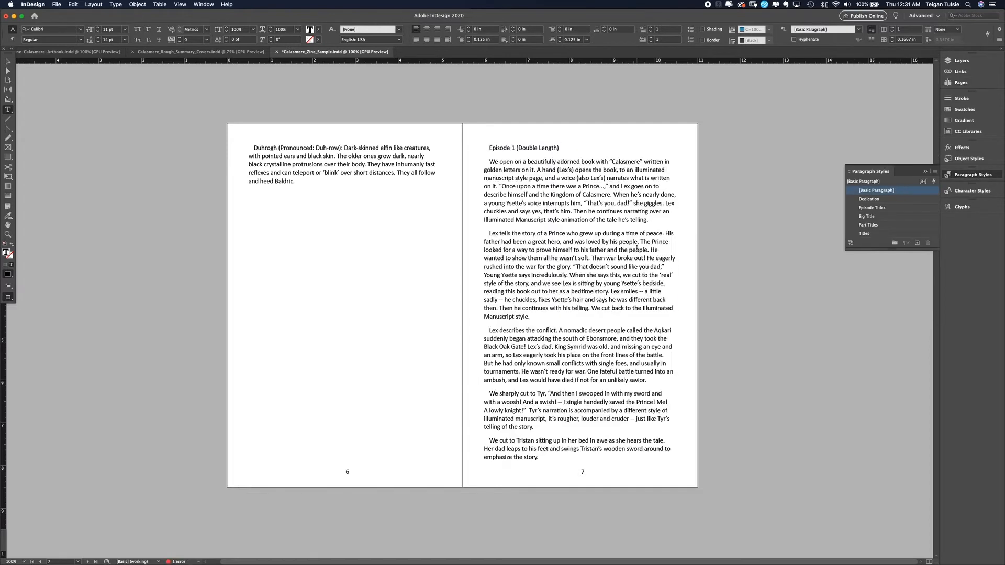
{"action": "key", "text": "super+z"}
Step: Set the font of the character name "Tristan Blackwood:" in the WHO'S WHO list on page 4 to Germania One
{"action": "left_click", "coordinate": [418, 173]}
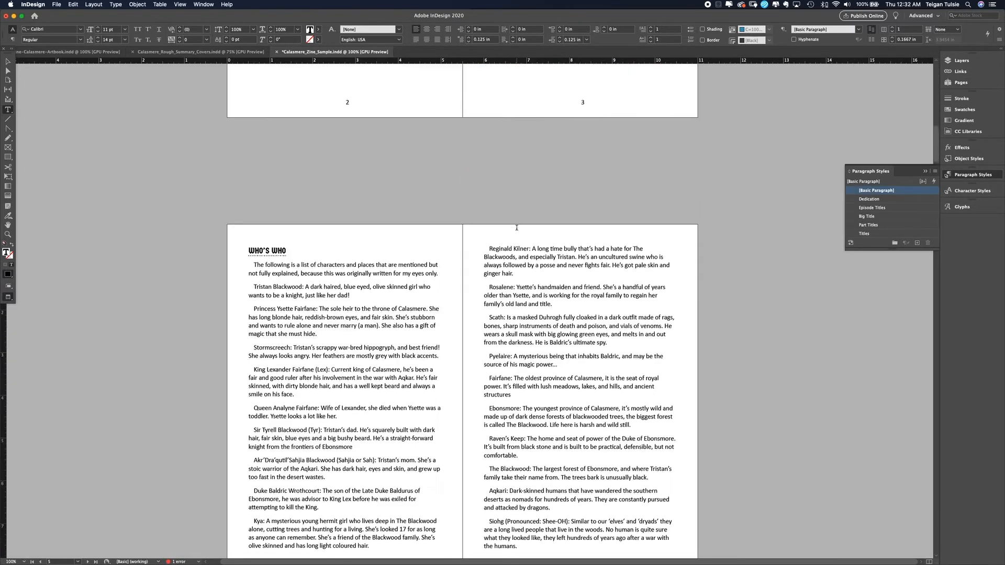
{"action": "scroll", "coordinate": [233, 214], "scroll_direction": "down", "scroll_amount": 2}
{"action": "left_click_drag", "start_coordinate": [304, 212], "coordinate": [233, 214]}
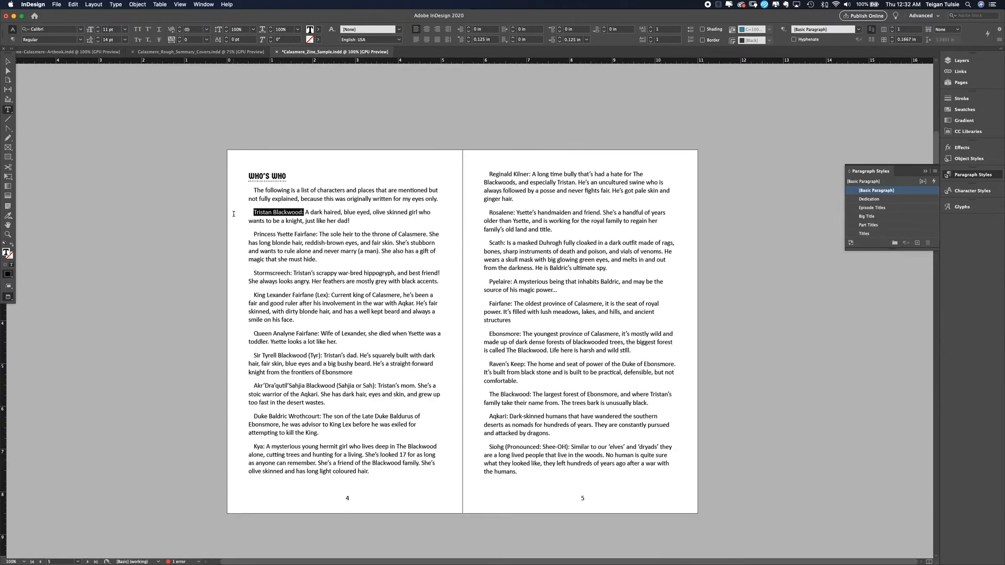
{"action": "left_click", "coordinate": [80, 28]}
{"action": "left_click", "coordinate": [47, 55]}
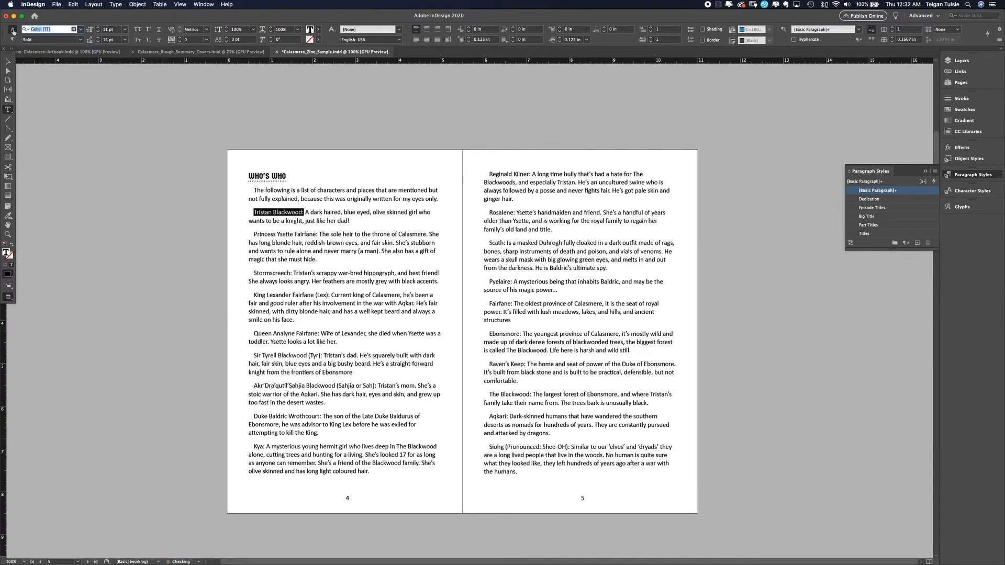
{"action": "type", "text": "germ"}
{"action": "left_click", "coordinate": [40, 68]}
{"action": "left_click", "coordinate": [313, 234]}
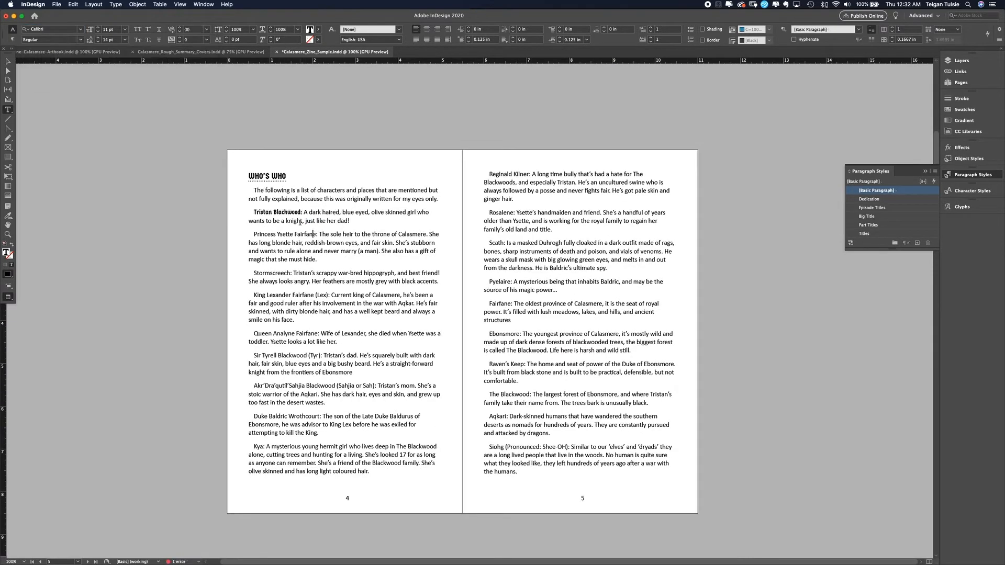
Step: Underline the character name "Tristan Blackwood:" in the WHO'S WHO list on page 4
{"action": "left_click_drag", "start_coordinate": [287, 211], "coordinate": [233, 215]}
{"action": "left_click", "coordinate": [159, 29]}
{"action": "left_click", "coordinate": [325, 245]}
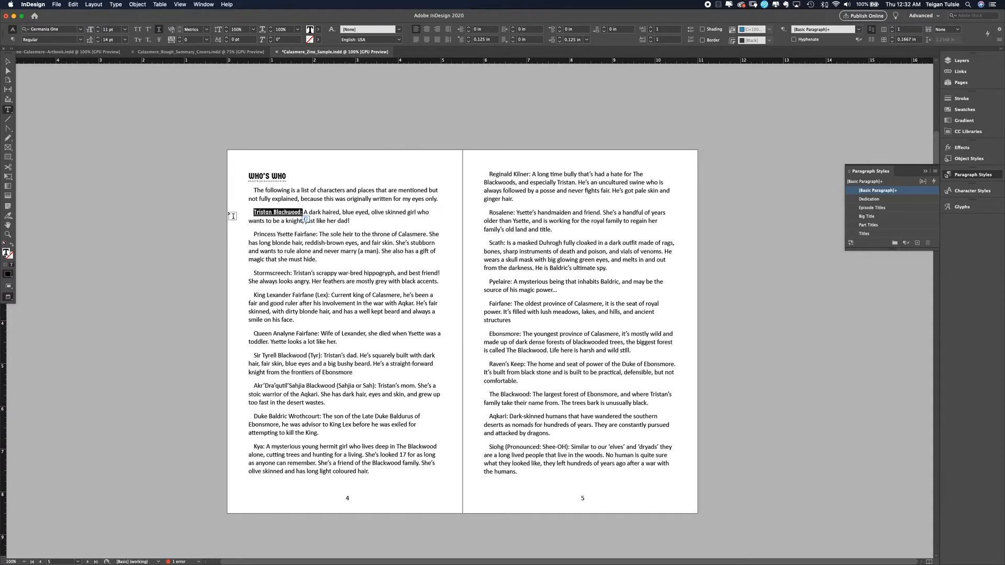
{"action": "right_click", "coordinate": [266, 215]}
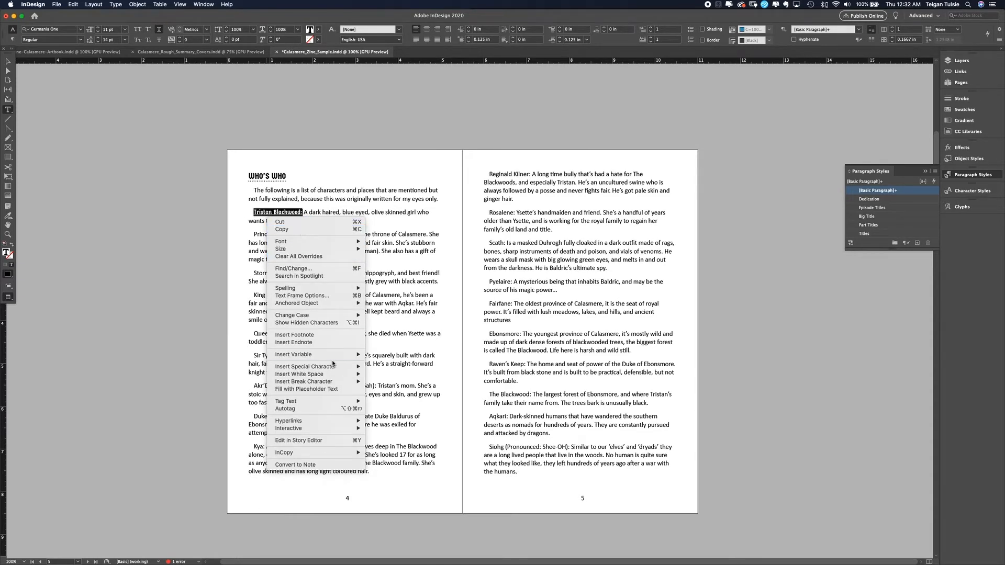
{"action": "left_click", "coordinate": [417, 366]}
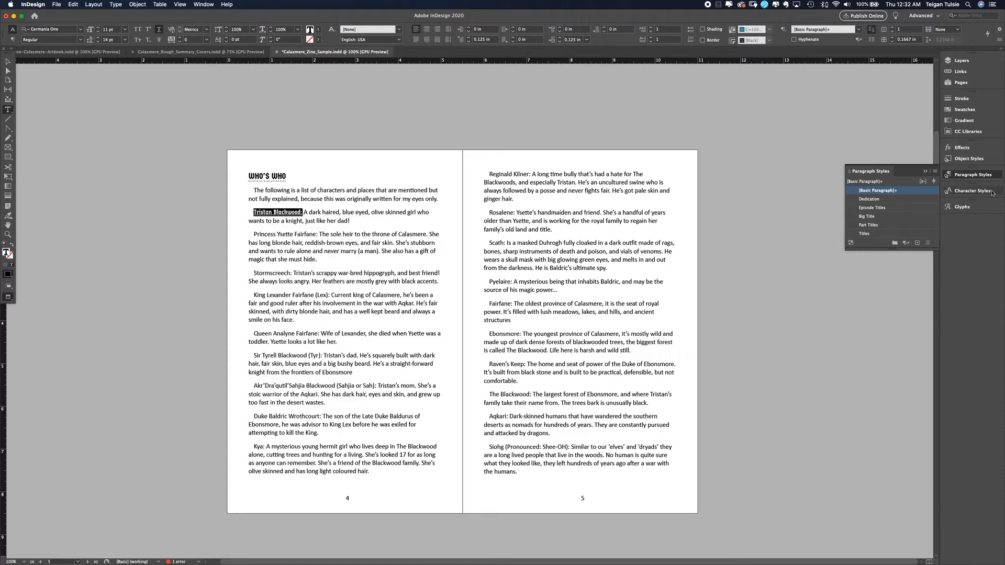
Step: Create a character style from the formatted "Tristan Blackwood:" text, accepting its basic character formats of Germania One with underline
{"action": "left_click", "coordinate": [972, 191]}
{"action": "left_click", "coordinate": [917, 258]}
{"action": "double_click", "coordinate": [875, 215]}
{"action": "left_click", "coordinate": [401, 187]}
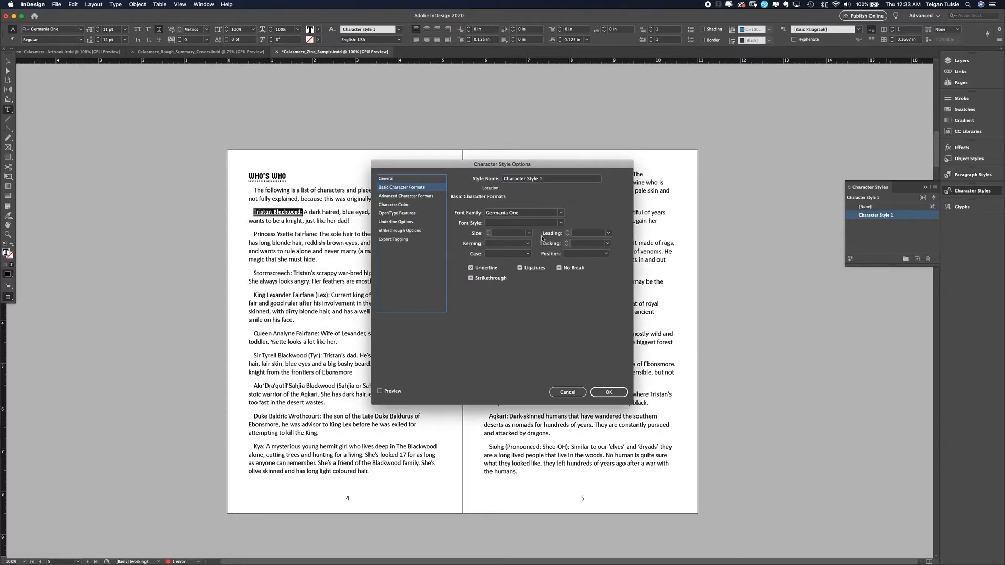
{"action": "key", "text": "Return"}
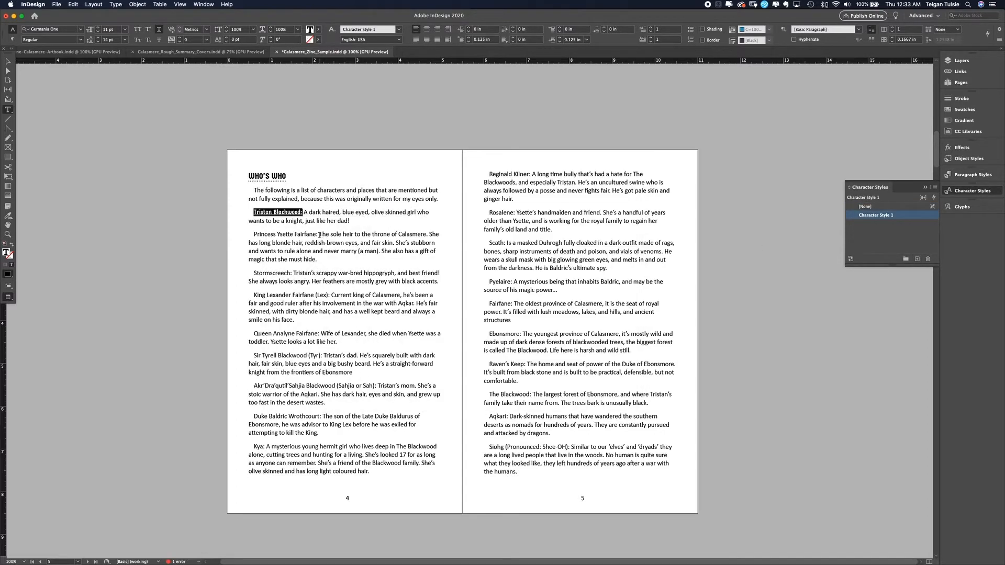
Step: Apply Character Style 1 to the names Princess Ysette Fairfane, Stormscreech, King Lexander Fairfane (Lex) and Queen Analyne Fairfane on page 4
{"action": "left_click_drag", "start_coordinate": [320, 235], "coordinate": [254, 234]}
{"action": "left_click", "coordinate": [875, 215]}
{"action": "left_click_drag", "start_coordinate": [291, 272], "coordinate": [254, 273]}
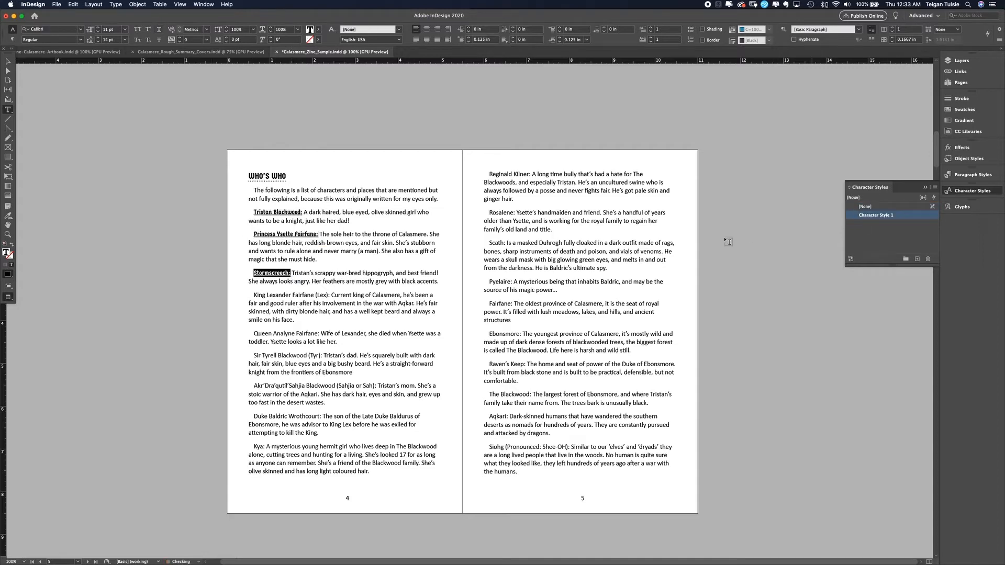
{"action": "left_click_drag", "start_coordinate": [329, 296], "coordinate": [254, 295]}
{"action": "left_click", "coordinate": [876, 215]}
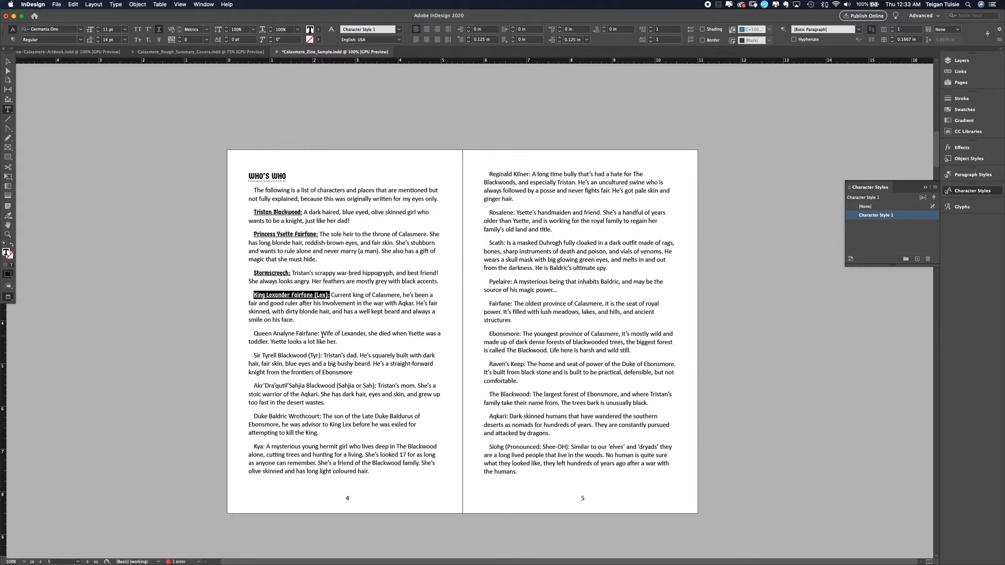
{"action": "left_click_drag", "start_coordinate": [319, 333], "coordinate": [254, 333]}
{"action": "left_click", "coordinate": [875, 216]}
Step: Apply Character Style 1 to the remaining page 4 names, from Sir Tyrell Blackwood (Tyr) through Kya
{"action": "left_click_drag", "start_coordinate": [323, 356], "coordinate": [254, 355]}
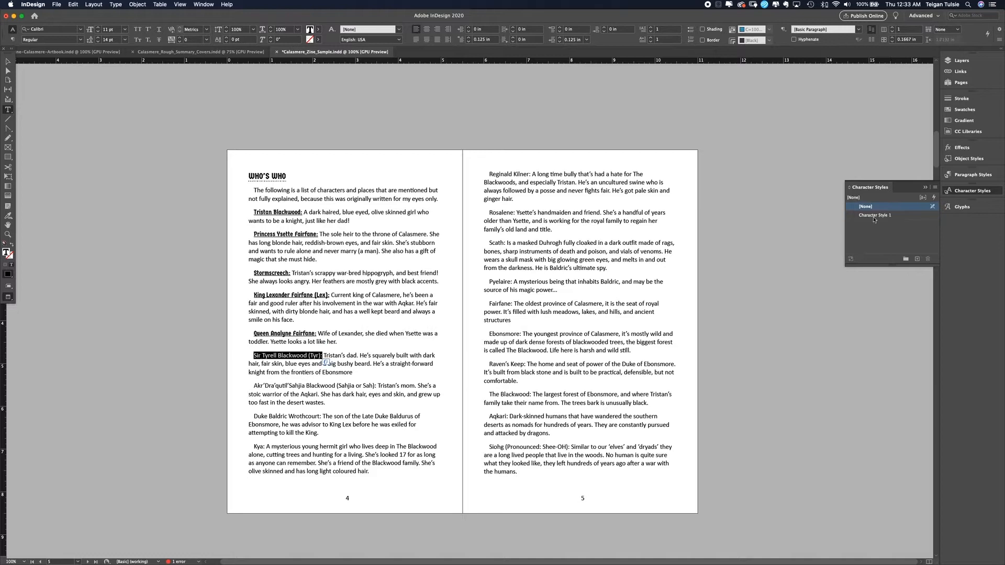
{"action": "left_click", "coordinate": [875, 215]}
{"action": "left_click_drag", "start_coordinate": [376, 386], "coordinate": [253, 386]}
{"action": "left_click", "coordinate": [876, 216]}
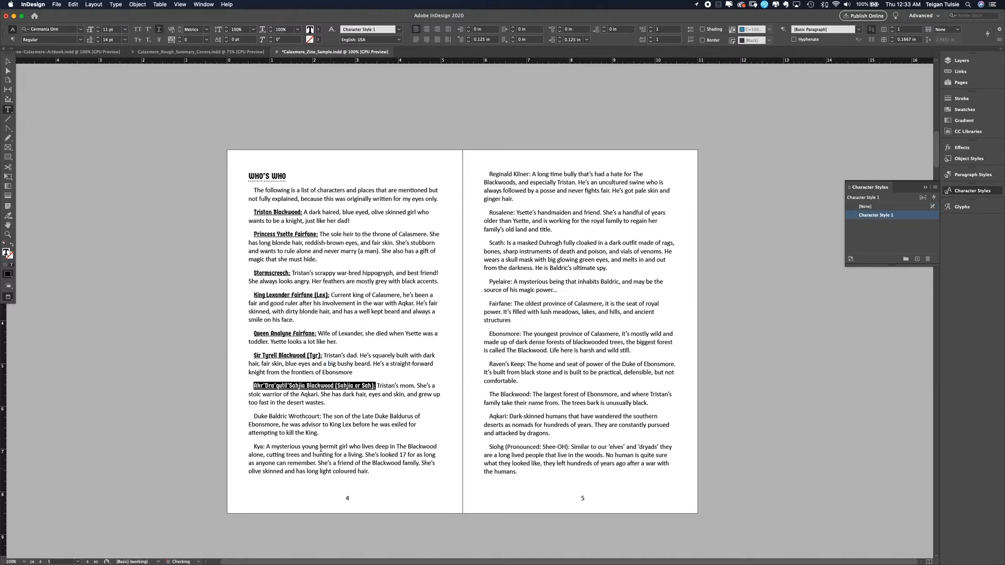
{"action": "left_click_drag", "start_coordinate": [318, 416], "coordinate": [254, 446]}
{"action": "left_click", "coordinate": [875, 215]}
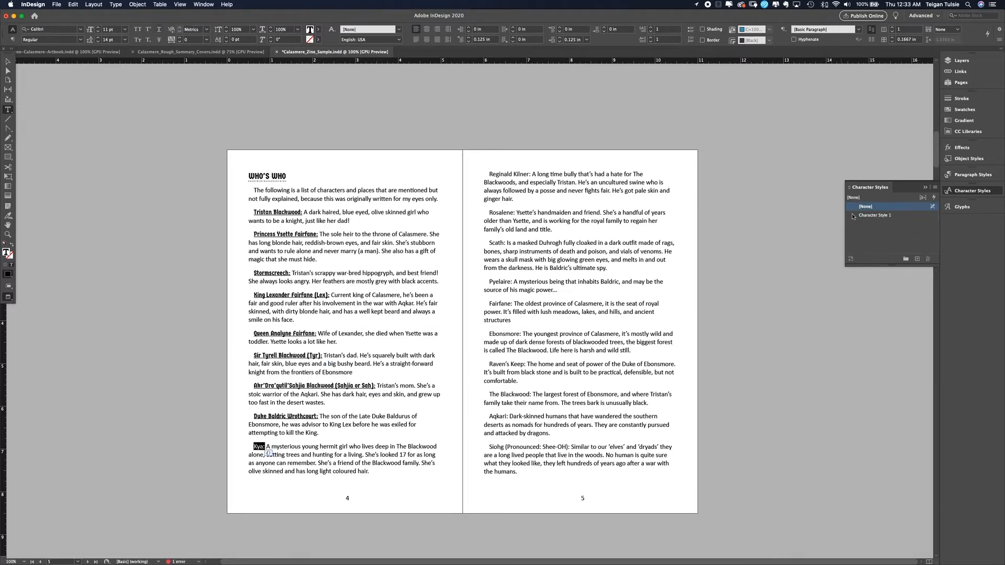
{"action": "left_click", "coordinate": [876, 215]}
Step: Apply Character Style 1 to Reginald Kilner, Rosalene and Scath on page 5, fixing the spacing after "Rosalene:"
{"action": "left_click_drag", "start_coordinate": [530, 173], "coordinate": [489, 174]}
{"action": "left_click", "coordinate": [875, 215]}
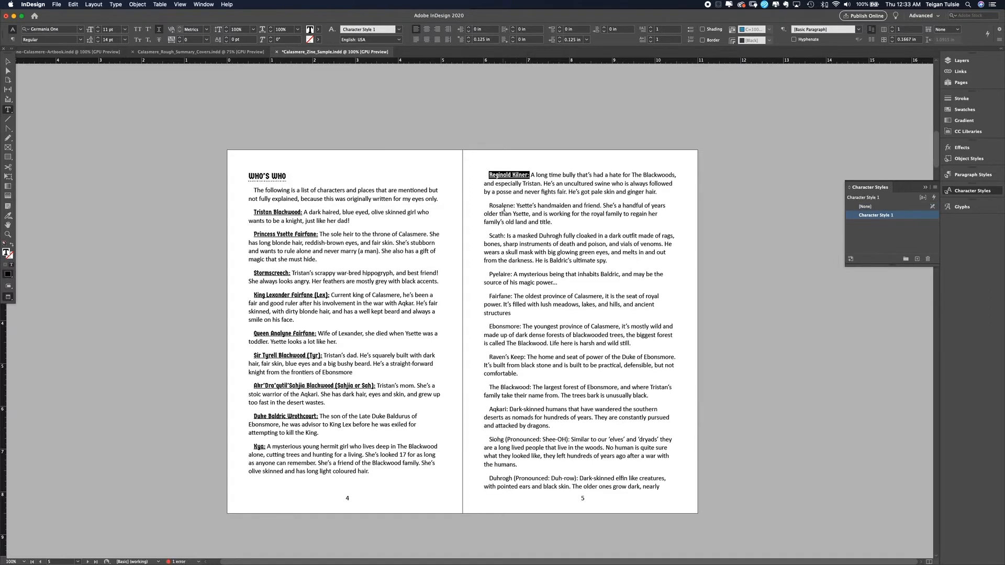
{"action": "left_click_drag", "start_coordinate": [516, 206], "coordinate": [467, 208]}
{"action": "left_click", "coordinate": [875, 215]}
{"action": "left_click", "coordinate": [517, 206]}
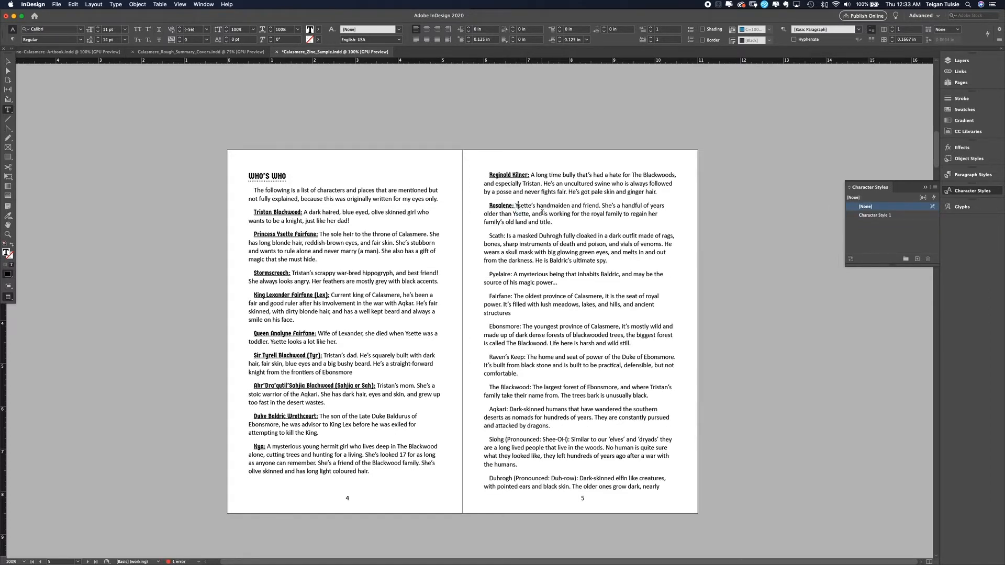
{"action": "key", "text": "BackSpace"}
{"action": "left_click_drag", "start_coordinate": [506, 236], "coordinate": [487, 237]}
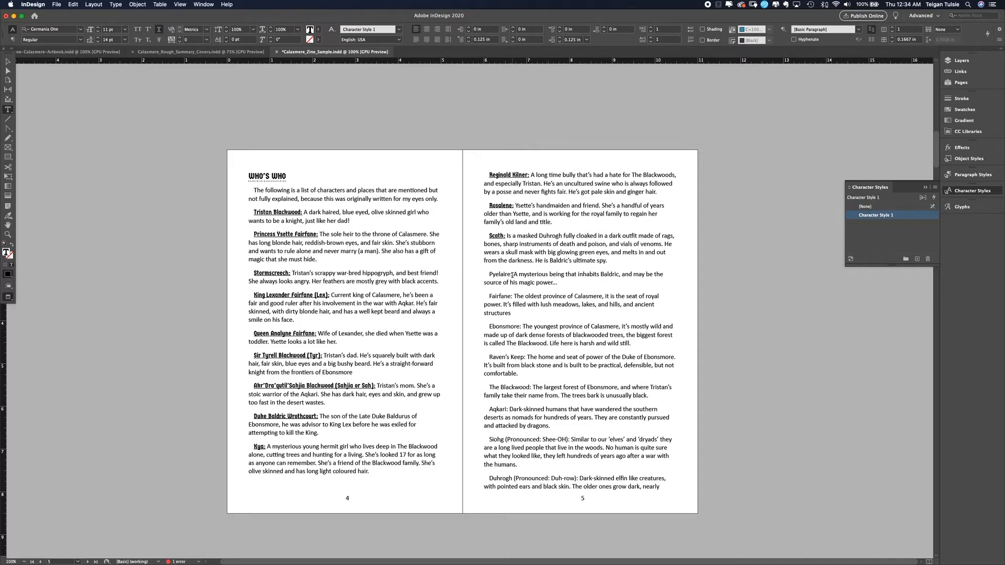
{"action": "left_click", "coordinate": [876, 215]}
Step: Apply Character Style 1 to the entry names Pyelaire, Fairfane, Ebonsmore, Raven's Keep and The Blackwood on page 5
{"action": "left_click_drag", "start_coordinate": [513, 274], "coordinate": [489, 297]}
{"action": "left_click", "coordinate": [893, 217]}
{"action": "left_click_drag", "start_coordinate": [521, 327], "coordinate": [488, 326]}
{"action": "left_click", "coordinate": [876, 215]}
{"action": "left_click_drag", "start_coordinate": [526, 357], "coordinate": [488, 357]}
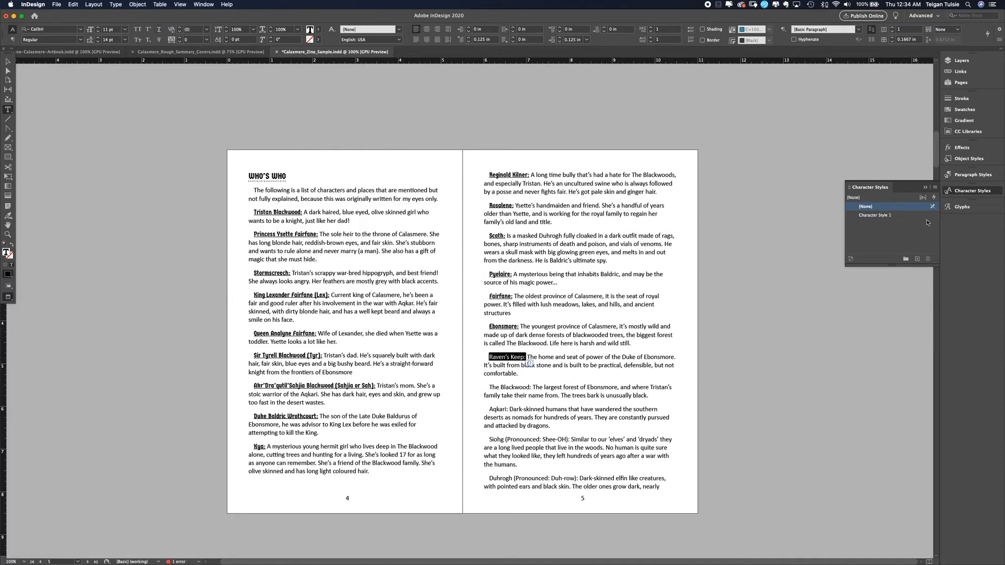
{"action": "left_click", "coordinate": [876, 215]}
{"action": "left_click_drag", "start_coordinate": [529, 387], "coordinate": [489, 409]}
{"action": "left_click", "coordinate": [876, 215]}
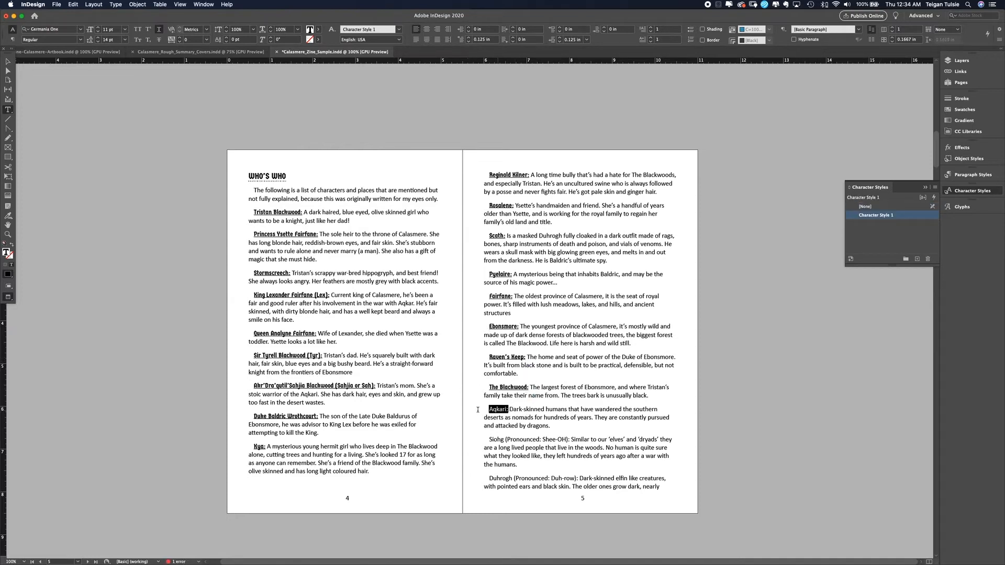
Step: Apply Character Style 1 to the entry names Aqkari, Siohg (Pronounced: Shee-OH) and Duhrogh (Pronounced: Duh-row) on page 5
{"action": "left_click", "coordinate": [876, 215]}
{"action": "left_click_drag", "start_coordinate": [570, 439], "coordinate": [488, 439]}
{"action": "left_click", "coordinate": [875, 215]}
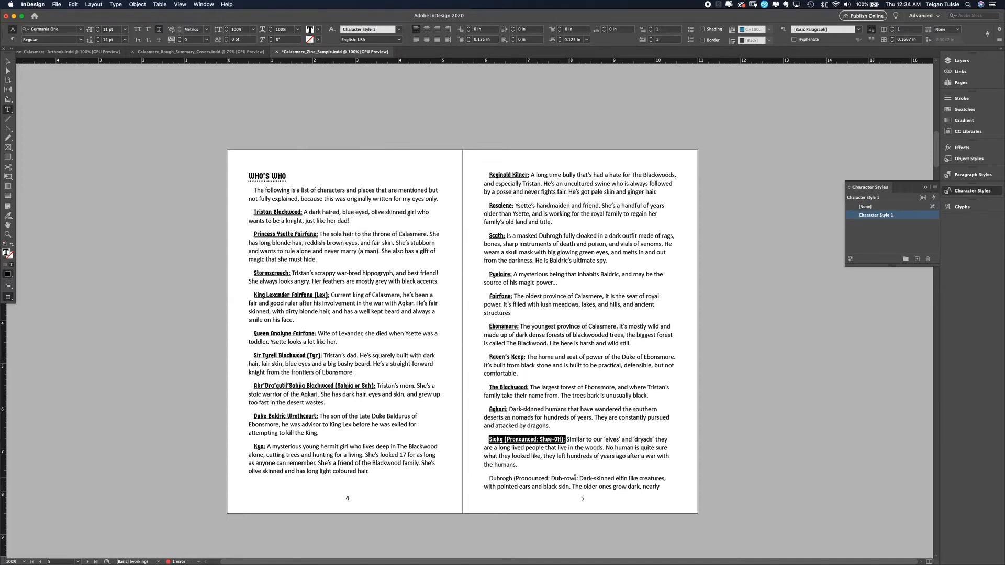
{"action": "left_click_drag", "start_coordinate": [578, 478], "coordinate": [461, 479]}
{"action": "left_click", "coordinate": [579, 478]}
{"action": "left_click_drag", "start_coordinate": [578, 478], "coordinate": [489, 478]}
{"action": "left_click", "coordinate": [875, 216]}
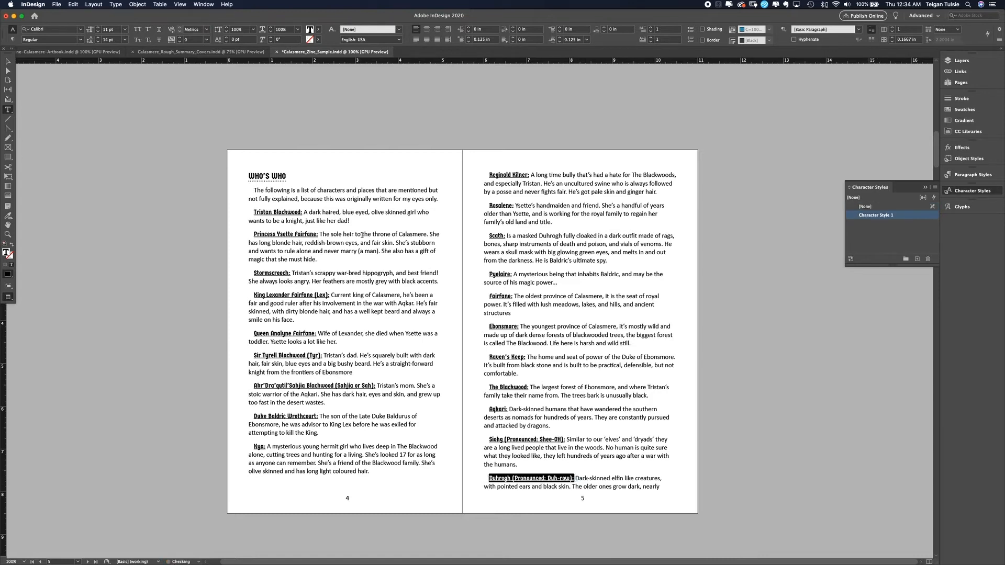
Step: Remove the first-line indent from all the WHO'S WHO text by setting it to 0 in
{"action": "key", "text": "super+a"}
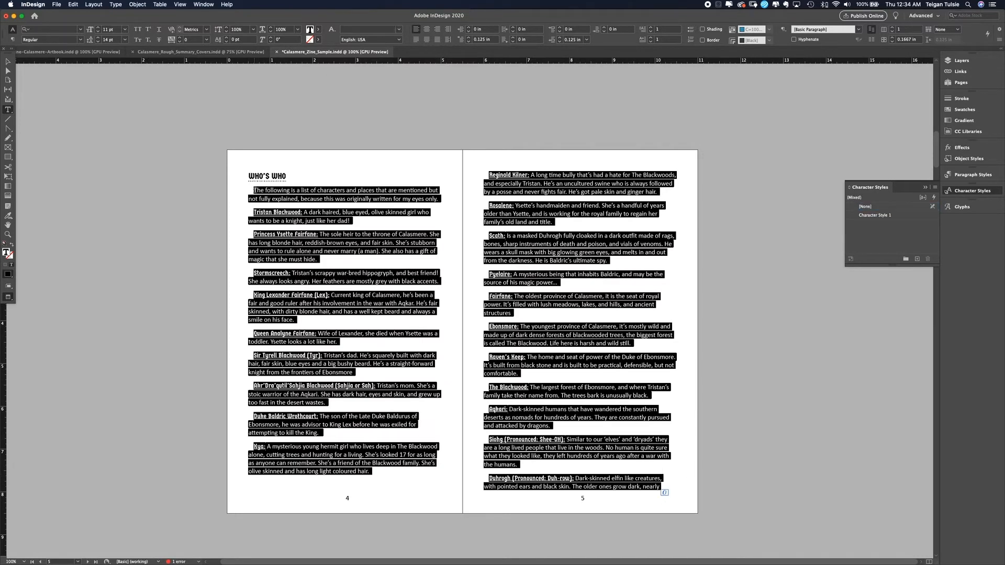
{"action": "left_click", "coordinate": [251, 190]}
{"action": "key", "text": "super+a"}
{"action": "left_click", "coordinate": [468, 41]}
{"action": "left_click", "coordinate": [568, 354]}
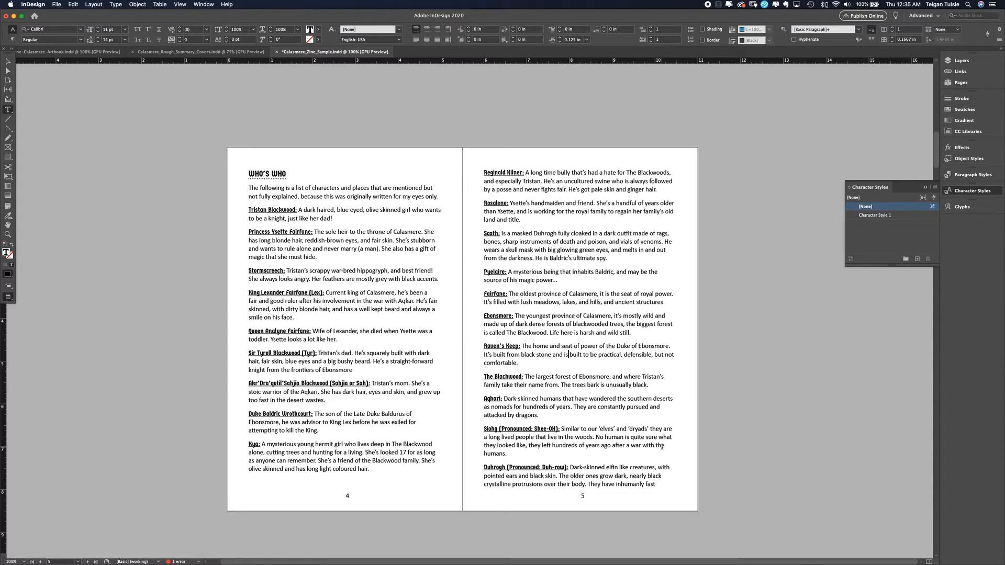
Step: Replace the end of the Princess Ysette Fairfane description, after "wants to rule alone", with "with a king!"
{"action": "left_click_drag", "start_coordinate": [378, 249], "coordinate": [286, 257]}
{"action": "type", "text": "with a king!"}
{"action": "key", "text": "BackSpace"}
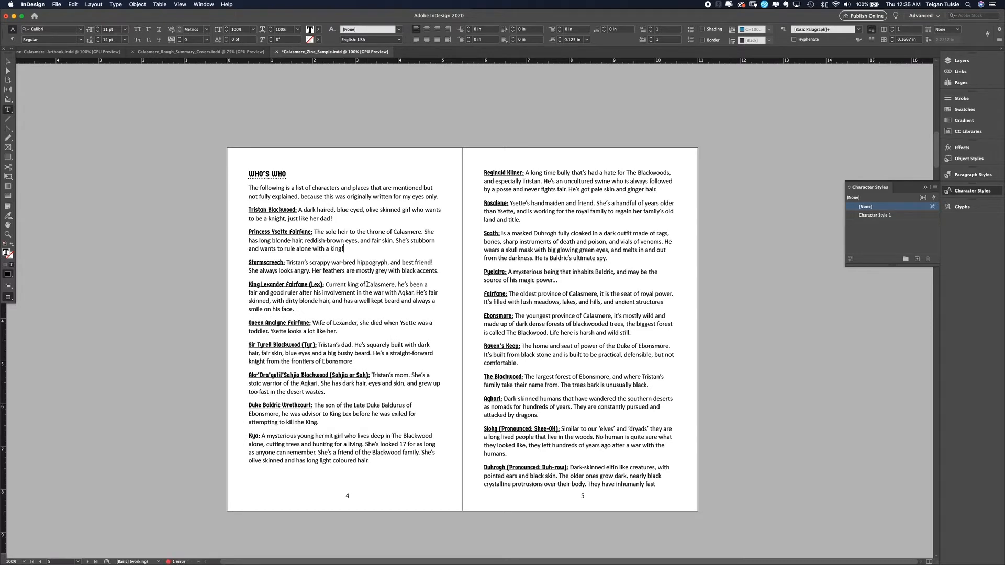
Step: Change "Current" to "True" in the King Lexander Fairfane description and delete the clause about his rule and the war with Aqkar
{"action": "left_click_drag", "start_coordinate": [348, 285], "coordinate": [325, 284]}
{"action": "type", "text": "True"}
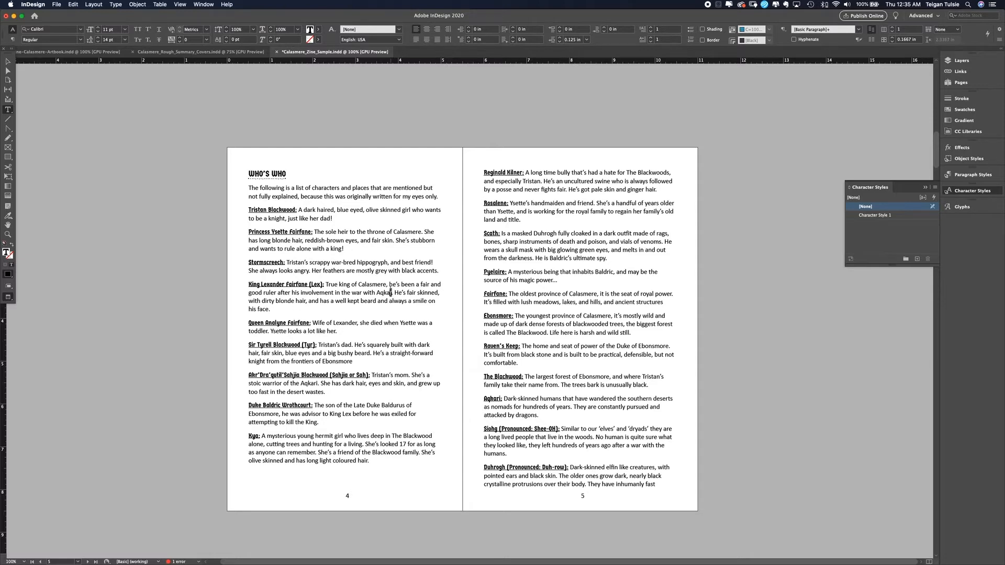
{"action": "left_click_drag", "start_coordinate": [390, 291], "coordinate": [387, 284]}
{"action": "key", "text": "BackSpace"}
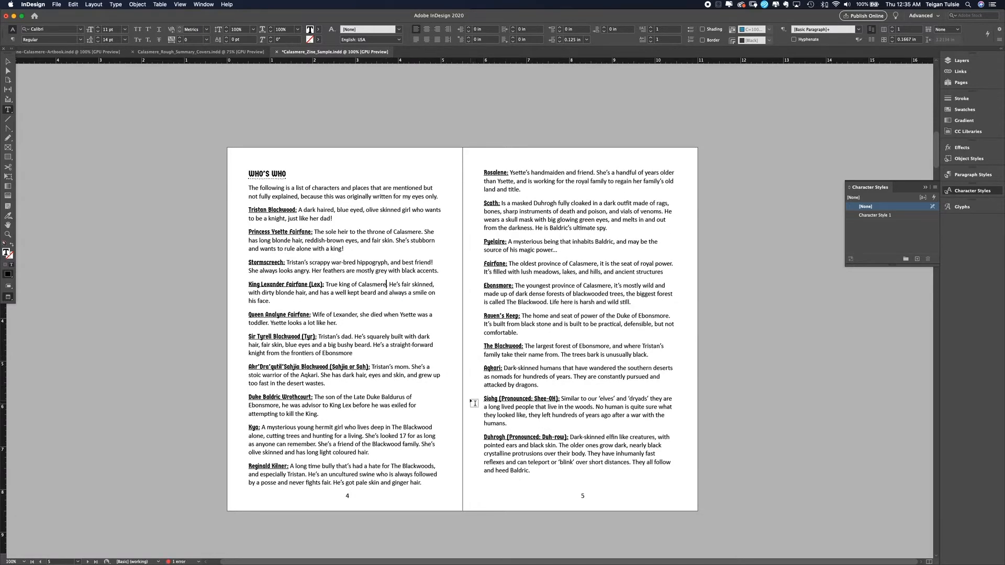
Step: Delete the blank page 6 before Episode 1, including the objects it contains
{"action": "scroll", "coordinate": [449, 387], "scroll_direction": "down", "scroll_amount": 10}
{"action": "key", "text": "Escape"}
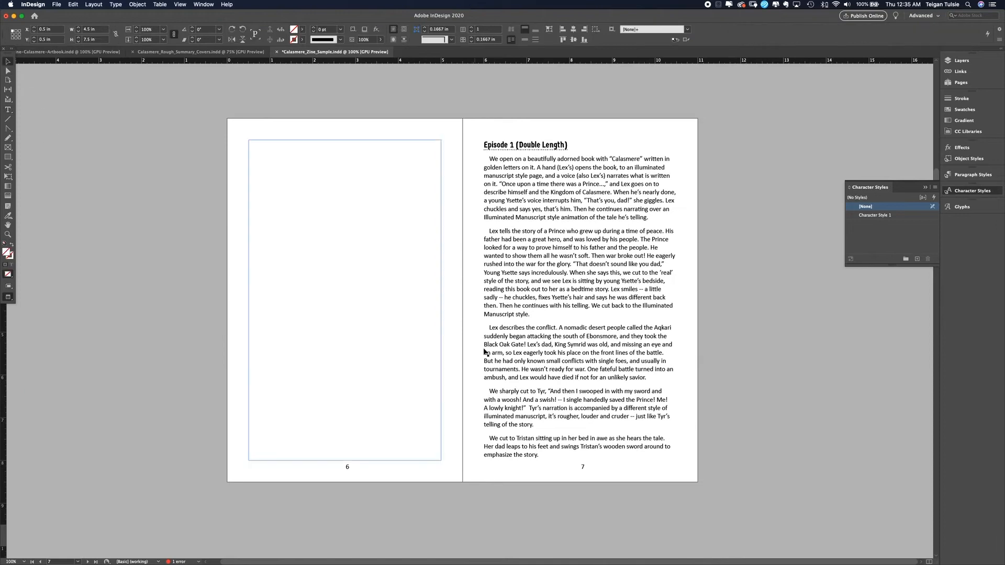
{"action": "scroll", "coordinate": [484, 351], "scroll_direction": "up", "scroll_amount": 4}
{"action": "left_click", "coordinate": [972, 191]}
{"action": "left_click", "coordinate": [961, 82]}
{"action": "left_click", "coordinate": [927, 301]}
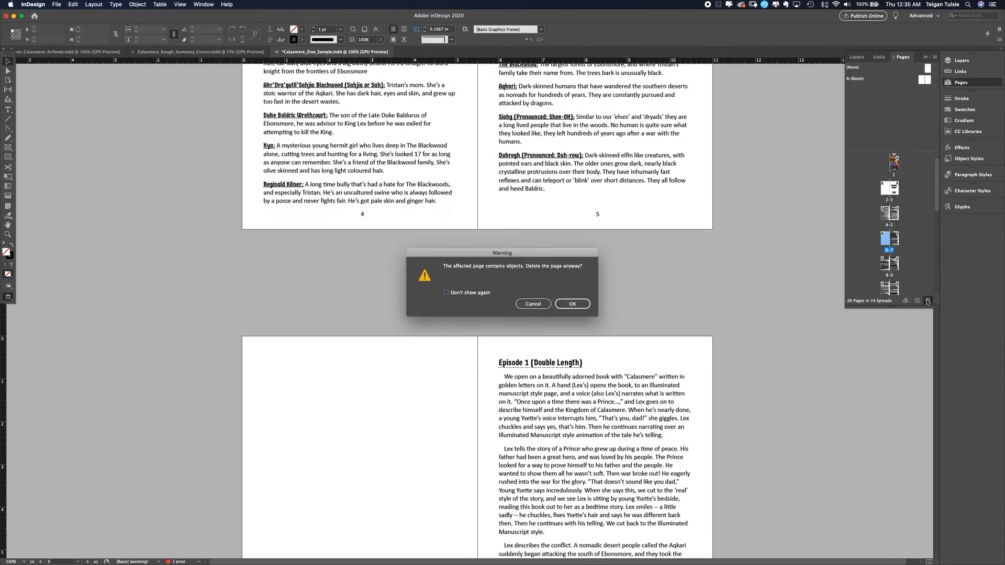
{"action": "left_click", "coordinate": [572, 303]}
Step: Move the blank last page ahead of the author photo so the photo and About the Author pages share a spread
{"action": "scroll", "coordinate": [592, 328], "scroll_direction": "up", "scroll_amount": 15}
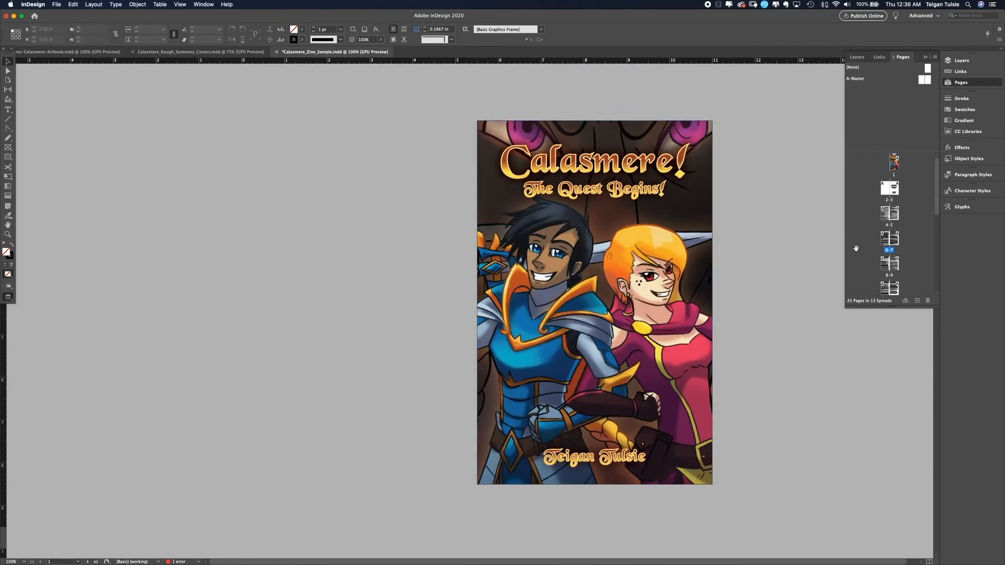
{"action": "scroll", "coordinate": [856, 248], "scroll_direction": "down", "scroll_amount": 10}
{"action": "double_click", "coordinate": [889, 276]}
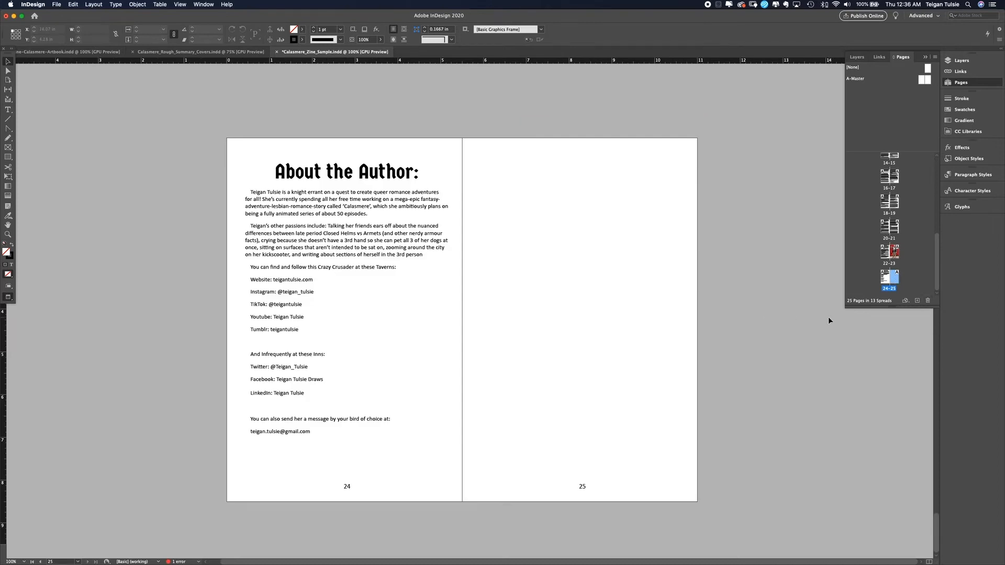
{"action": "double_click", "coordinate": [893, 252]}
{"action": "left_click_drag", "start_coordinate": [894, 276], "coordinate": [889, 252]}
{"action": "scroll", "coordinate": [708, 286], "scroll_direction": "up", "scroll_amount": 6}
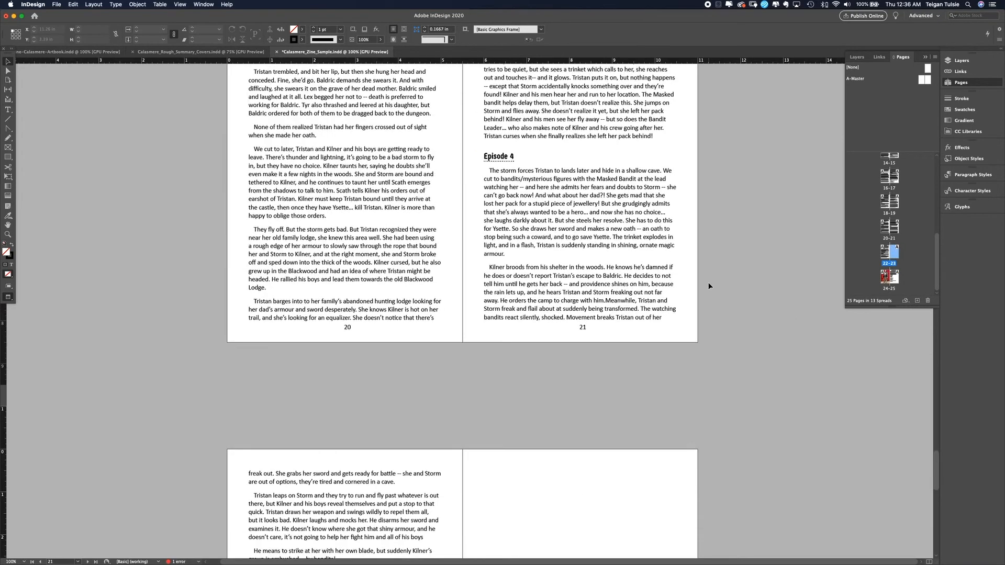
{"action": "scroll", "coordinate": [709, 285], "scroll_direction": "down", "scroll_amount": 15}
Step: Set the About the Author body text to 12 pt with 0 in of space after paragraphs
{"action": "key", "text": "t"}
{"action": "left_click_drag", "start_coordinate": [549, 432], "coordinate": [442, 191]}
{"action": "left_click", "coordinate": [98, 27]}
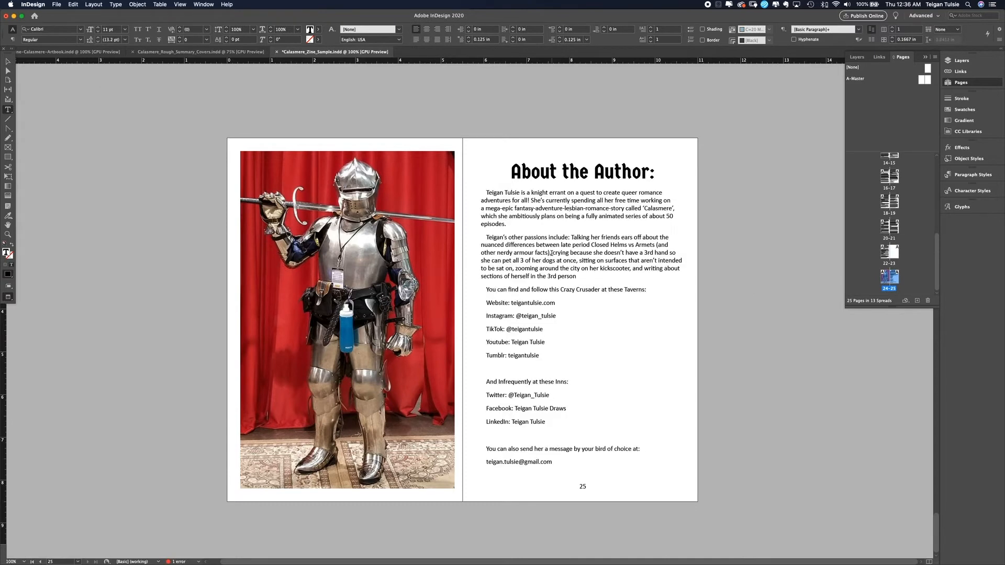
{"action": "left_click", "coordinate": [98, 27]}
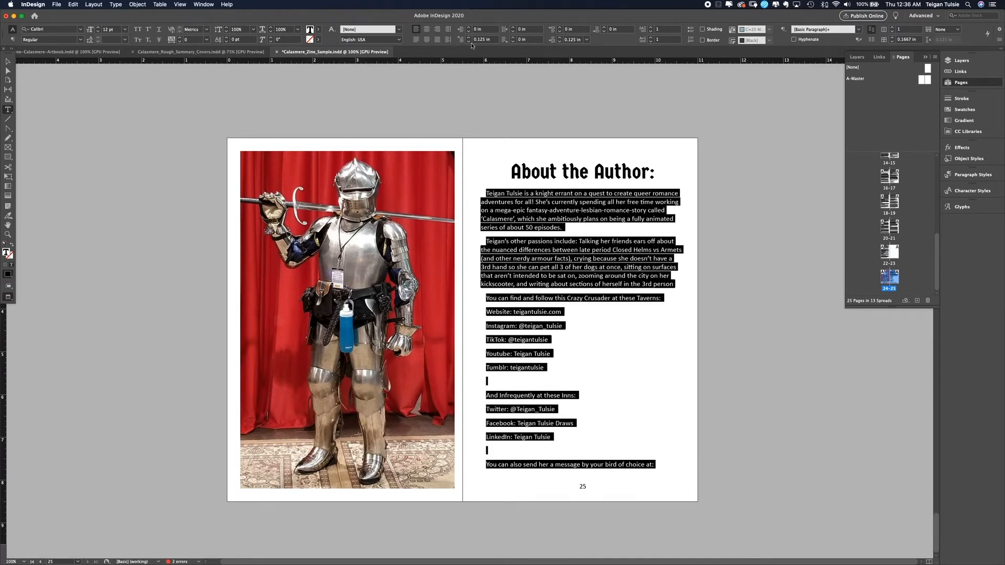
{"action": "left_click", "coordinate": [560, 41]}
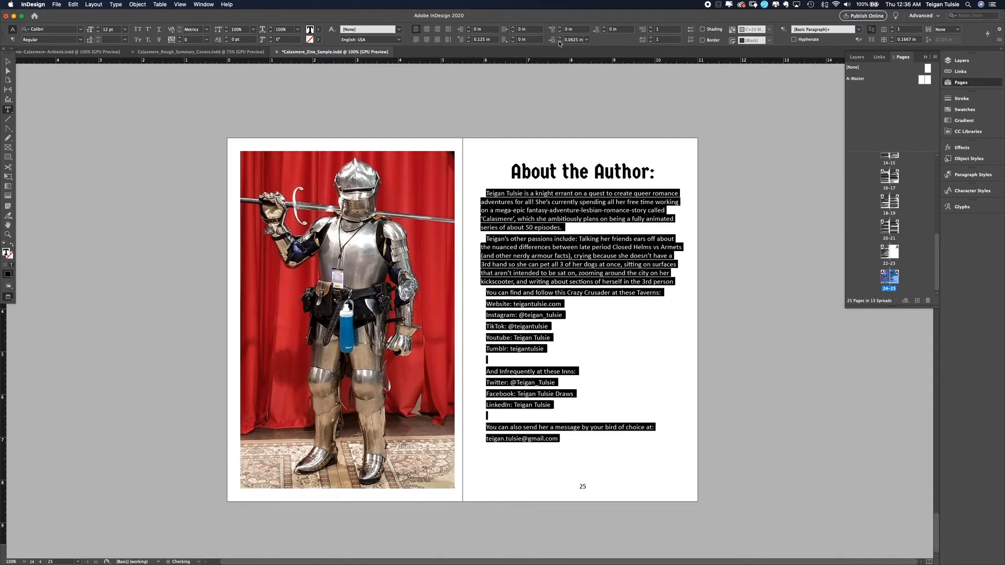
{"action": "left_click", "coordinate": [560, 41]}
Step: Insert blank lines after the first About the Author paragraph and after the "at these Taverns:" line
{"action": "left_click", "coordinate": [605, 390]}
{"action": "key", "text": "Return"}
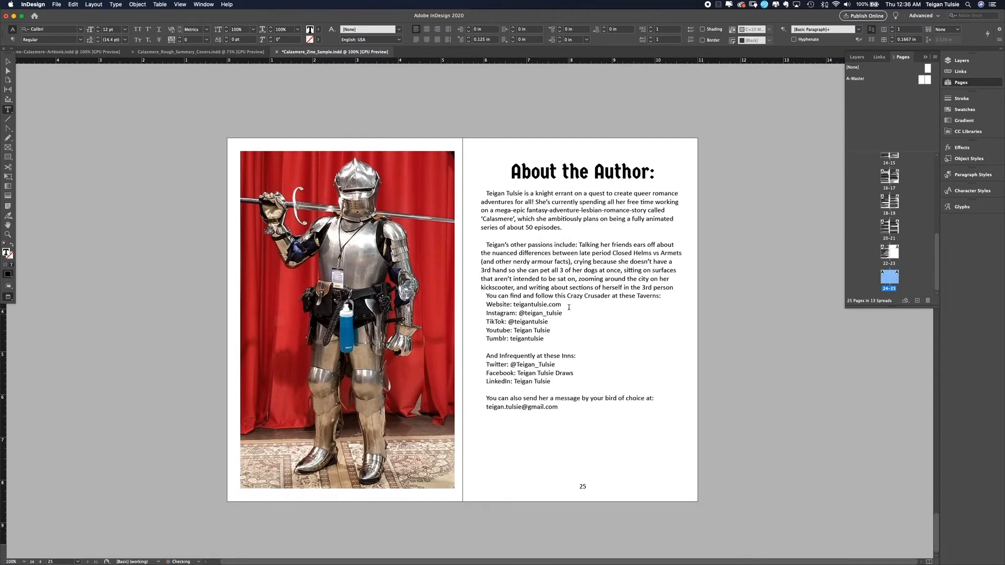
{"action": "left_click", "coordinate": [664, 297]}
{"action": "key", "text": "Return"}
Step: Set the leading of the entire About the Author body text to 17 pt
{"action": "key", "text": "cmd+a"}
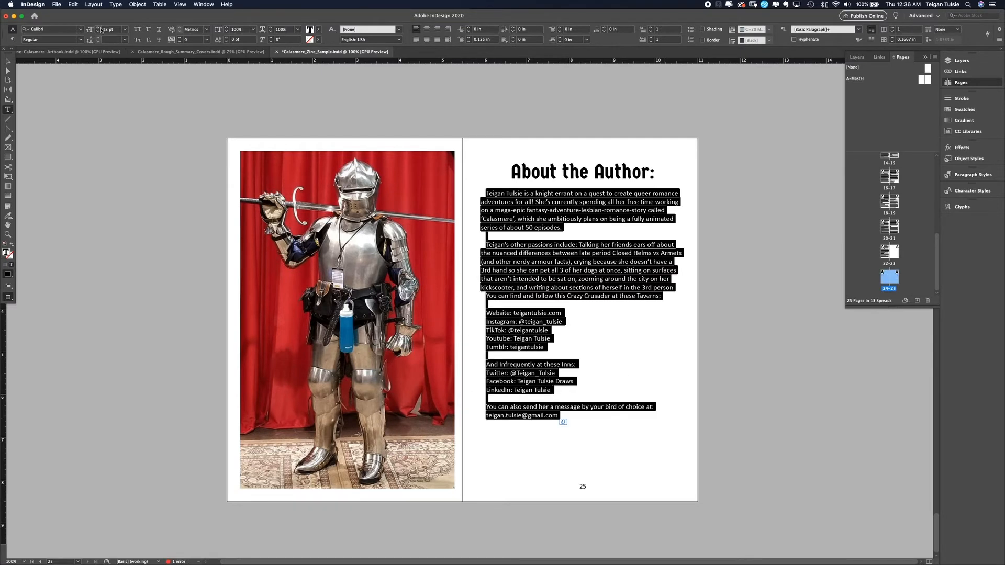
{"action": "left_click", "coordinate": [98, 27]}
{"action": "left_click", "coordinate": [98, 31]}
{"action": "left_click", "coordinate": [125, 39]}
{"action": "left_click", "coordinate": [115, 109]}
{"action": "left_click", "coordinate": [98, 38]}
{"action": "left_click", "coordinate": [98, 37]}
{"action": "left_click", "coordinate": [97, 37]}
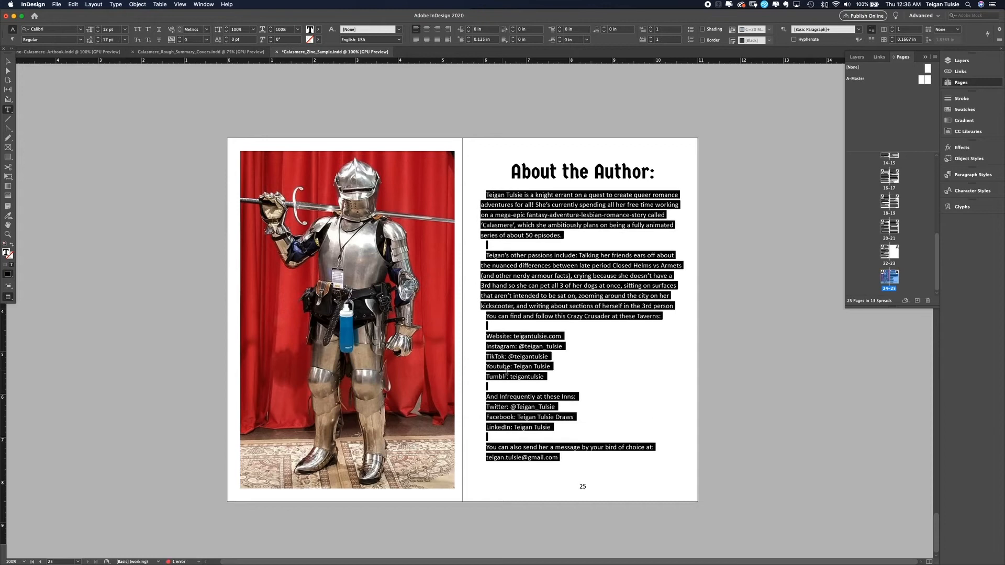
Step: Set the first-line indent of the entire About the Author body text to 0 in
{"action": "left_click", "coordinate": [661, 331]}
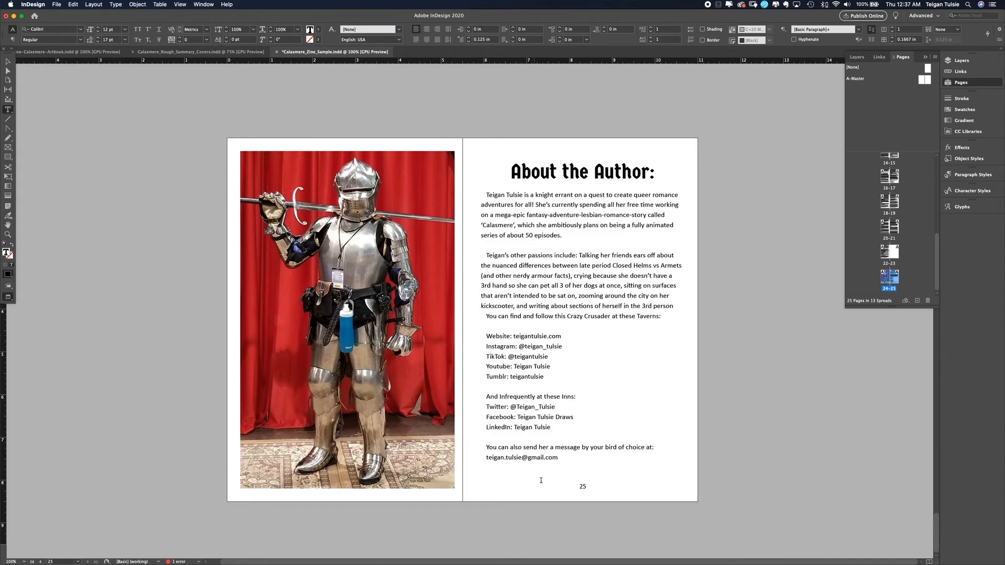
{"action": "key", "text": "cmd+a"}
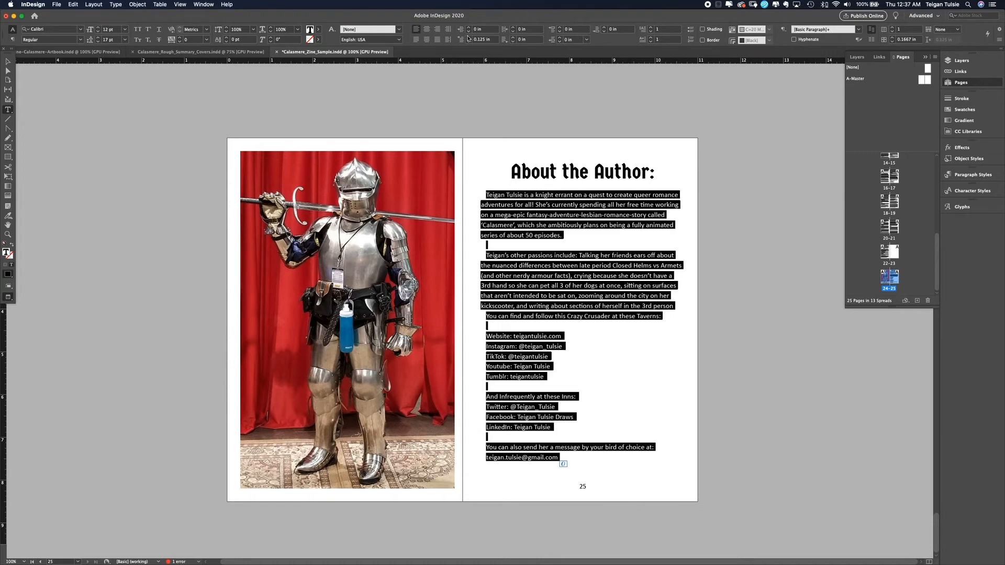
{"action": "left_click", "coordinate": [468, 41]}
Step: Search for a drop cap command for the opening letter of the About the Author text
{"action": "left_click", "coordinate": [481, 196]}
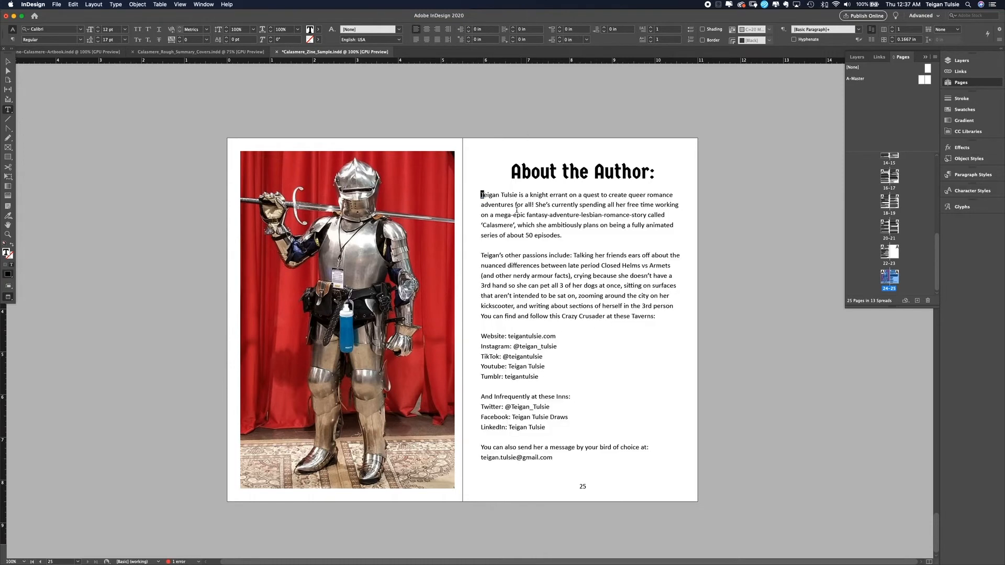
{"action": "right_click", "coordinate": [482, 196]}
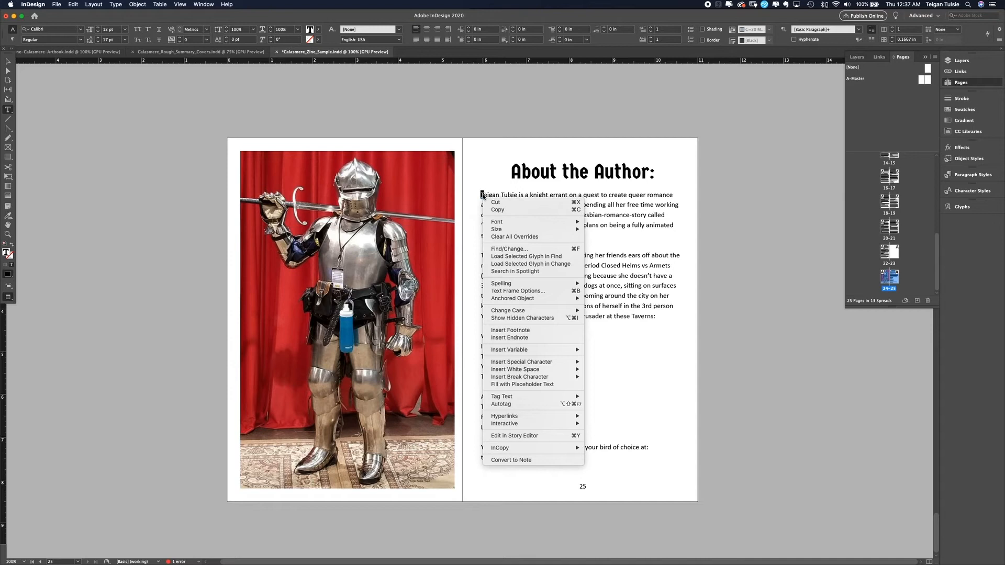
{"action": "mouse_move", "coordinate": [550, 362]}
{"action": "mouse_move", "coordinate": [636, 385]}
{"action": "key", "text": "super+shift+slash"}
{"action": "type", "text": "dropcap"}
{"action": "key", "text": "Left"}
{"action": "key", "text": "Left"}
{"action": "key", "text": "Left"}
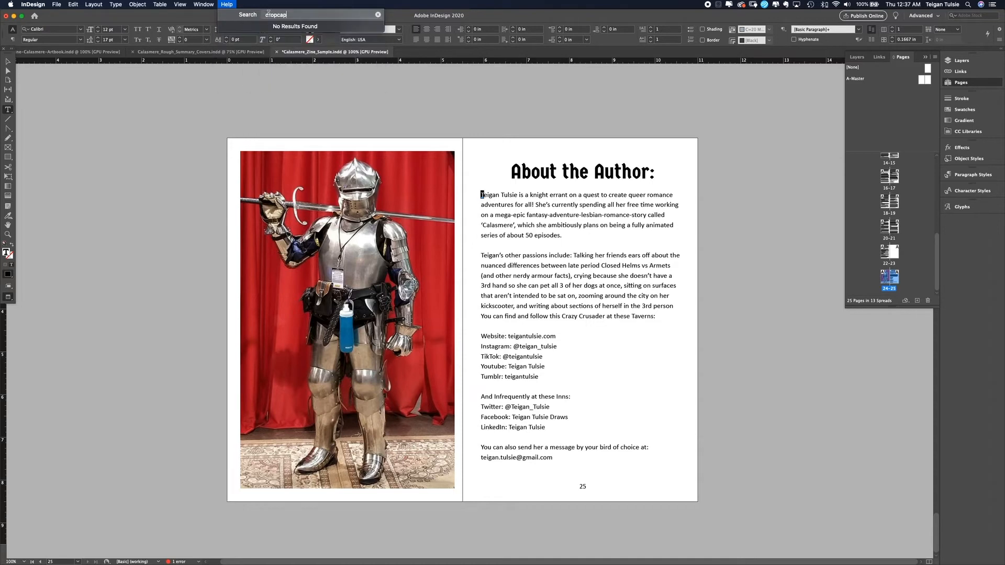
{"action": "key", "text": "Escape"}
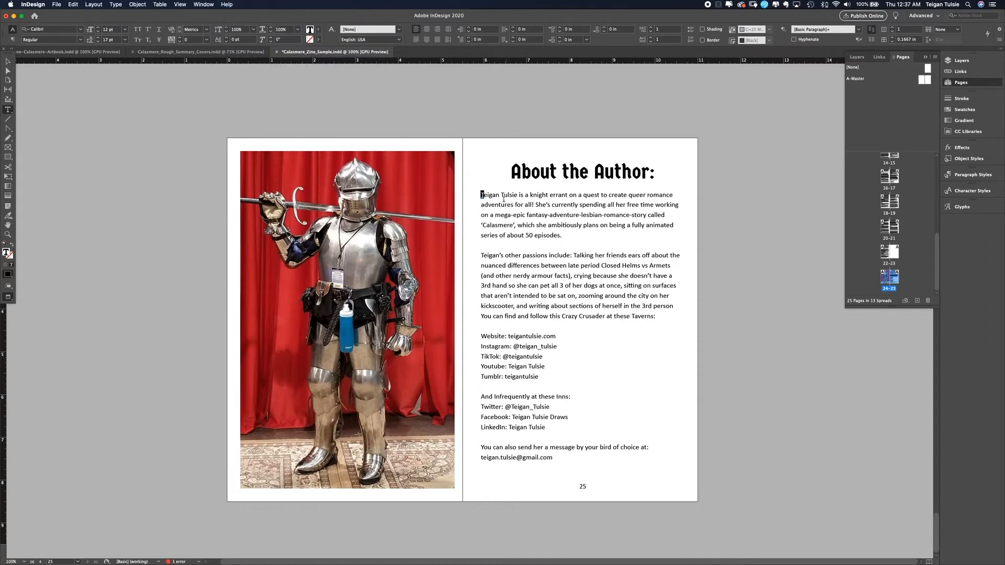
{"action": "left_click", "coordinate": [56, 4]}
{"action": "mouse_move", "coordinate": [87, 4]}
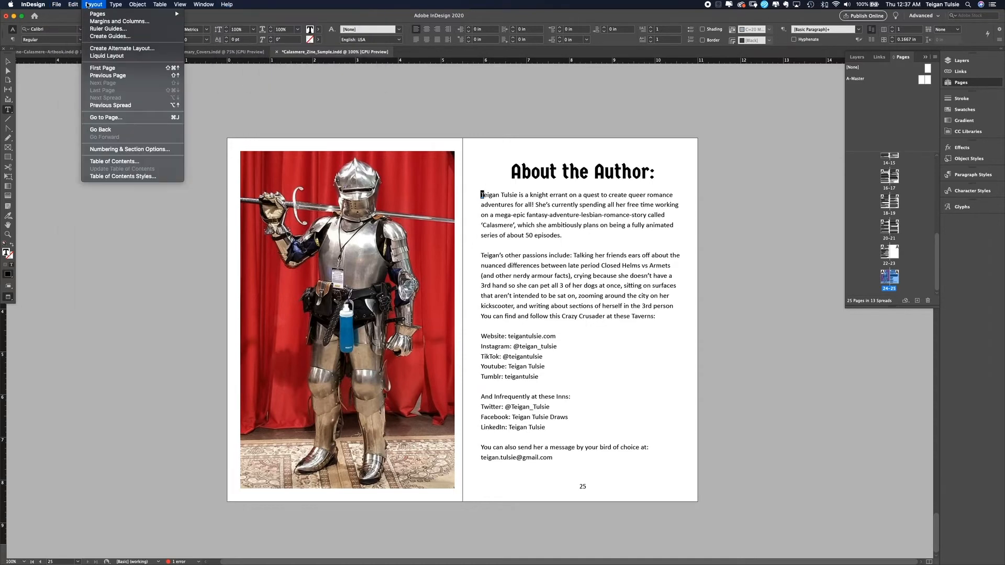
Step: Try a vertical scale of 200 in Character Style 2 on the opening letter of the About the Author text
{"action": "left_click", "coordinate": [972, 191]}
{"action": "left_click", "coordinate": [916, 259]}
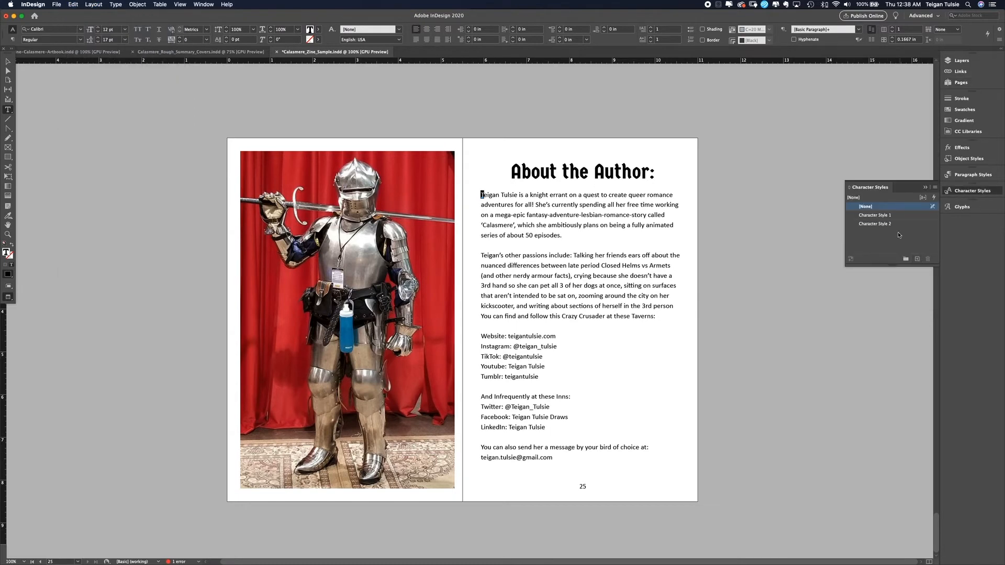
{"action": "double_click", "coordinate": [875, 223]}
{"action": "left_click", "coordinate": [384, 187]}
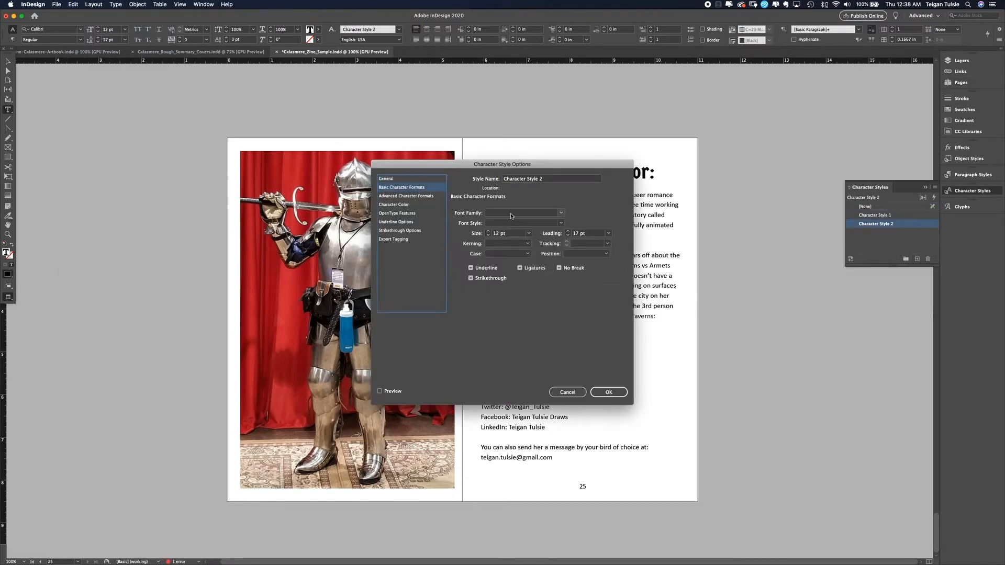
{"action": "left_click", "coordinate": [420, 196]}
{"action": "left_click_drag", "start_coordinate": [510, 168], "coordinate": [255, 199]}
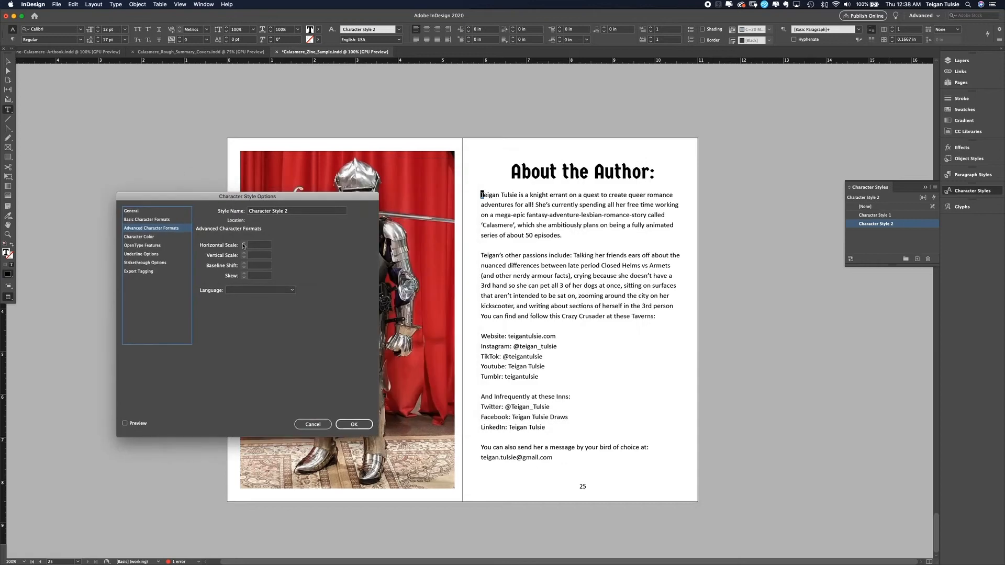
{"action": "left_click", "coordinate": [125, 423]}
{"action": "left_click", "coordinate": [267, 255]}
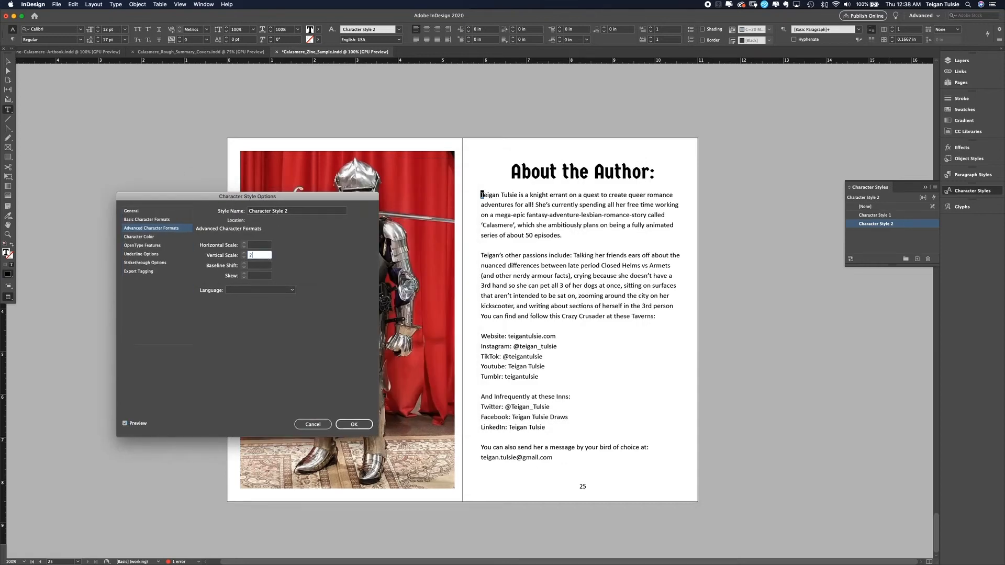
{"action": "type", "text": "2"}
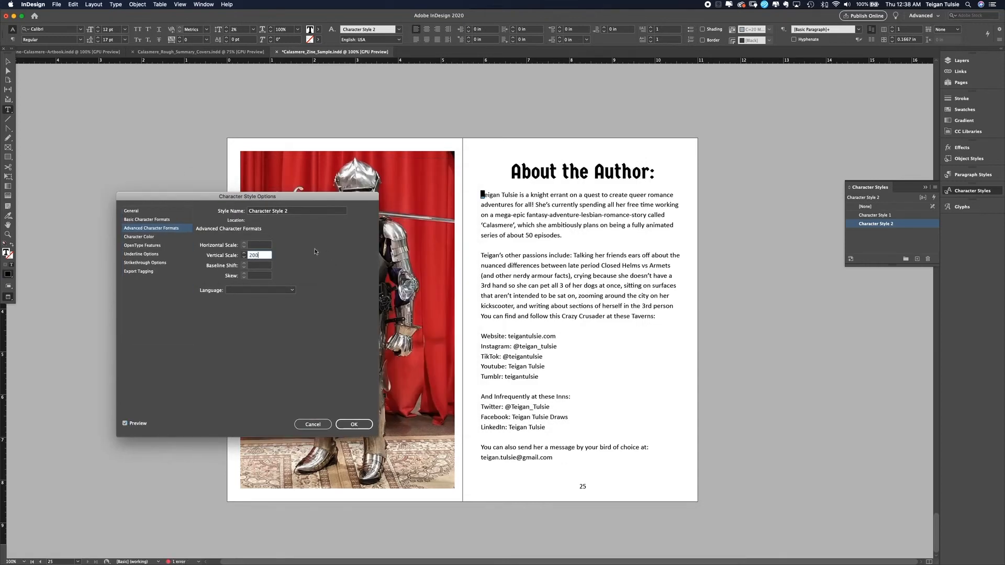
{"action": "left_click", "coordinate": [262, 290]}
{"action": "left_click", "coordinate": [356, 292]}
{"action": "left_click_drag", "start_coordinate": [266, 255], "coordinate": [233, 249]}
{"action": "key", "text": "BackSpace"}
Step: Check the OpenType, underline and export tagging options of Character Style 2, and cancel the style options
{"action": "left_click", "coordinate": [256, 274]}
{"action": "left_click", "coordinate": [147, 246]}
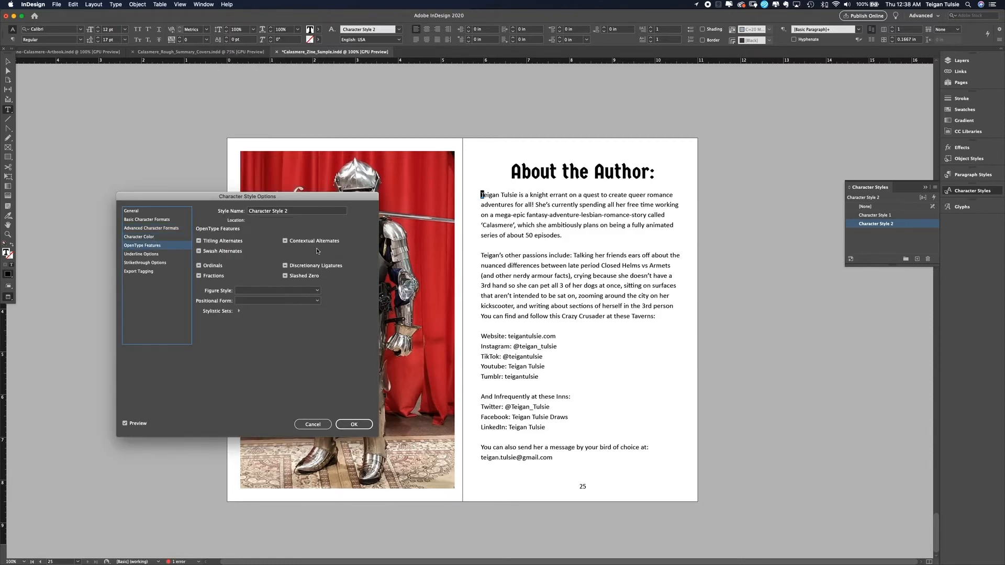
{"action": "left_click", "coordinate": [277, 290]}
{"action": "left_click", "coordinate": [268, 301]}
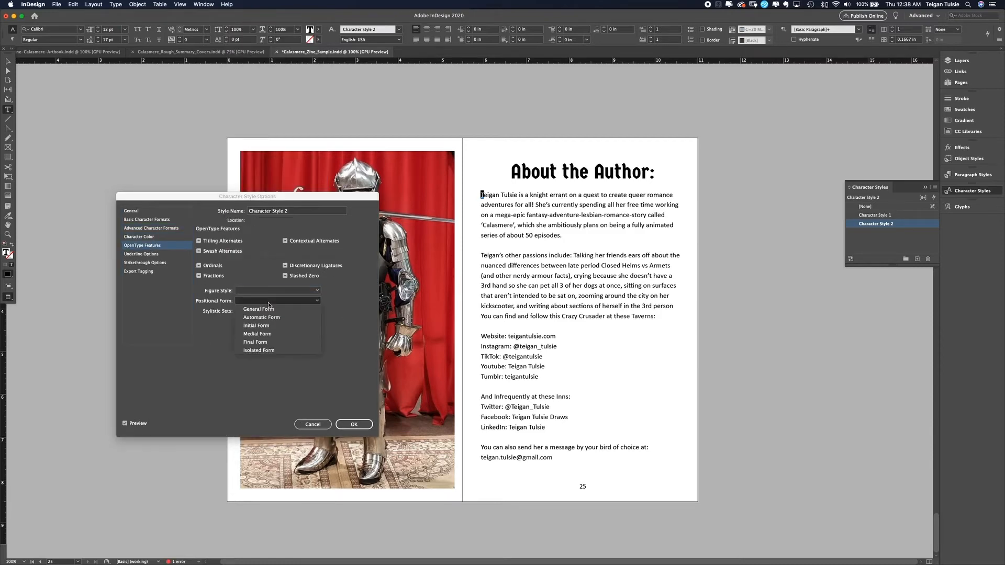
{"action": "left_click", "coordinate": [269, 304]}
{"action": "left_click", "coordinate": [141, 254]}
{"action": "left_click", "coordinate": [139, 271]}
{"action": "left_click", "coordinate": [313, 425]}
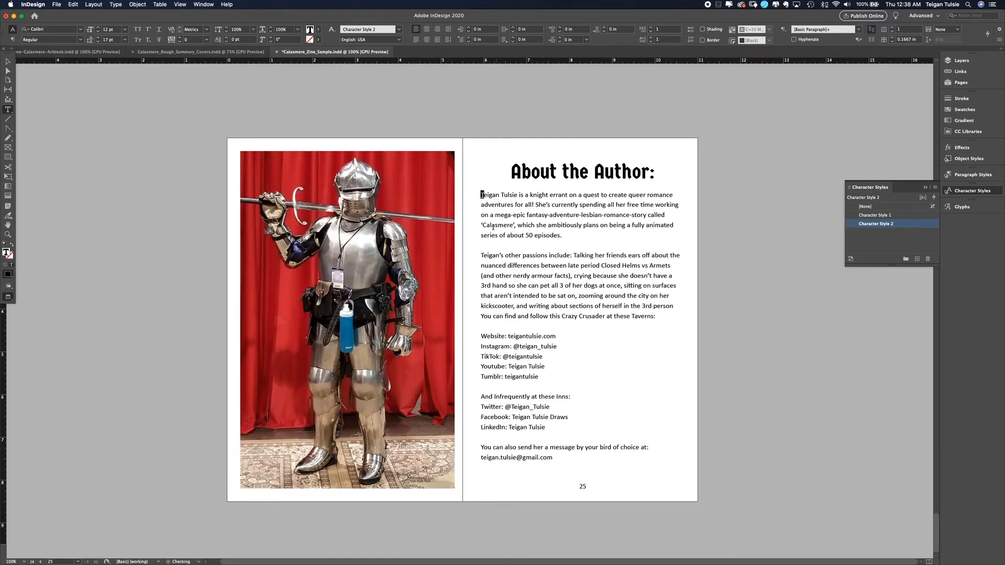
{"action": "right_click", "coordinate": [482, 197]}
{"action": "mouse_move", "coordinate": [497, 231]}
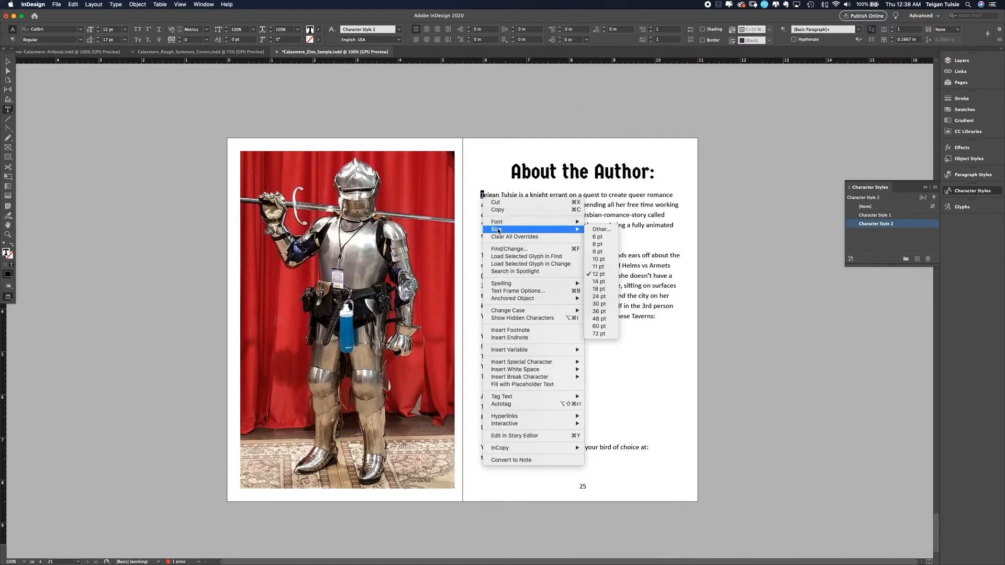
{"action": "mouse_move", "coordinate": [526, 298]}
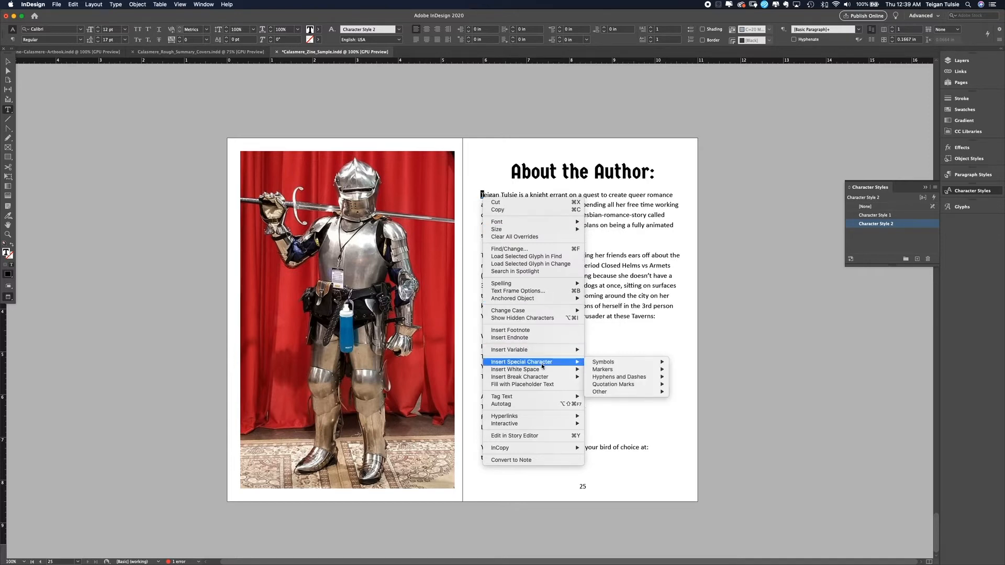
{"action": "mouse_move", "coordinate": [618, 364]}
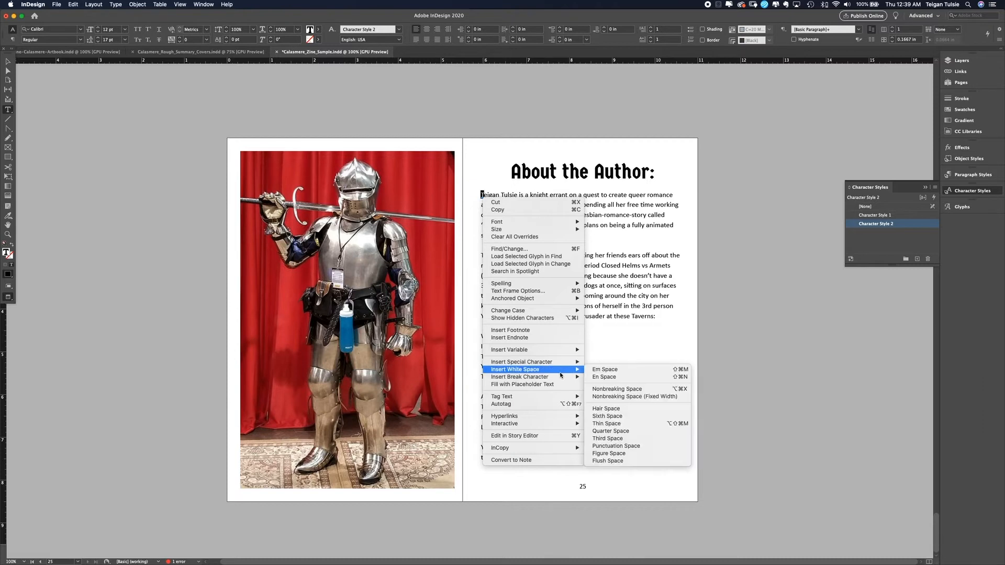
{"action": "mouse_move", "coordinate": [540, 419]}
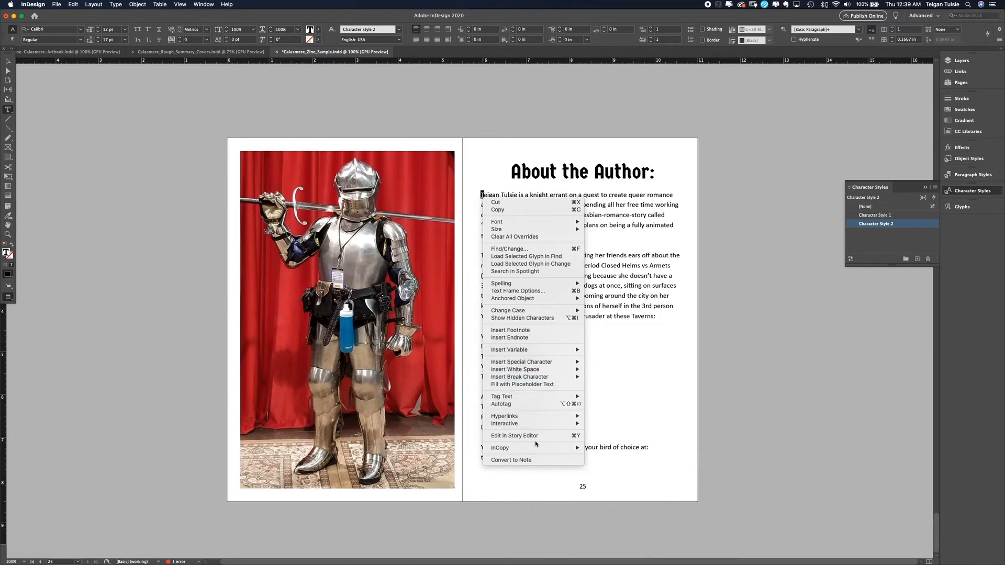
{"action": "left_click", "coordinate": [704, 451]}
{"action": "left_click", "coordinate": [641, 364]}
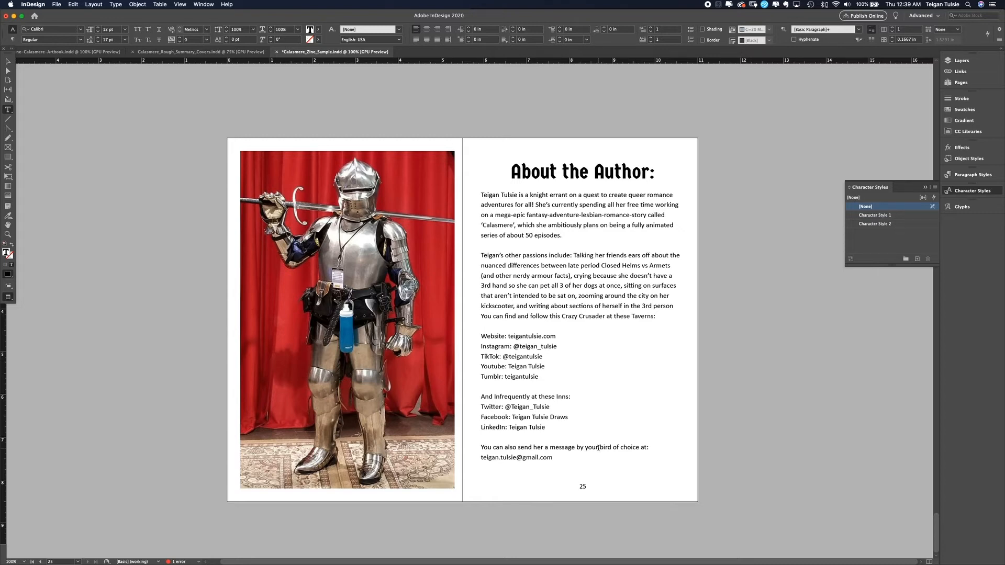
Step: Add a blank page at the end of the document, after the About the Author page
{"action": "scroll", "coordinate": [598, 448], "scroll_direction": "up", "scroll_amount": 10}
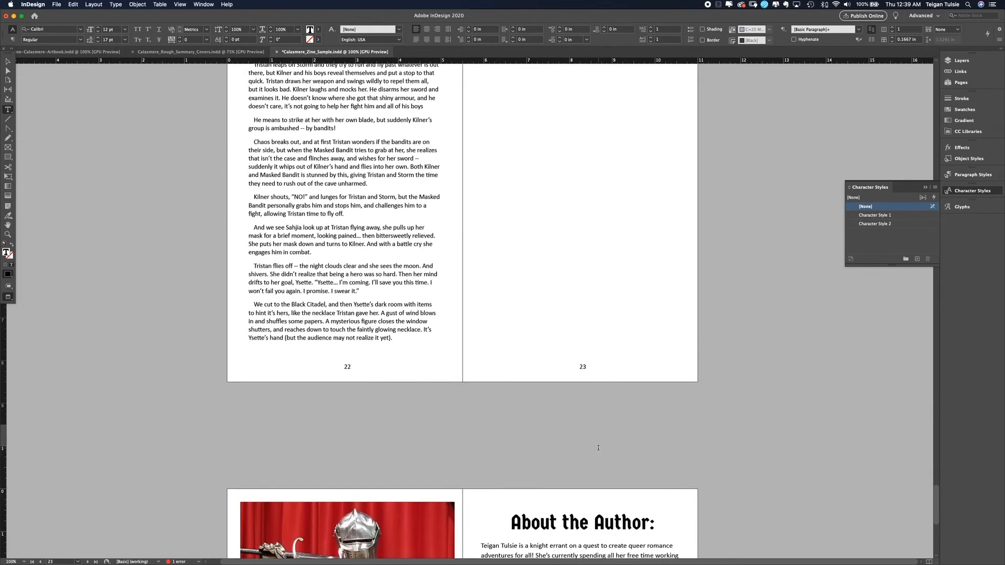
{"action": "left_click", "coordinate": [925, 188]}
{"action": "scroll", "coordinate": [803, 229], "scroll_direction": "down", "scroll_amount": 10}
{"action": "left_click", "coordinate": [960, 83]}
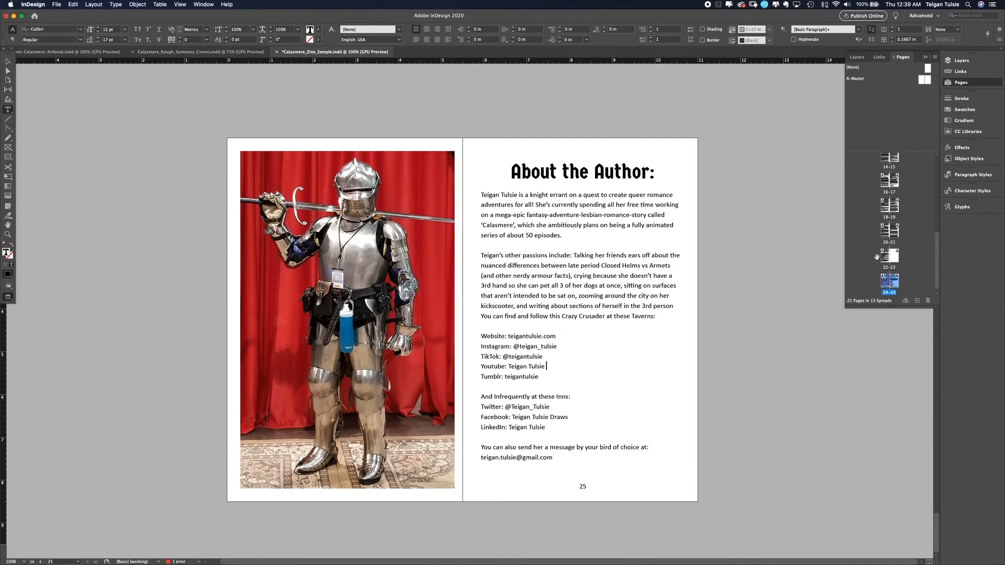
{"action": "left_click", "coordinate": [919, 300]}
{"action": "left_click", "coordinate": [919, 300]}
{"action": "left_click", "coordinate": [796, 319]}
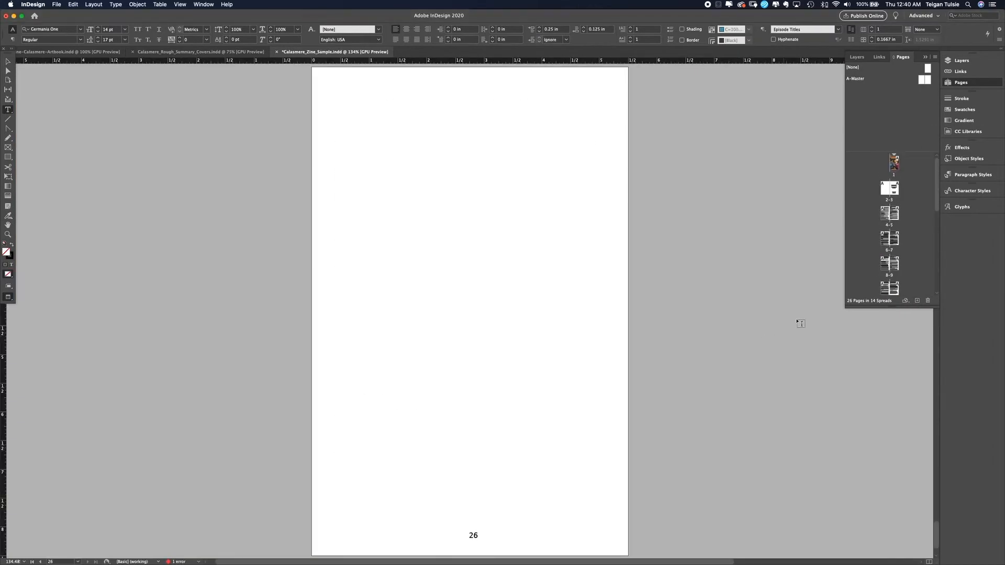
Step: Insert a blank page between the WHO'S WHO spread and the first Episode 1 page
{"action": "scroll", "coordinate": [890, 235], "scroll_direction": "up", "scroll_amount": 10}
{"action": "double_click", "coordinate": [889, 213]}
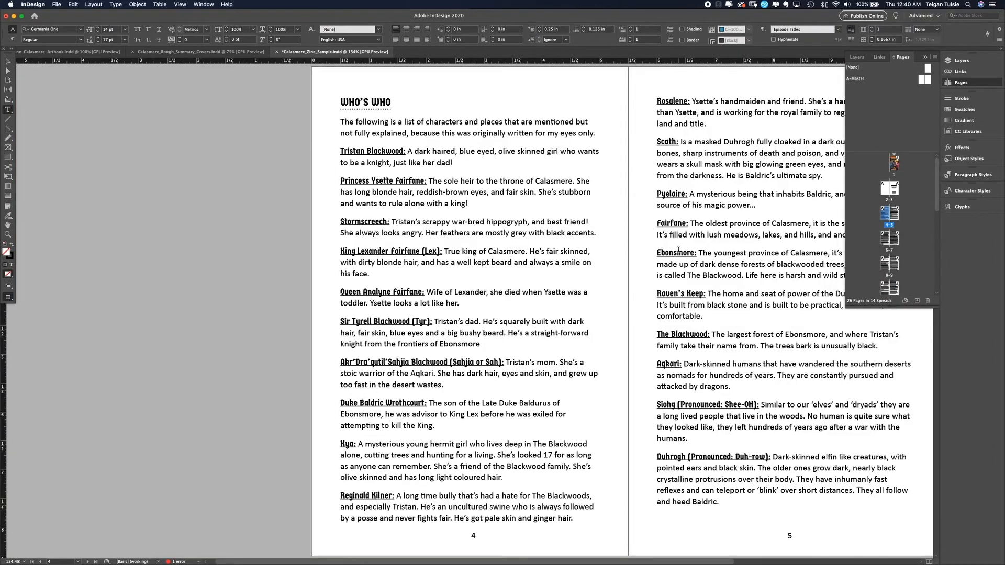
{"action": "scroll", "coordinate": [678, 251], "scroll_direction": "up", "scroll_amount": 15}
{"action": "scroll", "coordinate": [678, 250], "scroll_direction": "down", "scroll_amount": 20}
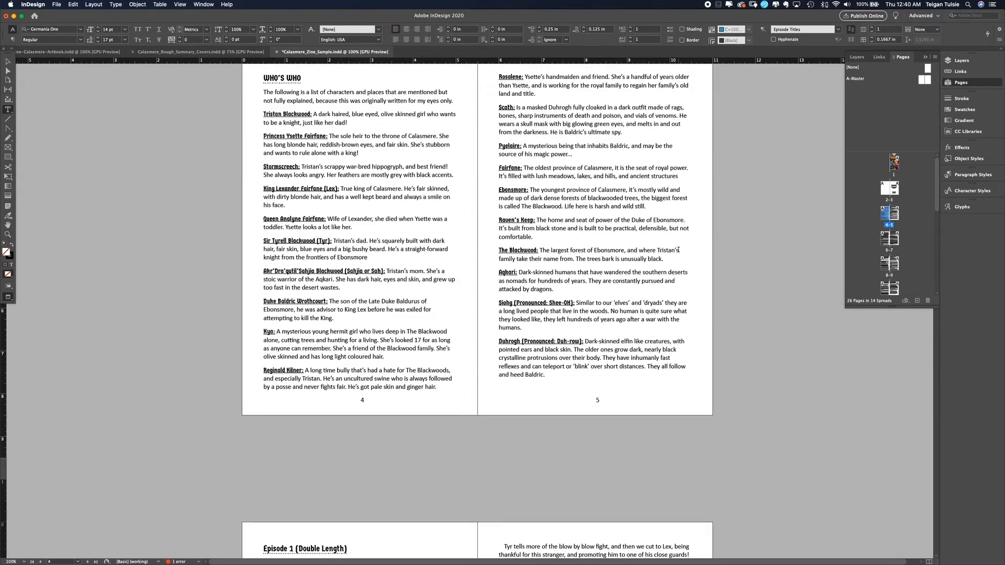
{"action": "left_click", "coordinate": [917, 300]}
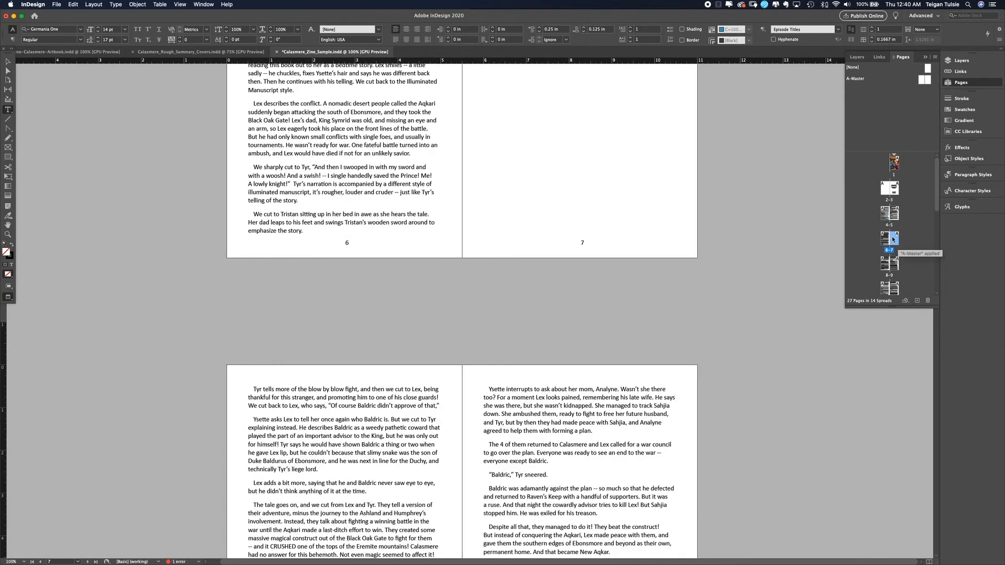
Step: Move the blank page 27 ahead of the author photo so the photo and About the Author text share pages 26-27
{"action": "scroll", "coordinate": [740, 276], "scroll_direction": "down", "scroll_amount": 20}
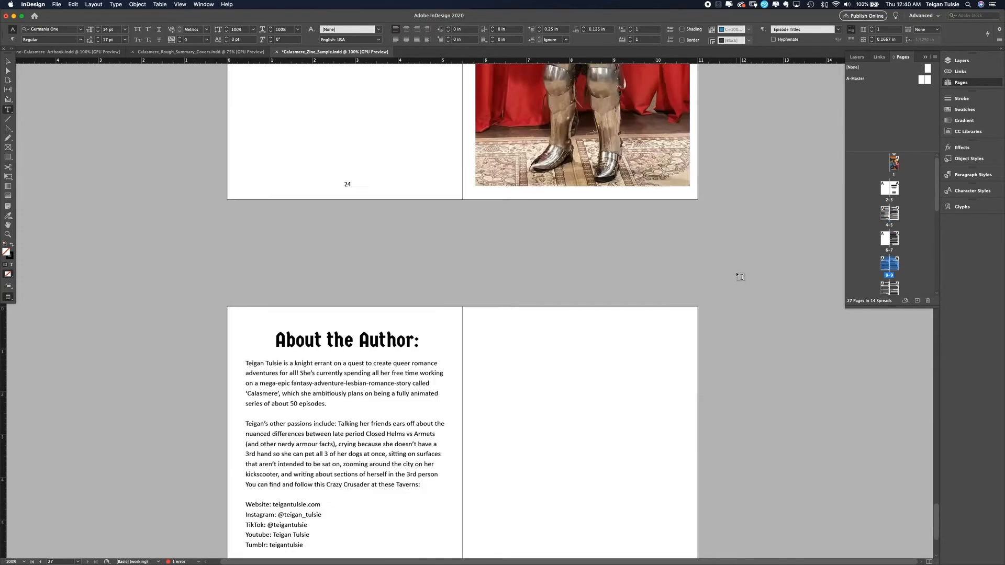
{"action": "scroll", "coordinate": [899, 255], "scroll_direction": "down", "scroll_amount": 5}
{"action": "left_click_drag", "start_coordinate": [896, 254], "coordinate": [888, 283]}
Step: Add a blank page 28 after the About the Author spread
{"action": "scroll", "coordinate": [656, 281], "scroll_direction": "down", "scroll_amount": 13}
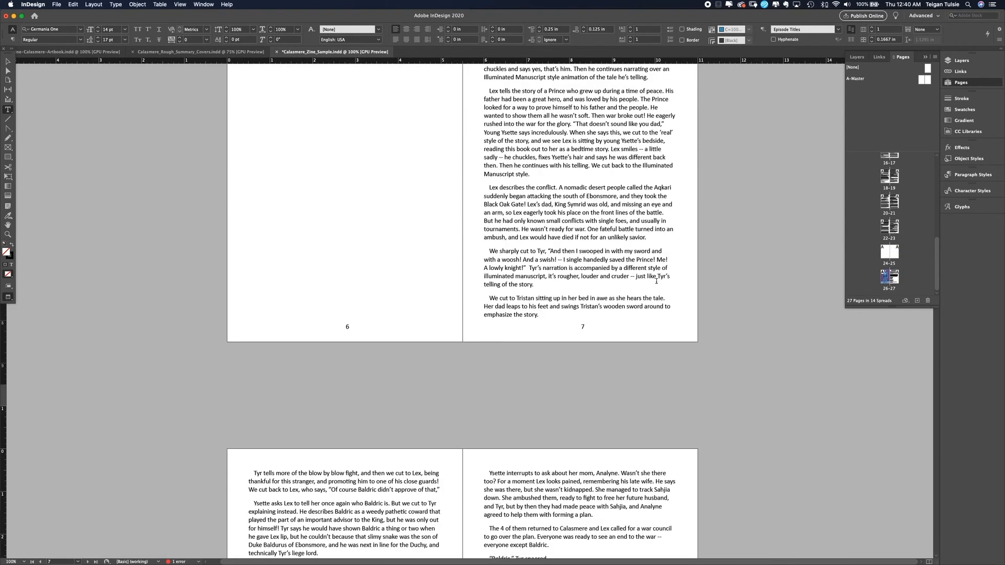
{"action": "scroll", "coordinate": [657, 281], "scroll_direction": "down", "scroll_amount": 8}
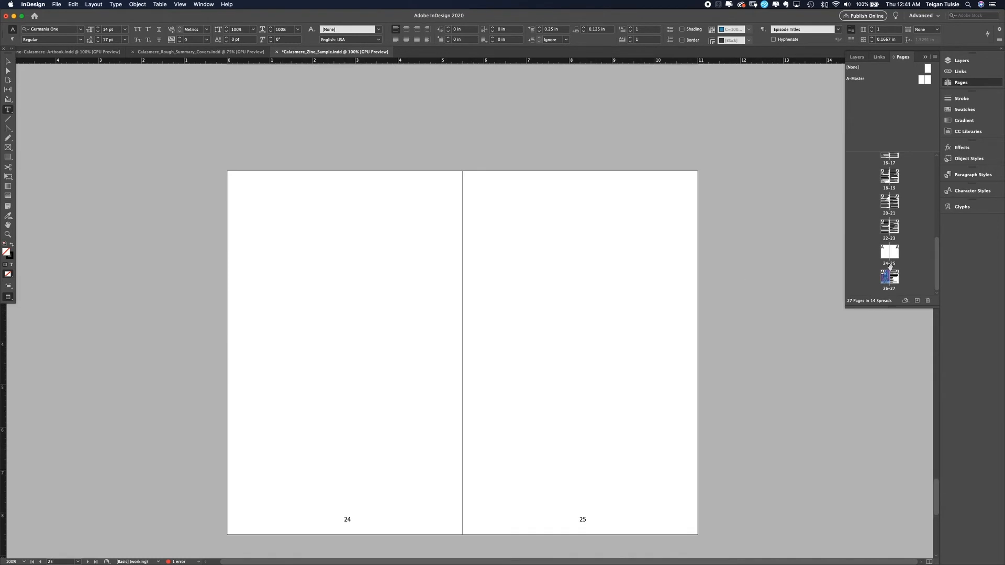
{"action": "key", "text": "super+shift+p"}
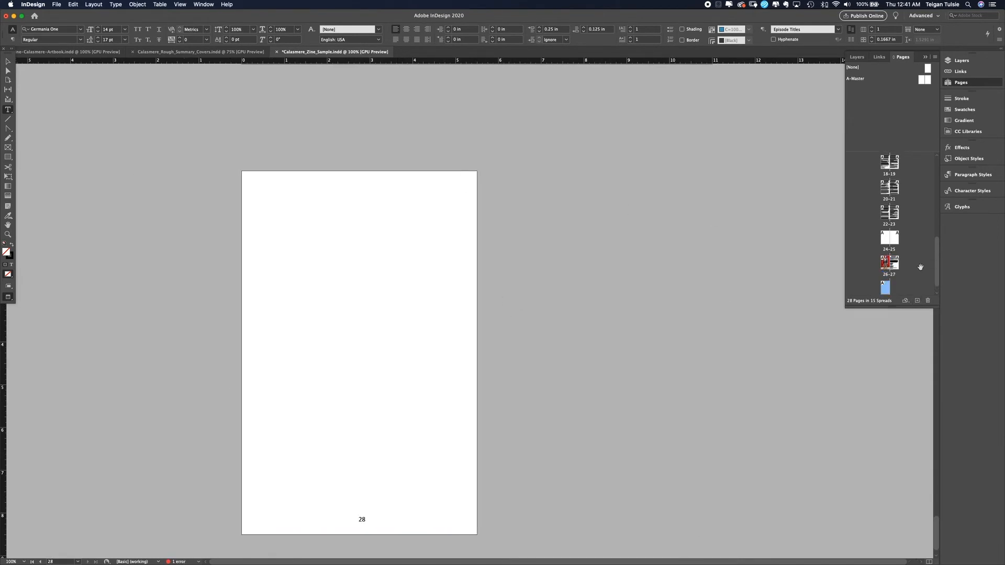
Step: Draw a 4.5 by 7.5 in rectangular image frame filling the margins of blank page 2
{"action": "scroll", "coordinate": [920, 268], "scroll_direction": "up", "scroll_amount": 10}
{"action": "double_click", "coordinate": [889, 189]}
{"action": "key", "text": "w"}
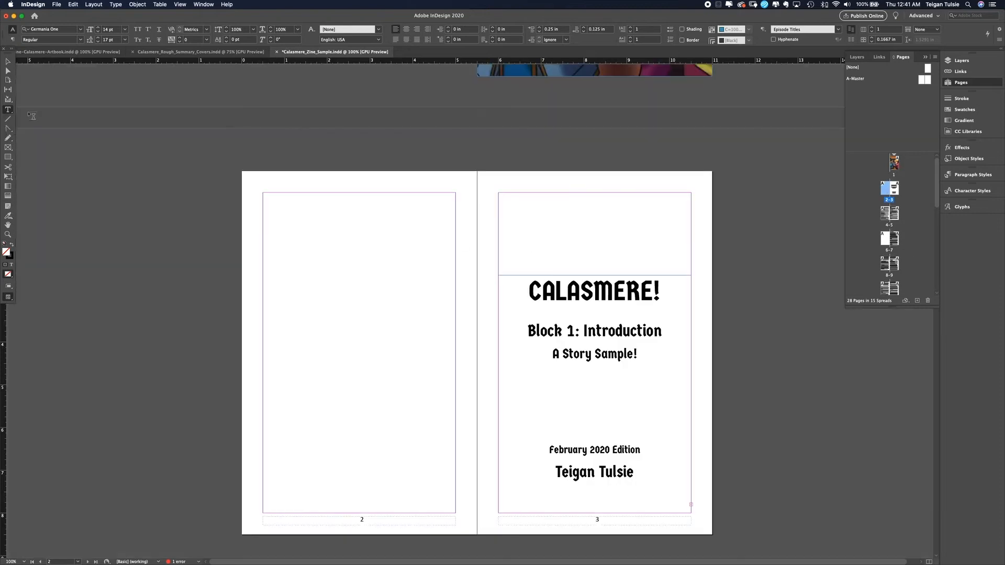
{"action": "left_click", "coordinate": [7, 147]}
{"action": "left_click_drag", "start_coordinate": [263, 192], "coordinate": [455, 513]}
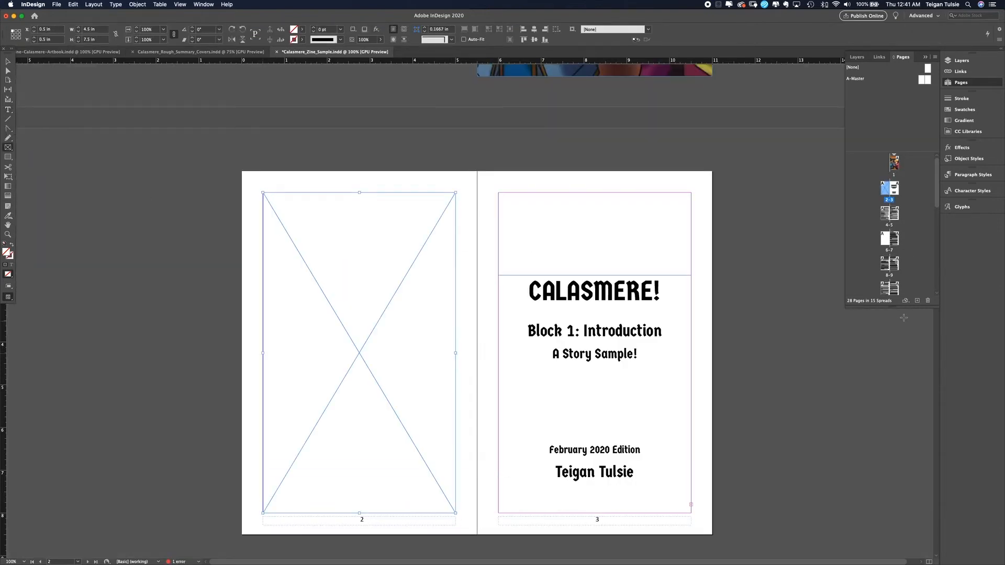
Step: Draw a 4.5 by 7.5 in rectangular image frame within the margins of blank page 6, facing Episode 1
{"action": "scroll", "coordinate": [689, 311], "scroll_direction": "up", "scroll_amount": 8}
{"action": "scroll", "coordinate": [689, 310], "scroll_direction": "down", "scroll_amount": 20}
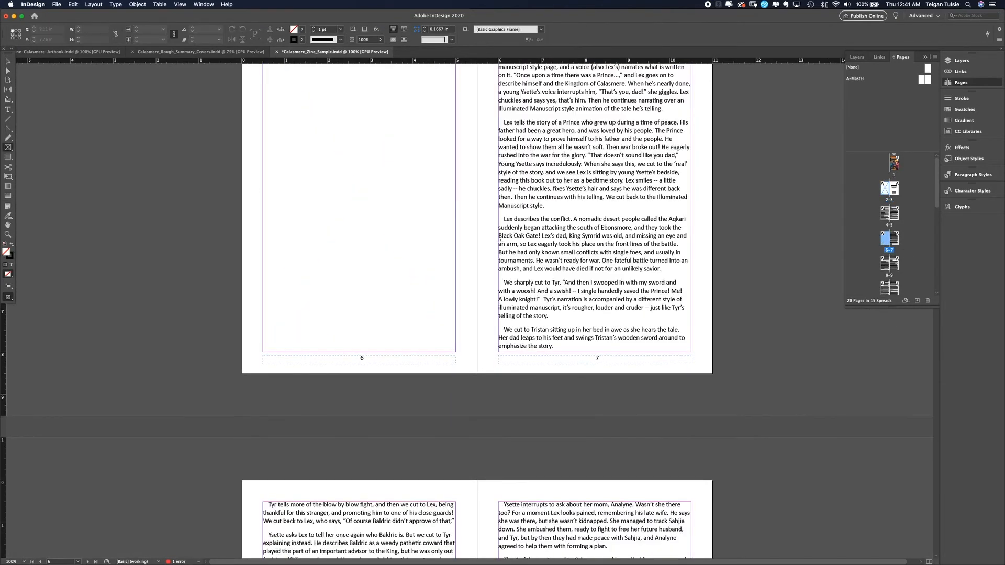
{"action": "left_click_drag", "start_coordinate": [263, 156], "coordinate": [456, 475]}
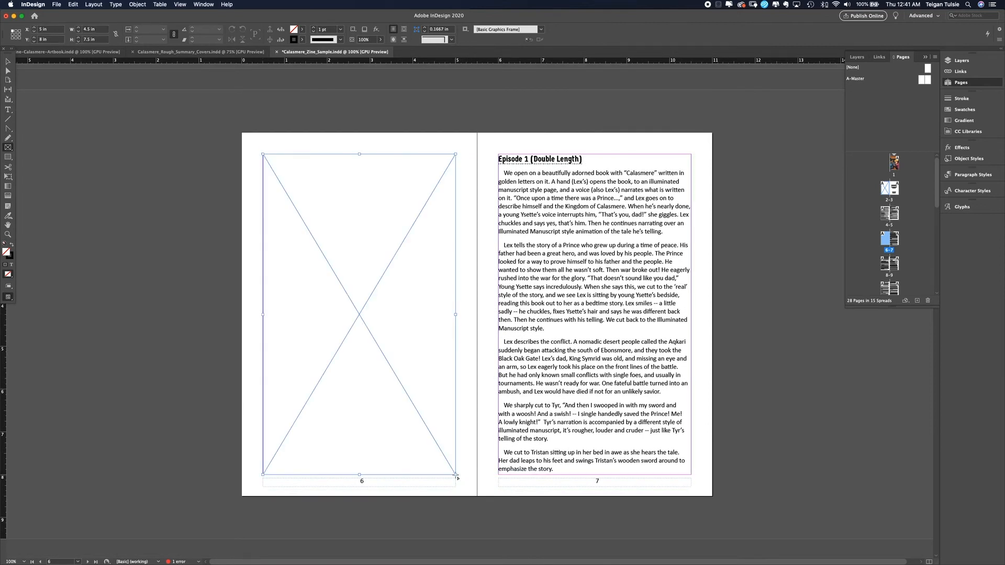
Step: Place Tristan_Ysette_As_Kids_Inks-COLOUR.jpg from the 2020 art folder's Zine-Colouring subfolder into the page 6 image frame
{"action": "key", "text": "super+d"}
{"action": "left_click", "coordinate": [282, 115]}
{"action": "left_click", "coordinate": [359, 129]}
{"action": "left_click", "coordinate": [455, 221]}
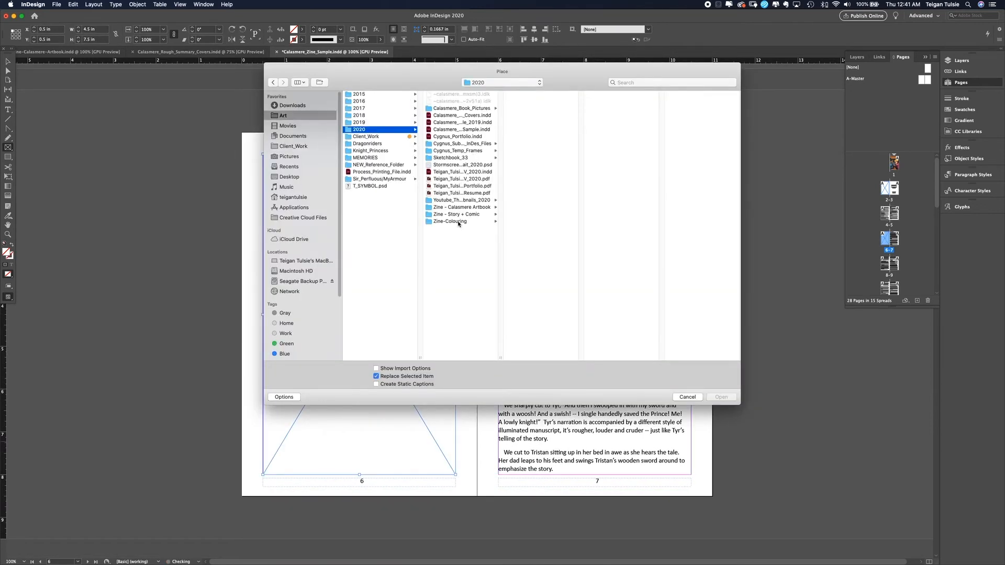
{"action": "left_click", "coordinate": [538, 108]}
{"action": "key", "text": "Down"}
{"action": "key", "text": "Down"}
{"action": "key", "text": "Down"}
{"action": "key", "text": "Down"}
{"action": "key", "text": "Down"}
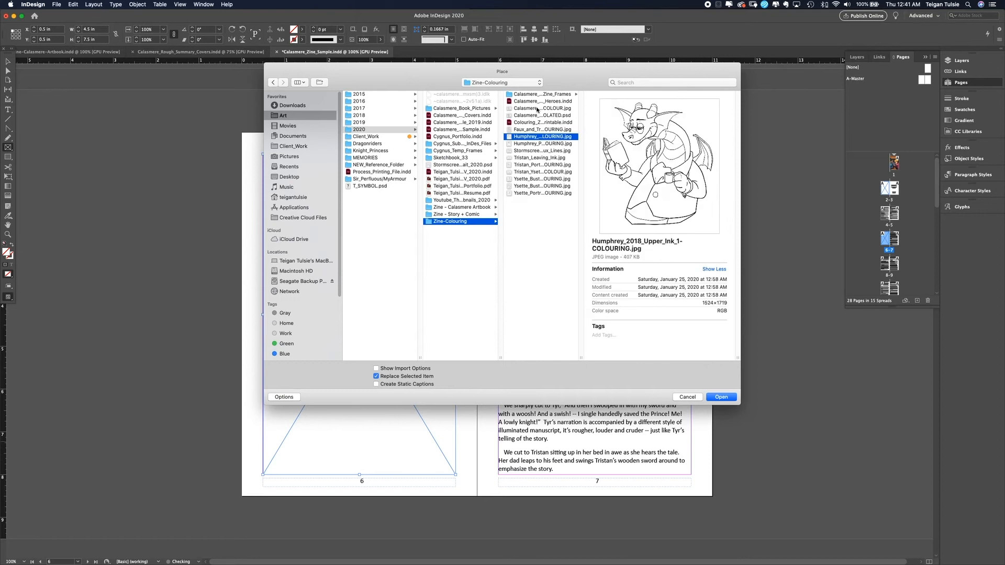
{"action": "key", "text": "Down"}
{"action": "key", "text": "Down"}
{"action": "key", "text": "Down"}
{"action": "key", "text": "Down"}
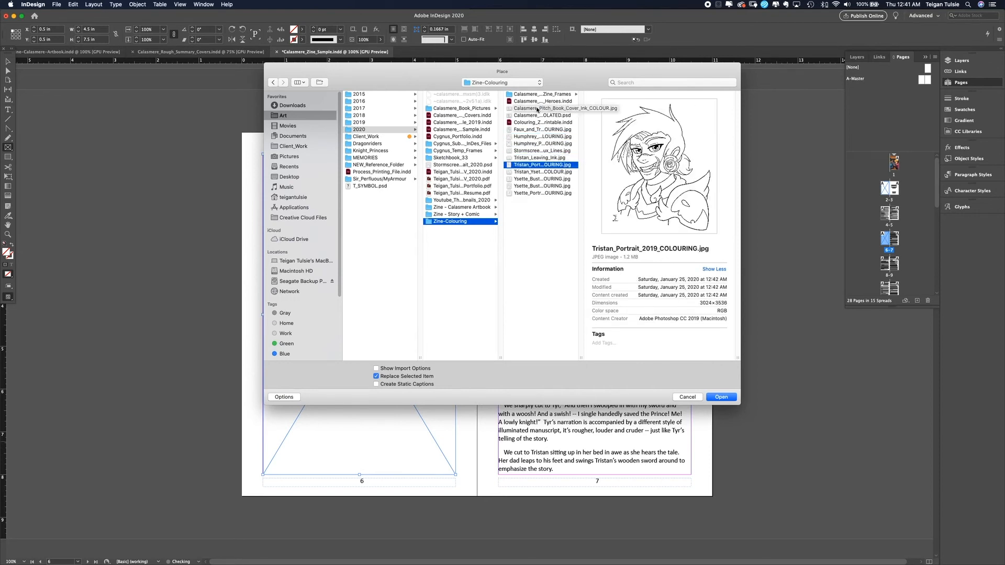
{"action": "key", "text": "Down"}
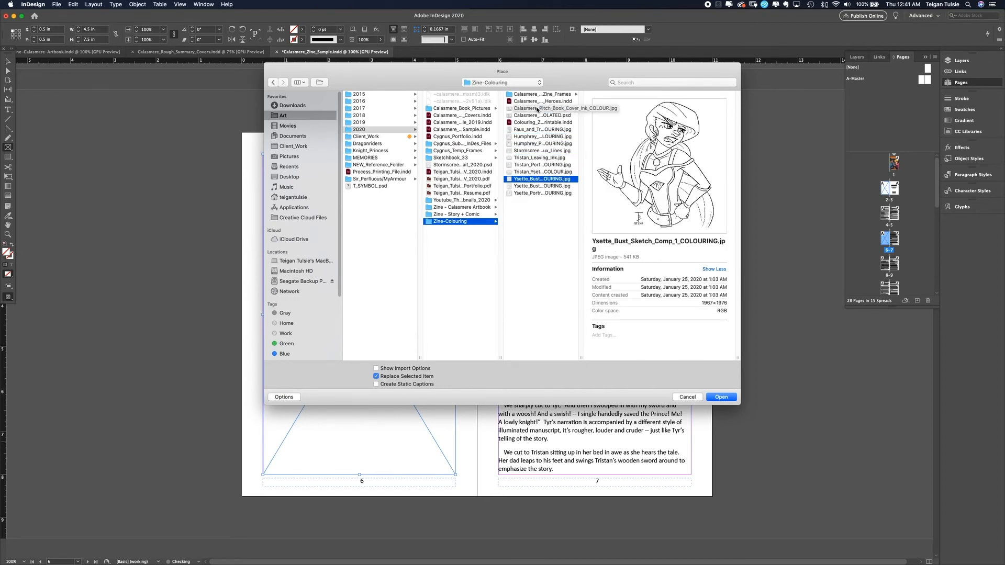
{"action": "key", "text": "Down"}
{"action": "key", "text": "Down"}
{"action": "key", "text": "Up"}
{"action": "key", "text": "Up"}
{"action": "key", "text": "Up"}
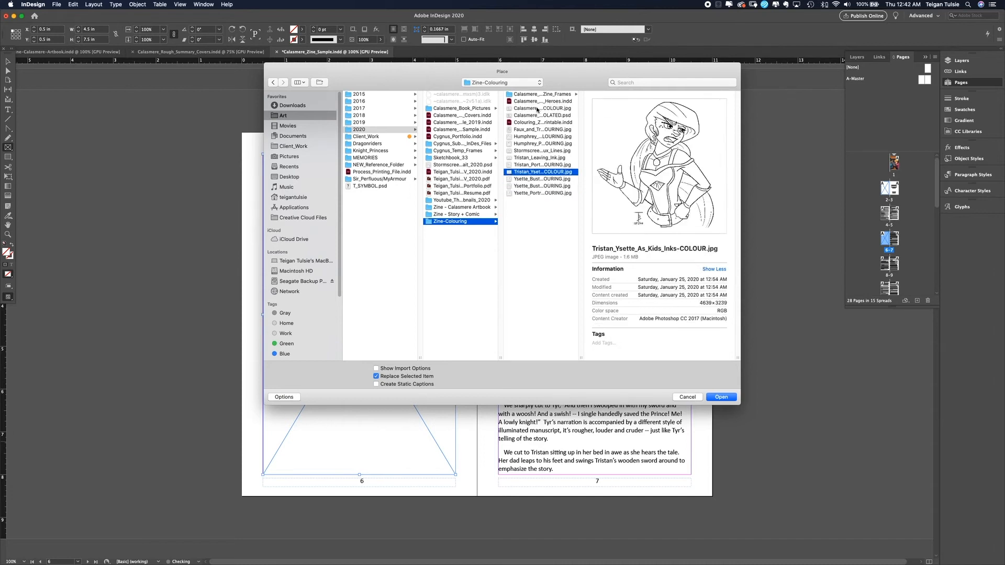
{"action": "key", "text": "Return"}
Step: Widen the page 6 image frame to the full 5.5 in page width and fit the artwork proportionally inside it
{"action": "left_click_drag", "start_coordinate": [263, 315], "coordinate": [241, 314]}
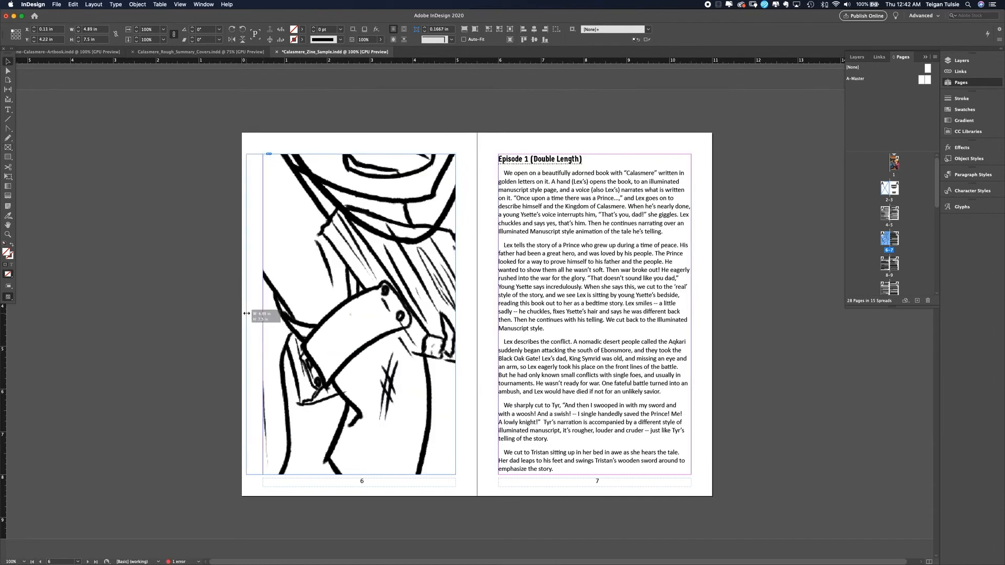
{"action": "left_click_drag", "start_coordinate": [455, 315], "coordinate": [477, 314]}
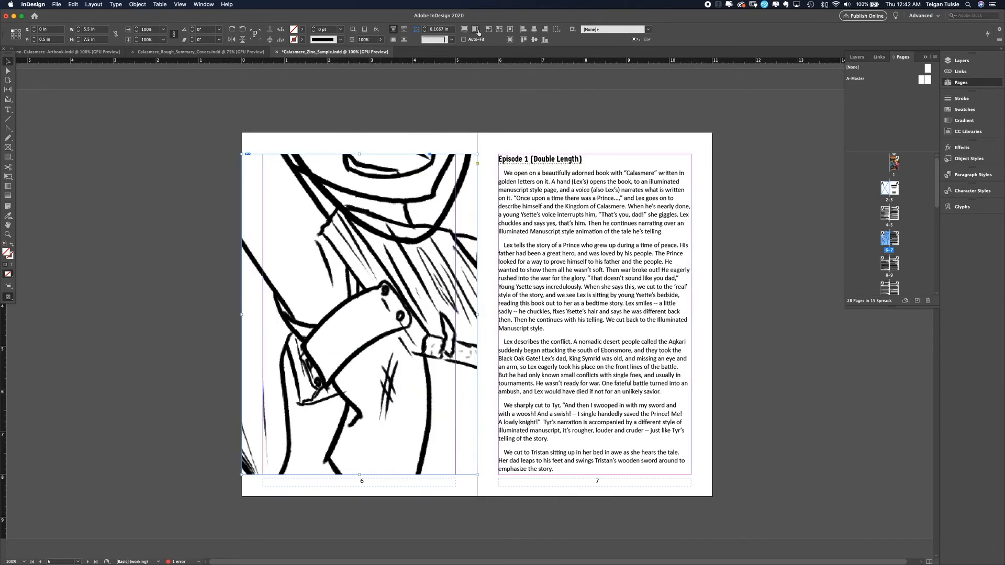
{"action": "left_click", "coordinate": [475, 29]}
{"action": "left_click", "coordinate": [111, 170]}
{"action": "key", "text": "w"}
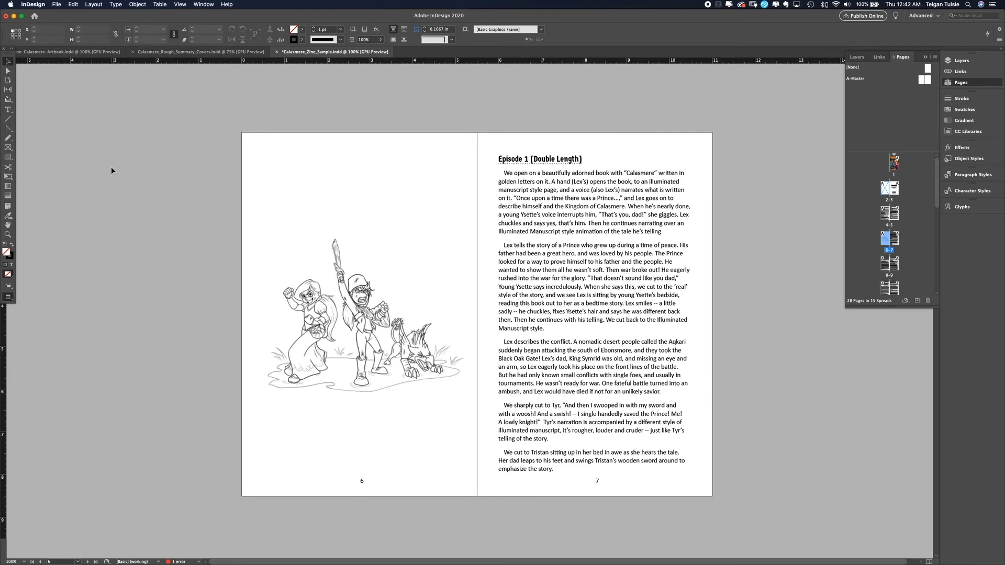
{"action": "key", "text": "super+equal"}
{"action": "key", "text": "w"}
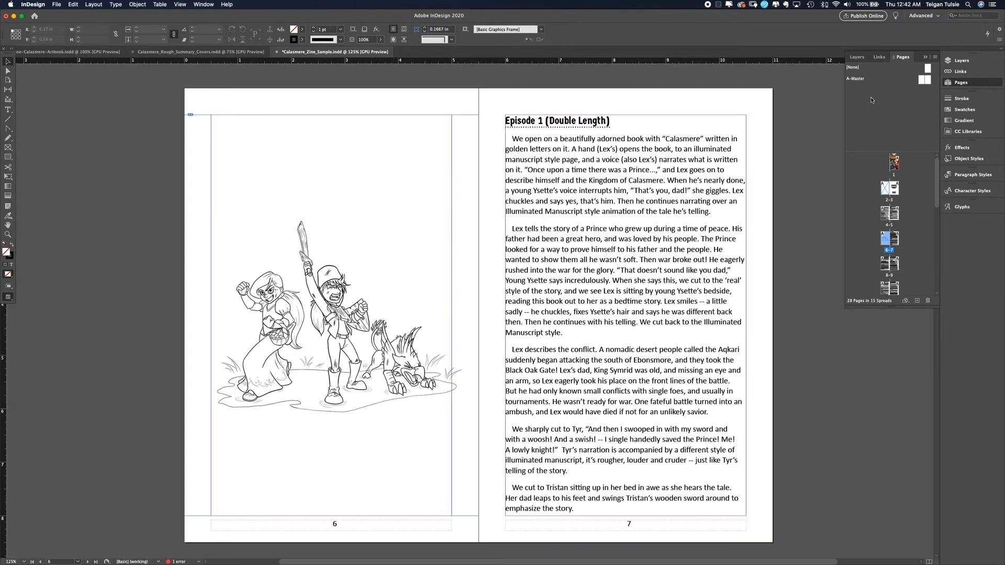
Step: Enlarge the page 6 artwork to about 6.08 by 4.25 in, extending past the page edges
{"action": "left_click", "coordinate": [475, 332]}
{"action": "left_click_drag", "start_coordinate": [184, 316], "coordinate": [160, 316]}
{"action": "left_click_drag", "start_coordinate": [479, 316], "coordinate": [492, 316]}
{"action": "key", "text": "super+z"}
{"action": "double_click", "coordinate": [475, 318]}
{"action": "key", "text": "w"}
{"action": "left_click_drag", "start_coordinate": [161, 316], "coordinate": [167, 316]}
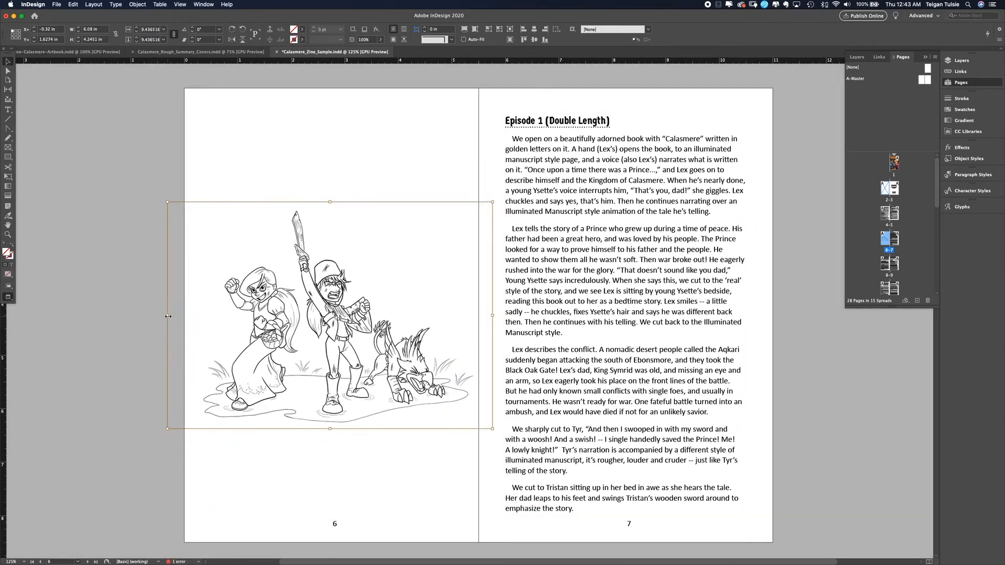
Step: Try the enlarged artwork low on page 6, then position it in the page's upper half
{"action": "left_click_drag", "start_coordinate": [372, 317], "coordinate": [372, 398]}
{"action": "left_click", "coordinate": [163, 377]}
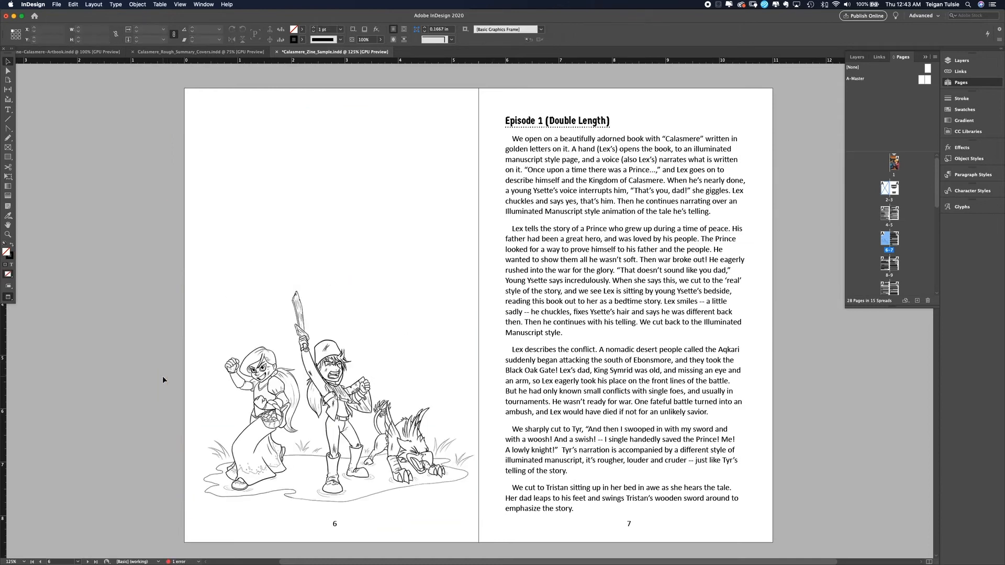
{"action": "left_click_drag", "start_coordinate": [332, 316], "coordinate": [331, 139]}
{"action": "left_click", "coordinate": [136, 260]}
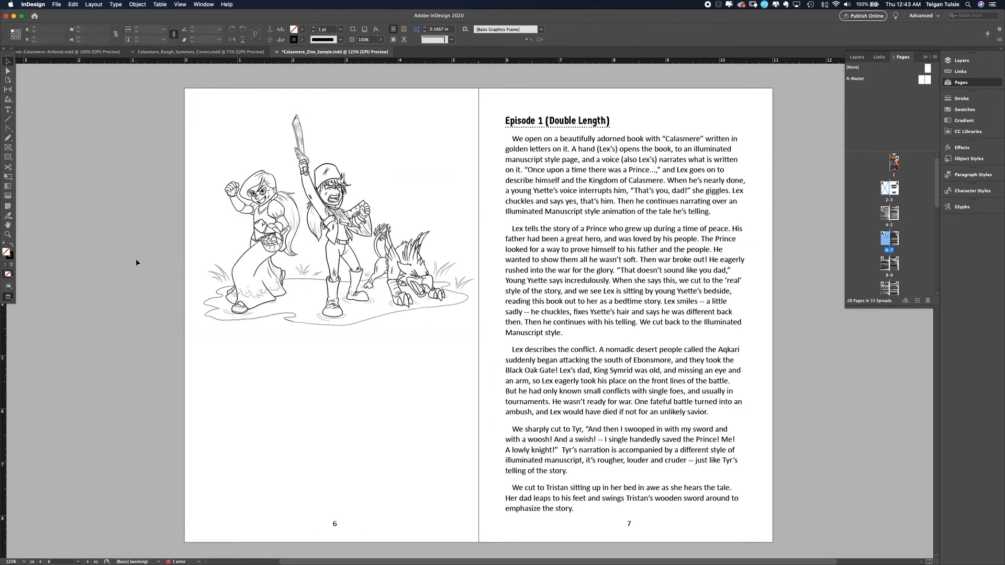
Step: Draw a 4.5 by 3.25 in text frame on page 6 beneath the artwork, reaching the lower margin
{"action": "left_click", "coordinate": [551, 257]}
{"action": "left_click", "coordinate": [8, 110]}
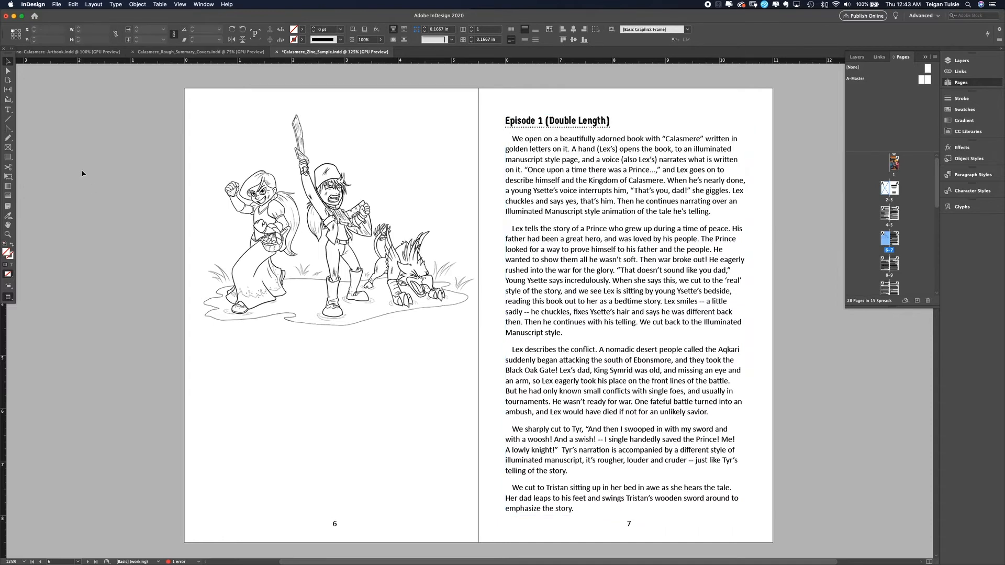
{"action": "left_click_drag", "start_coordinate": [210, 342], "coordinate": [451, 516]}
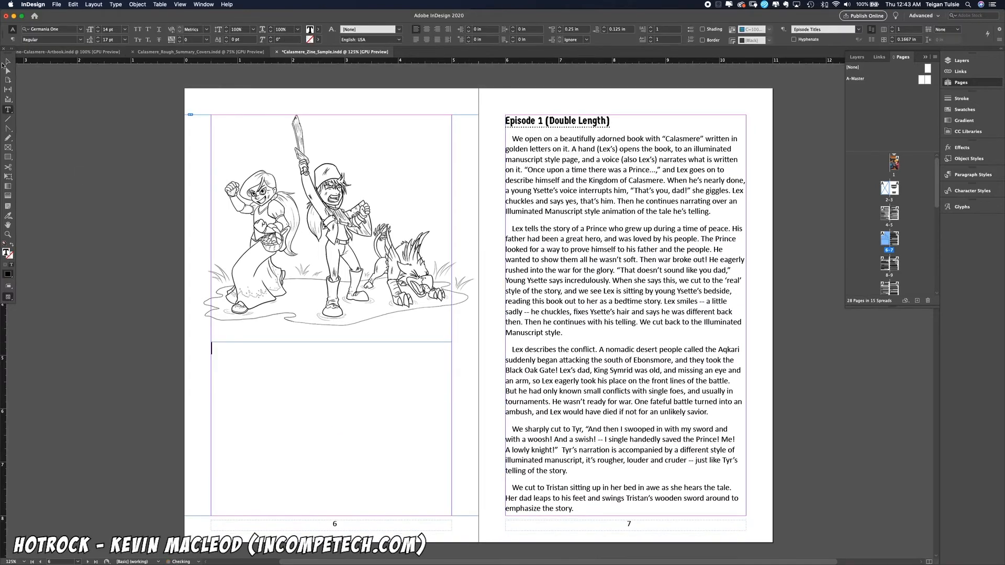
{"action": "left_click_drag", "start_coordinate": [506, 121], "coordinate": [663, 336]}
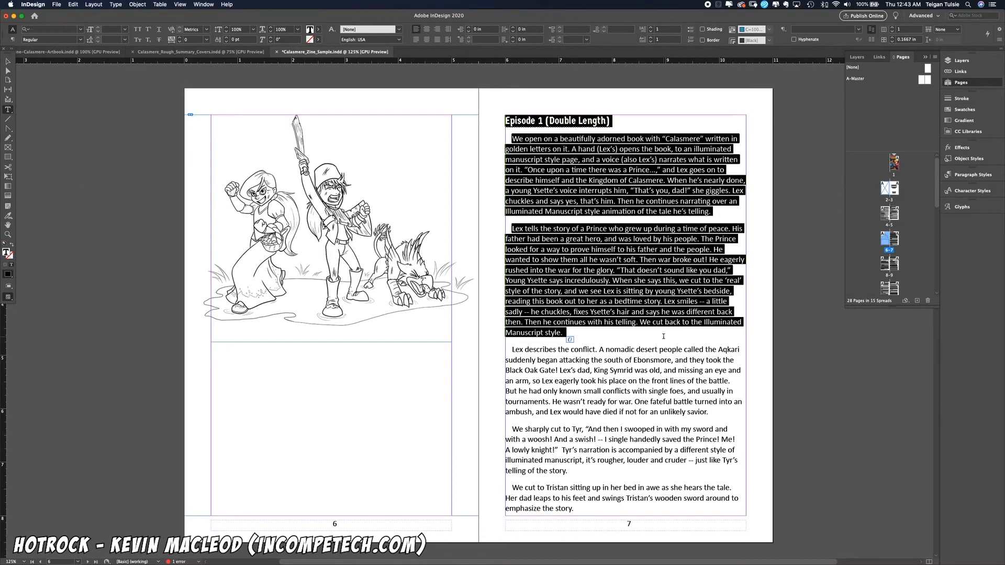
{"action": "left_click", "coordinate": [570, 337]}
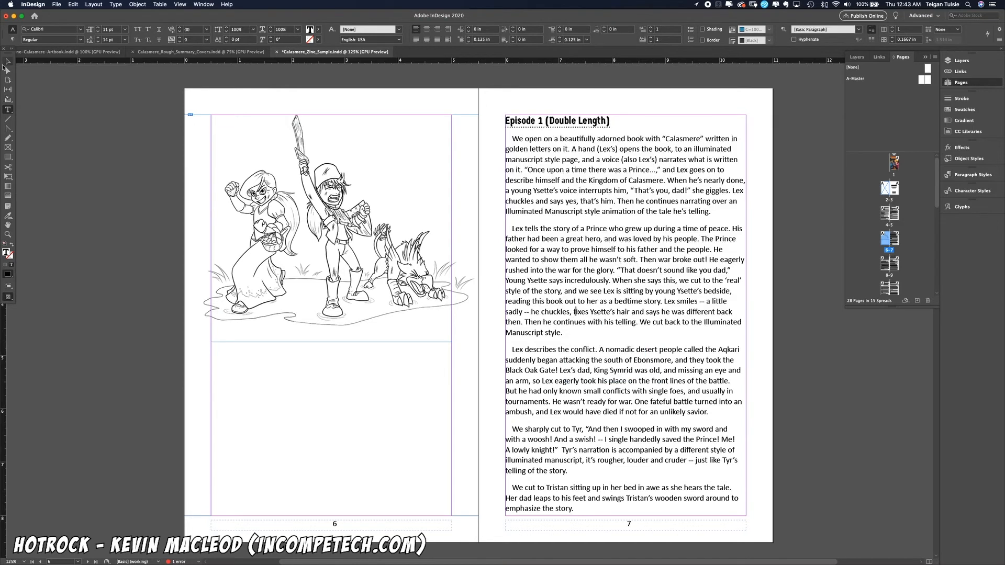
Step: Try to thread the story from the end of the page 7 text frame into the new page 6 frame
{"action": "left_click", "coordinate": [6, 62]}
{"action": "left_click", "coordinate": [746, 505]}
{"action": "left_click", "coordinate": [215, 348]}
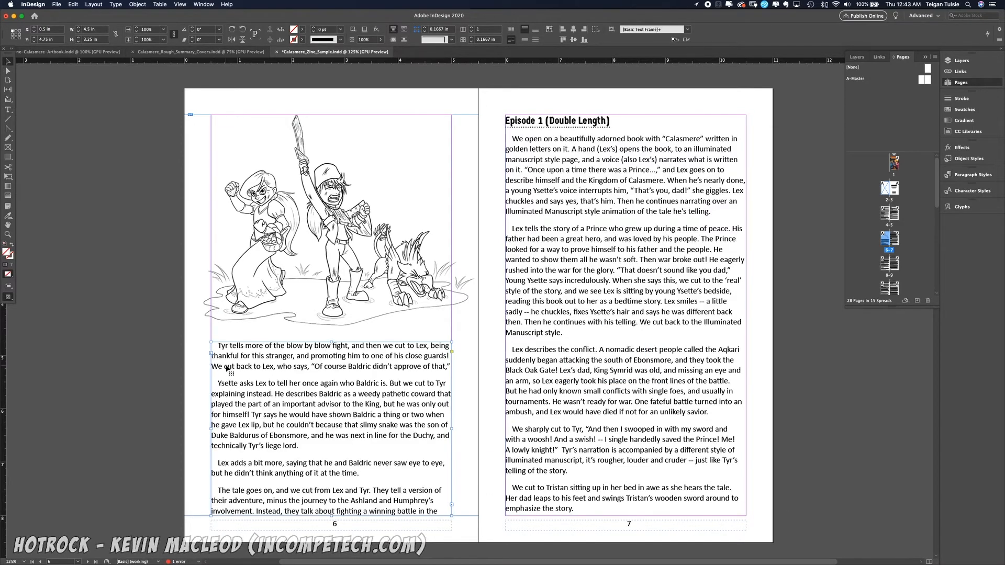
{"action": "key", "text": "super+z"}
{"action": "key", "text": "Escape"}
{"action": "scroll", "coordinate": [638, 337], "scroll_direction": "down", "scroll_amount": 7}
{"action": "scroll", "coordinate": [601, 334], "scroll_direction": "up", "scroll_amount": 7}
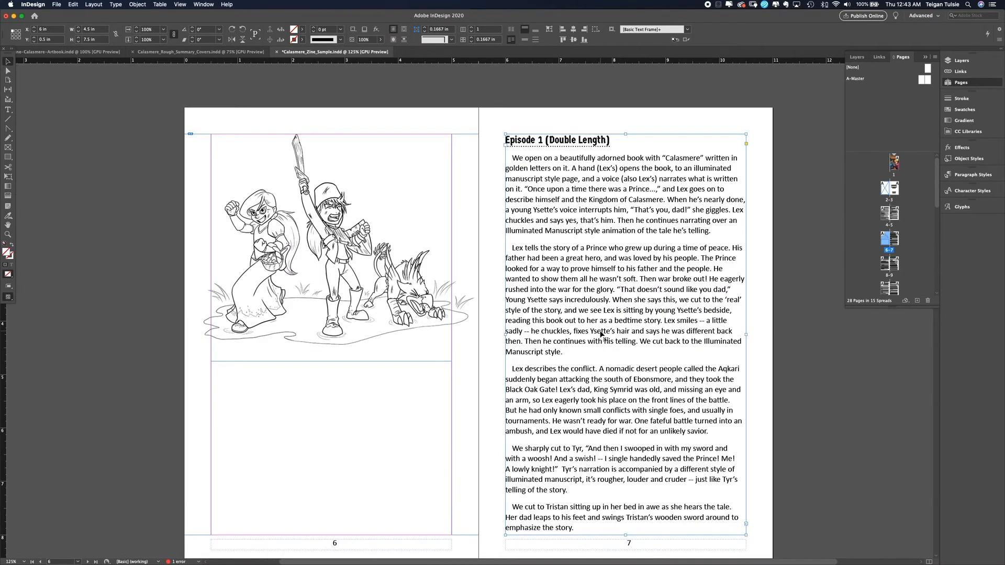
Step: Thread the page 6 frame ahead of page 7 so Episode 1 starts there, and raise the frame's upper edge slightly
{"action": "left_click", "coordinate": [507, 147]}
{"action": "left_click", "coordinate": [219, 381]}
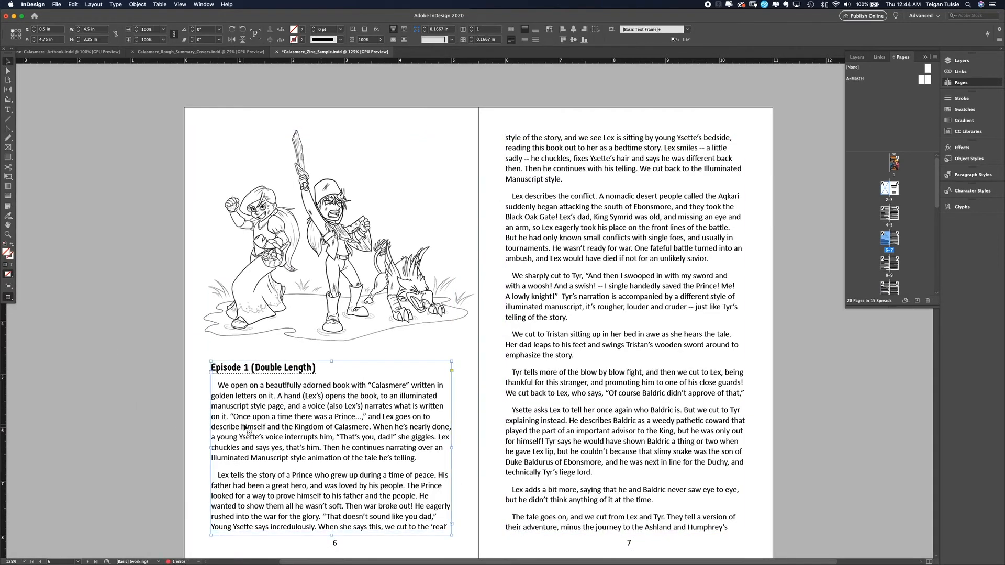
{"action": "left_click_drag", "start_coordinate": [330, 361], "coordinate": [330, 351]}
{"action": "left_click", "coordinate": [166, 381]}
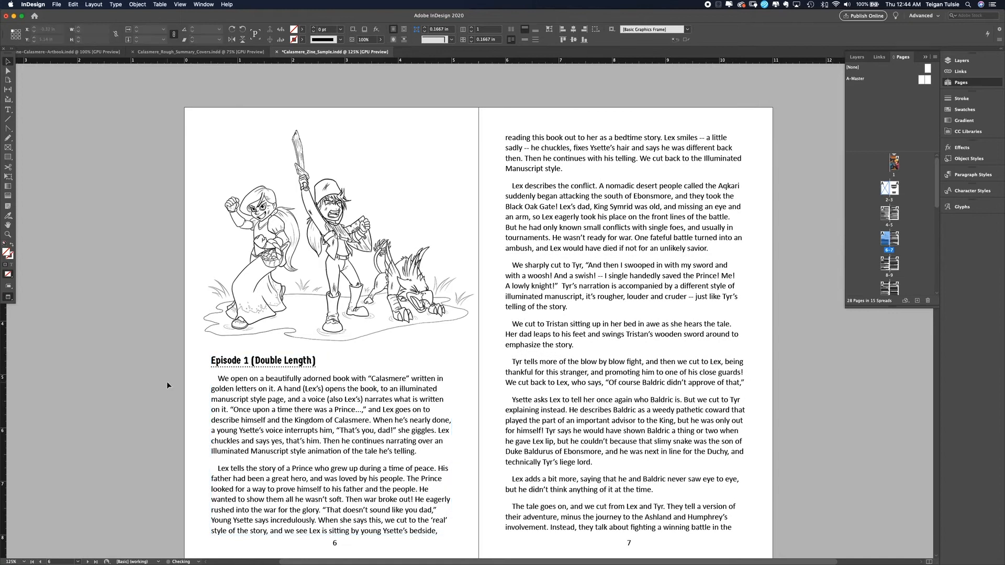
{"action": "key", "text": "super+minus"}
{"action": "scroll", "coordinate": [167, 385], "scroll_direction": "up", "scroll_amount": 2}
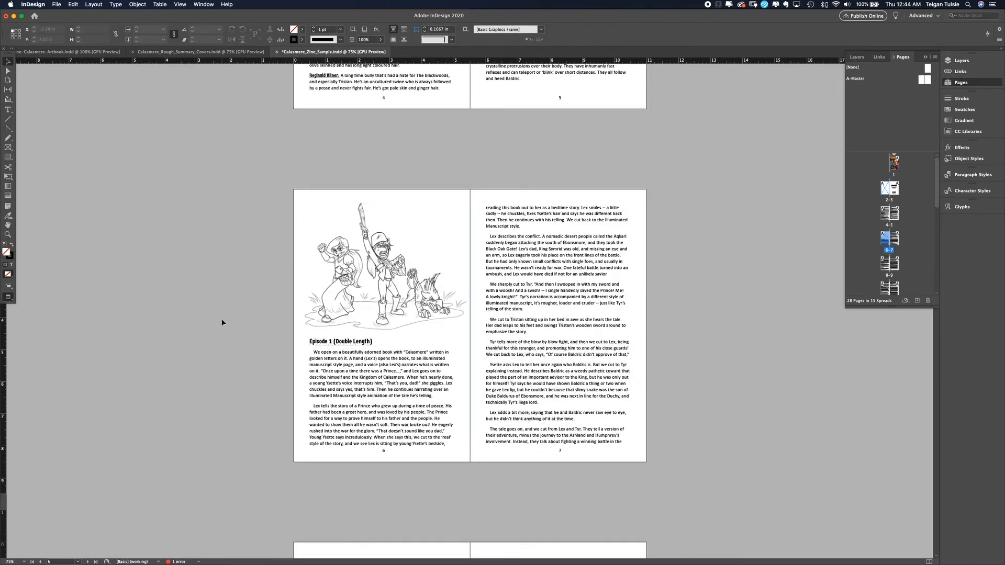
Step: Shorten the page 6 image frame to end just above the Episode 1 heading and refit the artwork proportionally
{"action": "scroll", "coordinate": [221, 321], "scroll_direction": "down", "scroll_amount": 3}
{"action": "key", "text": "w"}
{"action": "left_click", "coordinate": [348, 300]}
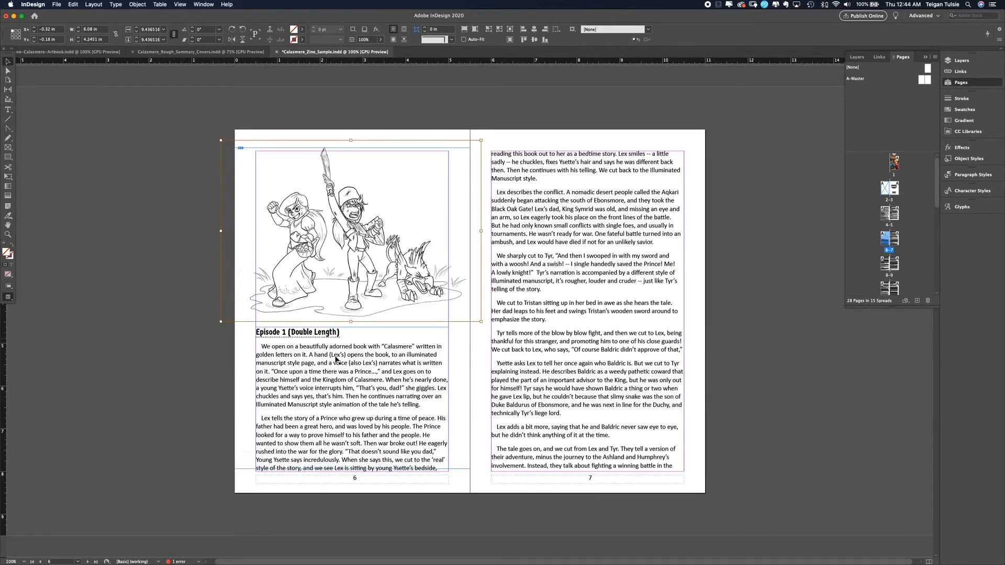
{"action": "left_click", "coordinate": [475, 29]}
{"action": "left_click", "coordinate": [404, 215]}
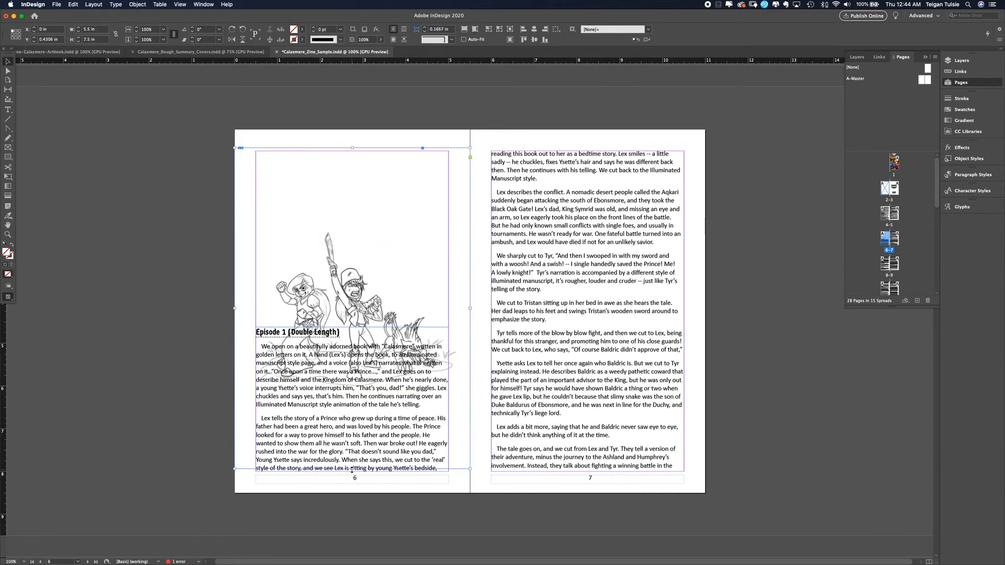
{"action": "left_click_drag", "start_coordinate": [352, 469], "coordinate": [352, 322]}
{"action": "left_click", "coordinate": [353, 235]}
{"action": "left_click", "coordinate": [473, 30]}
{"action": "key", "text": "w"}
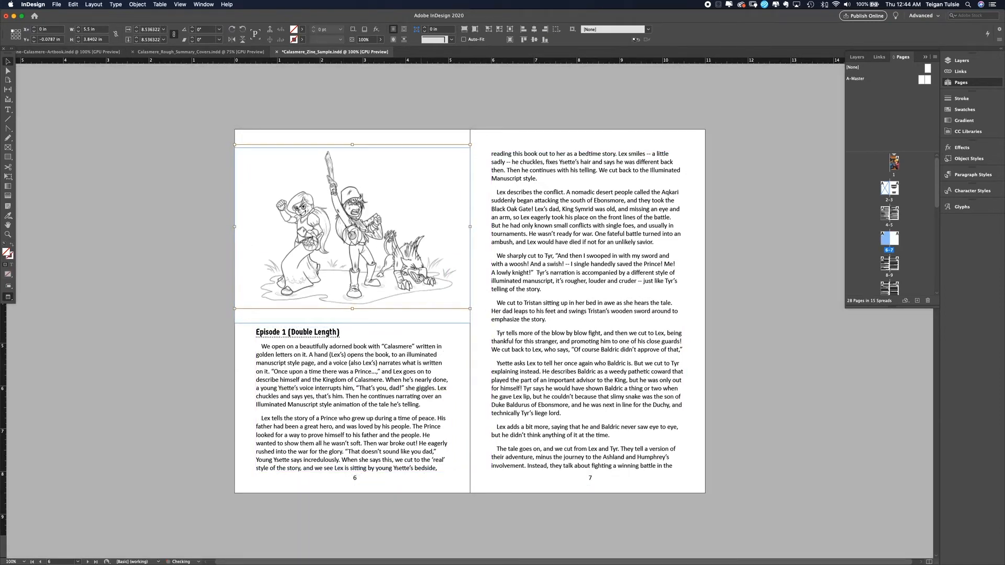
Step: Tighten the gap on page 6 by adjusting the artwork's lower edge and extending the Episode 1 text frame upward
{"action": "left_click_drag", "start_coordinate": [352, 322], "coordinate": [352, 312]}
{"action": "left_click_drag", "start_coordinate": [352, 293], "coordinate": [352, 289]}
{"action": "left_click", "coordinate": [346, 336]}
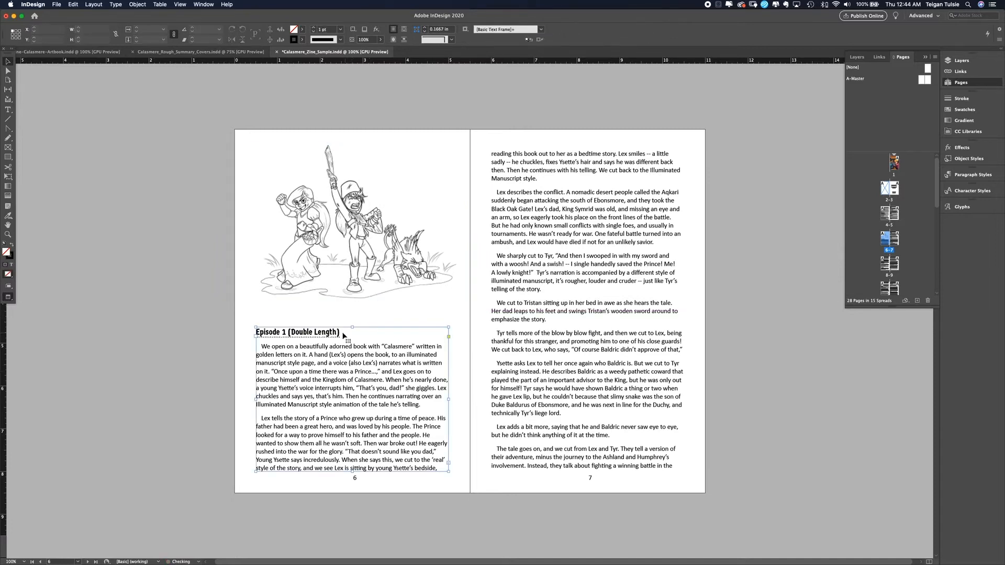
{"action": "left_click_drag", "start_coordinate": [352, 325], "coordinate": [353, 310]}
{"action": "left_click", "coordinate": [761, 402]}
Step: Draw an image frame spanning the margin width of blank page 24 and duplicate it onto page 25
{"action": "scroll", "coordinate": [764, 394], "scroll_direction": "up", "scroll_amount": 20}
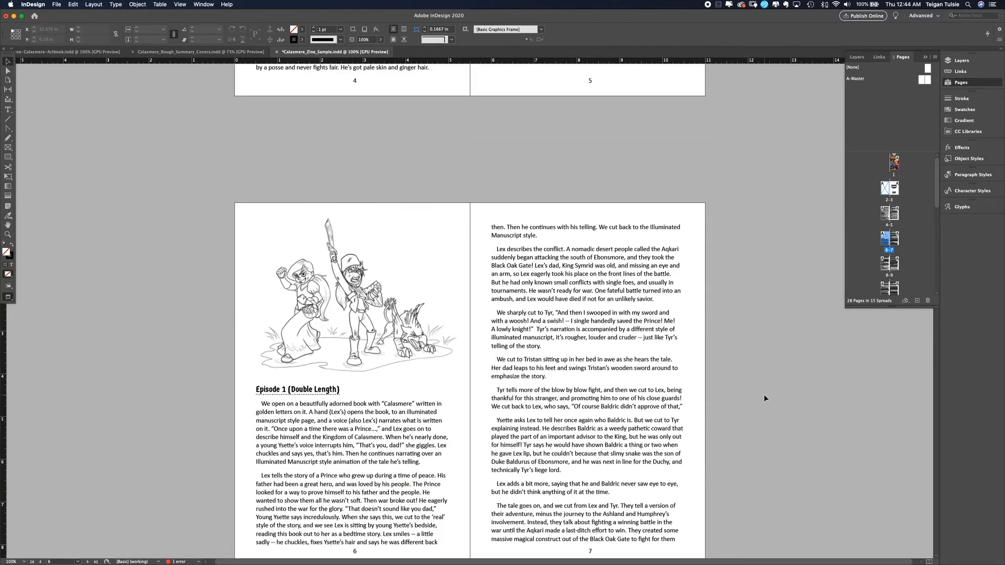
{"action": "scroll", "coordinate": [484, 344], "scroll_direction": "down", "scroll_amount": 20}
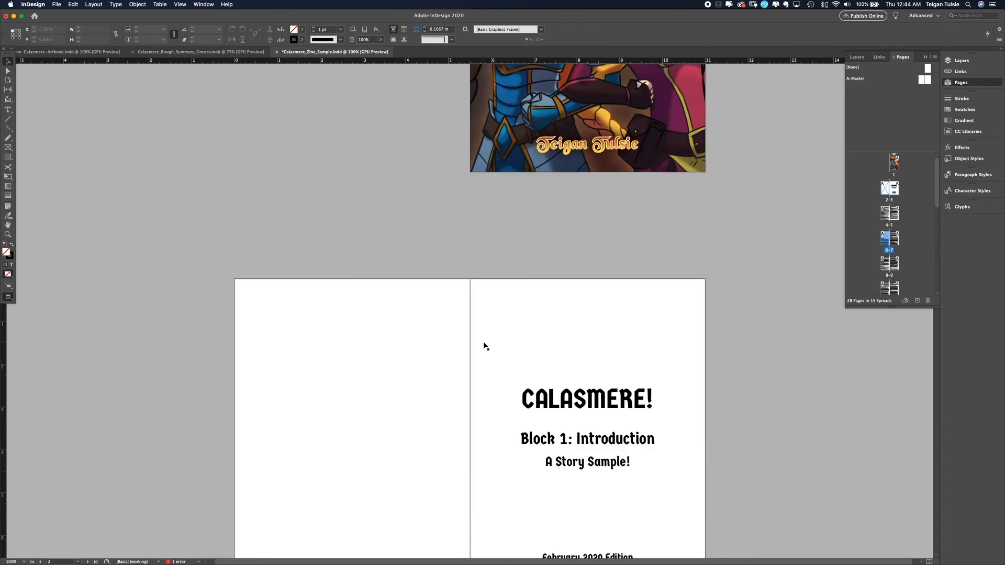
{"action": "double_click", "coordinate": [885, 220]}
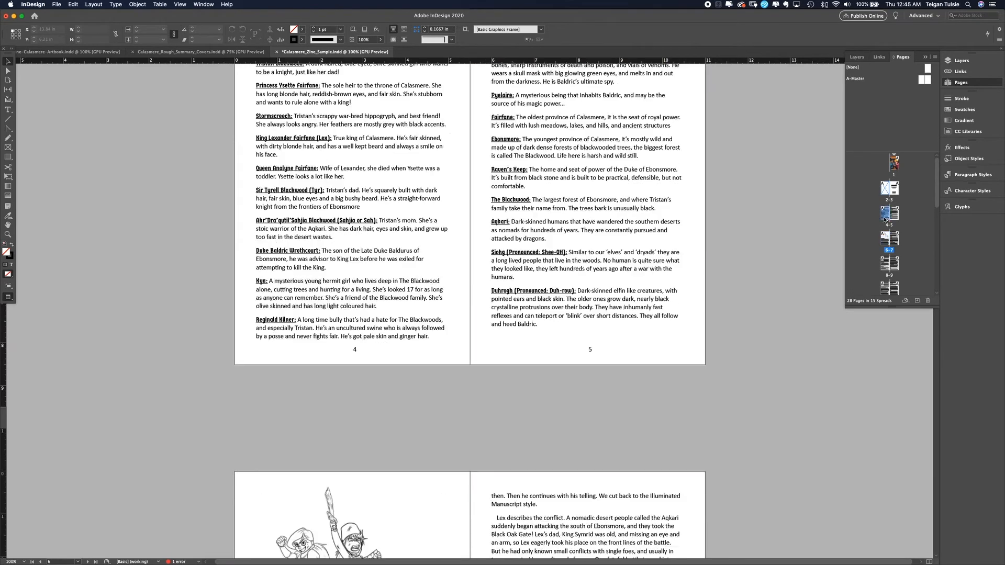
{"action": "scroll", "coordinate": [889, 220], "scroll_direction": "down", "scroll_amount": 10}
{"action": "double_click", "coordinate": [889, 202]}
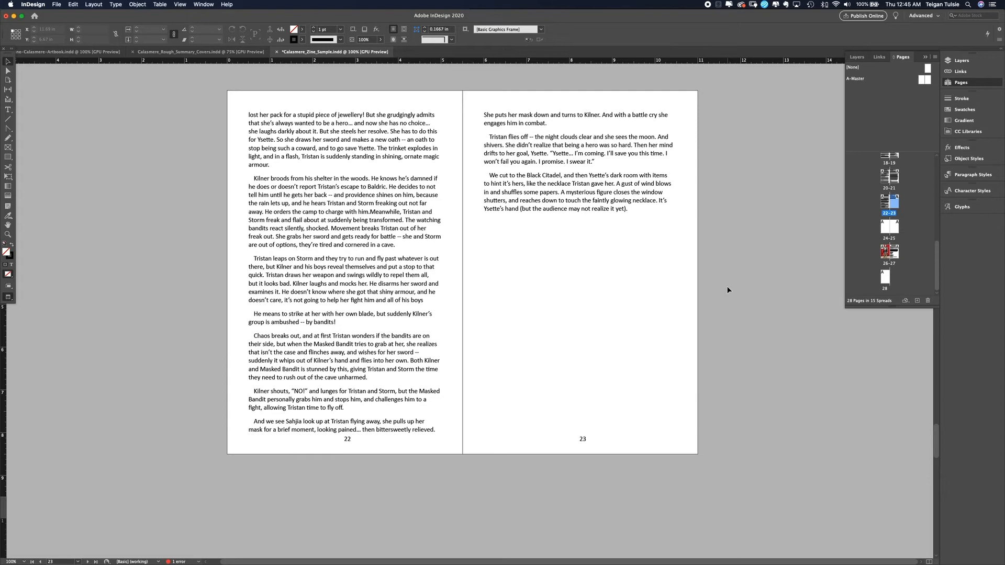
{"action": "double_click", "coordinate": [888, 228]}
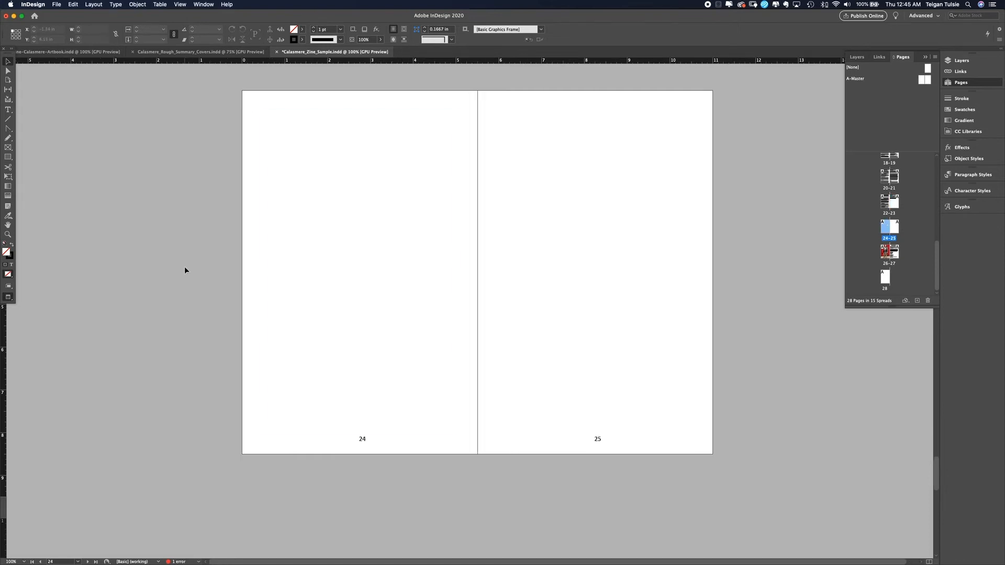
{"action": "key", "text": "w"}
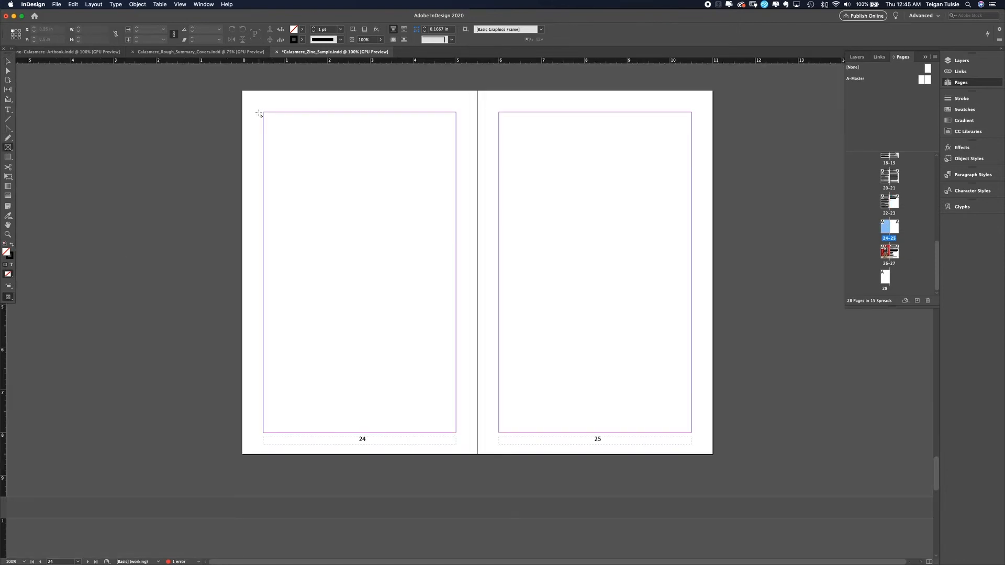
{"action": "mouse_move", "coordinate": [259, 114]}
{"action": "left_mouse_down"}
{"action": "mouse_move", "coordinate": [415, 352]}
{"action": "mouse_move", "coordinate": [455, 389]}
{"action": "left_mouse_up"}
{"action": "key", "text": "v"}
{"action": "left_click_drag", "start_coordinate": [350, 276], "coordinate": [585, 276]}
{"action": "left_click", "coordinate": [764, 294]}
{"action": "key", "text": "super+w"}
{"action": "left_click", "coordinate": [545, 301]}
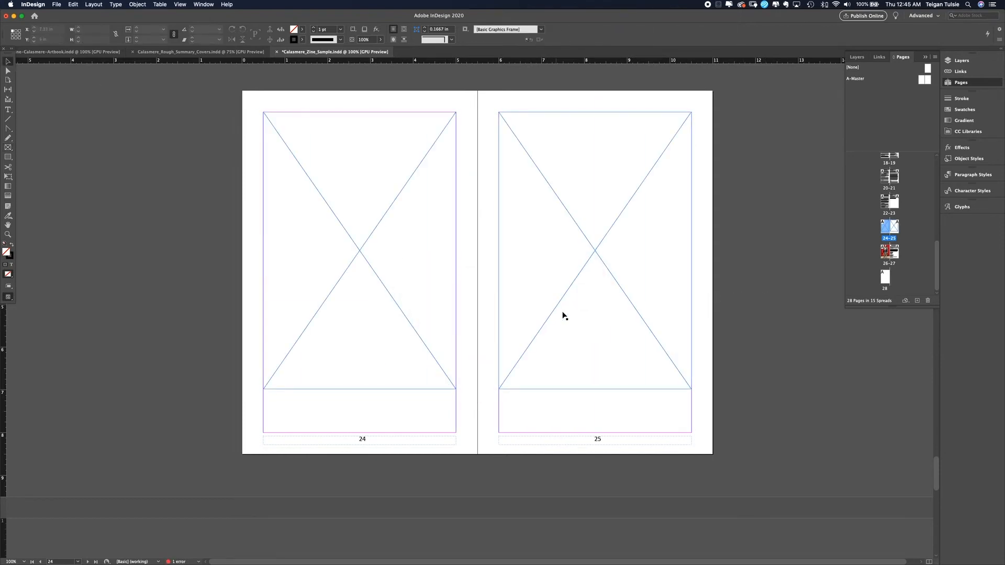
Step: Place the Ysette portrait colouring image in the page 24 frame and the Tristan one on page 25, fitting both proportionally
{"action": "key", "text": "super+d"}
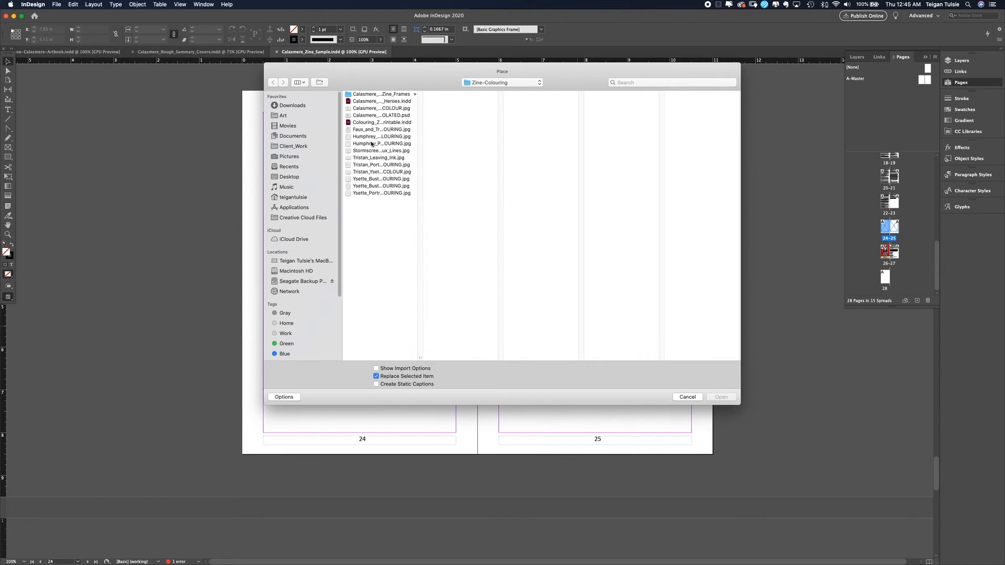
{"action": "left_click", "coordinate": [364, 108]}
{"action": "left_click", "coordinate": [405, 137]}
{"action": "left_click", "coordinate": [403, 130]}
{"action": "left_click", "coordinate": [396, 179]}
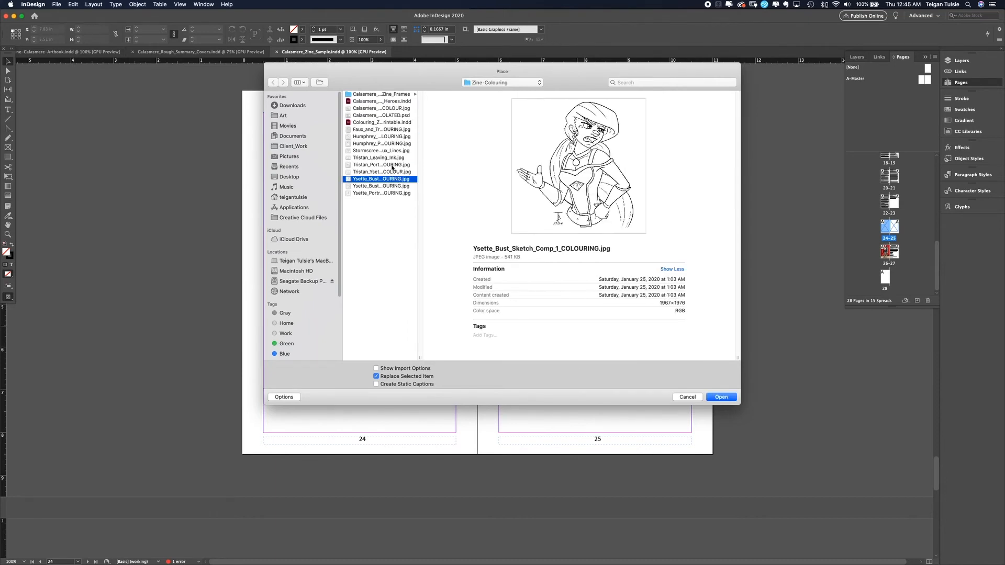
{"action": "left_click", "coordinate": [381, 193]}
{"action": "key", "text": "Return"}
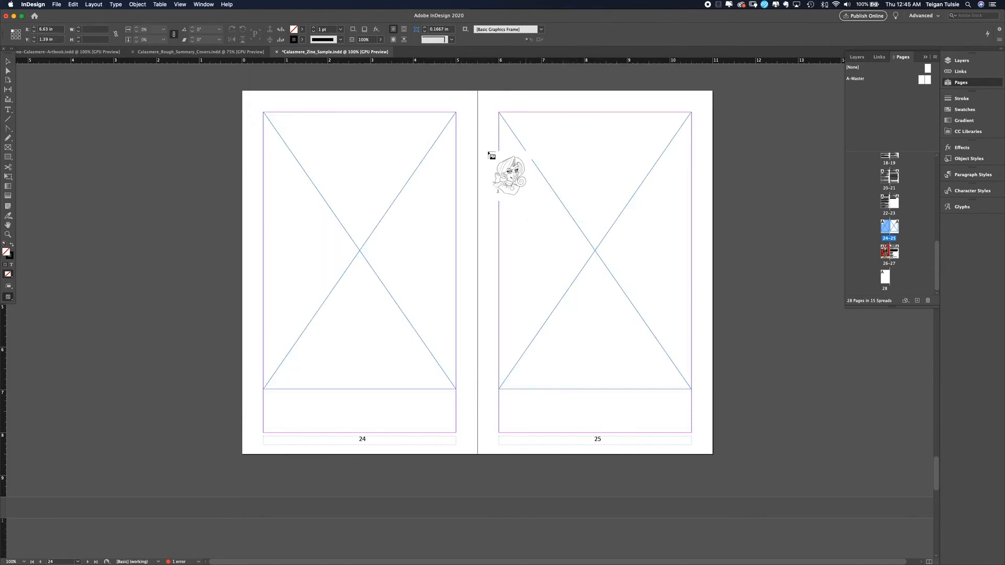
{"action": "left_click", "coordinate": [361, 173]}
{"action": "key", "text": "super+alt+shift+e"}
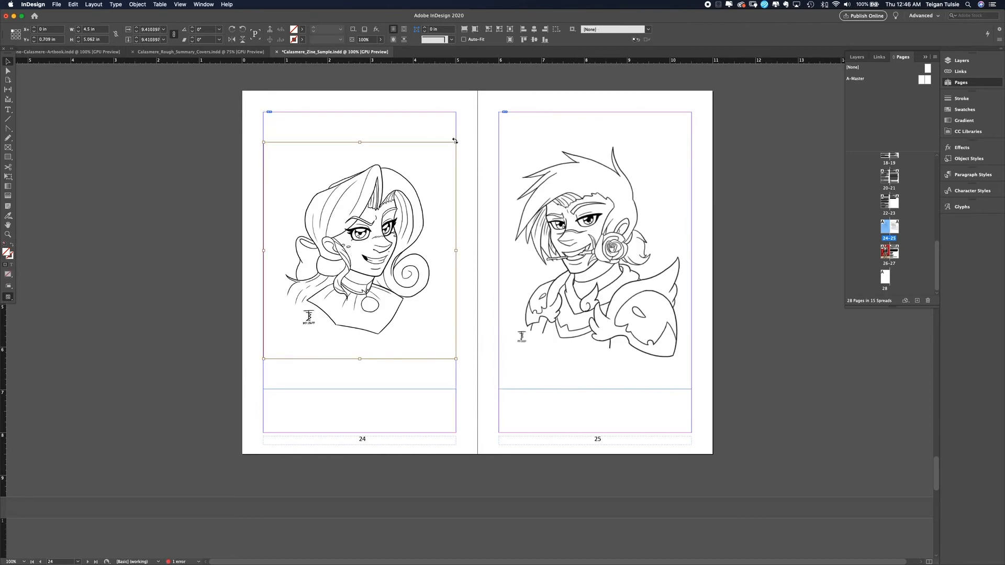
Step: Enlarge the page 24 portrait to about 5.68 in wide and the page 25 portrait to about 5.42 in, raising both within their frames
{"action": "left_click_drag", "start_coordinate": [454, 143], "coordinate": [480, 114]}
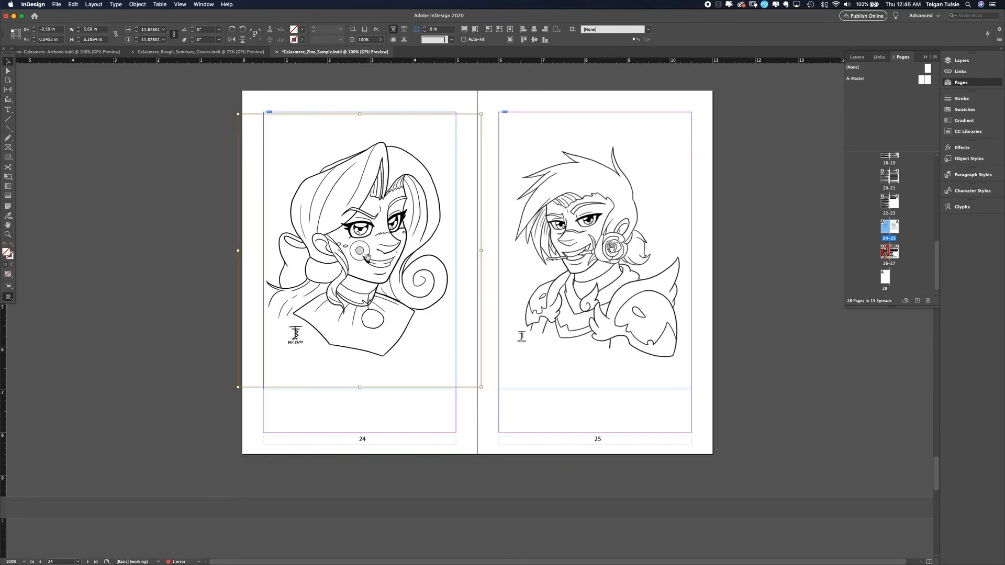
{"action": "left_click_drag", "start_coordinate": [368, 264], "coordinate": [369, 233]}
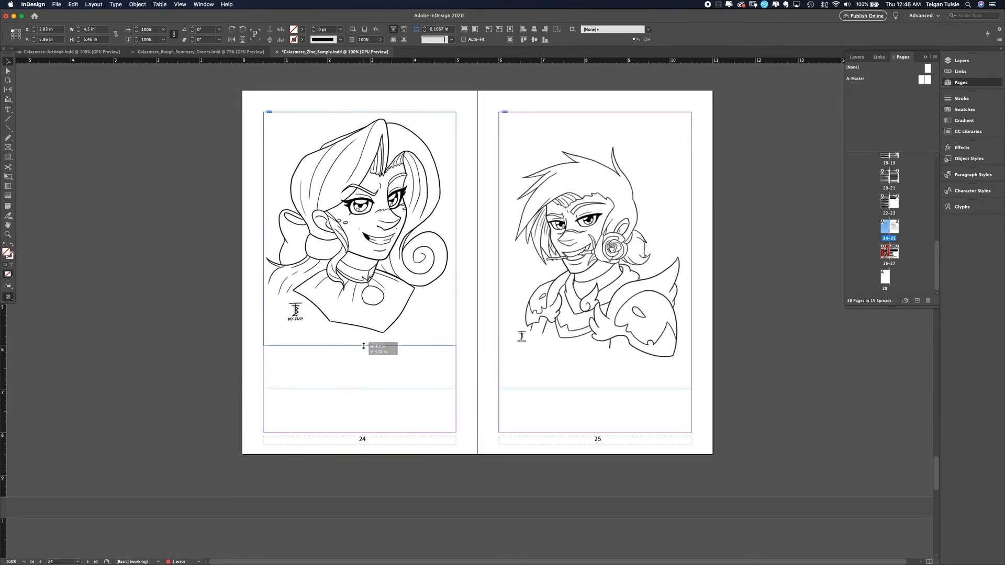
{"action": "left_click", "coordinate": [595, 250]}
{"action": "left_click_drag", "start_coordinate": [691, 138], "coordinate": [710, 119]}
{"action": "left_click_drag", "start_coordinate": [596, 251], "coordinate": [597, 230]}
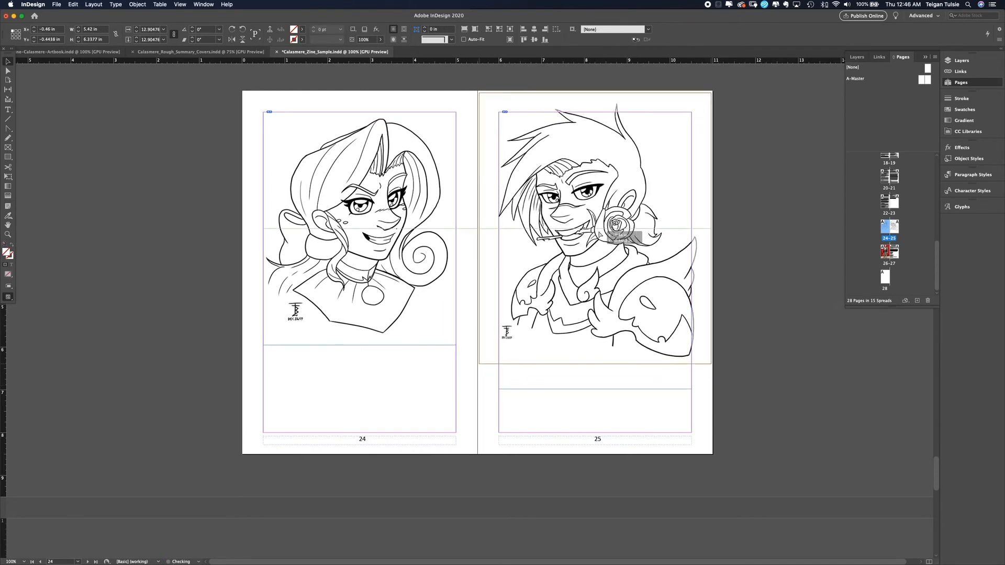
Step: Lower the page 24 portrait slightly within its frame and scale the page 25 portrait down a little to avoid cropping
{"action": "left_click_drag", "start_coordinate": [363, 233], "coordinate": [362, 242]}
{"action": "key", "text": "super+z"}
{"action": "left_click", "coordinate": [233, 241]}
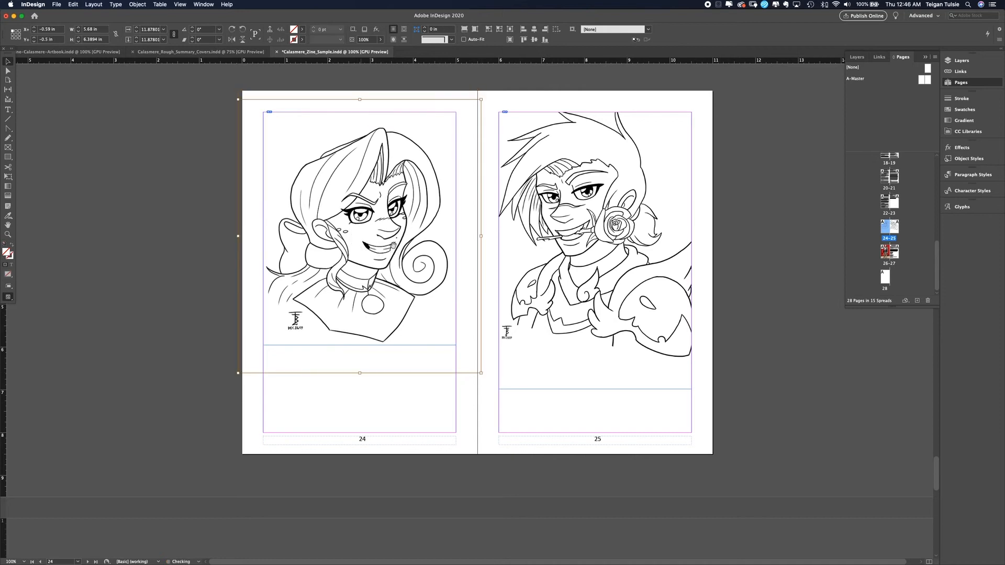
{"action": "left_click", "coordinate": [233, 242]}
{"action": "left_click", "coordinate": [595, 250]}
{"action": "left_click_drag", "start_coordinate": [711, 367], "coordinate": [704, 360]}
{"action": "left_click", "coordinate": [702, 392]}
{"action": "key", "text": "w"}
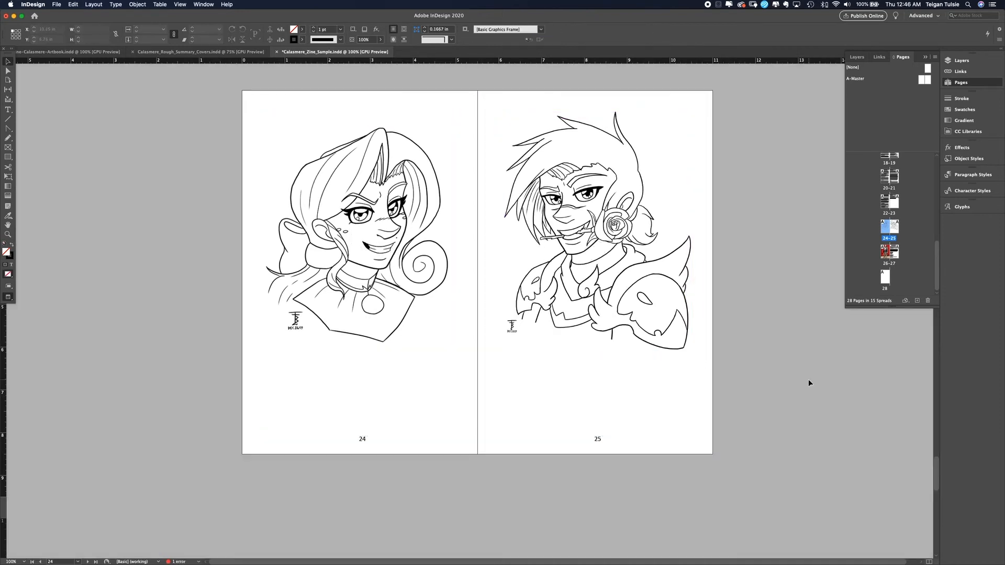
Step: Add a margin-wide text frame below the portrait on page 24 with the caption "Princess Ysette Analyne Fairfane"
{"action": "key", "text": "w"}
{"action": "key", "text": "t"}
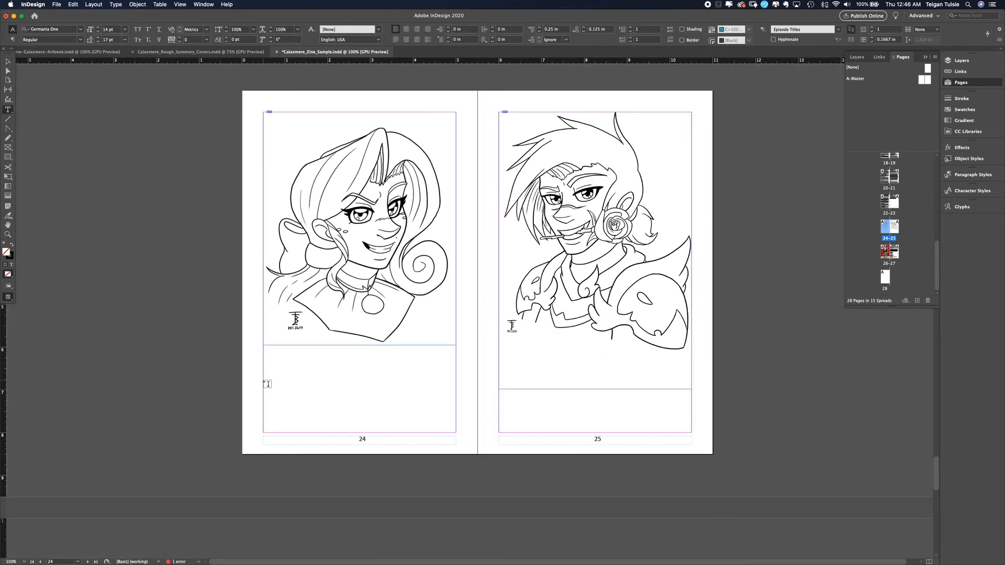
{"action": "key", "text": "v"}
{"action": "left_click", "coordinate": [354, 341]}
{"action": "left_click_drag", "start_coordinate": [354, 345], "coordinate": [354, 348]}
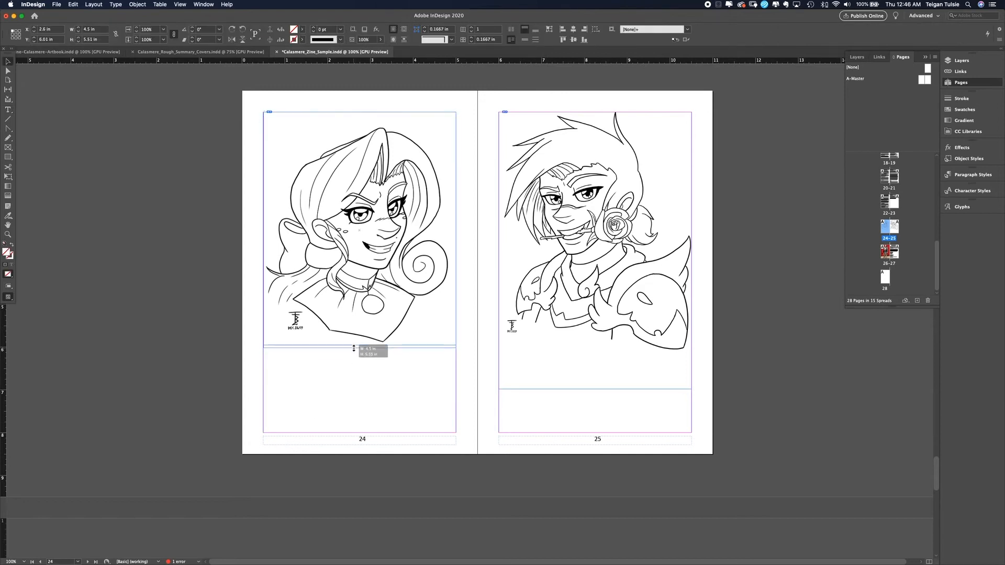
{"action": "key", "text": "t"}
{"action": "left_click_drag", "start_coordinate": [265, 403], "coordinate": [456, 428]}
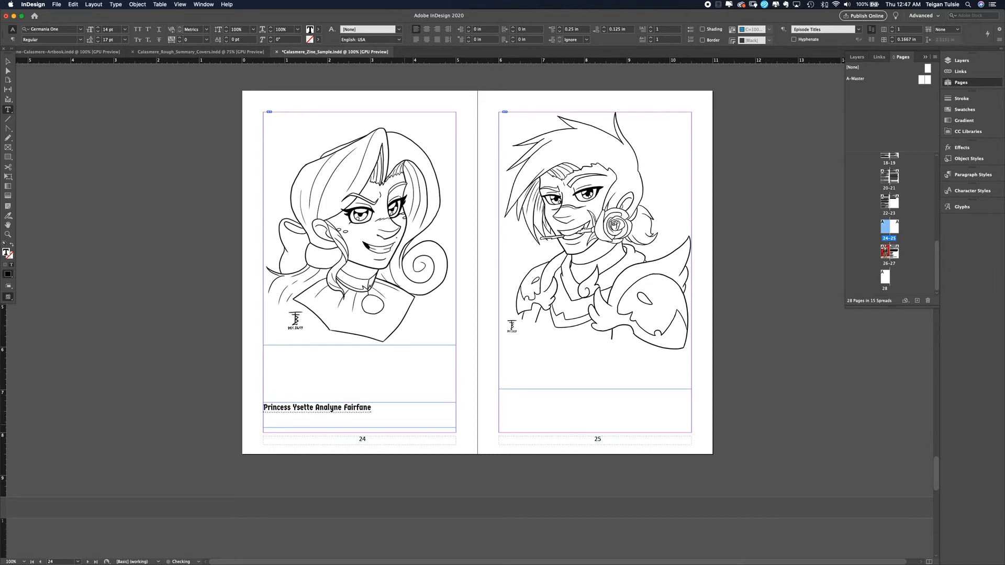
{"action": "left_click", "coordinate": [8, 70]}
{"action": "left_click_drag", "start_coordinate": [314, 415], "coordinate": [550, 415]}
{"action": "triple_click", "coordinate": [549, 408]}
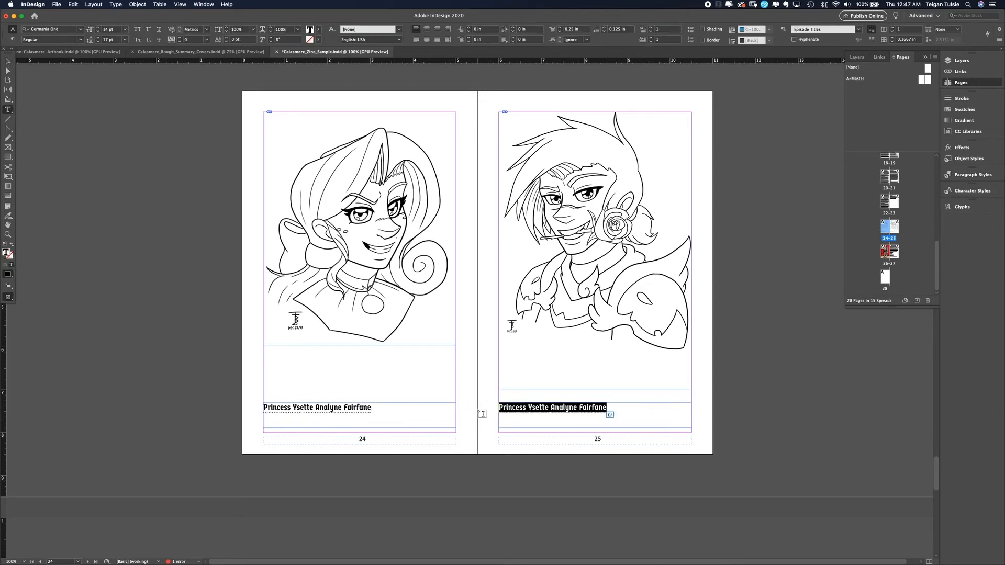
{"action": "type", "text": "Tristan "}
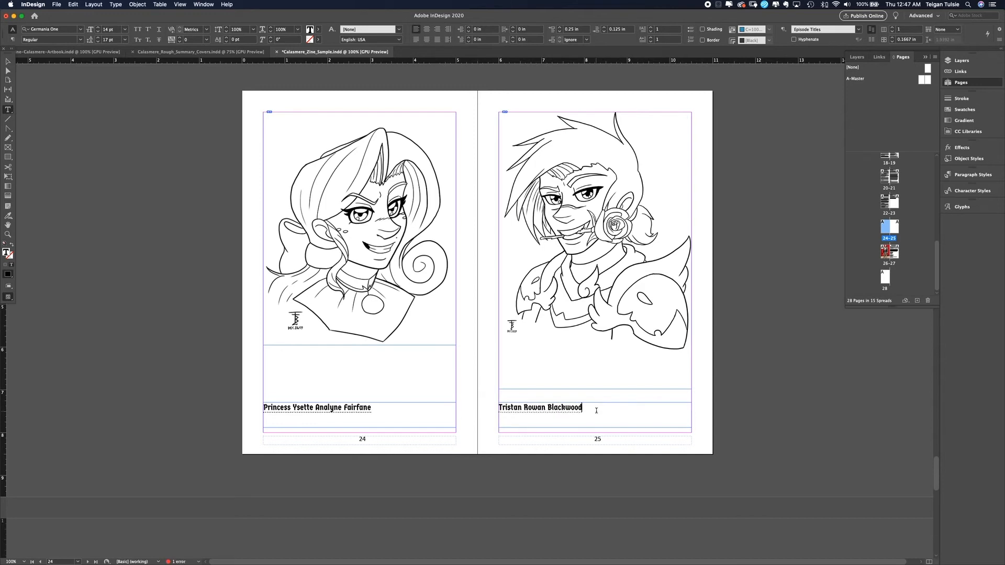
{"action": "type", "text": "Rowan Blackwood"}
Step: Apply the Part Titles paragraph style to the captions on pages 25 and 24
{"action": "triple_click", "coordinate": [596, 410]}
{"action": "left_click", "coordinate": [972, 174]}
{"action": "left_click", "coordinate": [869, 225]}
{"action": "left_click_drag", "start_coordinate": [373, 409], "coordinate": [208, 404]}
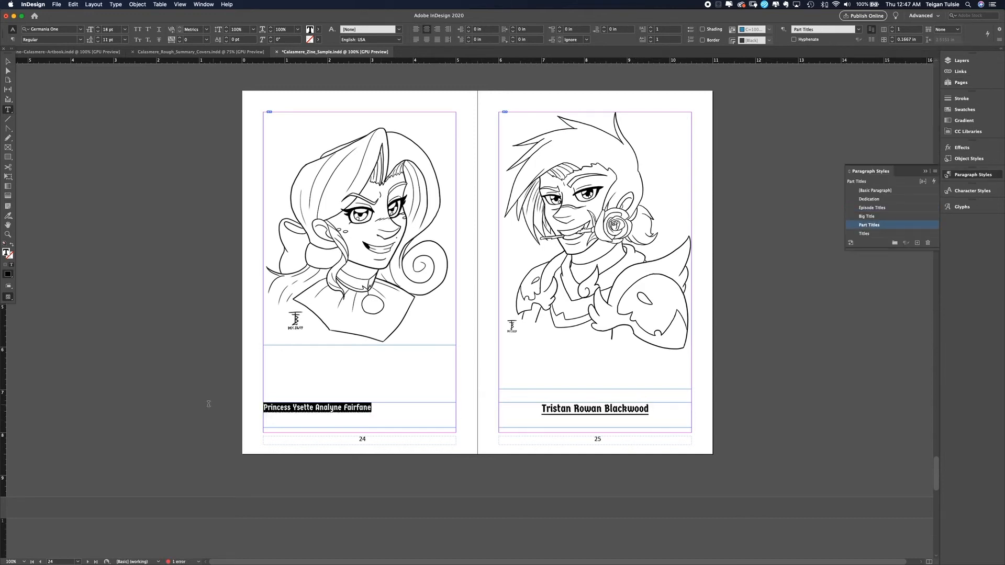
{"action": "left_click", "coordinate": [869, 225]}
{"action": "key", "text": "Escape"}
{"action": "left_click", "coordinate": [129, 316]}
{"action": "key", "text": "w"}
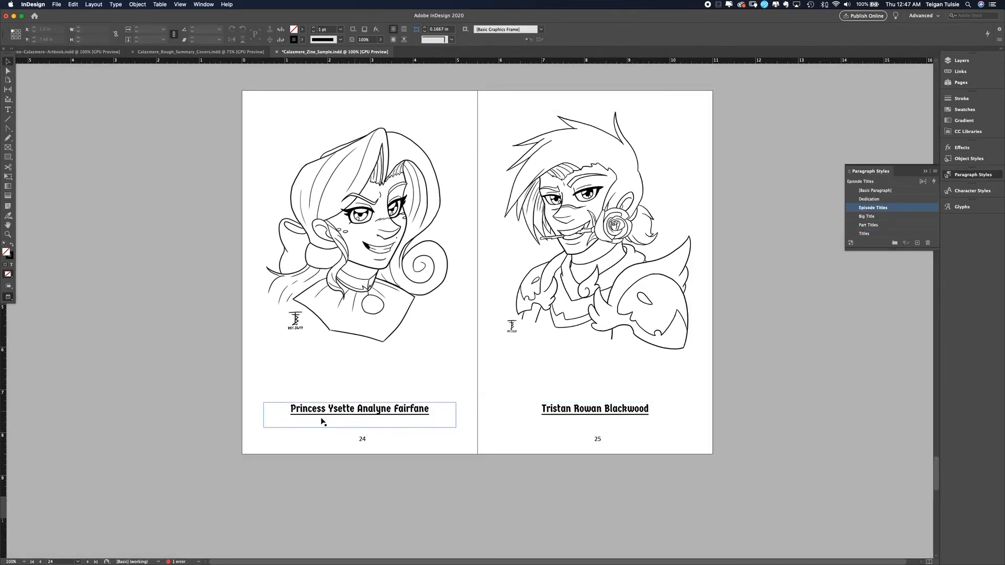
Step: Raise both captions and lower both portraits so each caption sits closely beneath its artwork on pages 24 and 25
{"action": "left_click", "coordinate": [298, 415]}
{"action": "left_click", "coordinate": [571, 415], "text": "shift"}
{"action": "left_click_drag", "start_coordinate": [417, 414], "coordinate": [417, 375]}
{"action": "left_click_drag", "start_coordinate": [795, 388], "coordinate": [278, 210]}
{"action": "left_click_drag", "start_coordinate": [376, 308], "coordinate": [376, 323]}
{"action": "left_click", "coordinate": [664, 384]}
{"action": "left_click", "coordinate": [390, 378], "text": "shift"}
{"action": "left_click_drag", "start_coordinate": [412, 374], "coordinate": [412, 391]}
{"action": "left_click", "coordinate": [765, 394]}
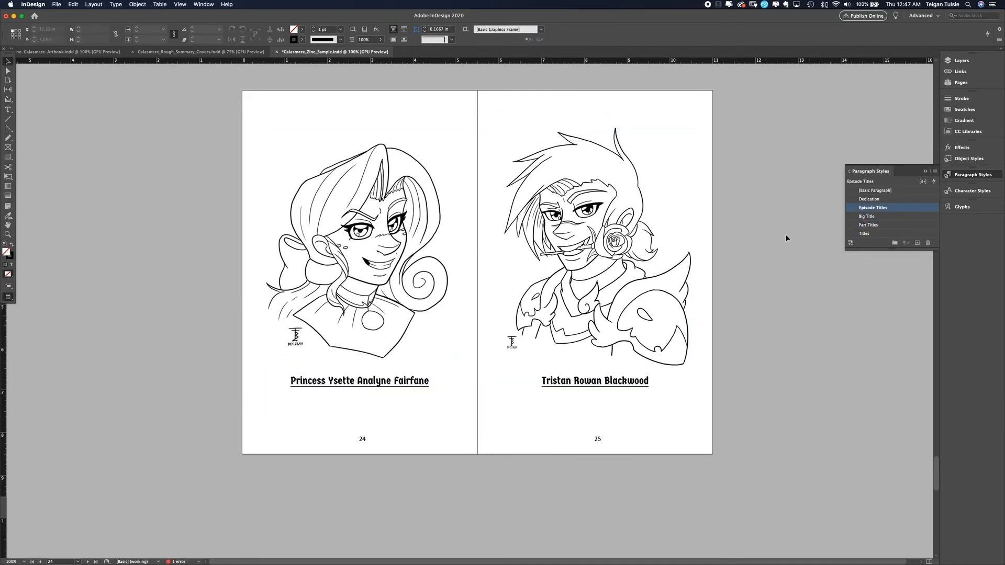
Step: Copy the Tristan portrait and caption from page 25 and paste them below the closing text on page 23
{"action": "left_click_drag", "start_coordinate": [792, 395], "coordinate": [622, 319]}
{"action": "key", "text": "super+c"}
{"action": "left_click", "coordinate": [961, 83]}
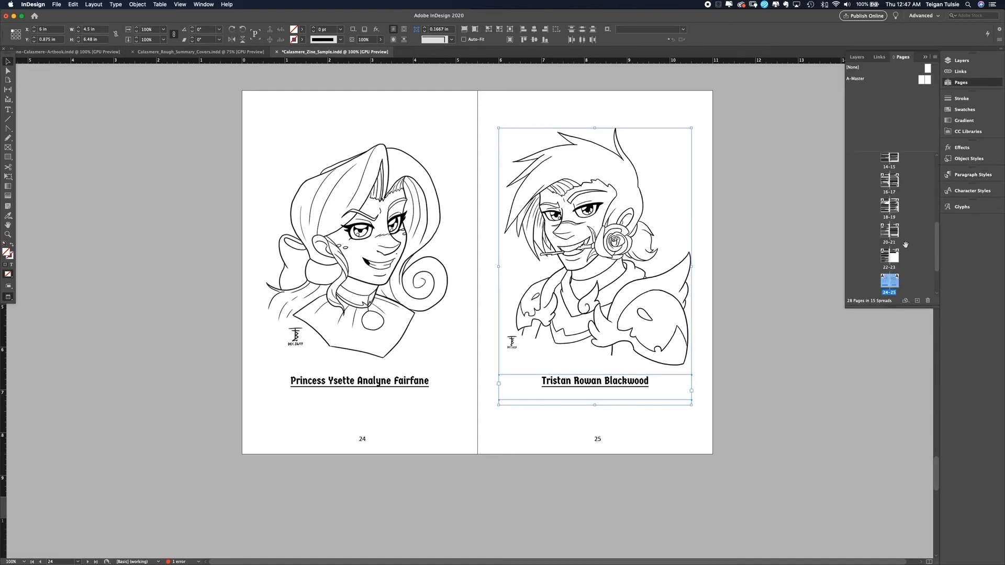
{"action": "double_click", "coordinate": [894, 256]}
{"action": "key", "text": "super+v"}
{"action": "left_click_drag", "start_coordinate": [480, 250], "coordinate": [590, 326]}
{"action": "key", "text": "w"}
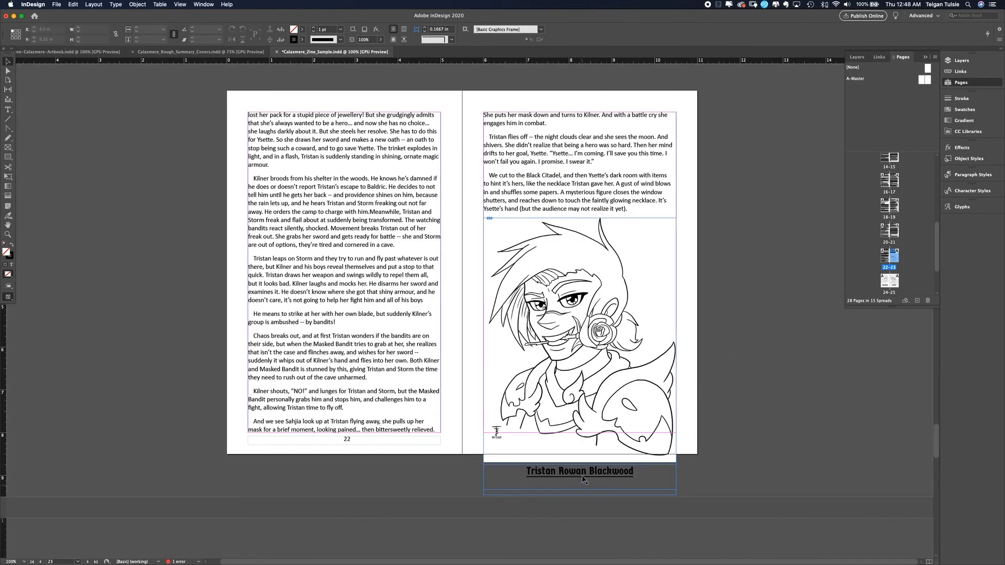
Step: Fit the pasted image frame between the closing text and the bottom of page 23, with the caption frame directly beneath it
{"action": "left_click_drag", "start_coordinate": [581, 496], "coordinate": [580, 455]}
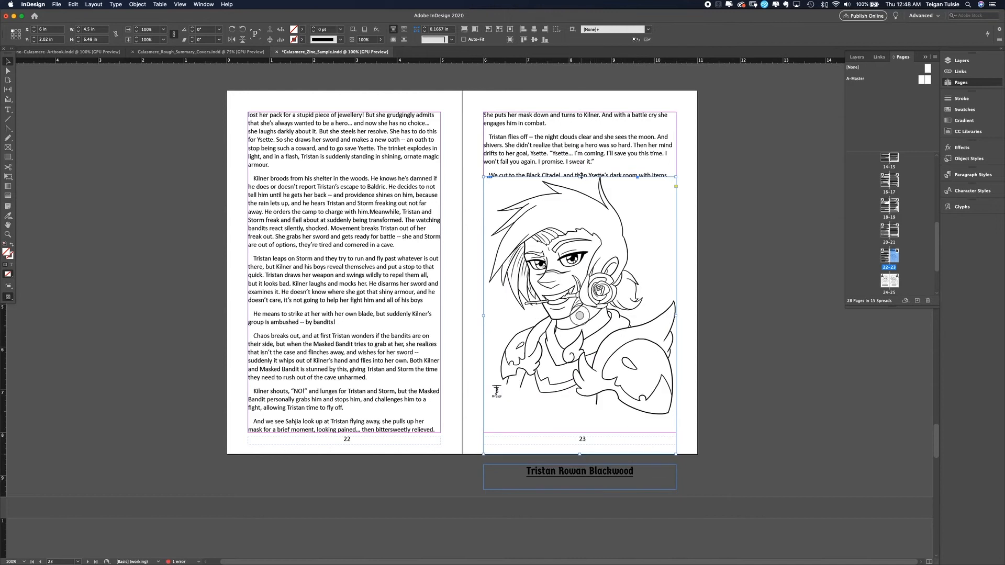
{"action": "left_click_drag", "start_coordinate": [579, 177], "coordinate": [580, 225]}
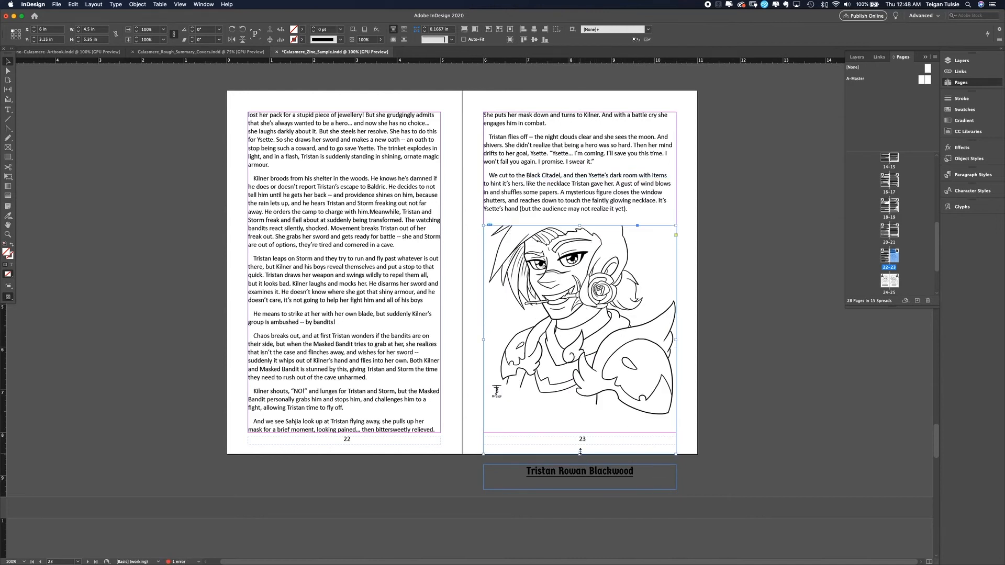
{"action": "left_click_drag", "start_coordinate": [579, 451], "coordinate": [580, 406]}
{"action": "left_click_drag", "start_coordinate": [636, 470], "coordinate": [637, 414]}
Step: Replace the caption text on page 23 with "Words"
{"action": "double_click", "coordinate": [636, 413]}
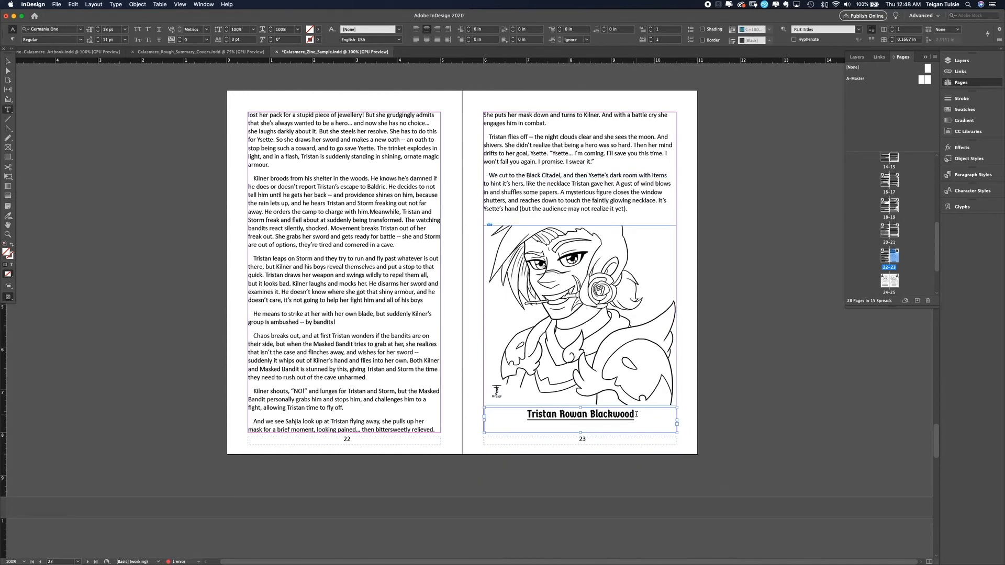
{"action": "key", "text": "ctrl+a"}
{"action": "type", "text": "Hump"}
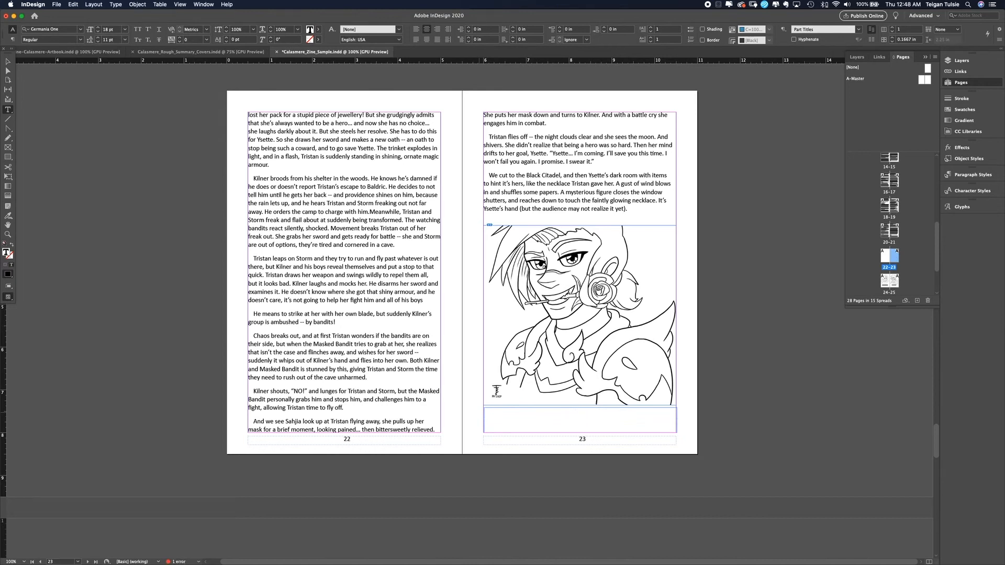
{"action": "left_click", "coordinate": [6, 59]}
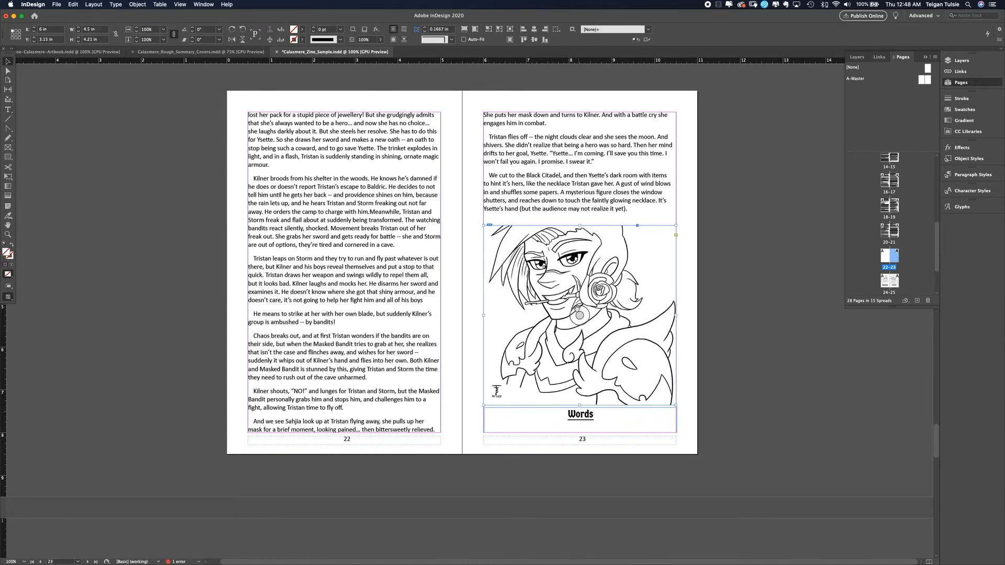
Step: Replace the page 23 portrait with Calasmere_Pitch_Book_Cover_Ink_COLOUR.jpg and fit it proportionally in the frame
{"action": "left_click", "coordinate": [580, 315]}
{"action": "key", "text": "Delete"}
{"action": "key", "text": "ctrl+d"}
{"action": "key", "text": "Down"}
{"action": "key", "text": "Down"}
{"action": "key", "text": "Down"}
{"action": "key", "text": "Down"}
{"action": "key", "text": "Down"}
{"action": "key", "text": "Down"}
{"action": "key", "text": "Down"}
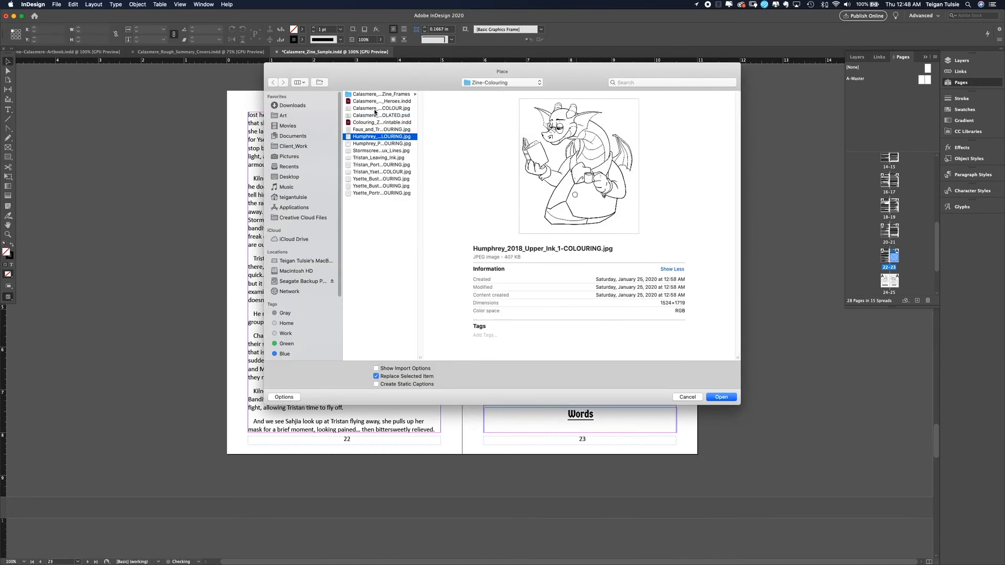
{"action": "key", "text": "Down"}
{"action": "key", "text": "Down"}
{"action": "key", "text": "Down"}
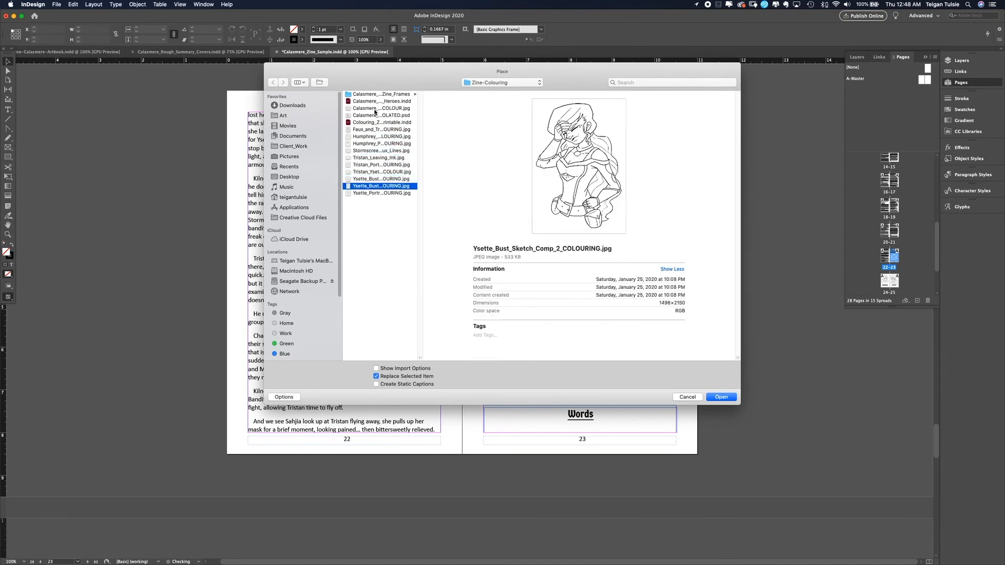
{"action": "key", "text": "Up"}
{"action": "key", "text": "Up"}
{"action": "key", "text": "Up"}
{"action": "left_click", "coordinate": [375, 107]}
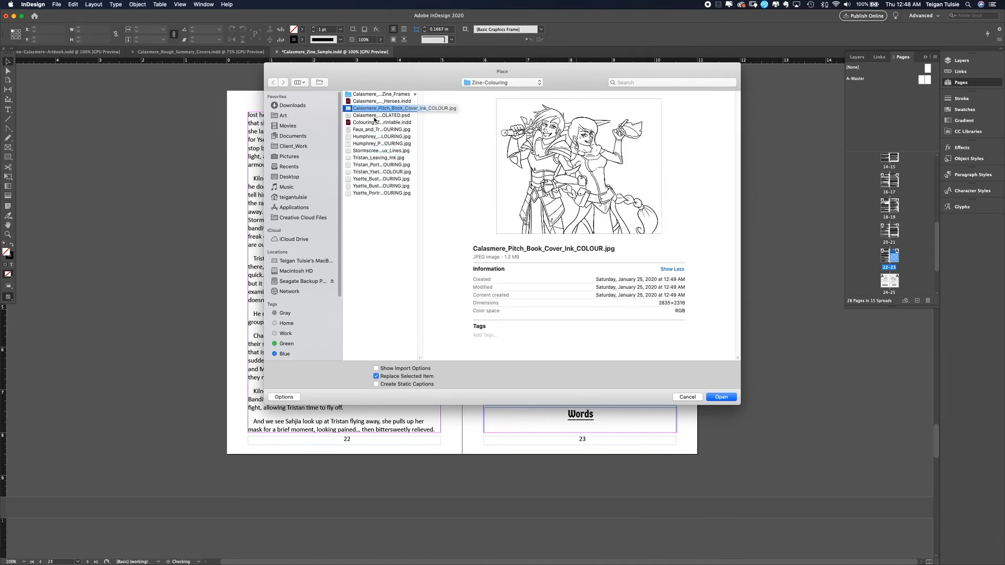
{"action": "double_click", "coordinate": [375, 108]}
{"action": "left_click", "coordinate": [476, 29]}
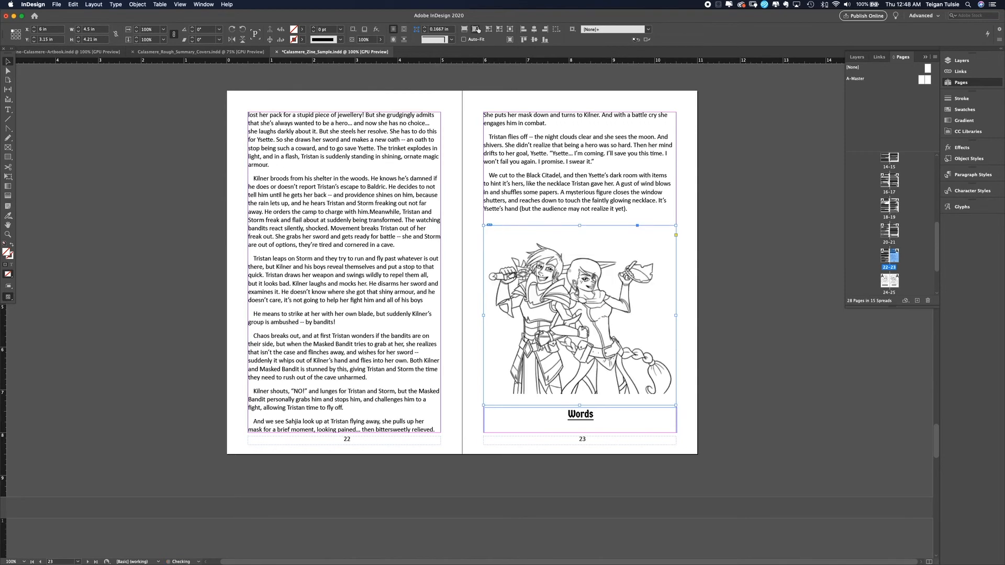
{"action": "left_click", "coordinate": [580, 315]}
{"action": "key", "text": "w"}
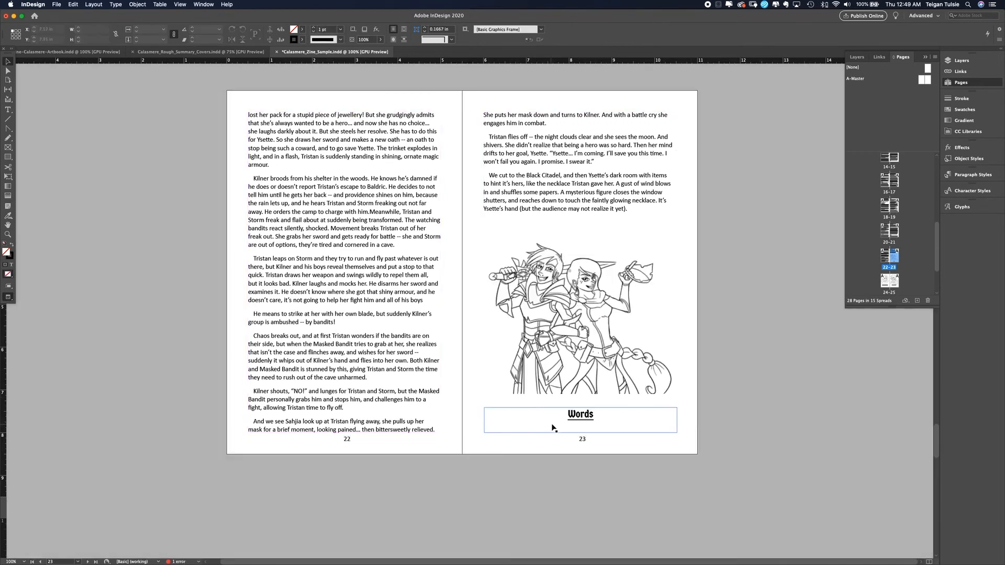
Step: Change the caption below the page 23 artwork to "Thanks for Reading!!!"
{"action": "double_click", "coordinate": [580, 414]}
{"action": "type", "text": "Thanks for Reading!!!"}
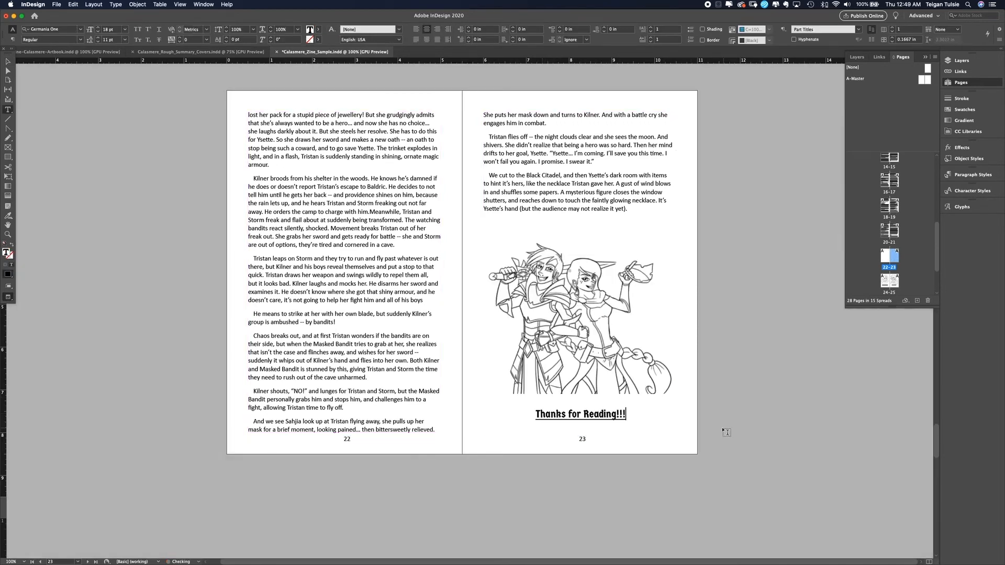
{"action": "left_click", "coordinate": [8, 62]}
Step: Try the "Thanks for Reading!!!" caption above the page 23 artwork with the artwork lowered, and undo the moves
{"action": "left_click_drag", "start_coordinate": [530, 411], "coordinate": [530, 231]}
{"action": "left_click", "coordinate": [576, 365], "text": "shift"}
{"action": "left_click_drag", "start_coordinate": [576, 366], "coordinate": [576, 387]}
{"action": "left_click", "coordinate": [688, 296]}
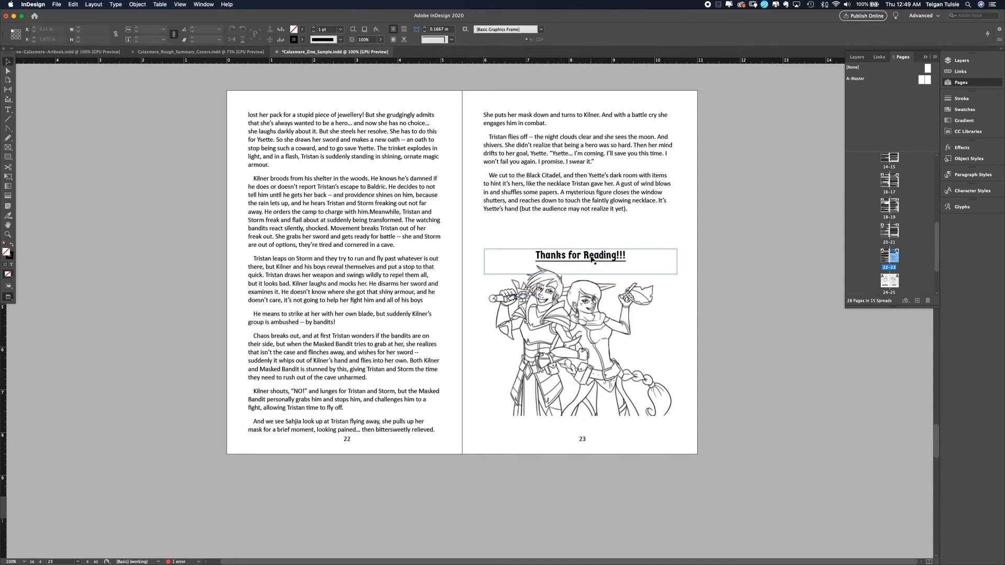
{"action": "key", "text": "super+z"}
{"action": "key", "text": "super+z"}
{"action": "key", "text": "super+z"}
{"action": "key", "text": "Escape"}
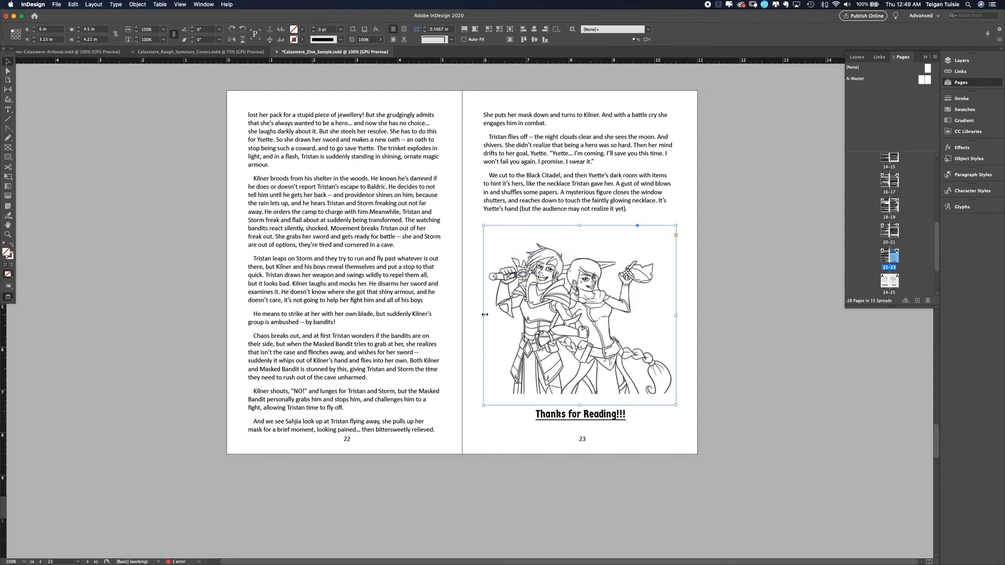
Step: Widen the page 23 image frame evenly on both sides to about 5.05 in and refit the artwork proportionally
{"action": "left_click_drag", "start_coordinate": [677, 316], "coordinate": [687, 315]}
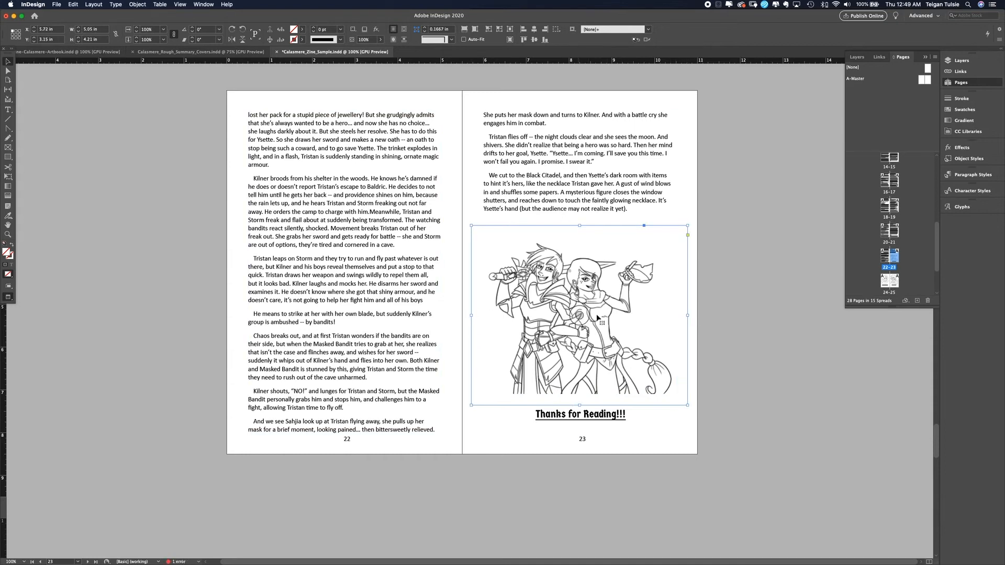
{"action": "key", "text": "super+alt+shift+e"}
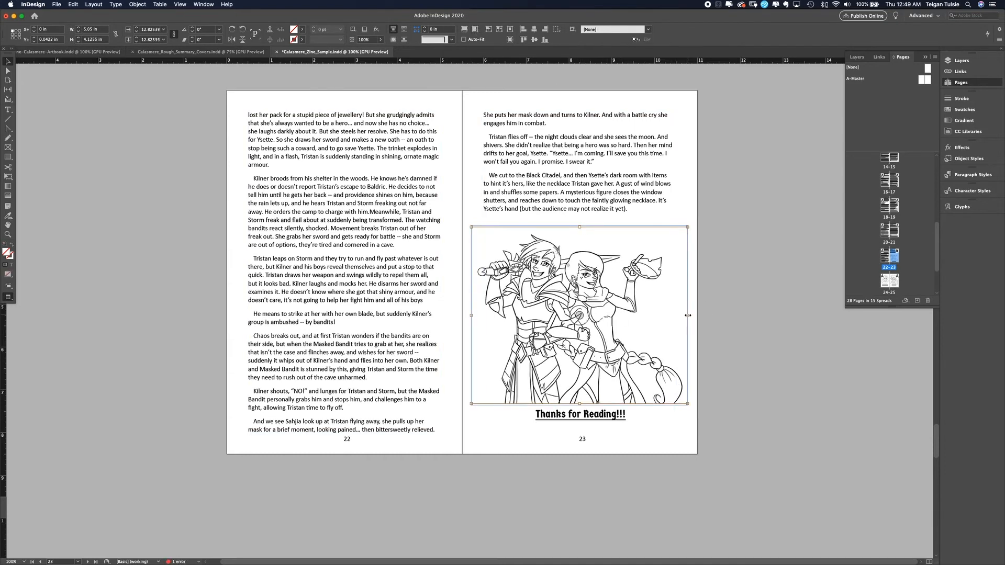
{"action": "left_click_drag", "start_coordinate": [688, 227], "coordinate": [692, 225]}
{"action": "key", "text": "super+z"}
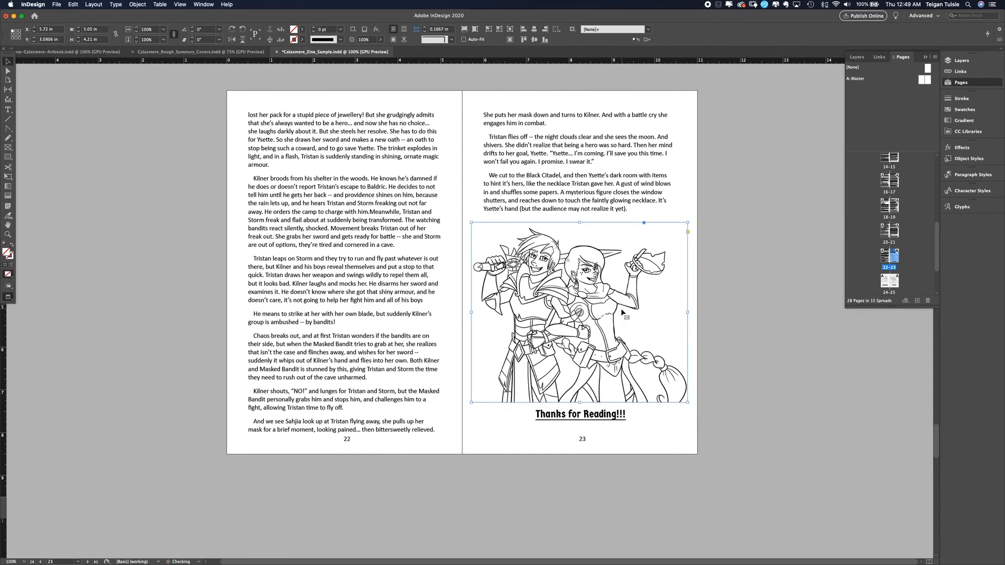
Step: Draw an empty image frame covering the whole of page 28, 5.5 by 8.5 in
{"action": "key", "text": "super+shift+a"}
{"action": "scroll", "coordinate": [869, 204], "scroll_direction": "down", "scroll_amount": 3}
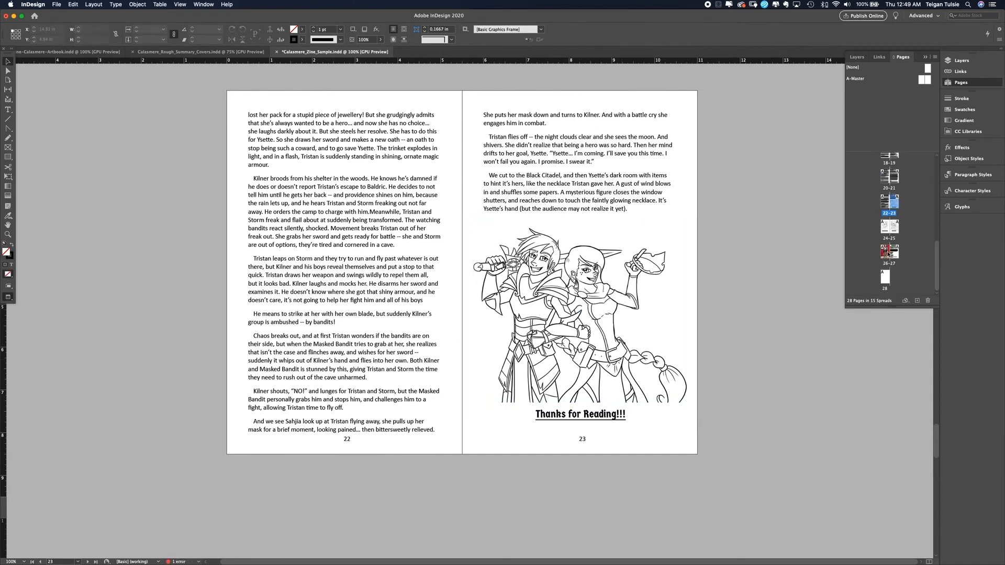
{"action": "double_click", "coordinate": [893, 254]}
{"action": "left_click_drag", "start_coordinate": [894, 253], "coordinate": [896, 254]}
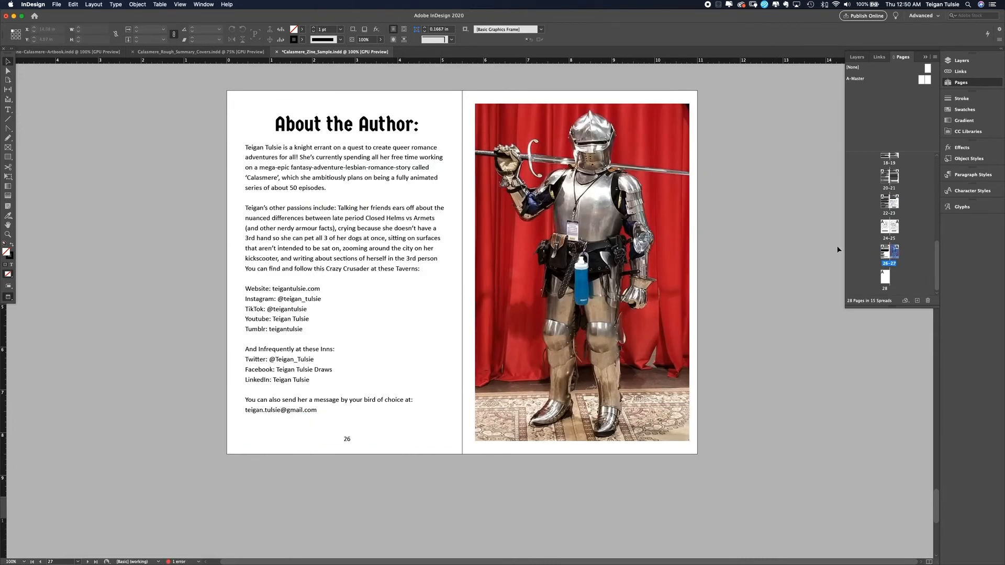
{"action": "double_click", "coordinate": [885, 277]}
{"action": "key", "text": "w"}
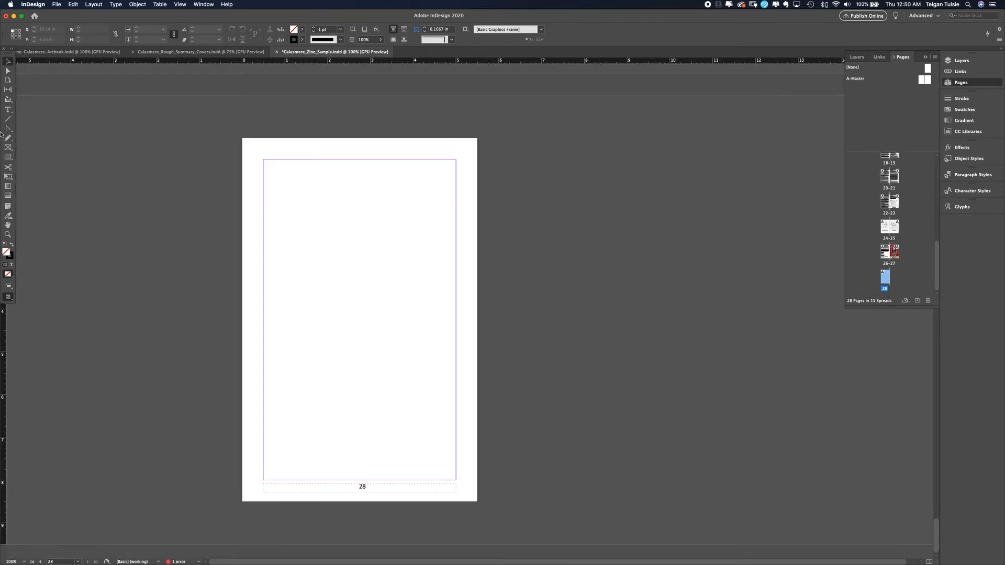
{"action": "left_click_drag", "start_coordinate": [241, 139], "coordinate": [478, 502]}
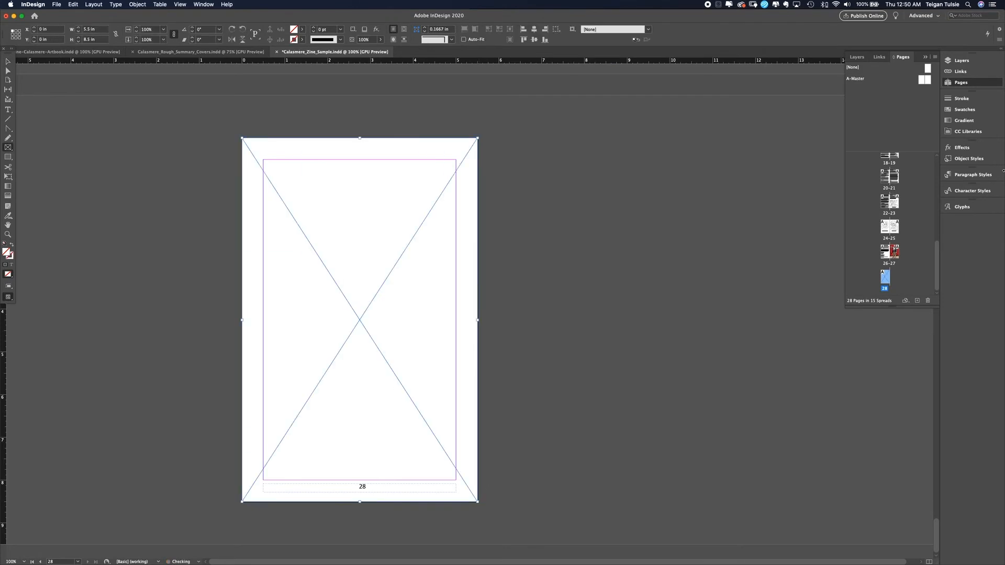
Step: Copy the full-page Duke Baldric Wrothcourt artwork from the Calasmere artbook document and return to Calasmere_Zine_Sample.indd
{"action": "scroll", "coordinate": [904, 214], "scroll_direction": "up", "scroll_amount": 10}
{"action": "double_click", "coordinate": [885, 188]}
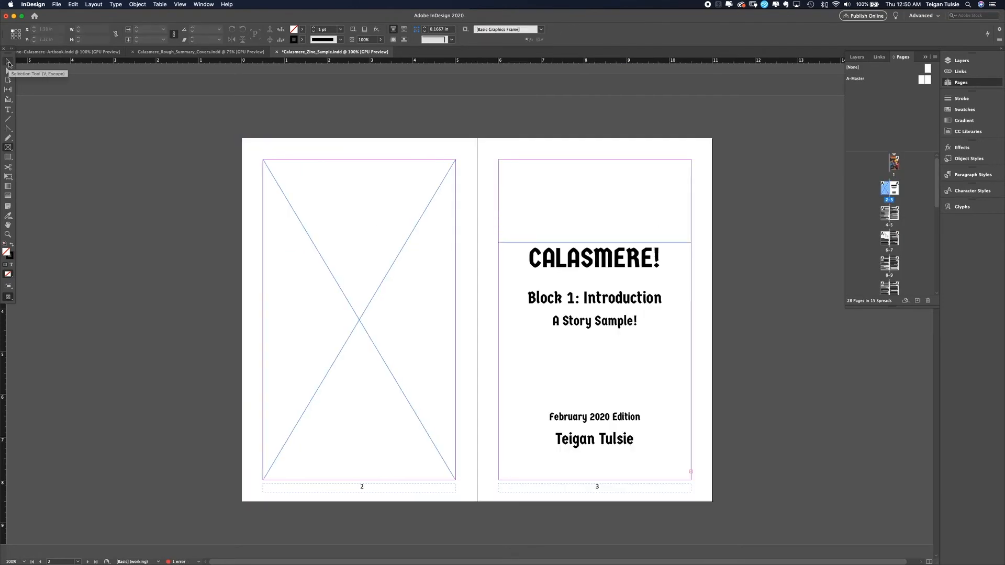
{"action": "left_click", "coordinate": [76, 51]}
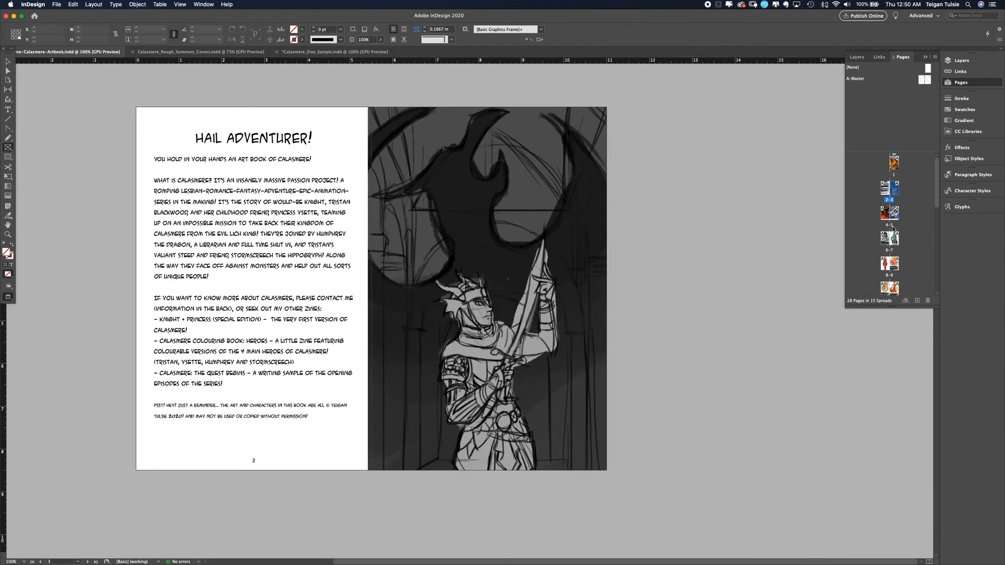
{"action": "key", "text": "super+minus"}
{"action": "key", "text": "alt+Page_Down"}
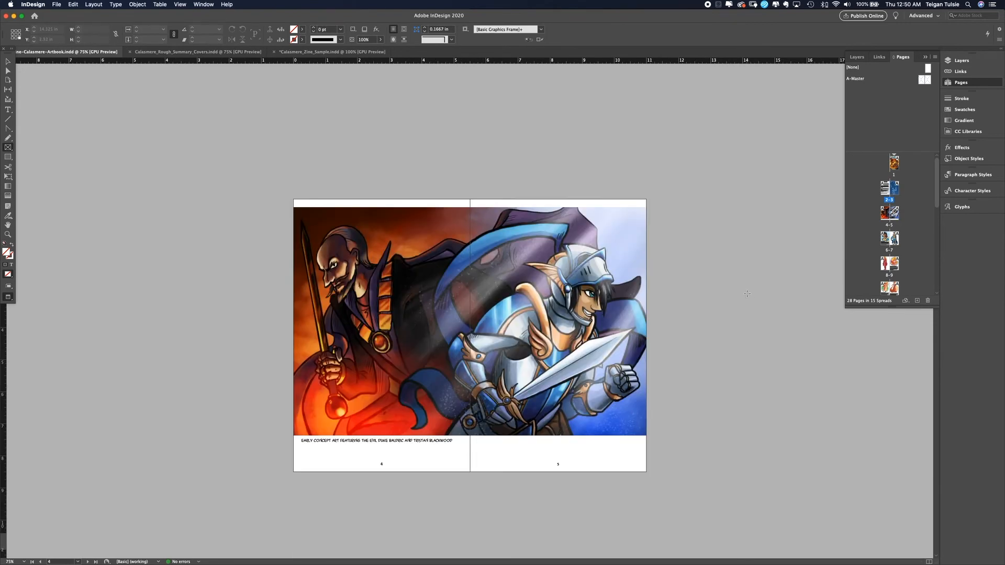
{"action": "scroll", "coordinate": [747, 294], "scroll_direction": "down", "scroll_amount": 10}
{"action": "scroll", "coordinate": [747, 294], "scroll_direction": "up", "scroll_amount": 10}
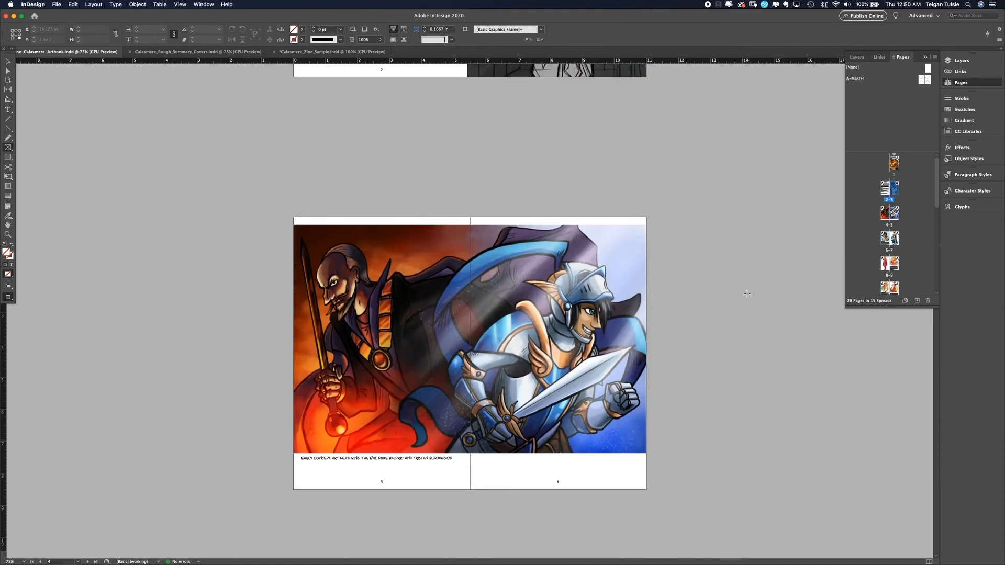
{"action": "scroll", "coordinate": [747, 294], "scroll_direction": "down", "scroll_amount": 10}
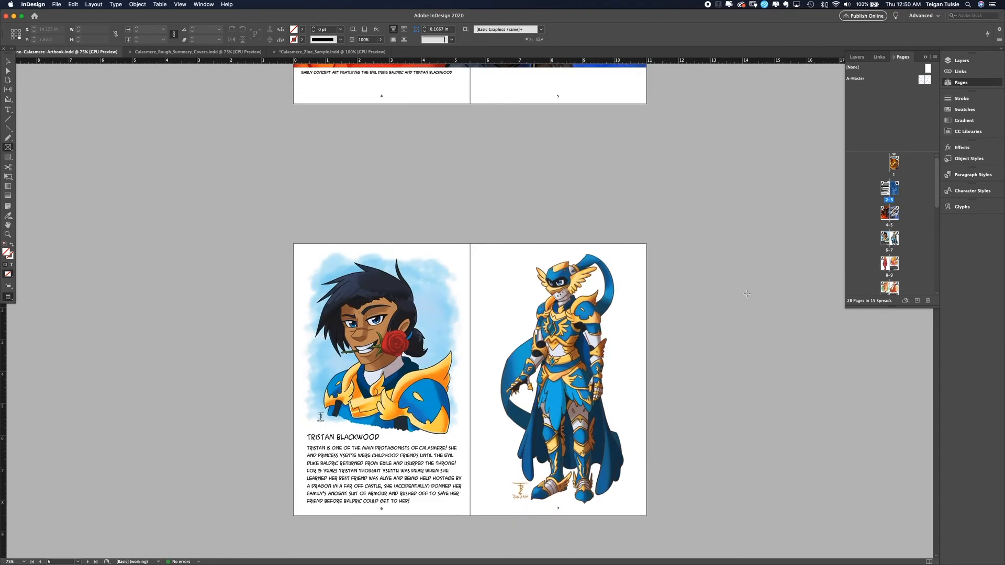
{"action": "scroll", "coordinate": [747, 294], "scroll_direction": "down", "scroll_amount": 20}
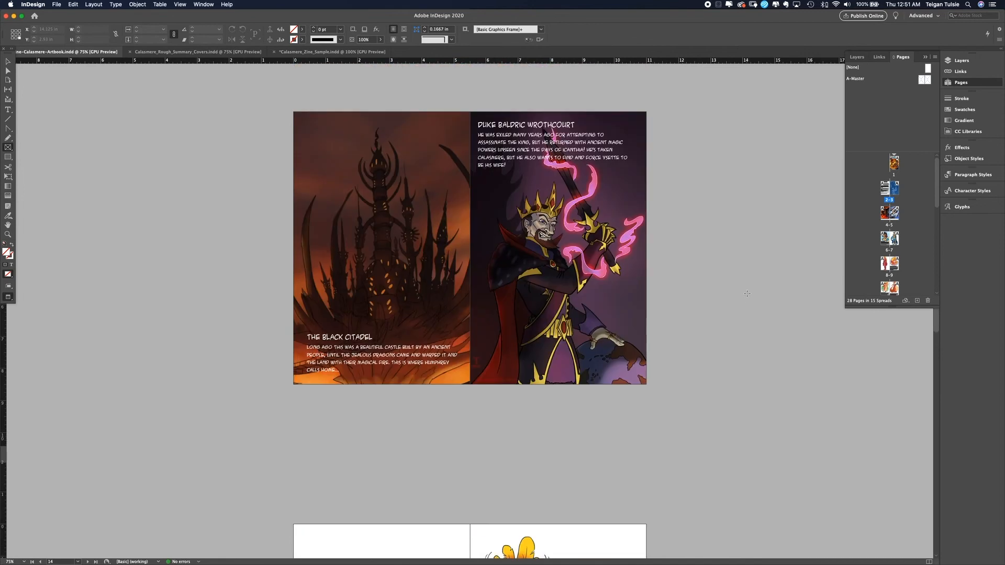
{"action": "left_click", "coordinate": [641, 356]}
{"action": "key", "text": "ctrl+c"}
{"action": "left_click", "coordinate": [329, 52]}
Step: Try the Duke Baldric artwork as a full-page image on page 2, and undo it
{"action": "key", "text": "ctrl+v"}
{"action": "left_click_drag", "start_coordinate": [417, 305], "coordinate": [212, 305]}
{"action": "key", "text": "w"}
{"action": "key", "text": "ctrl+minus"}
{"action": "key", "text": "ctrl+minus"}
{"action": "key", "text": "ctrl+minus"}
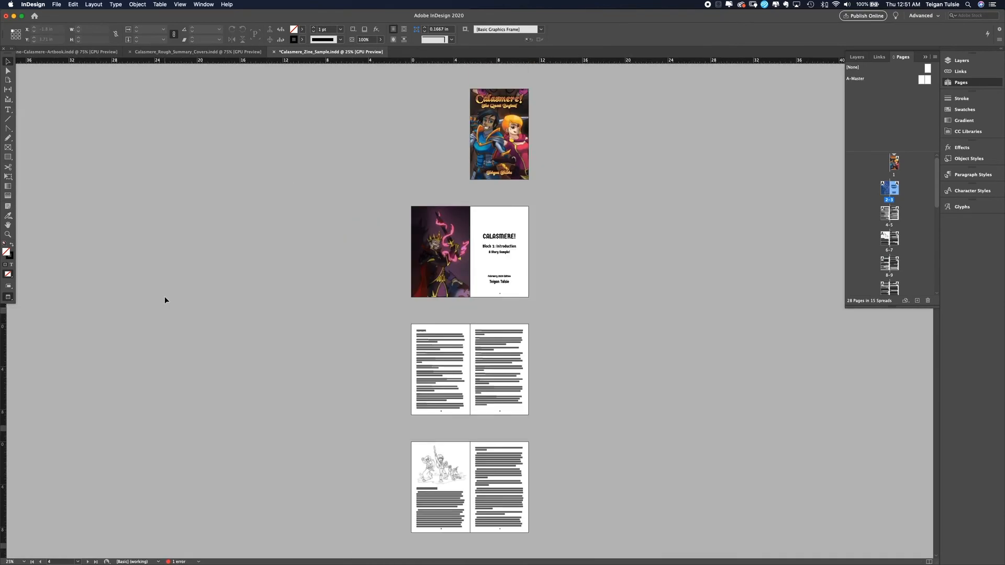
{"action": "key", "text": "ctrl+z"}
Step: Paste the copied Duke Baldric artwork onto page 28 and position it to cover the whole page
{"action": "scroll", "coordinate": [625, 350], "scroll_direction": "down", "scroll_amount": 20}
{"action": "left_click", "coordinate": [446, 471]}
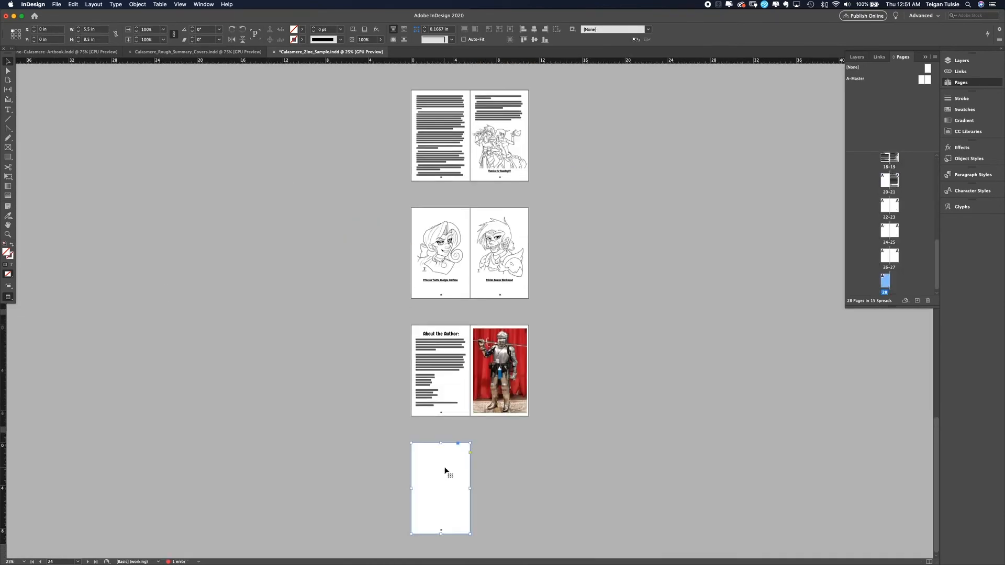
{"action": "key", "text": "ctrl+v"}
{"action": "left_click_drag", "start_coordinate": [447, 472], "coordinate": [420, 472]}
{"action": "left_click", "coordinate": [556, 473]}
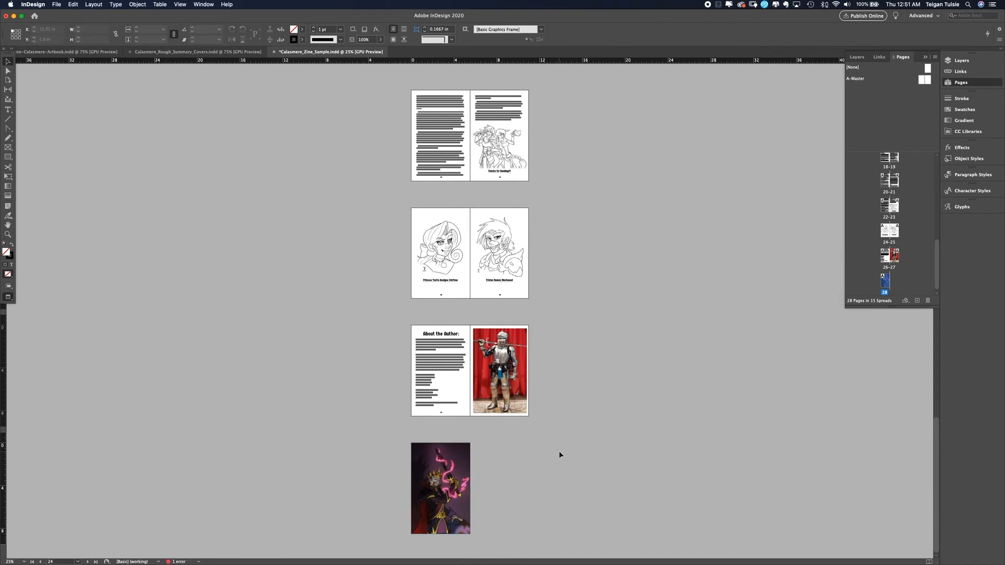
Step: Try Tristan_Leaving_Ink.jpg fitted proportionally in the page 2 image frame, and remove it
{"action": "scroll", "coordinate": [557, 451], "scroll_direction": "up", "scroll_amount": 20}
{"action": "key", "text": "ctrl+equal"}
{"action": "key", "text": "ctrl+equal"}
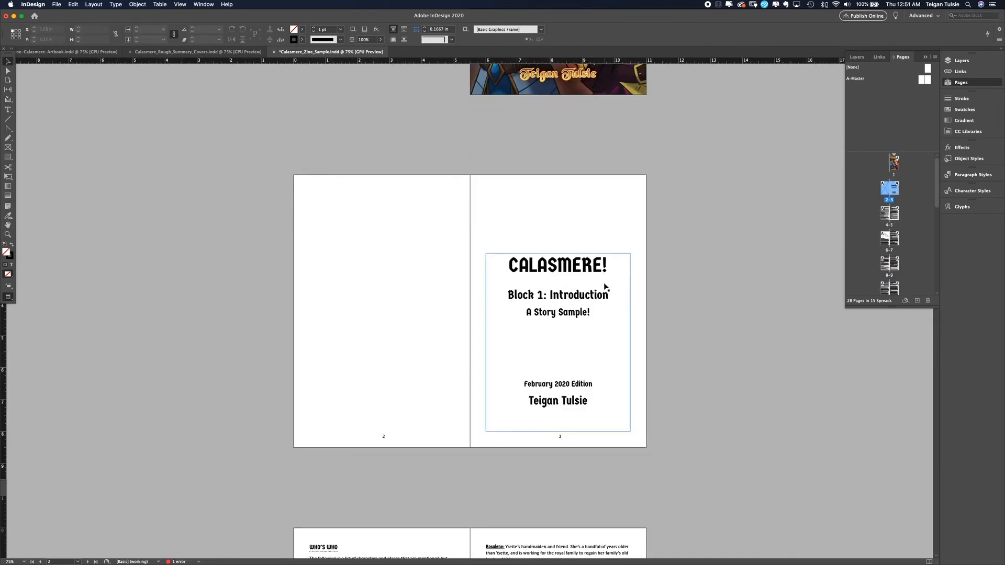
{"action": "key", "text": "super+d"}
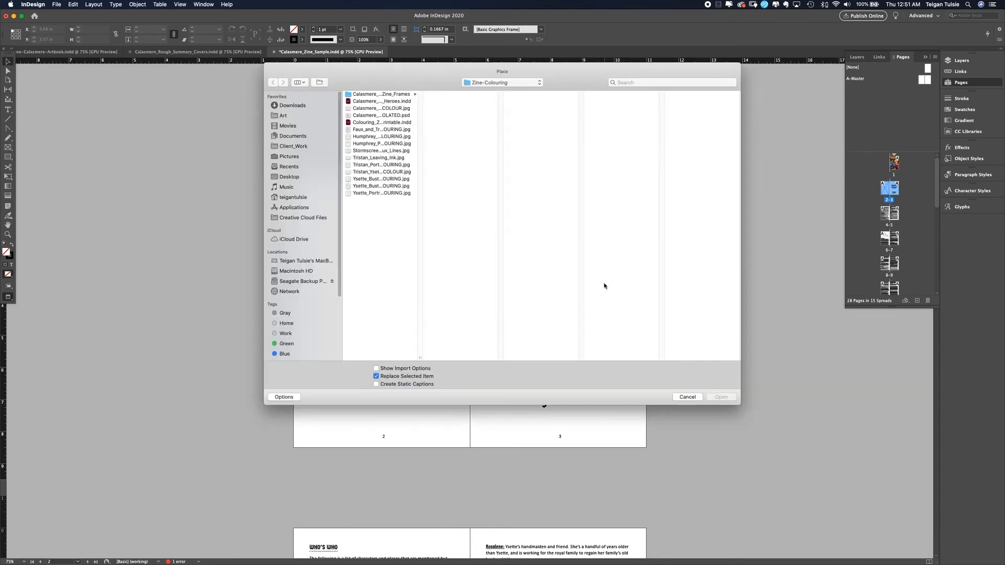
{"action": "left_click", "coordinate": [386, 151]}
{"action": "left_click", "coordinate": [378, 158]}
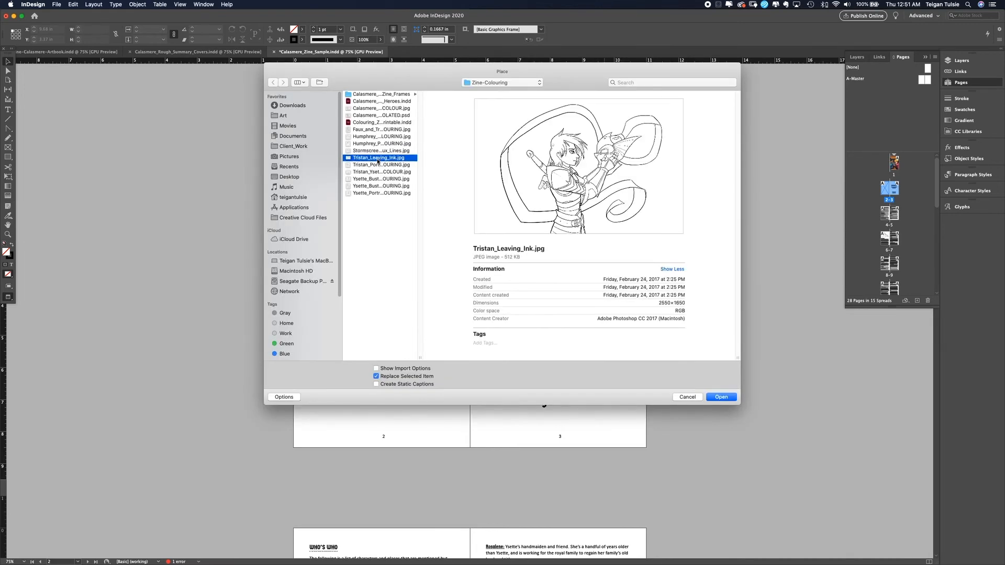
{"action": "left_click", "coordinate": [721, 397]}
{"action": "left_click", "coordinate": [378, 293]}
{"action": "left_click", "coordinate": [479, 31]}
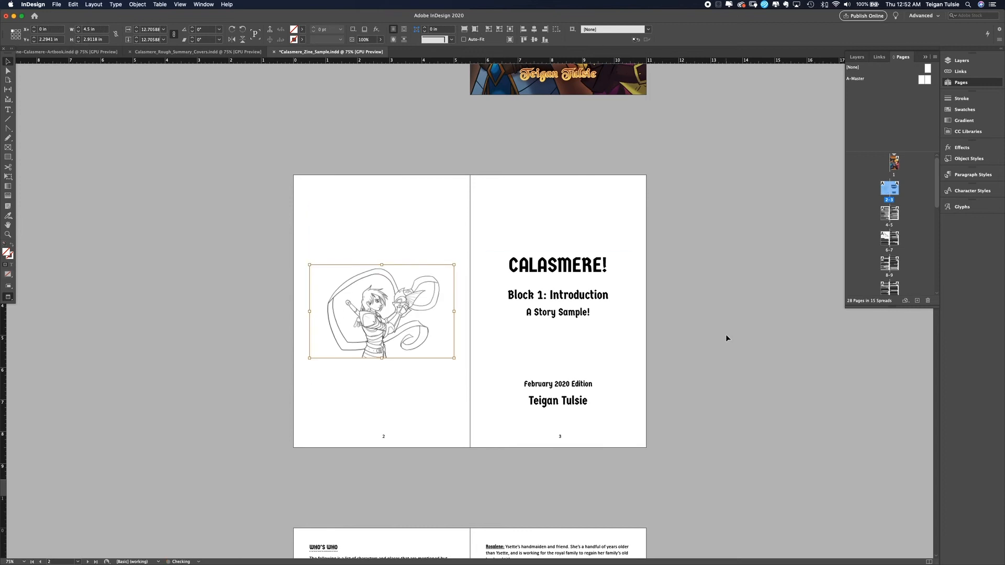
{"action": "left_click", "coordinate": [725, 337]}
{"action": "left_click", "coordinate": [385, 313]}
{"action": "key", "text": "Delete"}
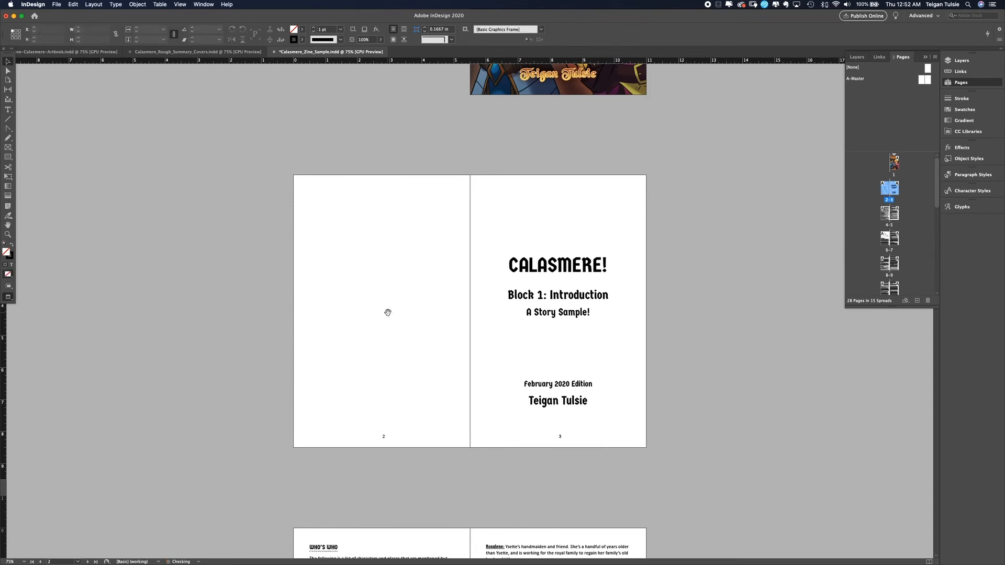
Step: Place Tristan_Finished_Modelsheet_Zine.png from the Zine - Calasmere Artbook folder in the page 2 image frame
{"action": "key", "text": "w"}
{"action": "left_click", "coordinate": [348, 257]}
{"action": "key", "text": "super+d"}
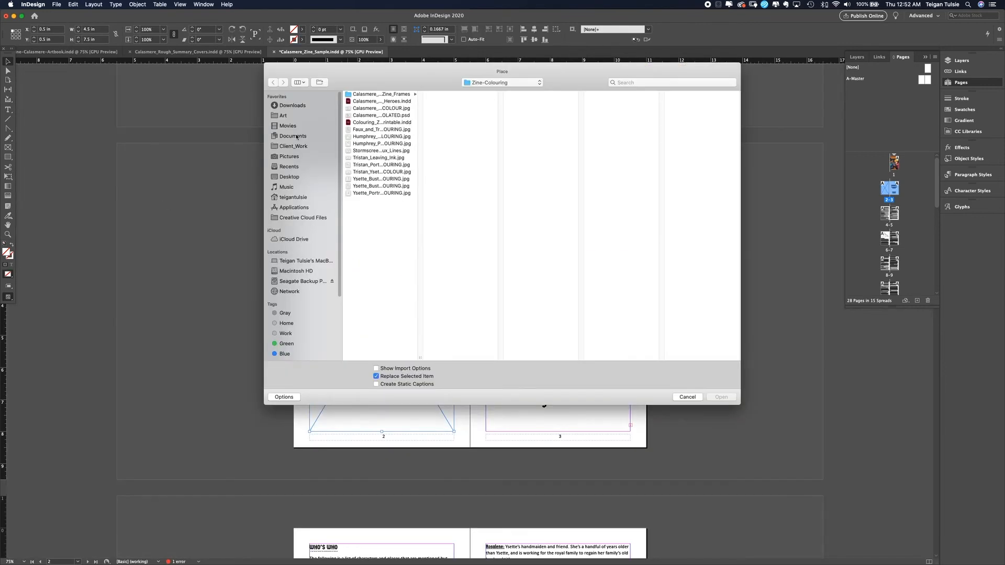
{"action": "left_click", "coordinate": [282, 115]}
{"action": "left_click", "coordinate": [381, 131]}
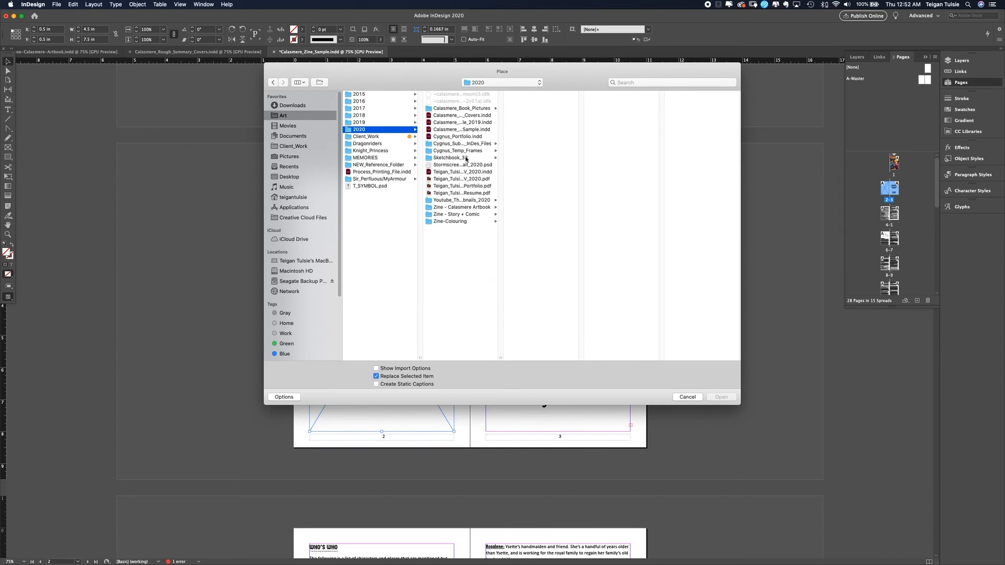
{"action": "left_click", "coordinate": [462, 207]}
{"action": "left_click", "coordinate": [539, 115]}
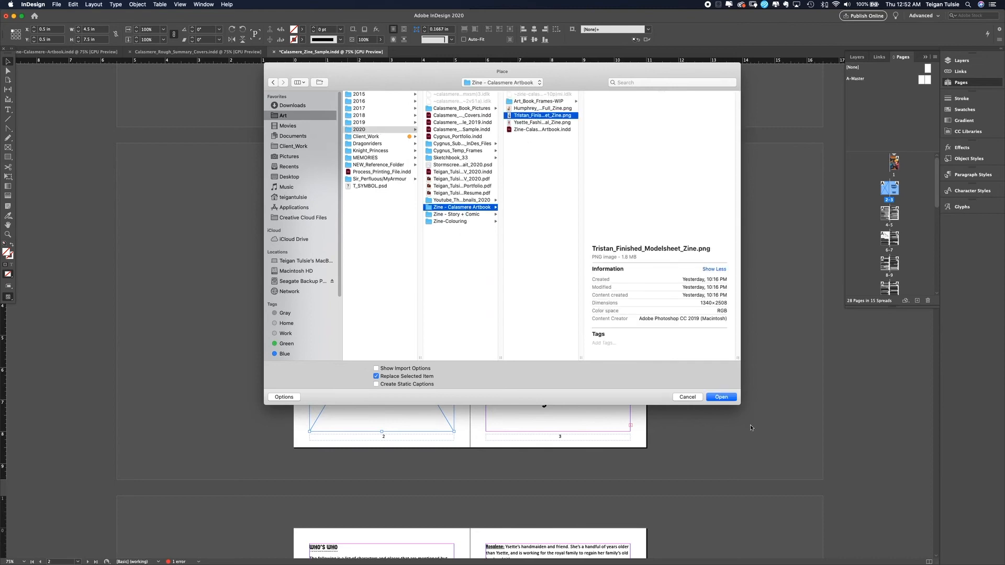
{"action": "left_click", "coordinate": [721, 397]}
{"action": "key", "text": "w"}
Step: Review the zine's layout from the front cover through page 28 and save the document
{"action": "scroll", "coordinate": [673, 360], "scroll_direction": "up", "scroll_amount": 5}
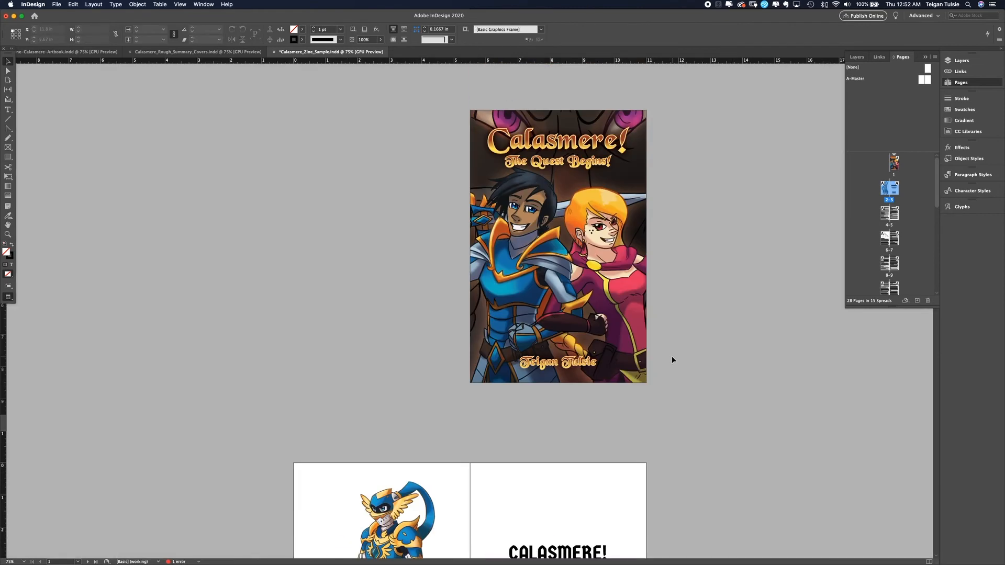
{"action": "scroll", "coordinate": [672, 360], "scroll_direction": "down", "scroll_amount": 5}
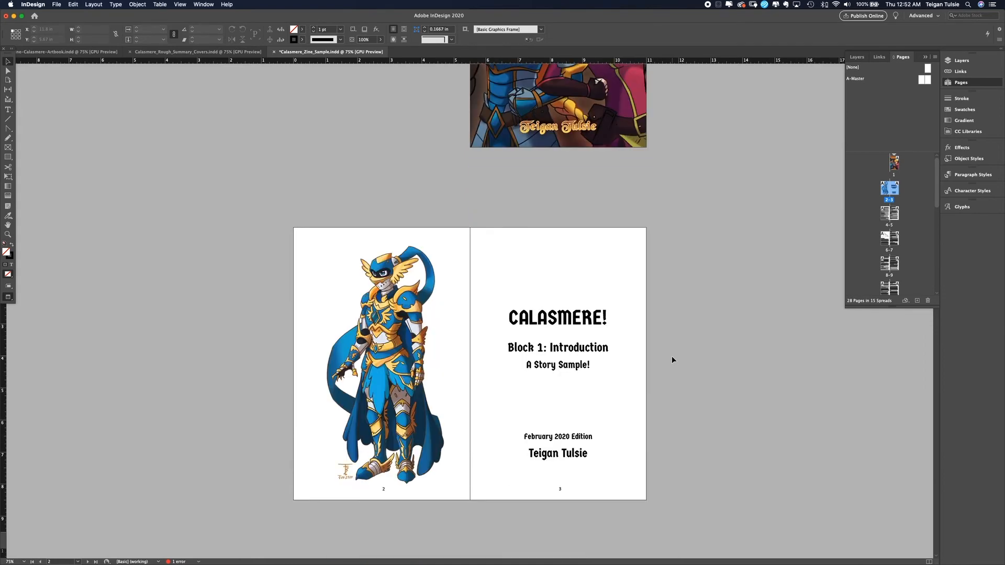
{"action": "scroll", "coordinate": [672, 357], "scroll_direction": "down", "scroll_amount": 20}
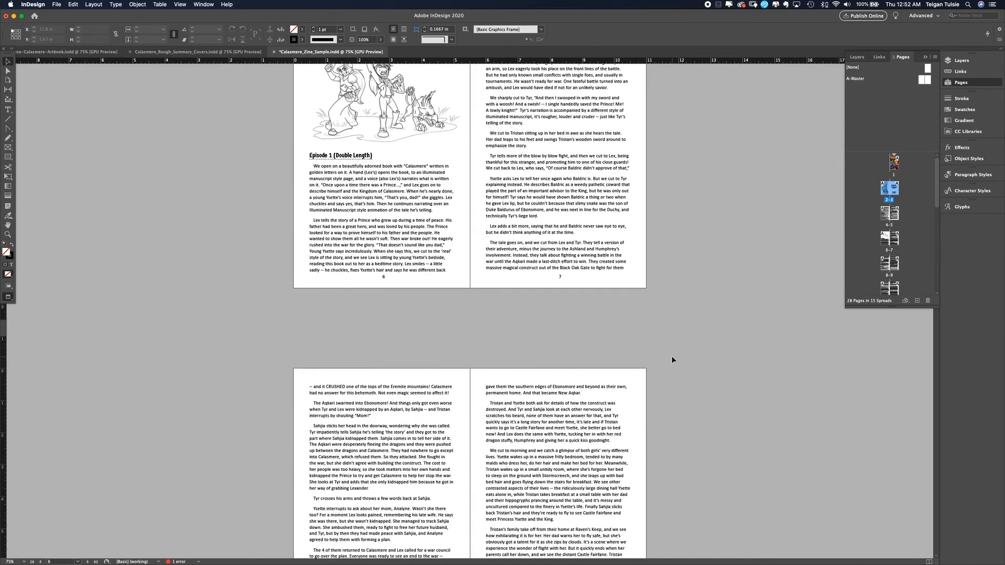
{"action": "scroll", "coordinate": [672, 357], "scroll_direction": "down", "scroll_amount": 15}
{"action": "scroll", "coordinate": [896, 252], "scroll_direction": "down", "scroll_amount": 8}
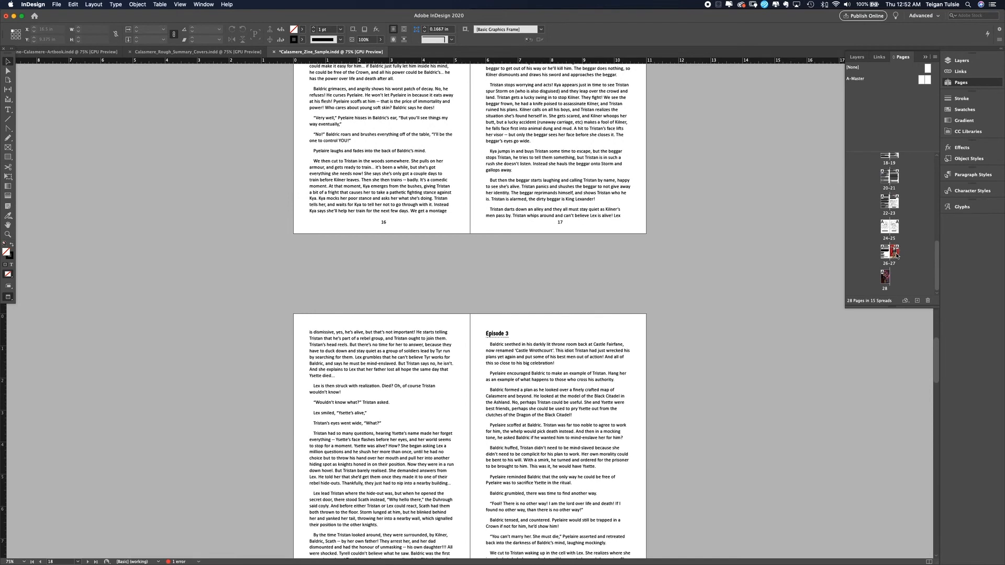
{"action": "double_click", "coordinate": [895, 254]}
{"action": "scroll", "coordinate": [697, 284], "scroll_direction": "down", "scroll_amount": 6}
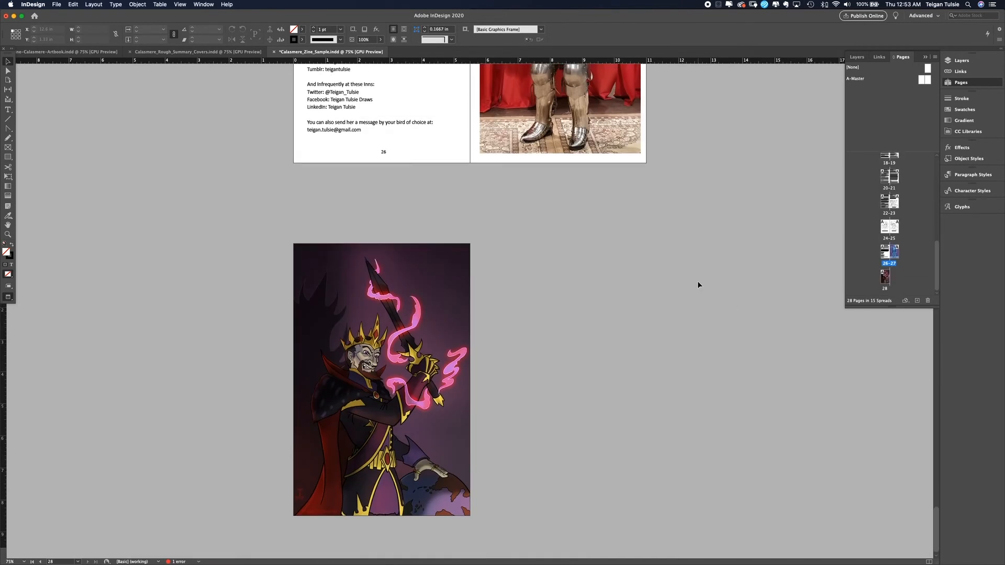
{"action": "key", "text": "super+s"}
{"action": "scroll", "coordinate": [697, 283], "scroll_direction": "up", "scroll_amount": 10}
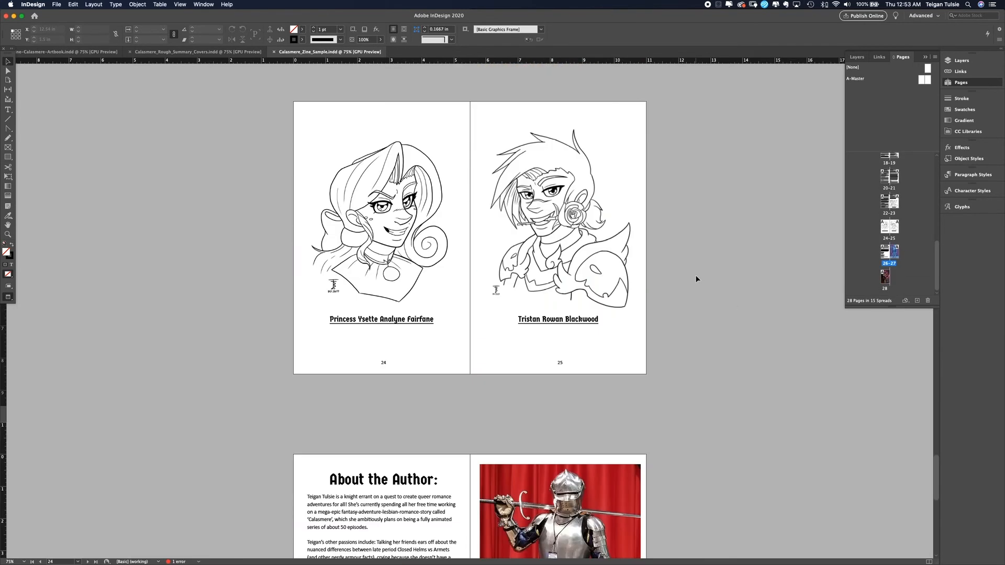
{"action": "key", "text": "shift+super+Page_Up"}
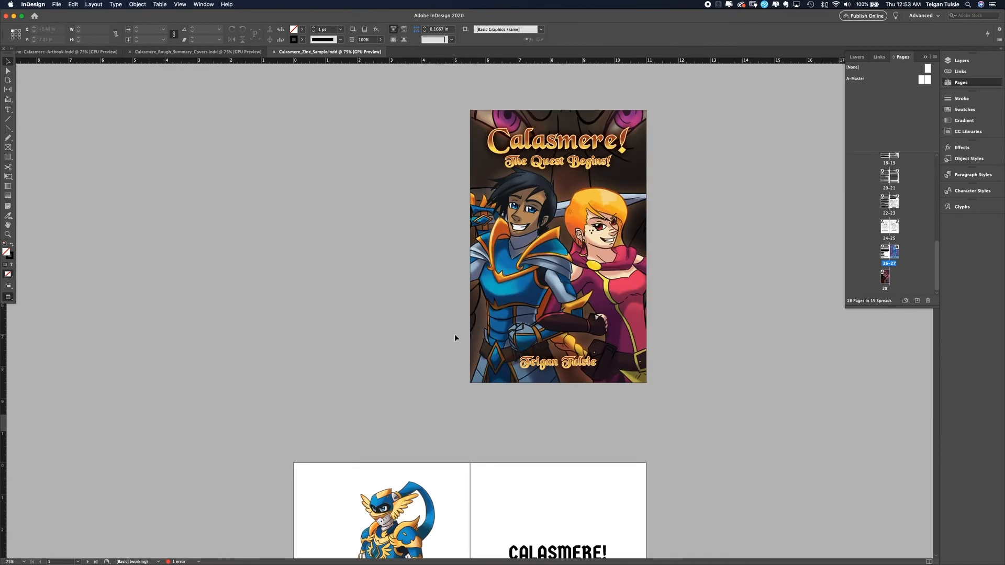
{"action": "key", "text": "shift+super+Page_Down"}
{"action": "key", "text": "shift+super+Page_Up"}
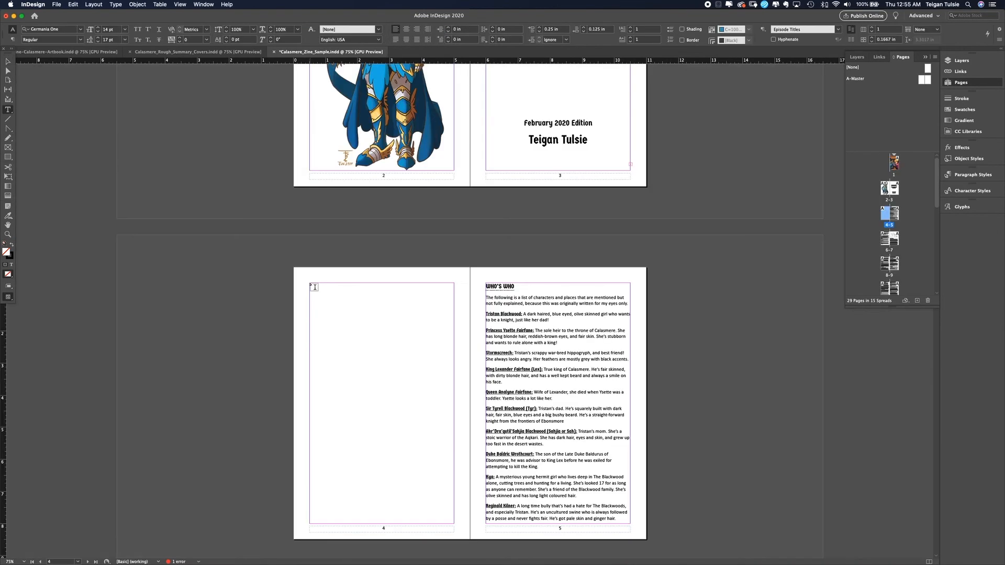
Step: Add a margin-to-margin text frame on page 4 with the "Hail Adventurer!" introduction and remove the extra blank line between its first paragraphs
{"action": "left_click_drag", "start_coordinate": [309, 282], "coordinate": [455, 524]}
{"action": "type", "text": "Hail Adventurer! You hold in your hands a very rare thing indeed — this is a summary of the opening episodes of Calasmere — taken raw from my actual working documents. This is Calasmere, still young and green, with a lot of growing to do! So go easy on her, puberty is rough! Try to ignore her pimples...  But wait, what is Calasmere? It's an insanely massive passion project of mine! A romping lesbian-romance-fantasy-adventure-epic-animation-series in the making! It's the story of would-be knight, Tristan Blackwood, and her childhood friend, Princess Ysette, teaming up on an impossible mission to take back their Kingdom of Calasmere from the evil Lich King! They're joined by"}
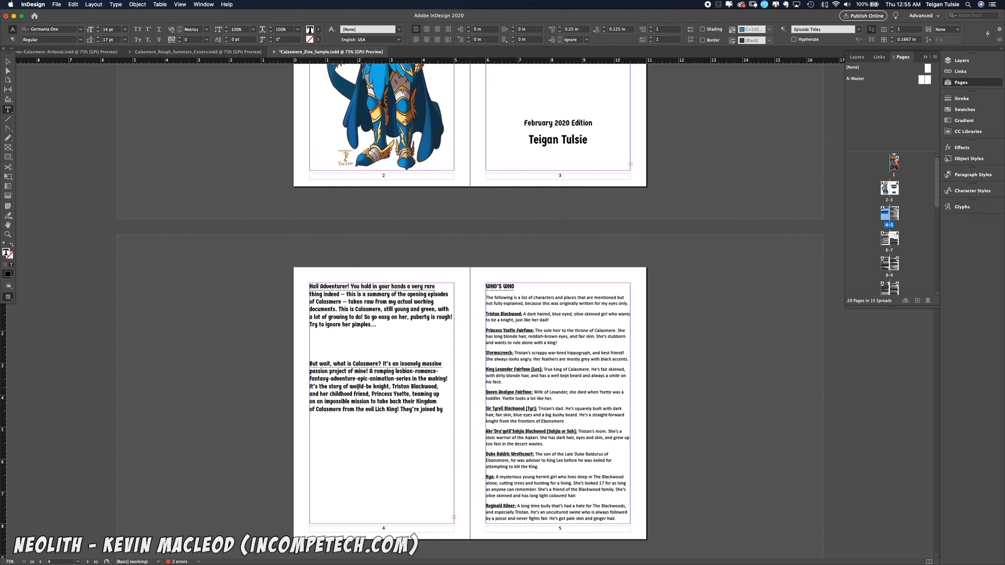
{"action": "left_click", "coordinate": [452, 389]}
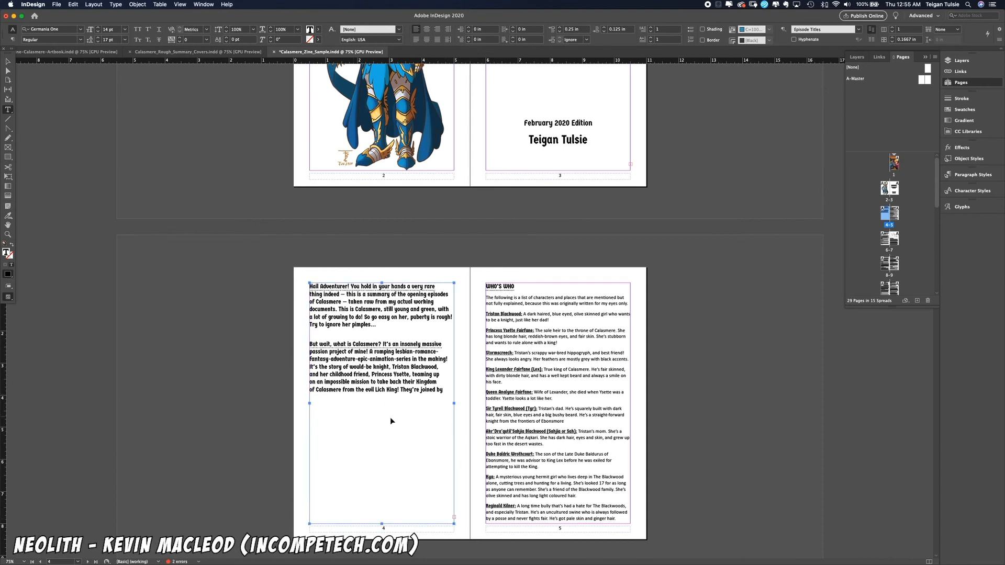
Step: Apply the [Basic Paragraph] style to all the introduction text on page 4
{"action": "key", "text": "ctrl+a"}
{"action": "left_click", "coordinate": [973, 174]}
{"action": "left_click", "coordinate": [869, 198]}
{"action": "left_click", "coordinate": [874, 190]}
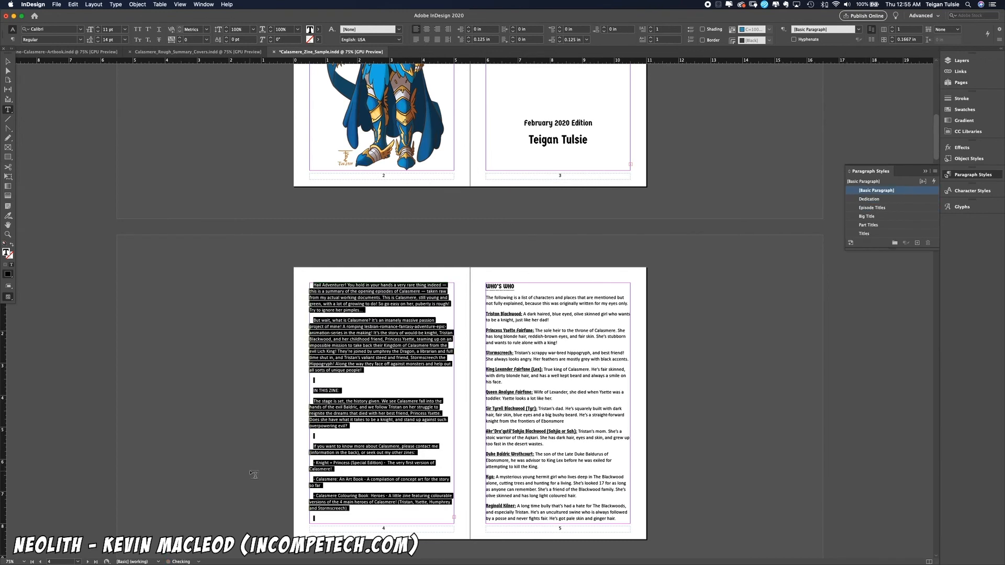
{"action": "left_click", "coordinate": [345, 329]}
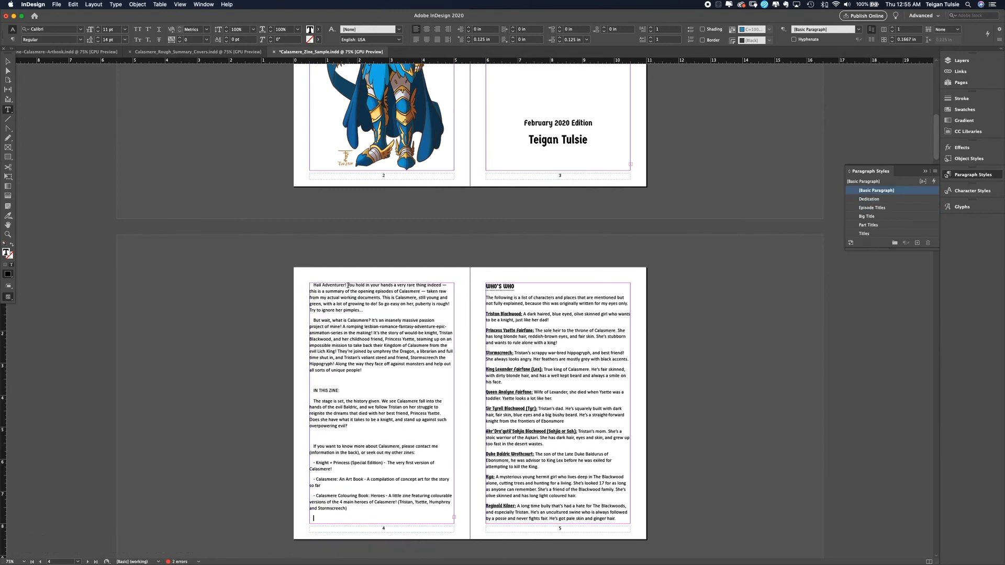
Step: Check the layout of the "Hail Adventurer!" page in the Calasmere Artbook document and return to the zine sample
{"action": "left_click", "coordinate": [66, 51]}
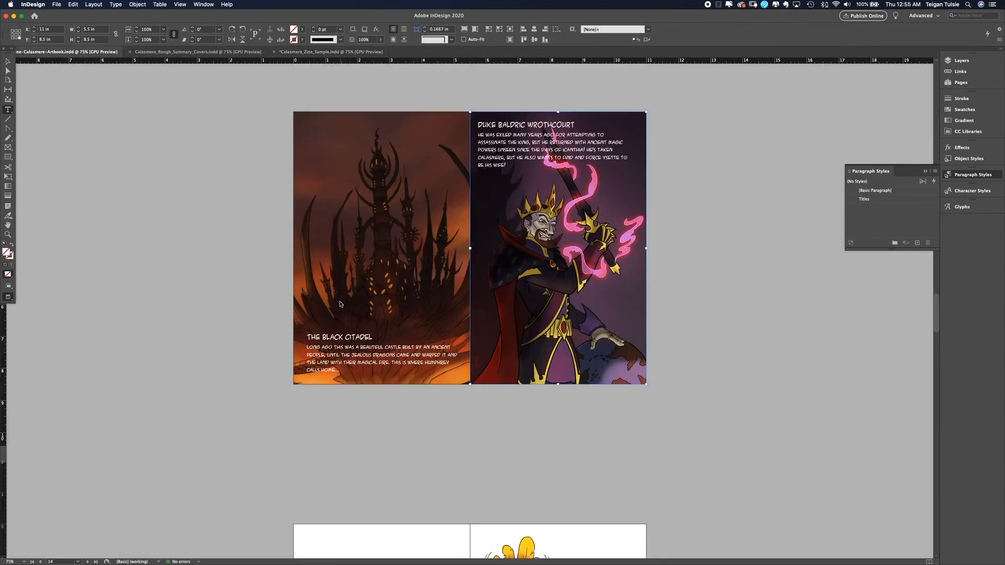
{"action": "left_click", "coordinate": [961, 82]}
{"action": "double_click", "coordinate": [887, 191]}
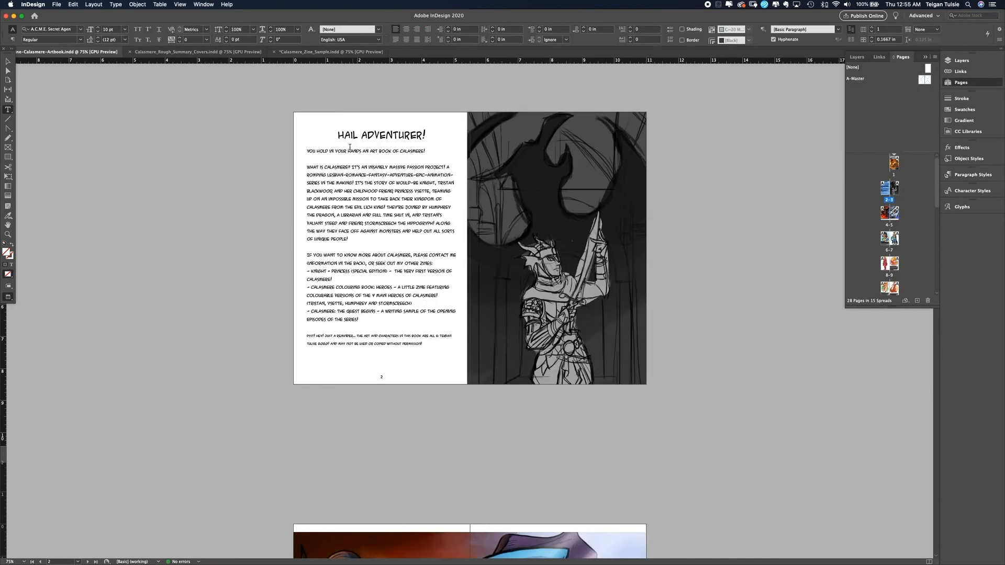
{"action": "left_click", "coordinate": [309, 51]}
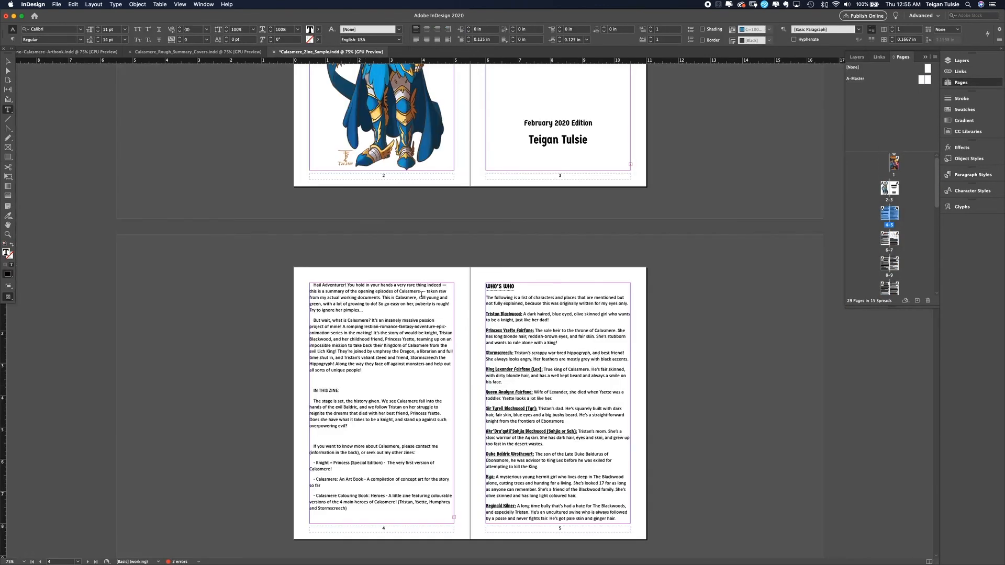
Step: Move "Hail Adventurer!" onto its own line above a blank line on page 4 and apply the Part Titles style to it
{"action": "key", "text": "Return"}
{"action": "triple_click", "coordinate": [348, 286]}
{"action": "left_click", "coordinate": [972, 175]}
{"action": "left_click", "coordinate": [874, 207]}
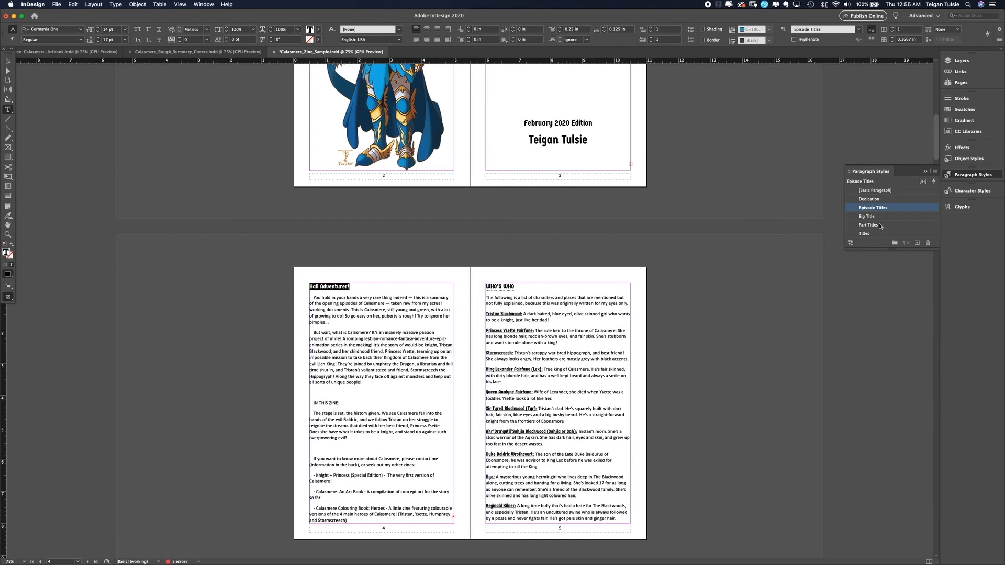
{"action": "left_click", "coordinate": [880, 226]}
{"action": "left_click", "coordinate": [312, 294]}
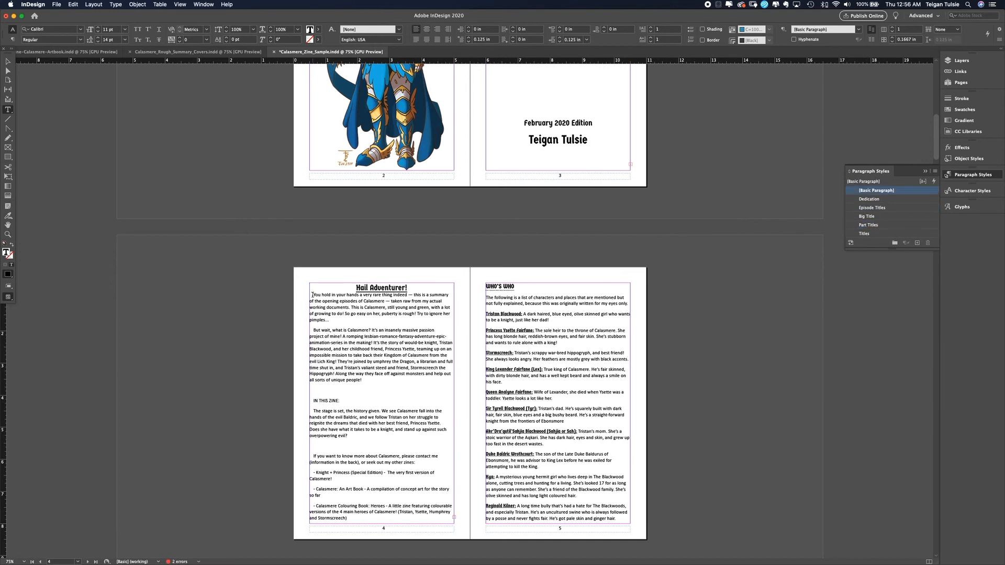
{"action": "key", "text": "Return"}
Step: Reset all page 4 introduction text to [Basic Paragraph] with its paragraph spacing and first-line indent at 0 in
{"action": "key", "text": "super+a"}
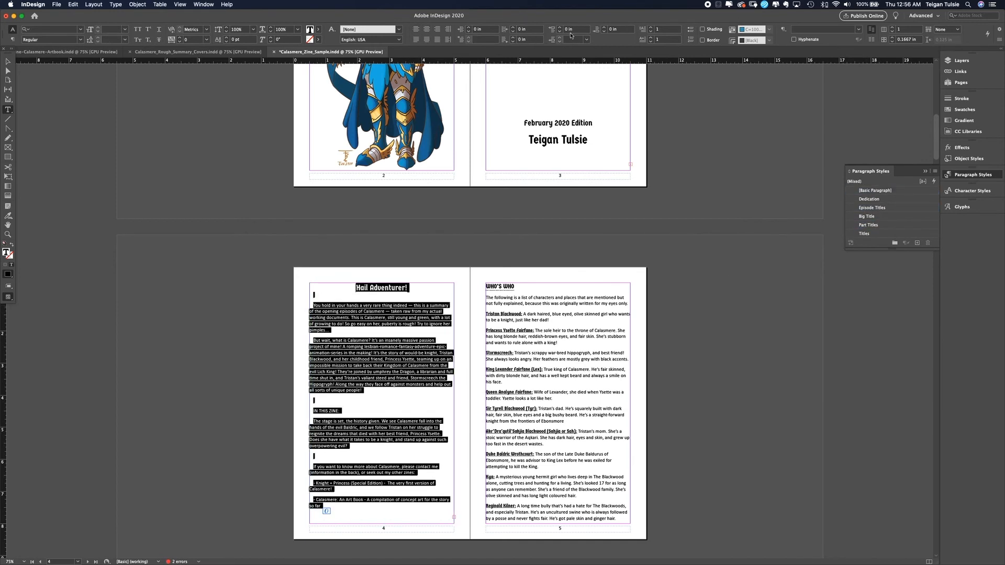
{"action": "left_click", "coordinate": [875, 191]}
{"action": "left_click", "coordinate": [560, 42]}
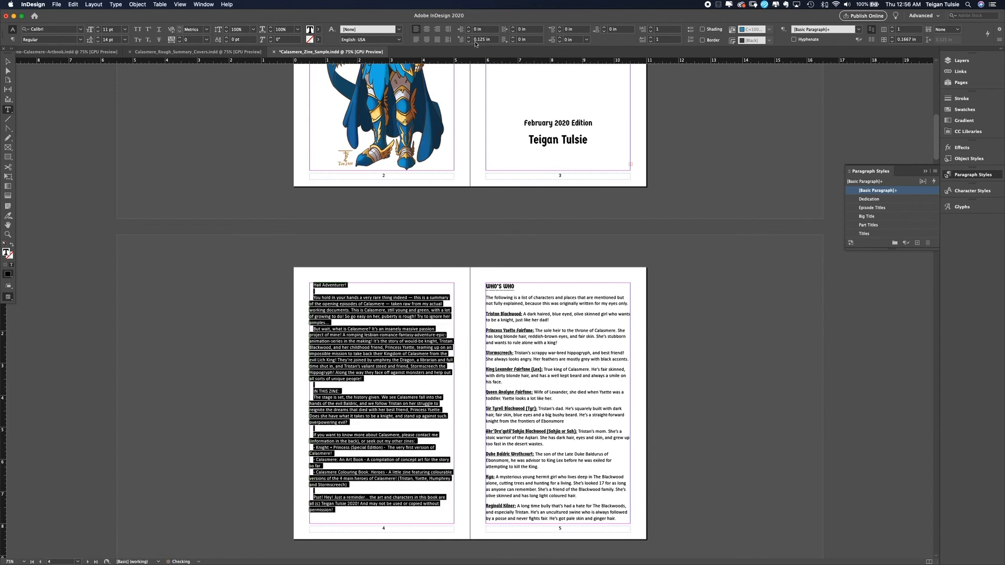
{"action": "left_click", "coordinate": [469, 43]}
{"action": "left_click", "coordinate": [323, 516]}
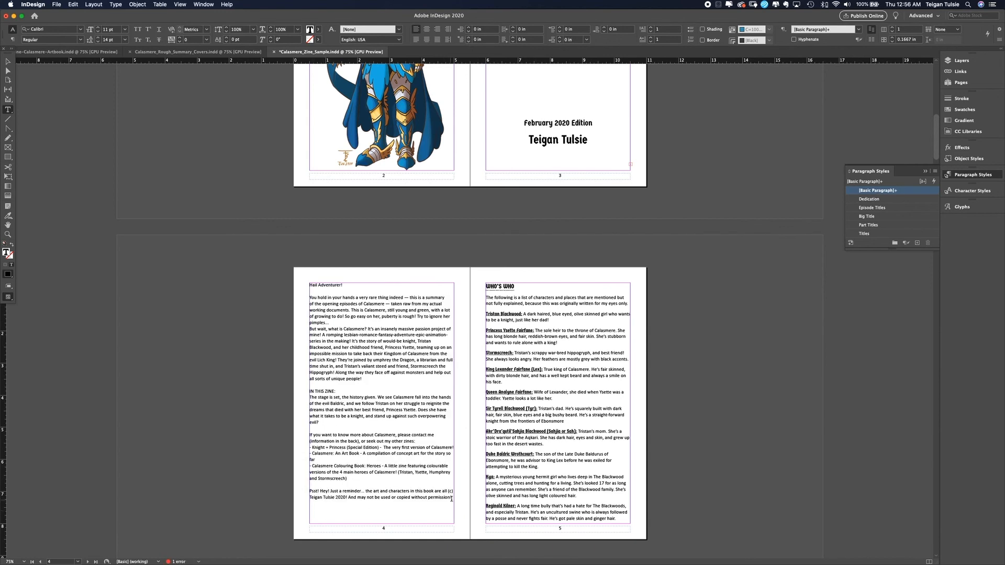
Step: Apply the Part Titles style to the "Hail Adventurer!" heading and add a blank line before the "But wait, what is Calasmere?" paragraph
{"action": "triple_click", "coordinate": [350, 290]}
{"action": "left_click", "coordinate": [866, 217]}
{"action": "left_click", "coordinate": [345, 330]}
{"action": "key", "text": "Return"}
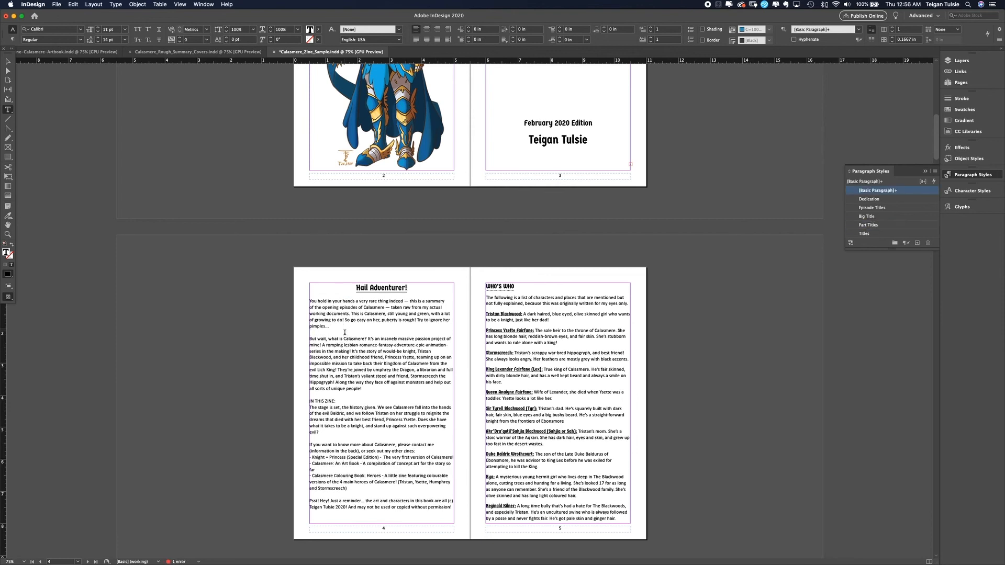
Step: Italicize the closing "Psst! Hey!" reminder on page 4 and replace its (c) with the © glyph
{"action": "triple_click", "coordinate": [452, 506]}
{"action": "key", "text": "super+shift+i"}
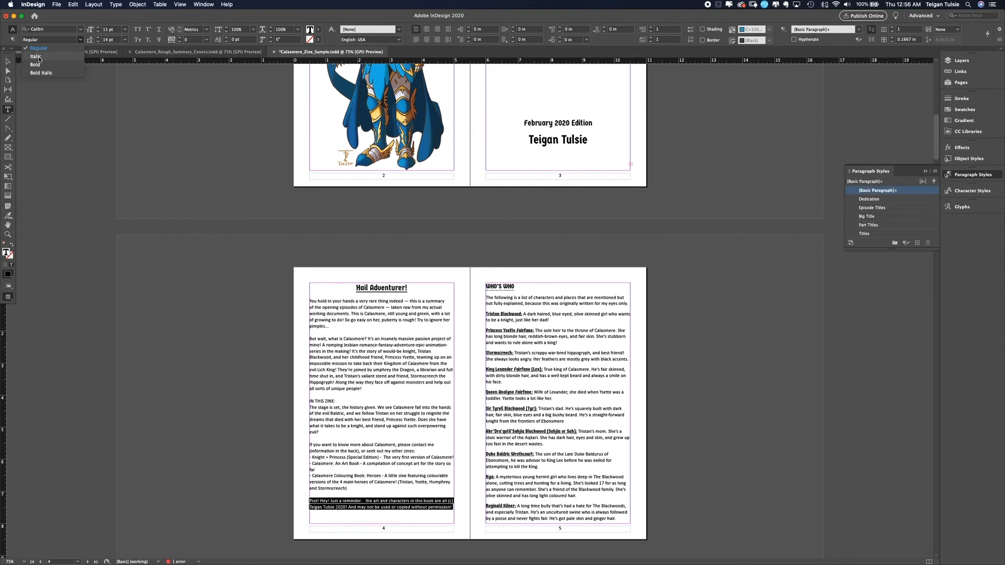
{"action": "left_click", "coordinate": [452, 503]}
{"action": "key", "text": "alt+shift+F11"}
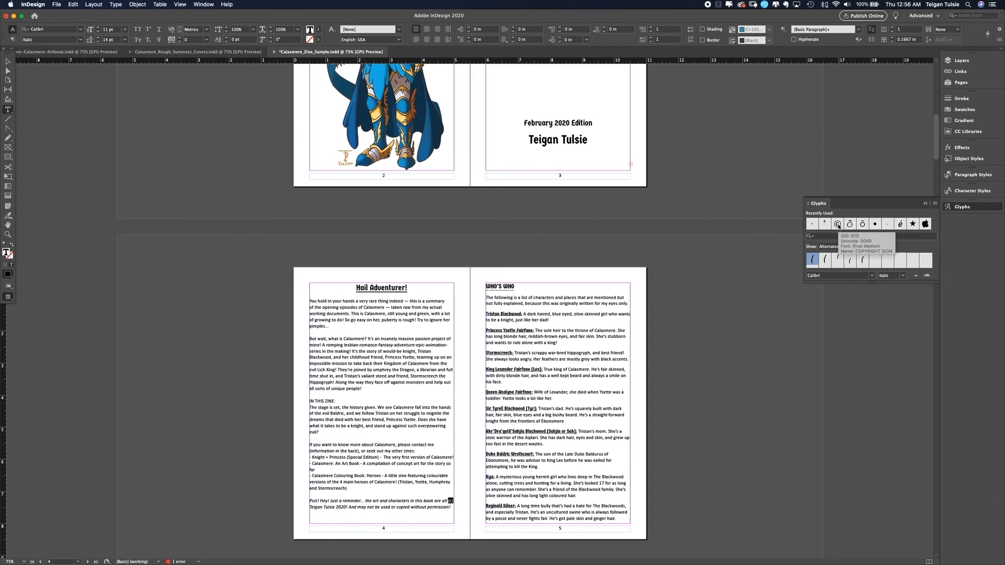
Step: Replace the leading dashes of the three other-zines entries on page 4 with • bullets
{"action": "double_click", "coordinate": [312, 457]}
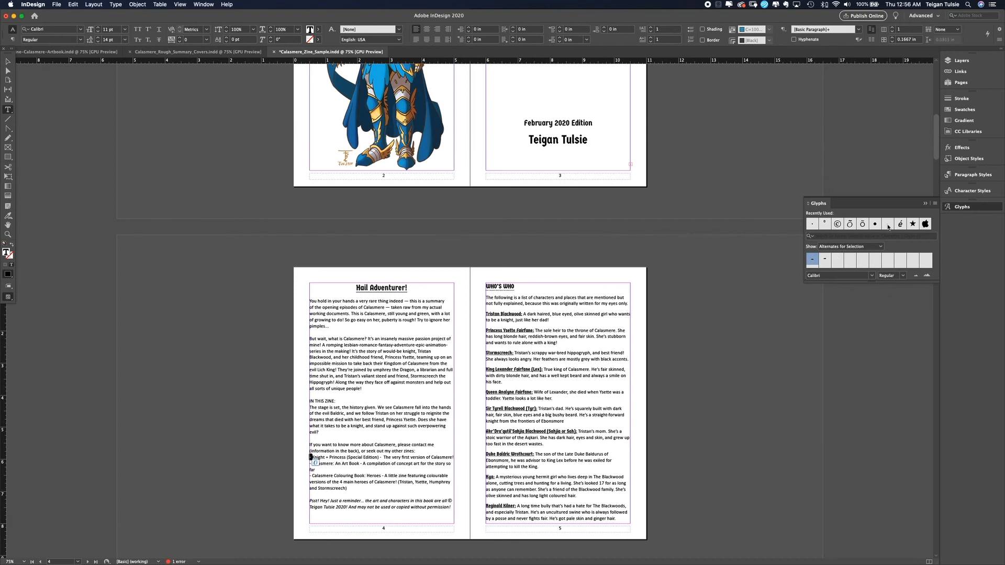
{"action": "type", "text": "•"}
{"action": "double_click", "coordinate": [311, 470]}
{"action": "type", "text": "•"}
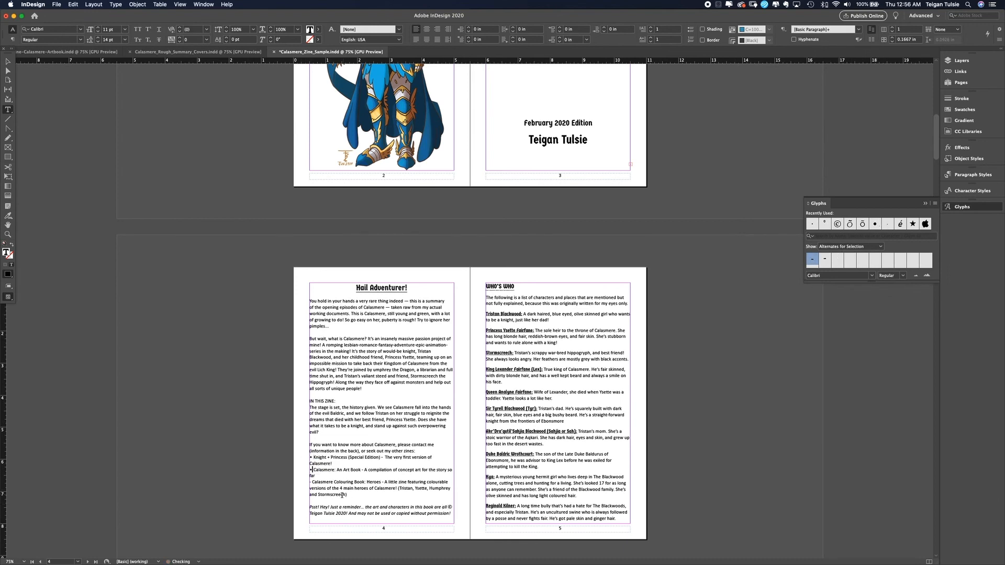
{"action": "double_click", "coordinate": [311, 482]}
{"action": "type", "text": "•"}
Step: Set the "If you want to know more about Calasmere" sentence and the "IN THIS ZINE:" line in Germania One
{"action": "left_click_drag", "start_coordinate": [417, 451], "coordinate": [270, 442]}
{"action": "left_click", "coordinate": [80, 30]}
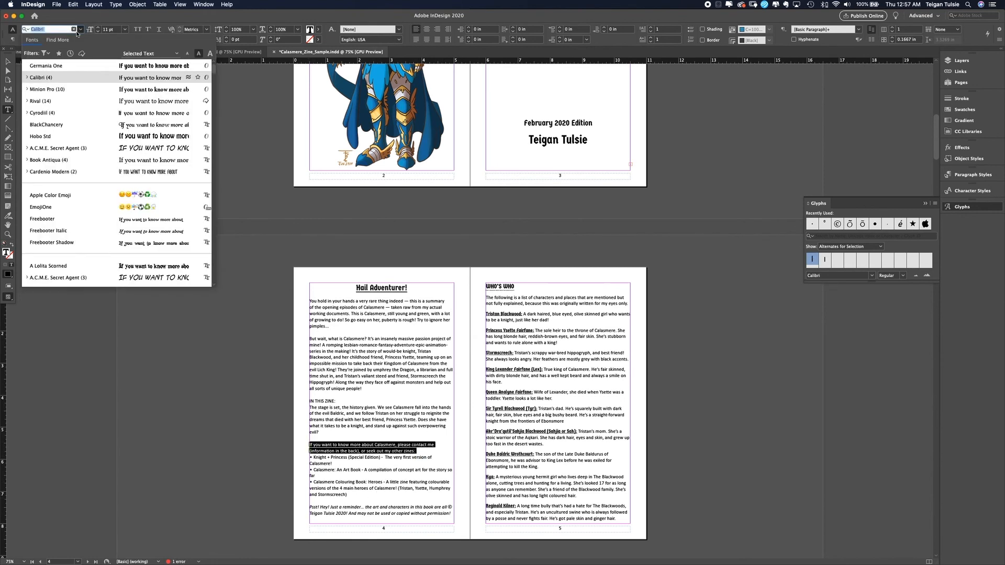
{"action": "left_click", "coordinate": [47, 73]}
{"action": "left_click", "coordinate": [417, 452]}
{"action": "left_click_drag", "start_coordinate": [338, 402], "coordinate": [291, 402]}
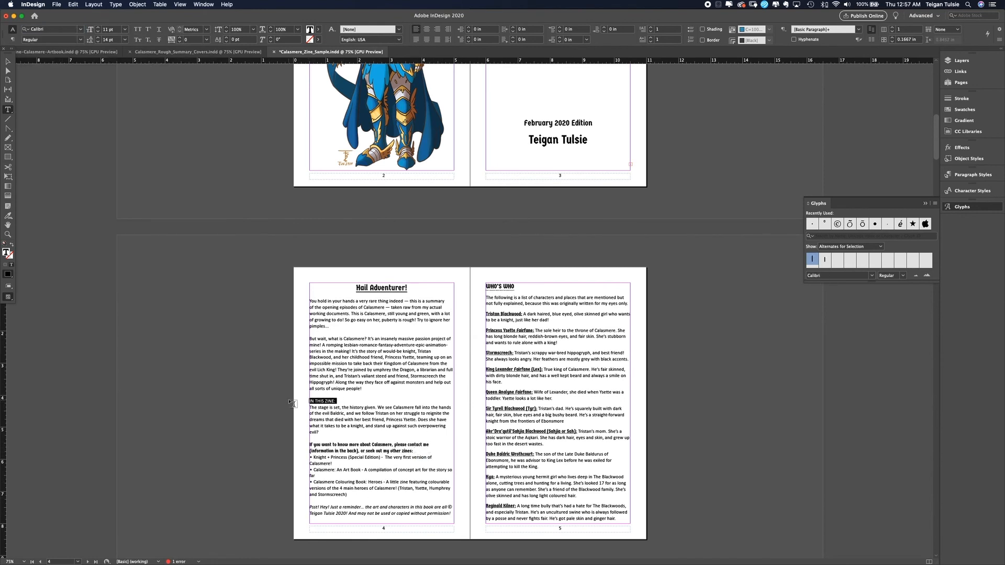
{"action": "left_click", "coordinate": [81, 30]}
{"action": "left_click", "coordinate": [47, 73]}
{"action": "left_click", "coordinate": [422, 439]}
Step: Reduce the closing "Psst! Hey!" reminder text to 10 pt
{"action": "left_click_drag", "start_coordinate": [453, 515], "coordinate": [311, 507]}
{"action": "key", "text": "super+shift+comma"}
{"action": "left_click", "coordinate": [437, 532]}
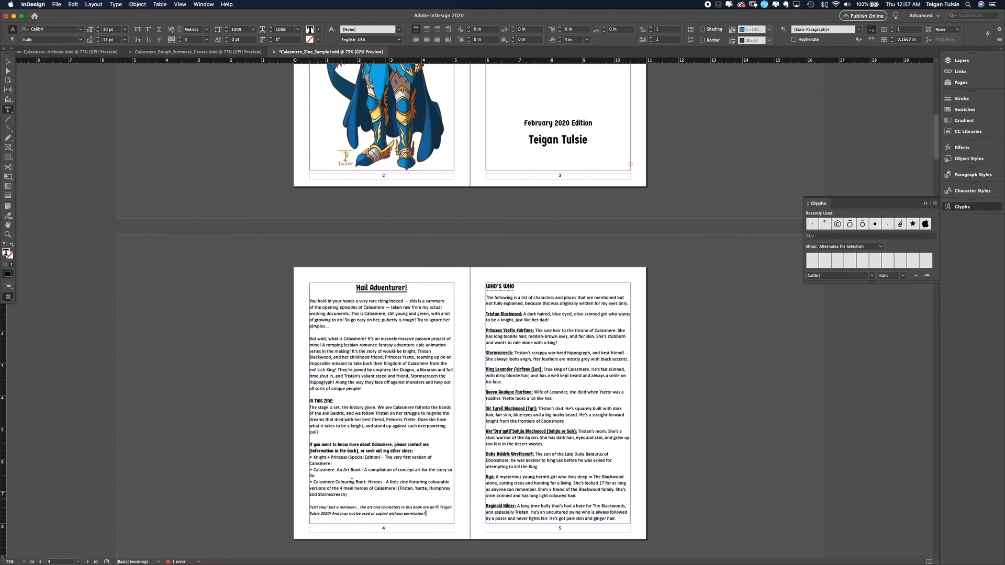
Step: Shorten the art book entry to "A compilation of Calasmere concept art" and end the colouring book entry with "4 main heroes of Calasmere!"
{"action": "left_click", "coordinate": [397, 470]}
{"action": "type", "text": "Calasmere"}
{"action": "left_click_drag", "start_coordinate": [344, 477], "coordinate": [397, 482]}
{"action": "key", "text": "BackSpace"}
{"action": "key", "text": "BackSpace"}
{"action": "key", "text": "BackSpace"}
{"action": "key", "text": "BackSpace"}
{"action": "key", "text": "BackSpace"}
{"action": "key", "text": "BackSpace"}
{"action": "key", "text": "BackSpace"}
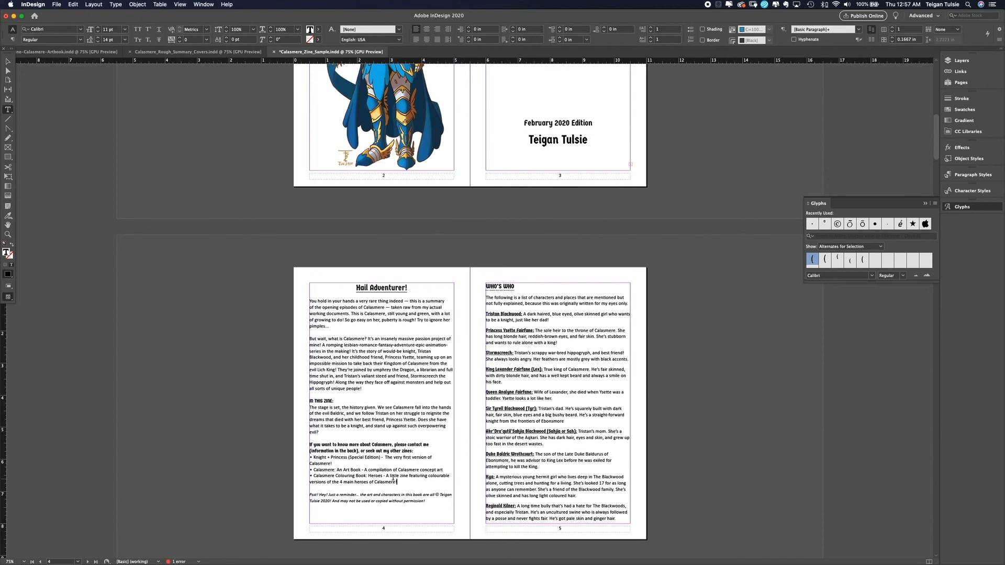
Step: Preview the zine without guides and review its pages from the introduction through to the back cover
{"action": "key", "text": "Escape"}
{"action": "key", "text": "w"}
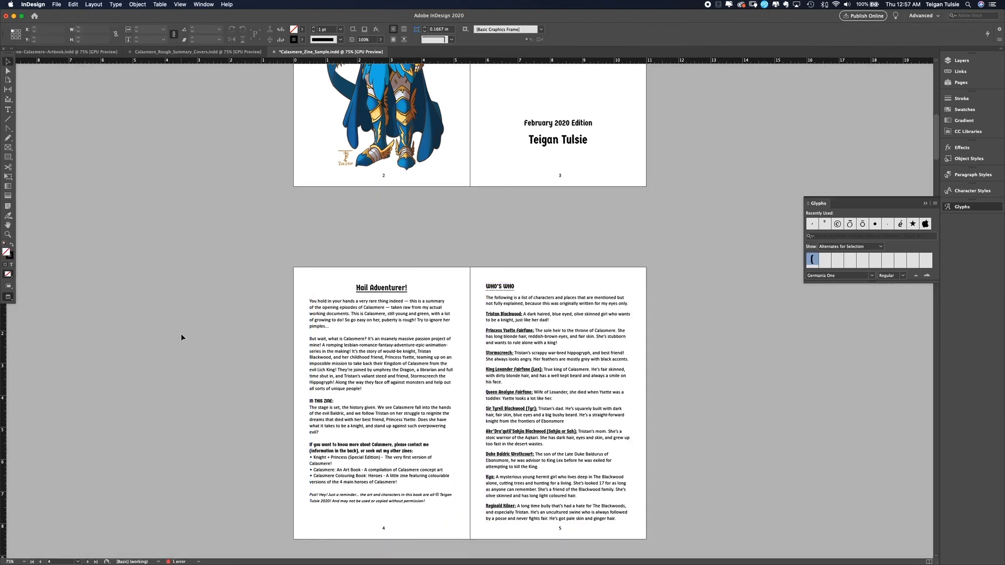
{"action": "scroll", "coordinate": [680, 359], "scroll_direction": "down", "scroll_amount": 20}
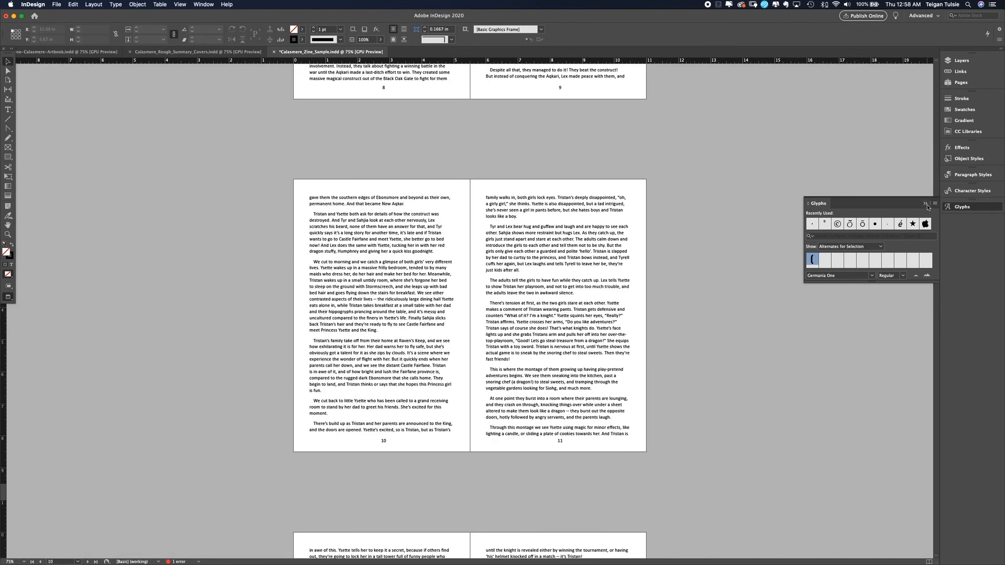
{"action": "left_click", "coordinate": [925, 204]}
{"action": "left_click", "coordinate": [960, 83]}
{"action": "double_click", "coordinate": [884, 254]}
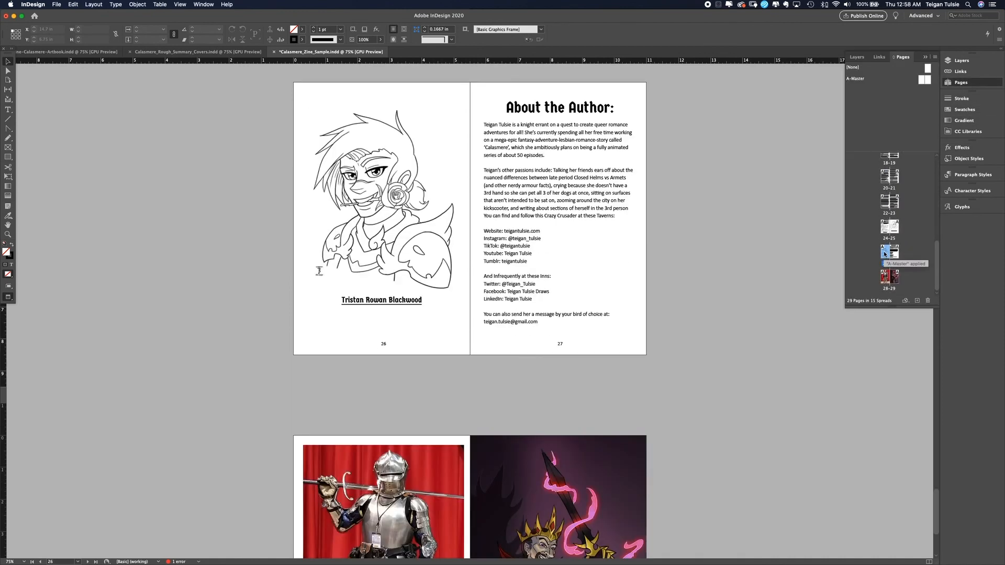
{"action": "scroll", "coordinate": [721, 283], "scroll_direction": "up", "scroll_amount": 10}
{"action": "scroll", "coordinate": [721, 281], "scroll_direction": "down", "scroll_amount": 14}
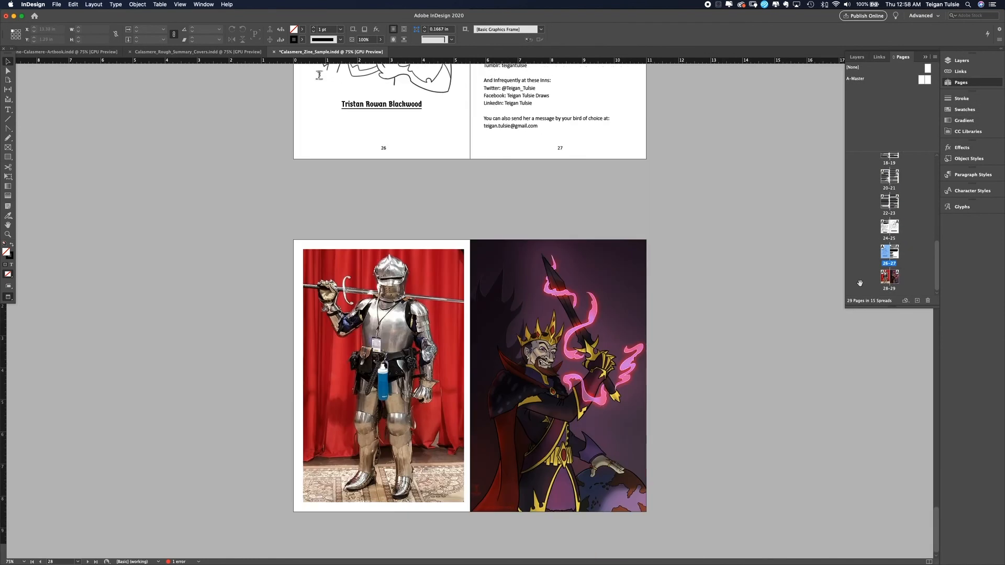
{"action": "scroll", "coordinate": [752, 284], "scroll_direction": "up", "scroll_amount": 12}
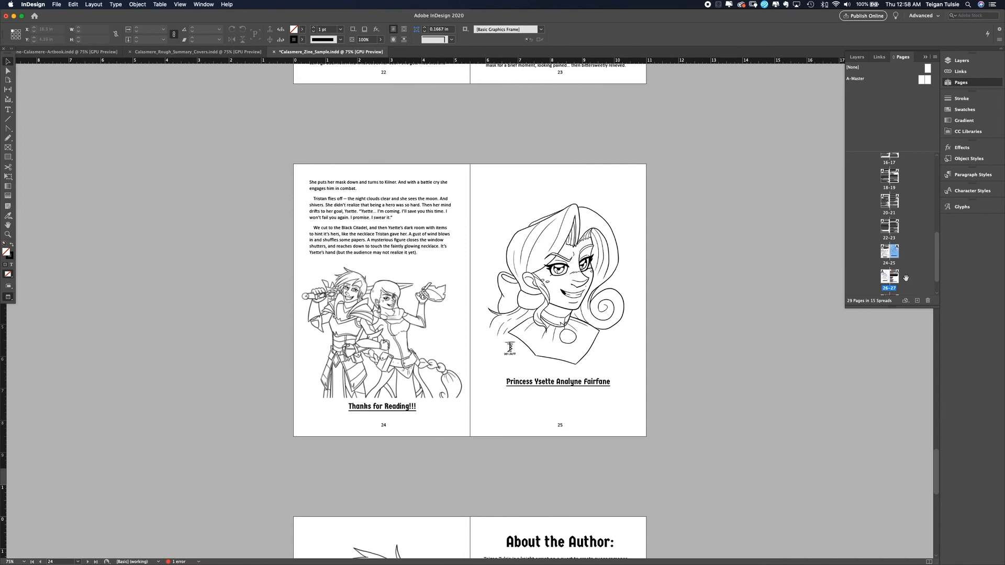
Step: Delete page 25 with the Princess Ysette drawing and save the document
{"action": "left_click", "coordinate": [927, 300]}
{"action": "key", "text": "Return"}
{"action": "scroll", "coordinate": [733, 328], "scroll_direction": "up", "scroll_amount": 3}
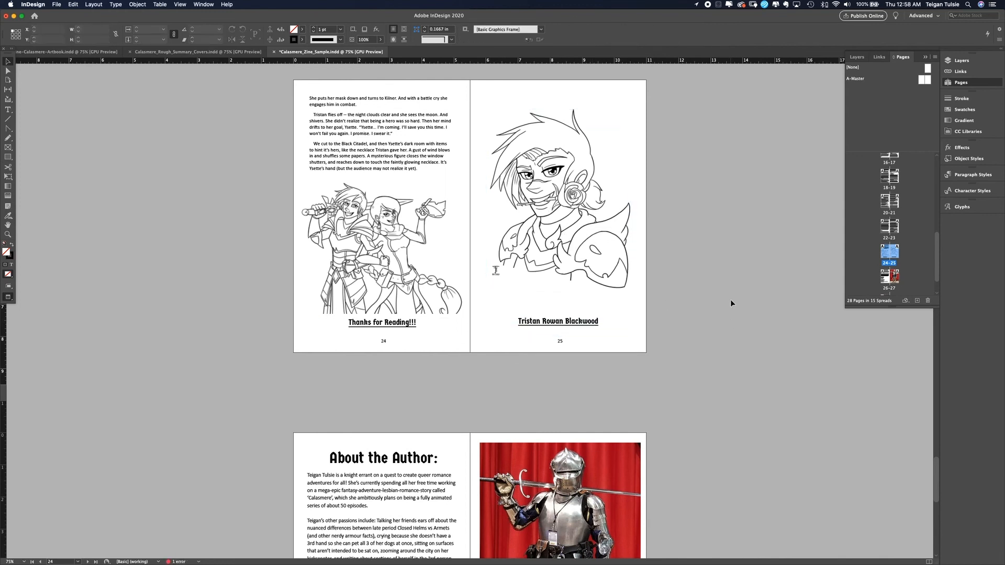
{"action": "scroll", "coordinate": [762, 394], "scroll_direction": "down", "scroll_amount": 10}
{"action": "key", "text": "super+s"}
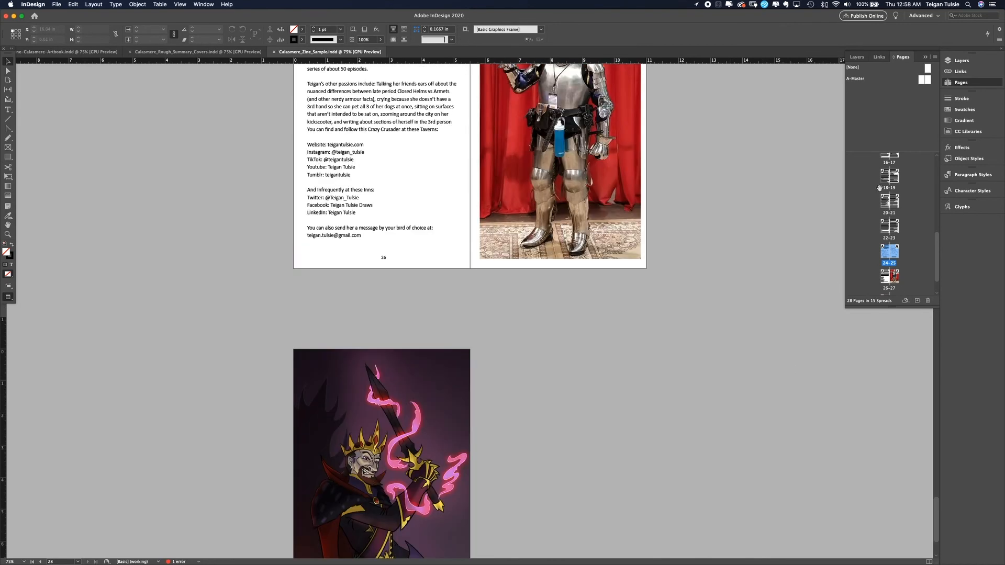
Step: Undo the deletion of the Princess Ysette drawing page
{"action": "scroll", "coordinate": [936, 272], "scroll_direction": "down", "scroll_amount": 2}
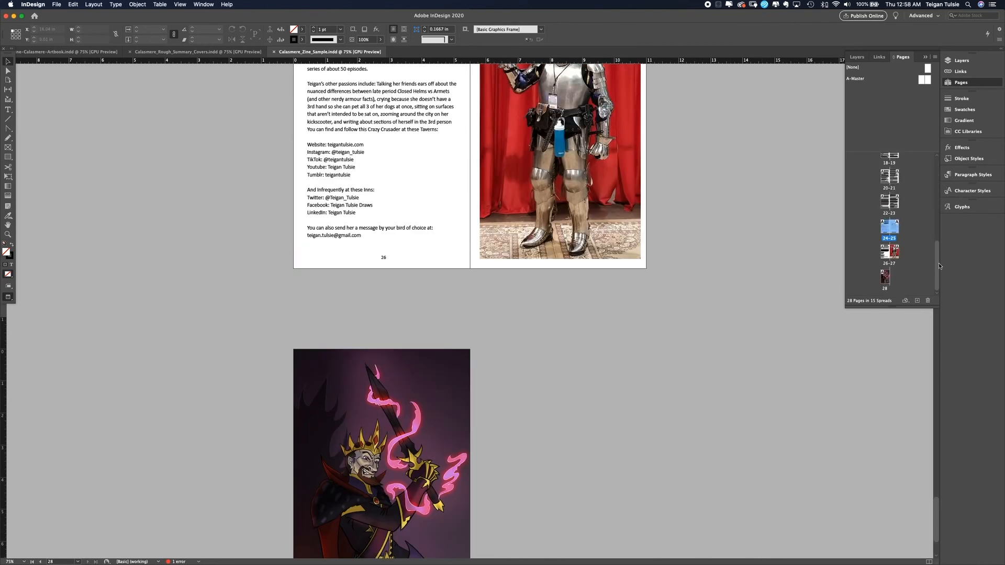
{"action": "left_click_drag", "start_coordinate": [939, 266], "coordinate": [940, 149]}
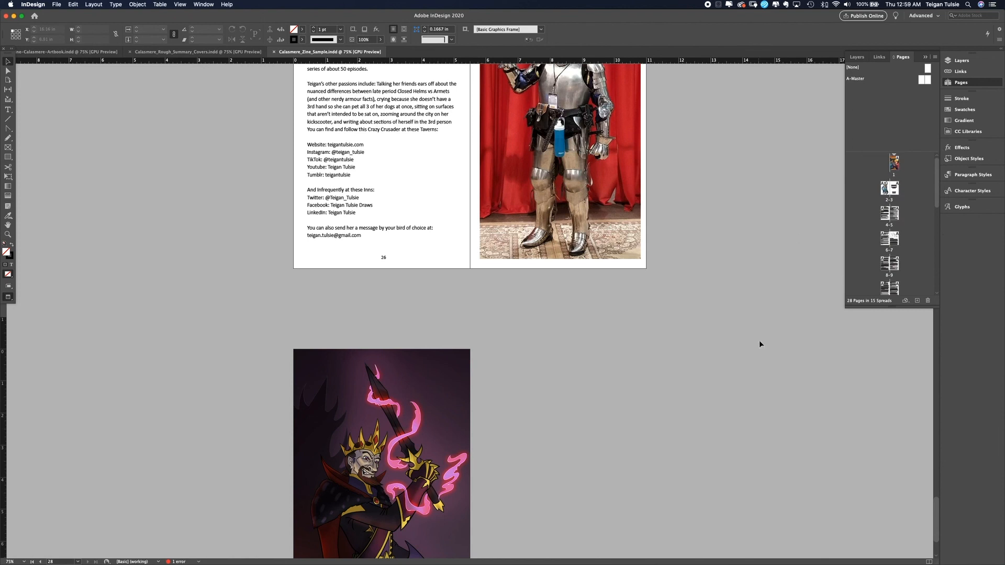
{"action": "key", "text": "super+z"}
{"action": "key", "text": "super+z"}
{"action": "key", "text": "super+z"}
{"action": "key", "text": "super+z"}
{"action": "key", "text": "super+z"}
{"action": "key", "text": "super+z"}
{"action": "key", "text": "super+z"}
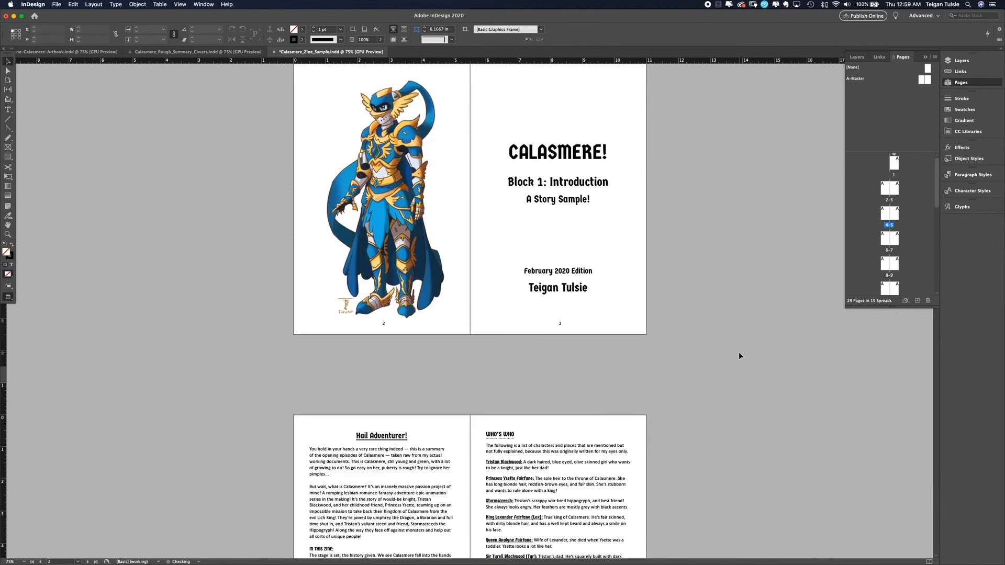
Step: Insert one blank page before the Princess Ysette drawing and another after the Tristan drawing, as pages 25 and 28
{"action": "scroll", "coordinate": [739, 356], "scroll_direction": "down", "scroll_amount": 10}
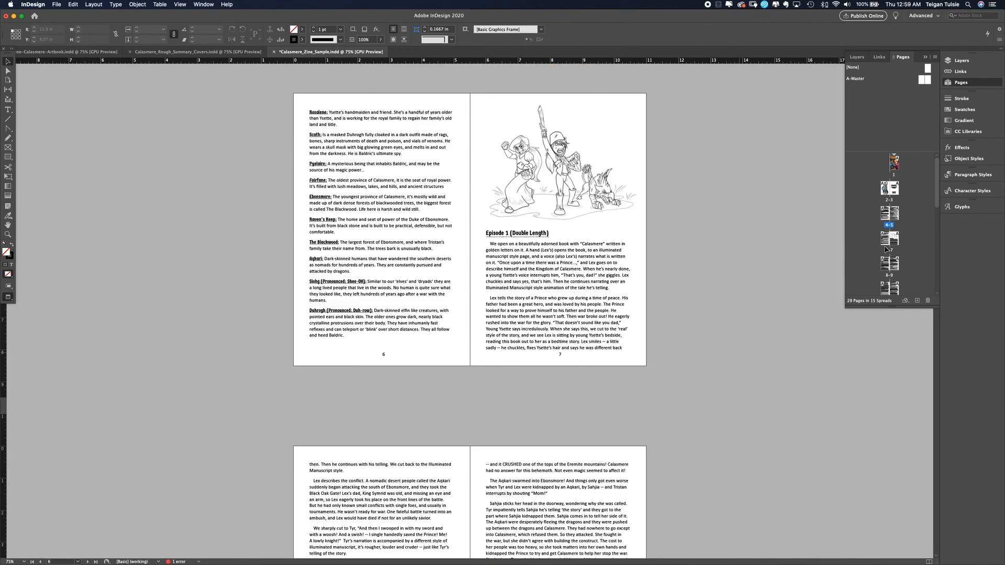
{"action": "scroll", "coordinate": [886, 250], "scroll_direction": "down", "scroll_amount": 5}
{"action": "double_click", "coordinate": [889, 254]}
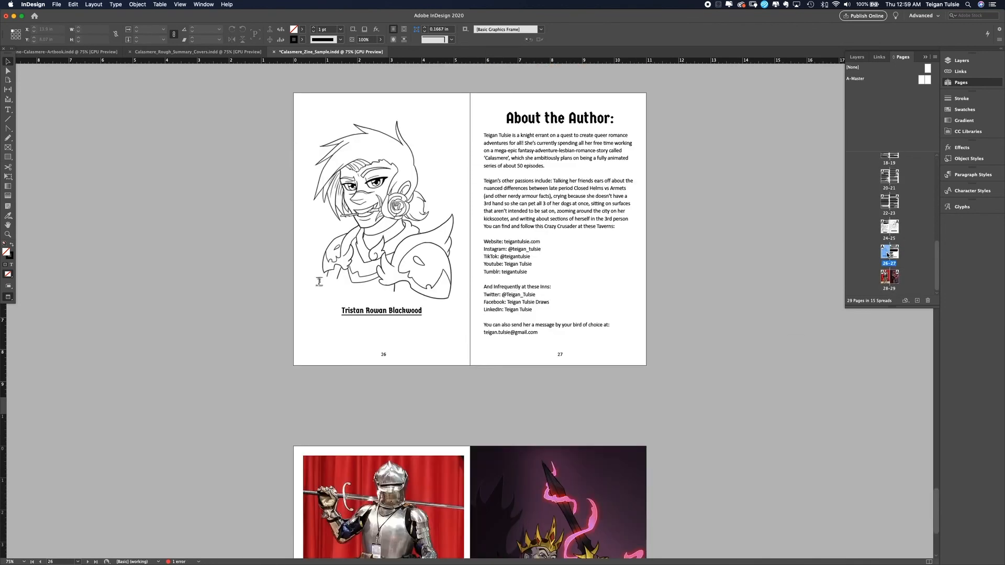
{"action": "key", "text": "super+shift+z"}
{"action": "key", "text": "super+shift+z"}
{"action": "key", "text": "super+shift+z"}
{"action": "key", "text": "super+shift+z"}
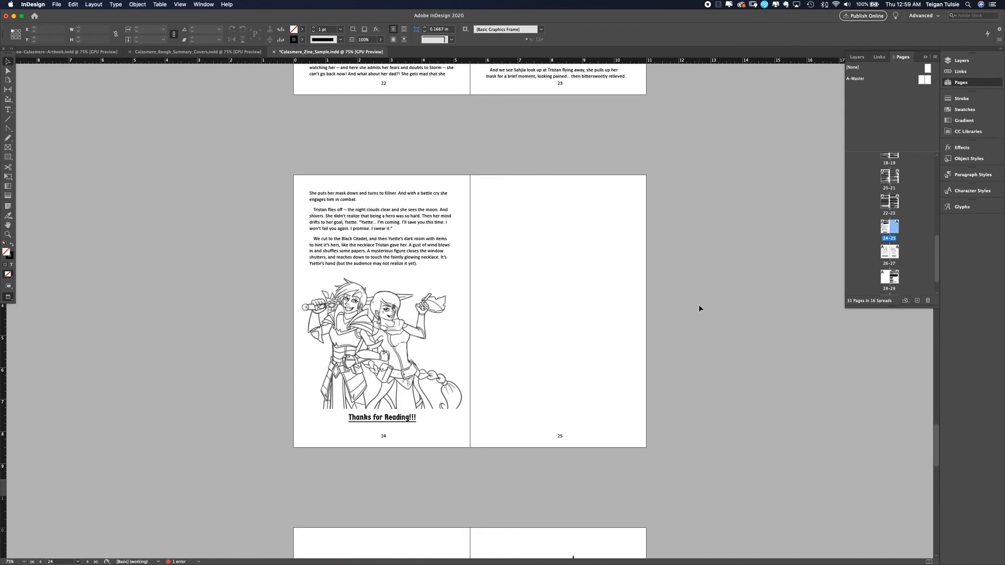
Step: Add another blank page directly before the "About the Author" page
{"action": "scroll", "coordinate": [700, 309], "scroll_direction": "down", "scroll_amount": 10}
{"action": "scroll", "coordinate": [873, 270], "scroll_direction": "down", "scroll_amount": 2}
{"action": "double_click", "coordinate": [894, 257]}
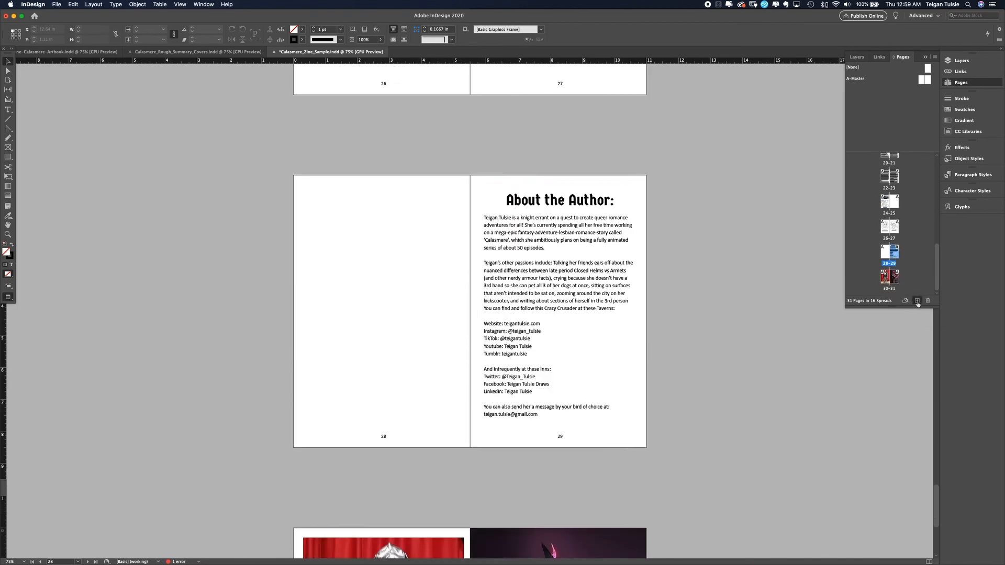
{"action": "left_click", "coordinate": [916, 301]}
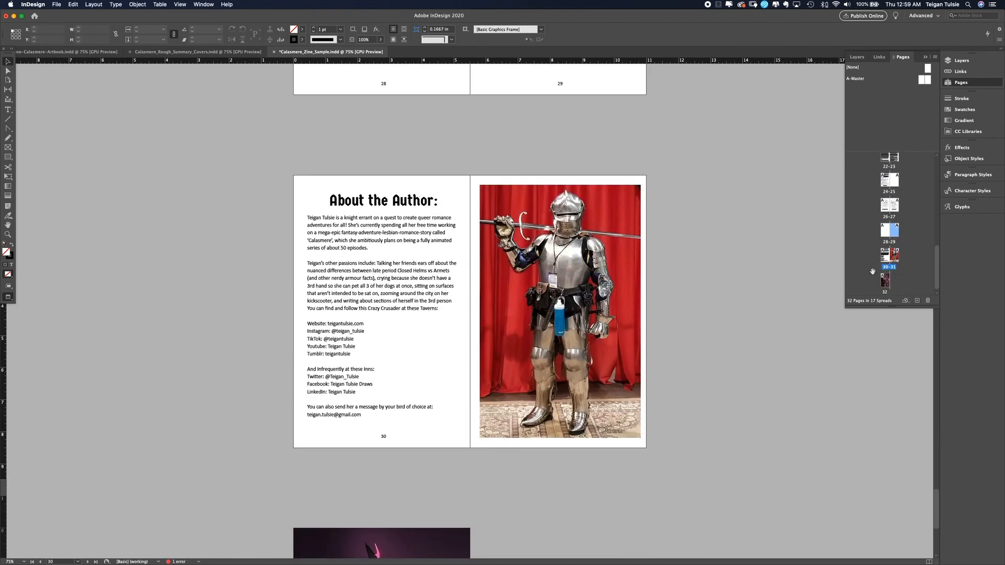
Step: Remove the blank pages 28 and 29 so that "About the Author" directly follows the character drawings
{"action": "key", "text": "super+z"}
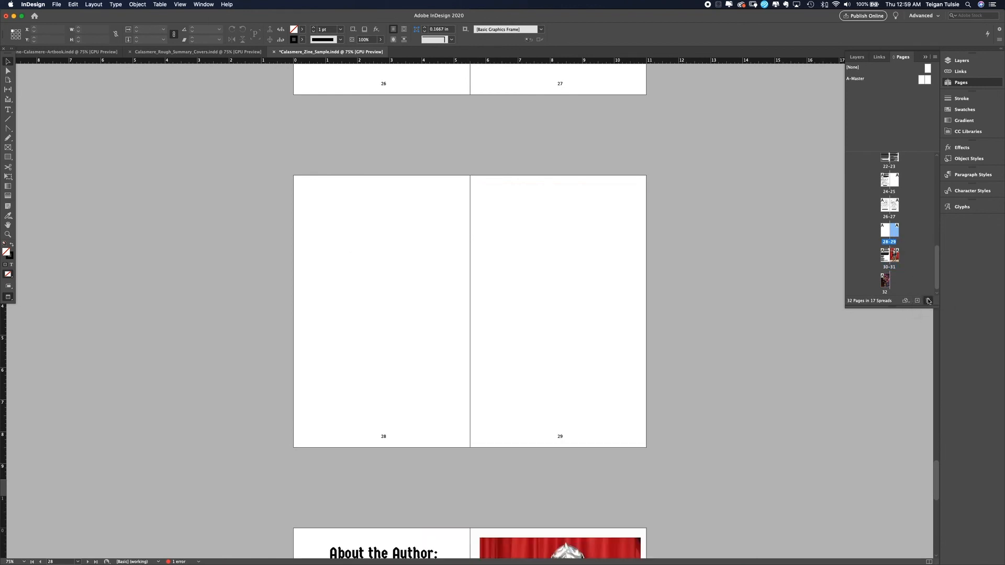
{"action": "double_click", "coordinate": [886, 254]}
{"action": "left_click", "coordinate": [928, 301]}
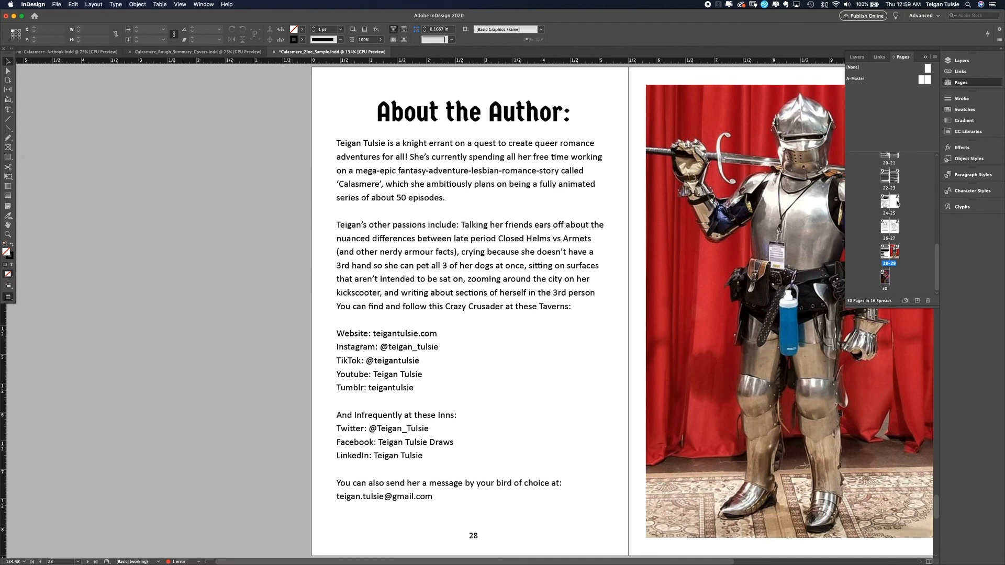
{"action": "mouse_move", "coordinate": [576, 554]}
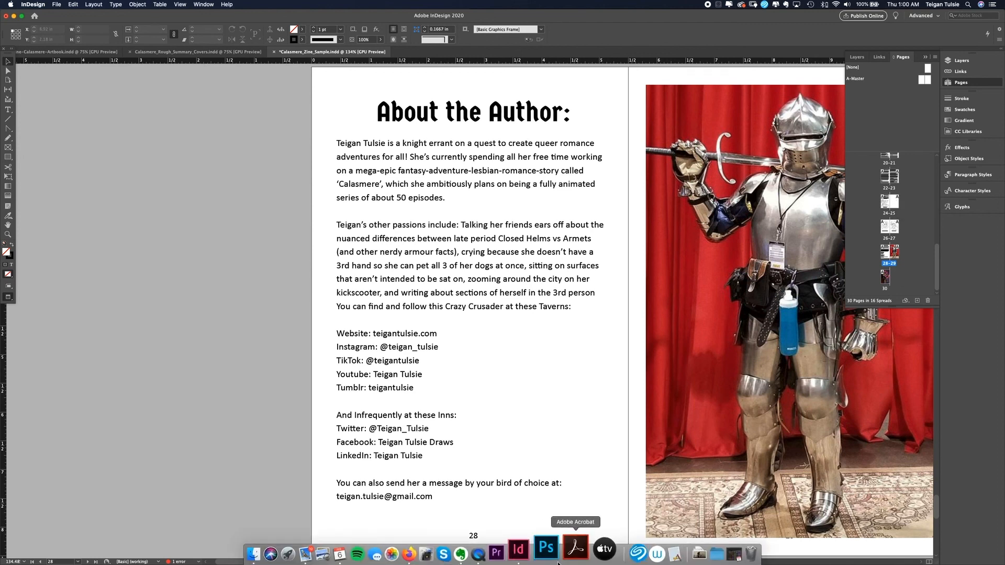
Step: Switch to Firefox, check the page count of 28 against 4 in the Google calculator, and return to InDesign
{"action": "left_click", "coordinate": [433, 549]}
{"action": "left_click", "coordinate": [217, 213]}
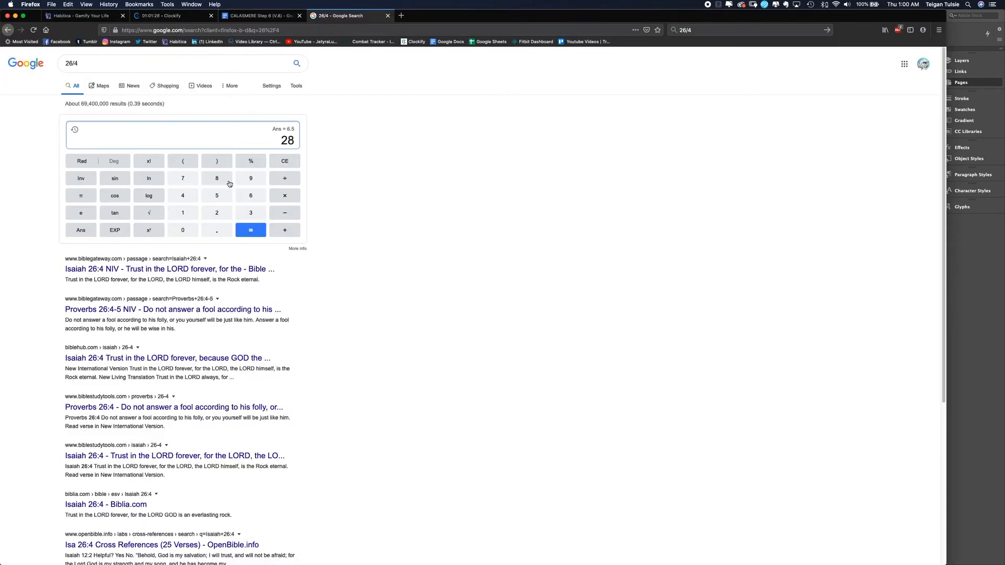
{"action": "left_click", "coordinate": [285, 213]}
{"action": "left_click", "coordinate": [183, 195]}
{"action": "left_click", "coordinate": [251, 230]}
{"action": "key", "text": "super+Tab"}
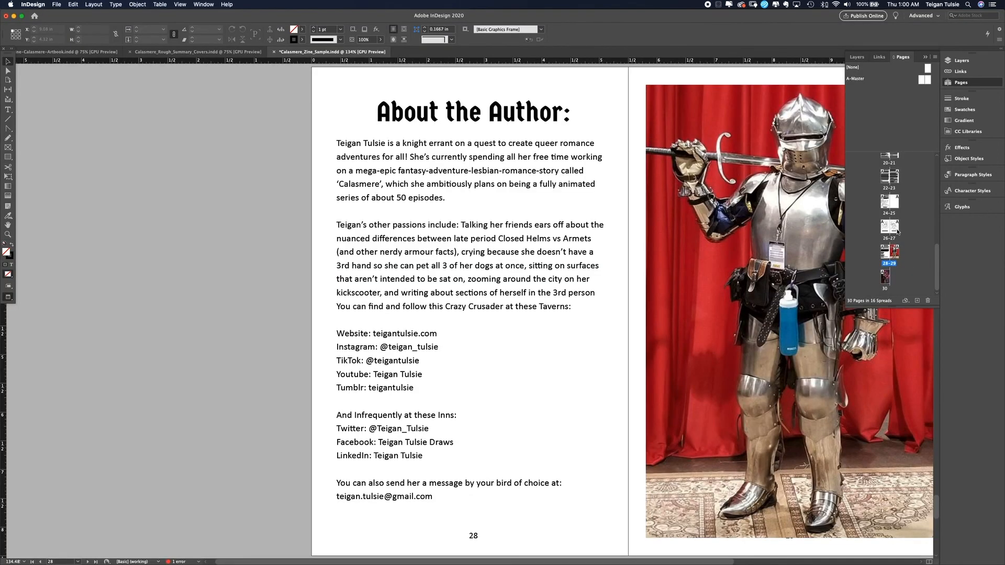
Step: Delete the blank page 25 and the Princess Ysette drawing page that follows it
{"action": "double_click", "coordinate": [896, 204]}
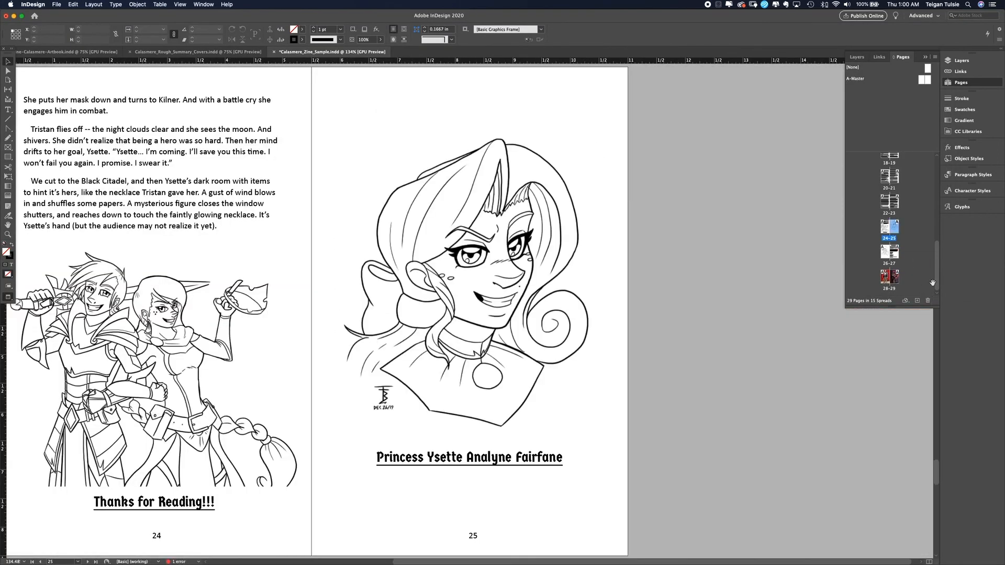
{"action": "left_click", "coordinate": [927, 300]}
{"action": "key", "text": "Escape"}
{"action": "left_click", "coordinate": [893, 226]}
{"action": "left_click", "coordinate": [927, 301]}
{"action": "key", "text": "Return"}
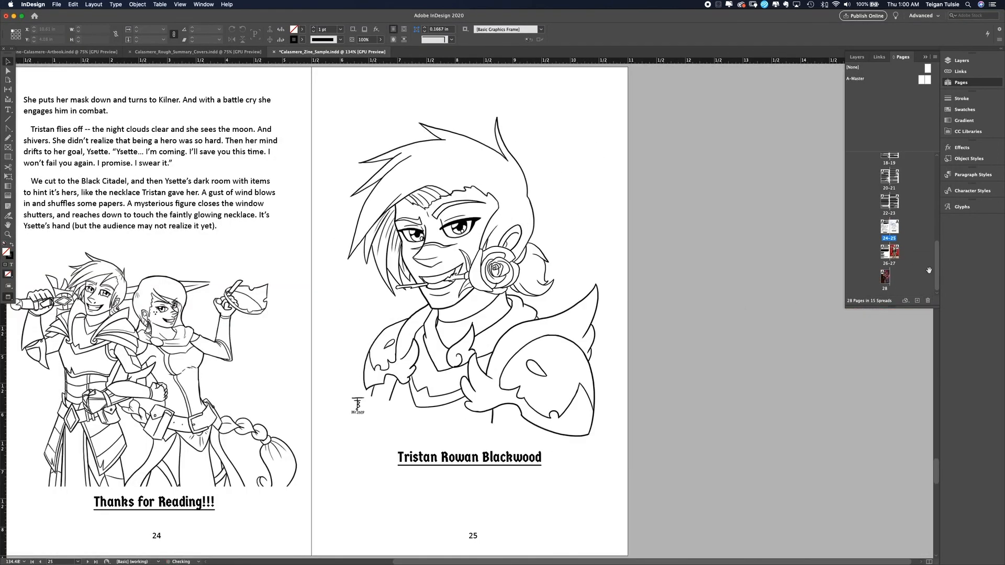
{"action": "scroll", "coordinate": [907, 276], "scroll_direction": "up", "scroll_amount": 10}
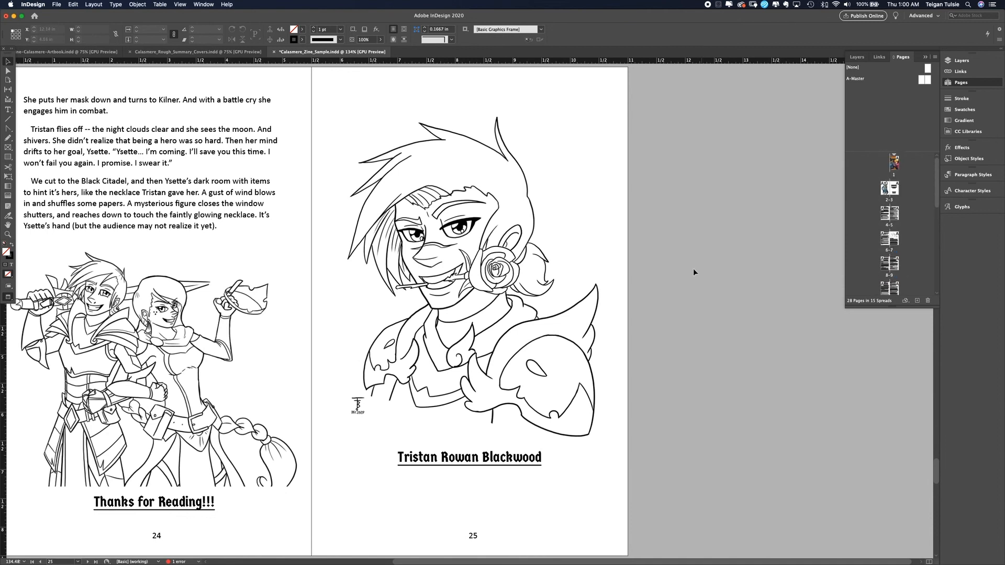
{"action": "key", "text": "super+minus"}
{"action": "key", "text": "super+minus"}
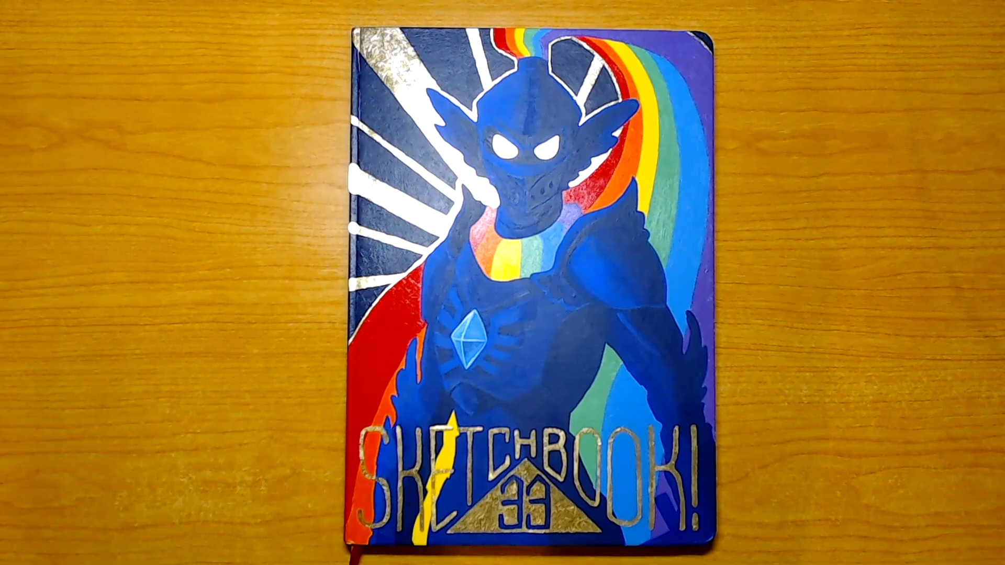